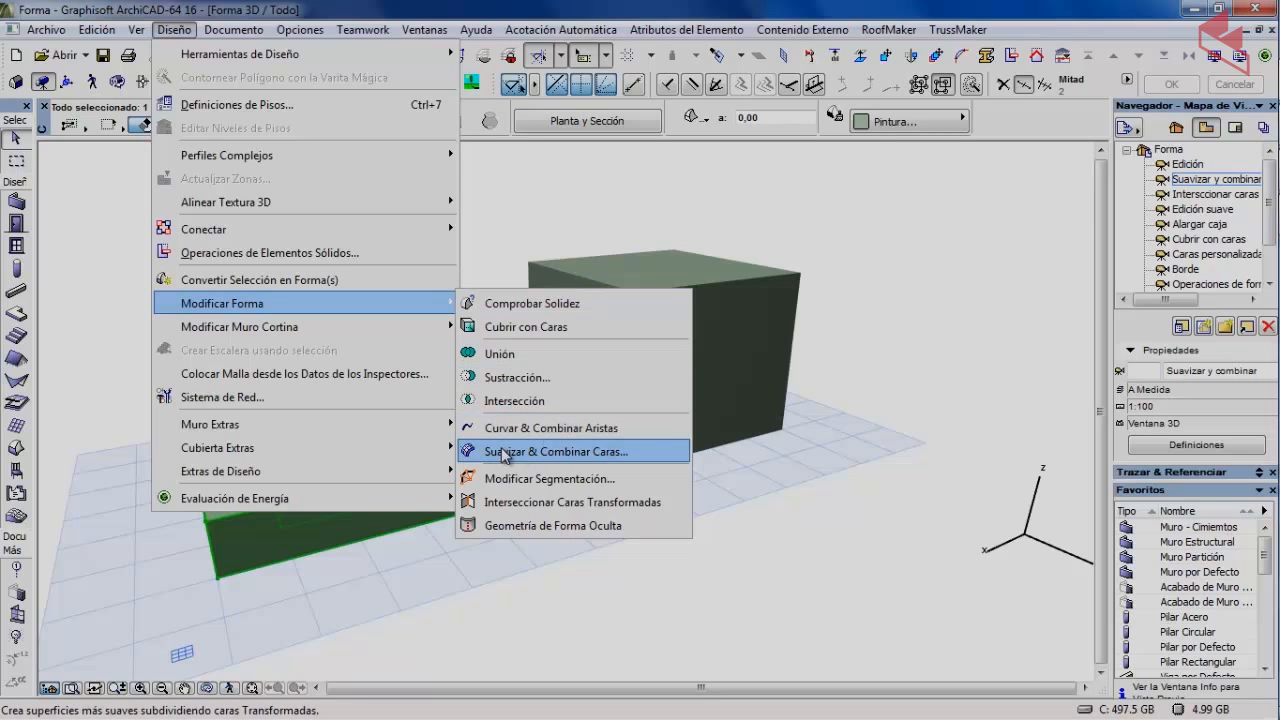
Round the square ring into a torus with Suavizar & Combinar Caras at low-medium Suavidad.
{"action": "left_click", "coordinate": [572, 455]}
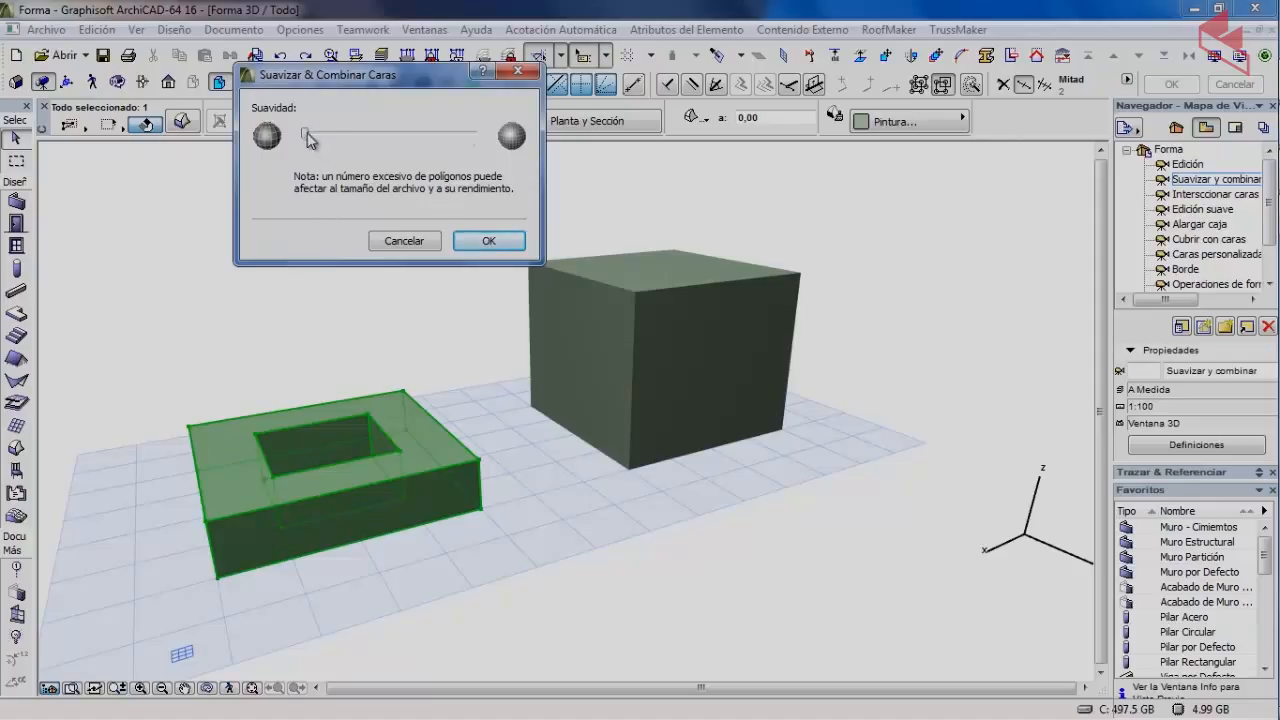
{"action": "left_click_drag", "start_coordinate": [307, 137], "coordinate": [374, 143]}
{"action": "left_click", "coordinate": [488, 243]}
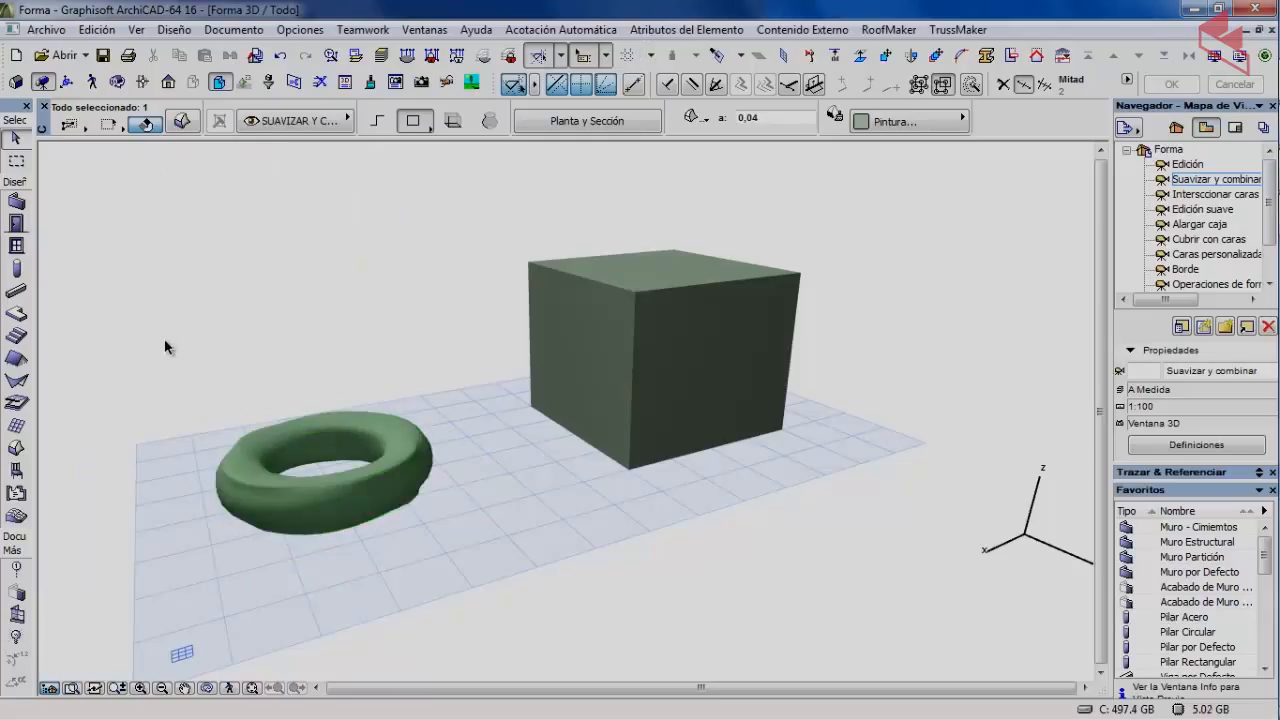
{"action": "left_click", "coordinate": [117, 81]}
Orbit and zoom the 3D view to look down on the torus and cube.
{"action": "left_click_drag", "start_coordinate": [306, 309], "coordinate": [378, 435]}
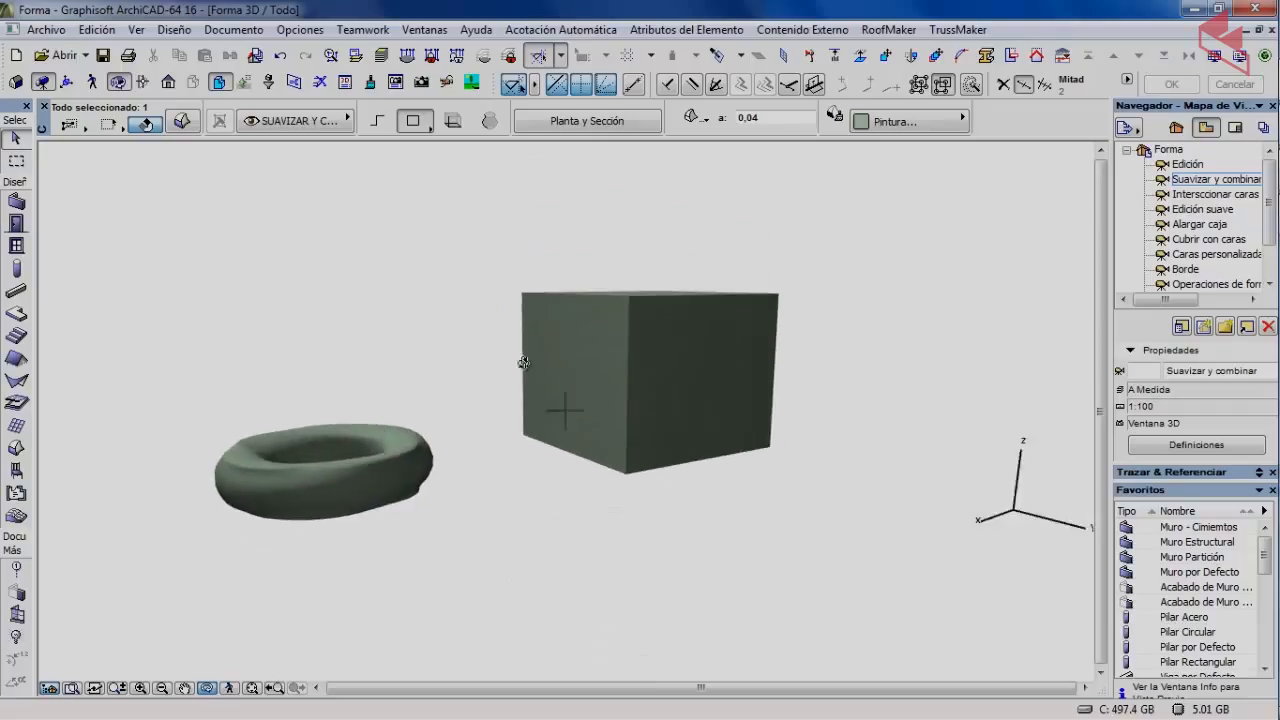
{"action": "scroll", "coordinate": [523, 363], "scroll_direction": "up", "scroll_amount": 2}
{"action": "left_click", "coordinate": [123, 82]}
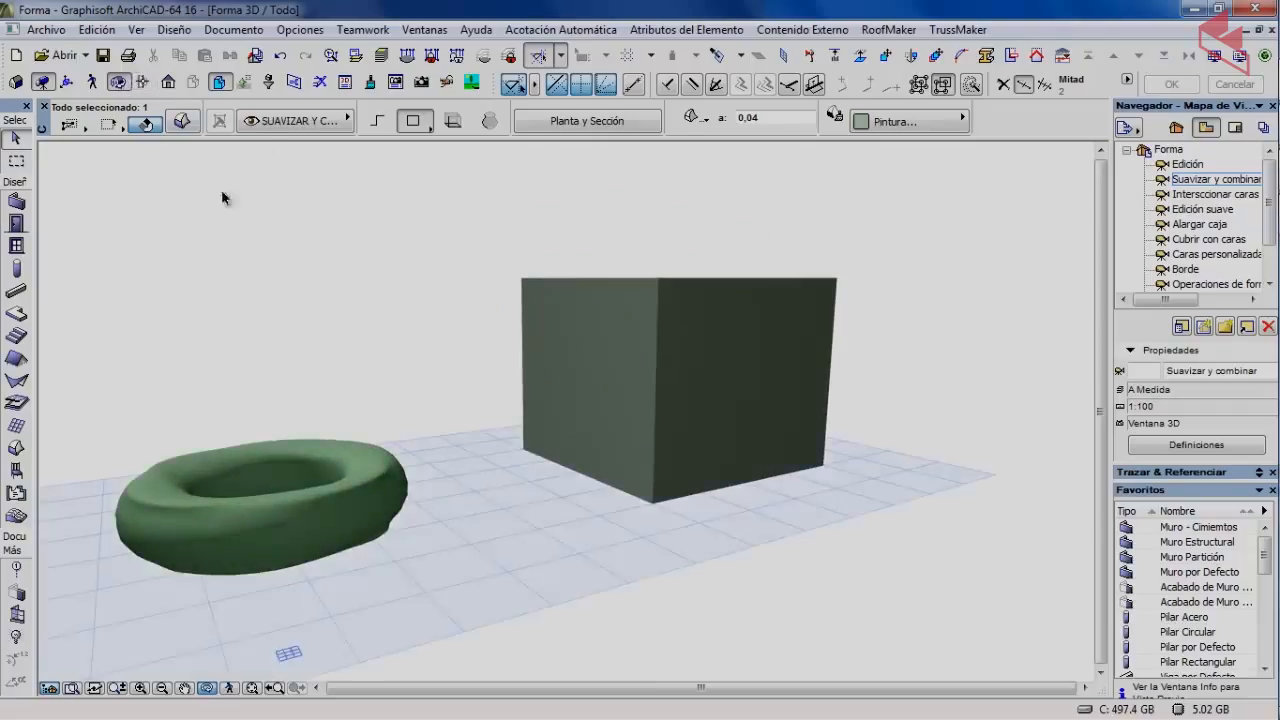
{"action": "scroll", "coordinate": [457, 298], "scroll_direction": "down", "scroll_amount": 1}
{"action": "left_click", "coordinate": [117, 82]}
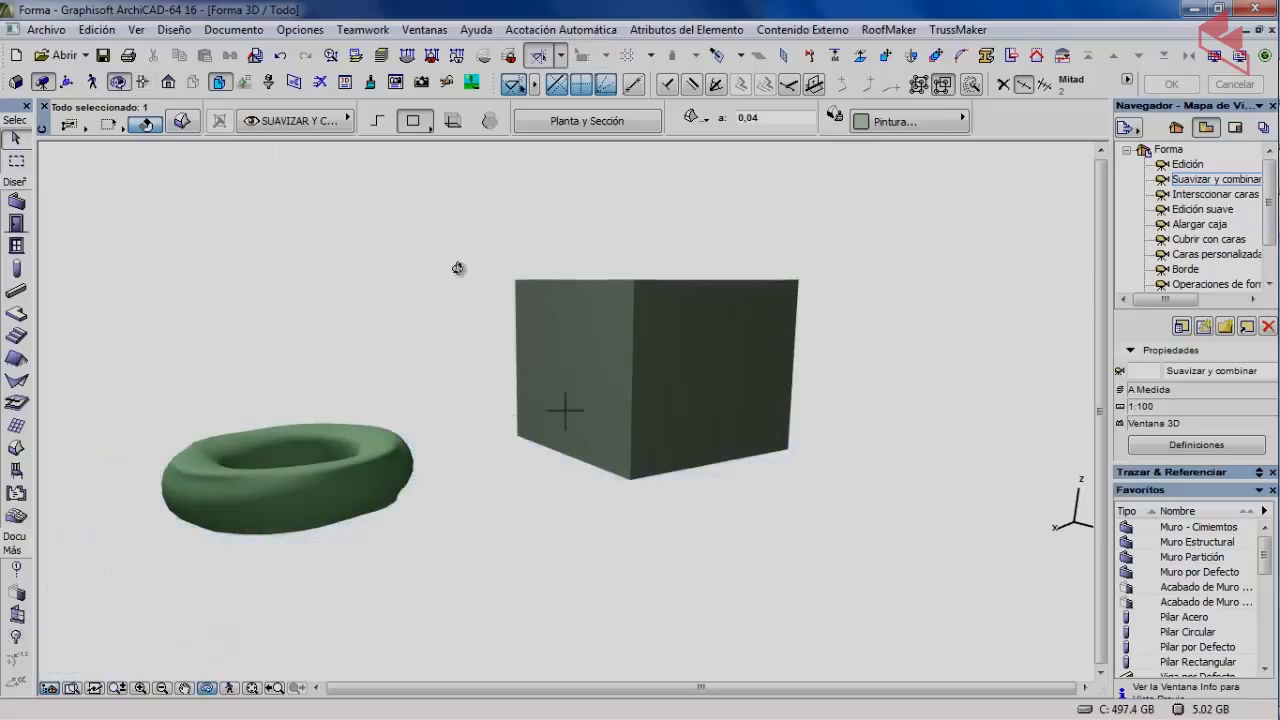
{"action": "left_click_drag", "start_coordinate": [457, 271], "coordinate": [457, 357]}
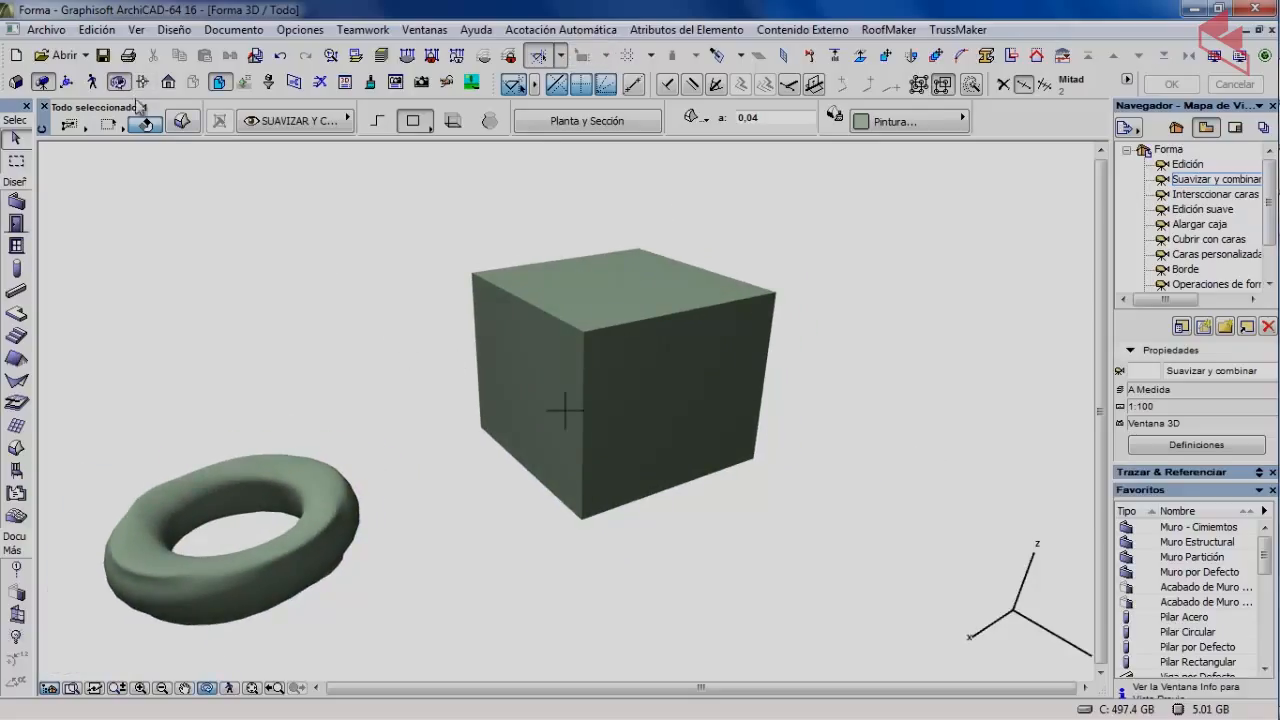
{"action": "left_click", "coordinate": [120, 84]}
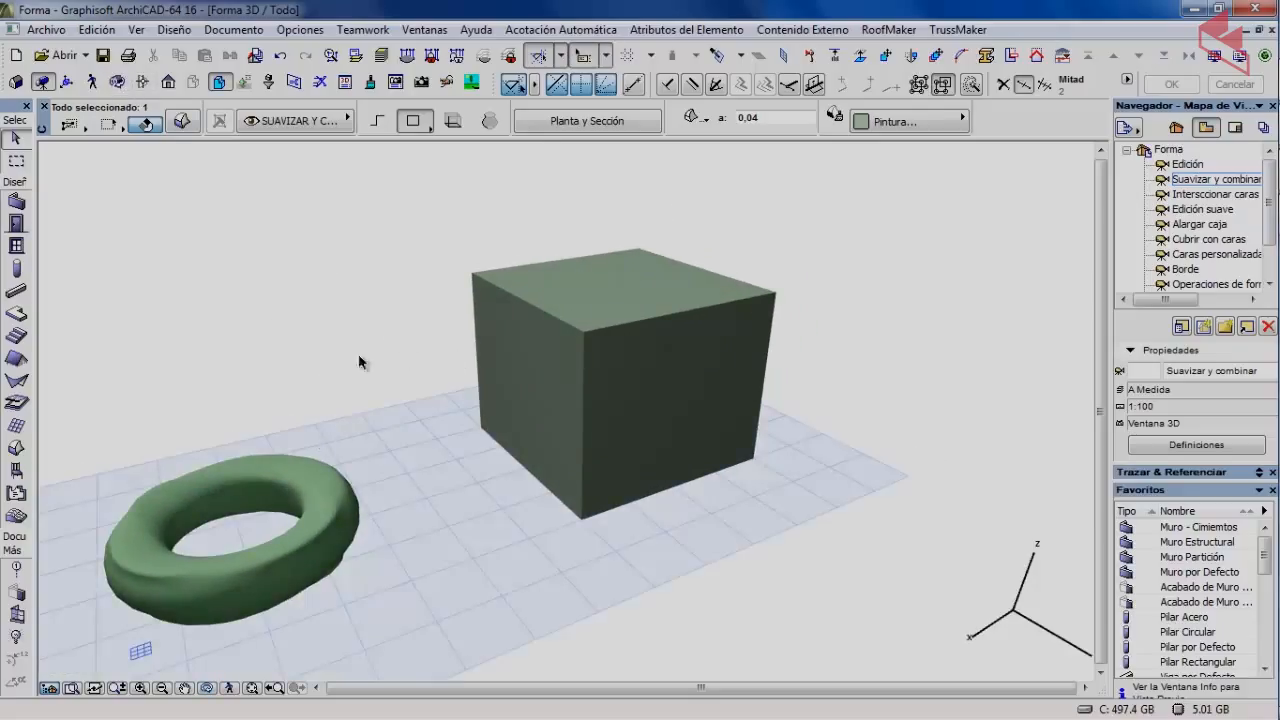
Deselect the torus, then select the cube and add its left face.
{"action": "left_click", "coordinate": [362, 364]}
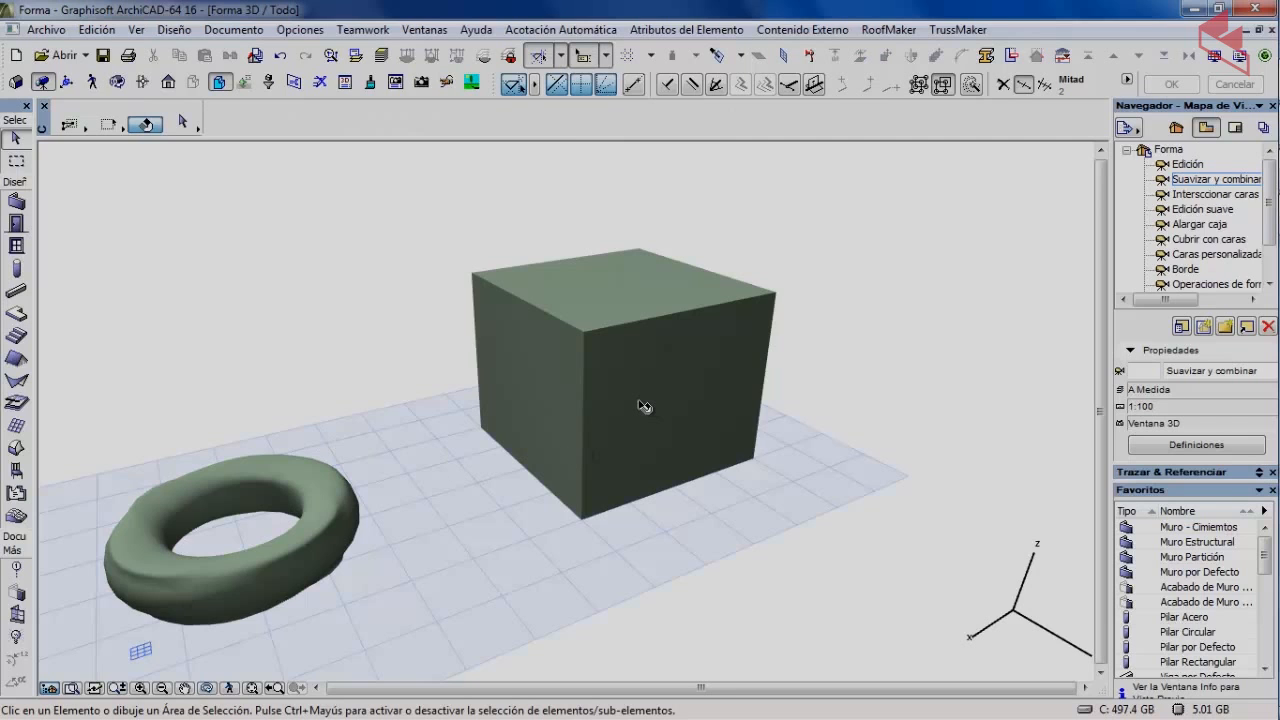
{"action": "left_click", "coordinate": [692, 375]}
{"action": "left_click", "coordinate": [534, 366], "text": "shift"}
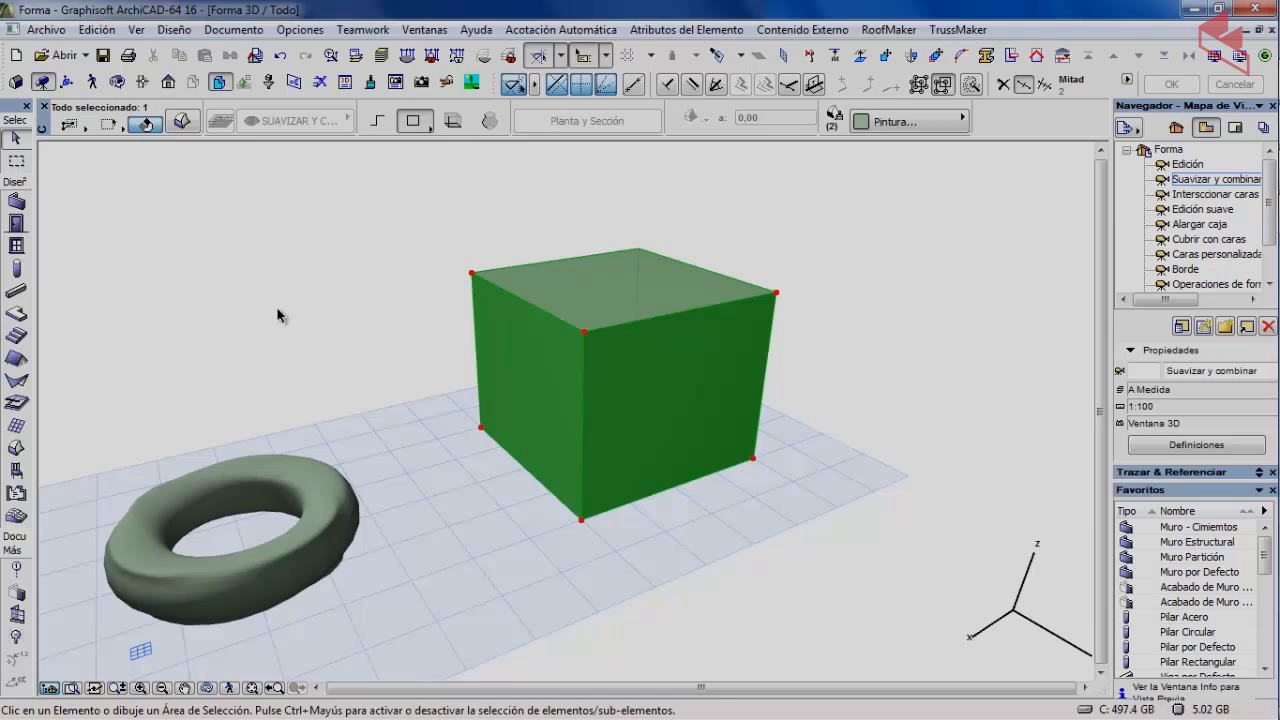
Smooth the cube's selected face with Suavidad near maximum, then deselect the cube.
{"action": "left_click", "coordinate": [173, 30]}
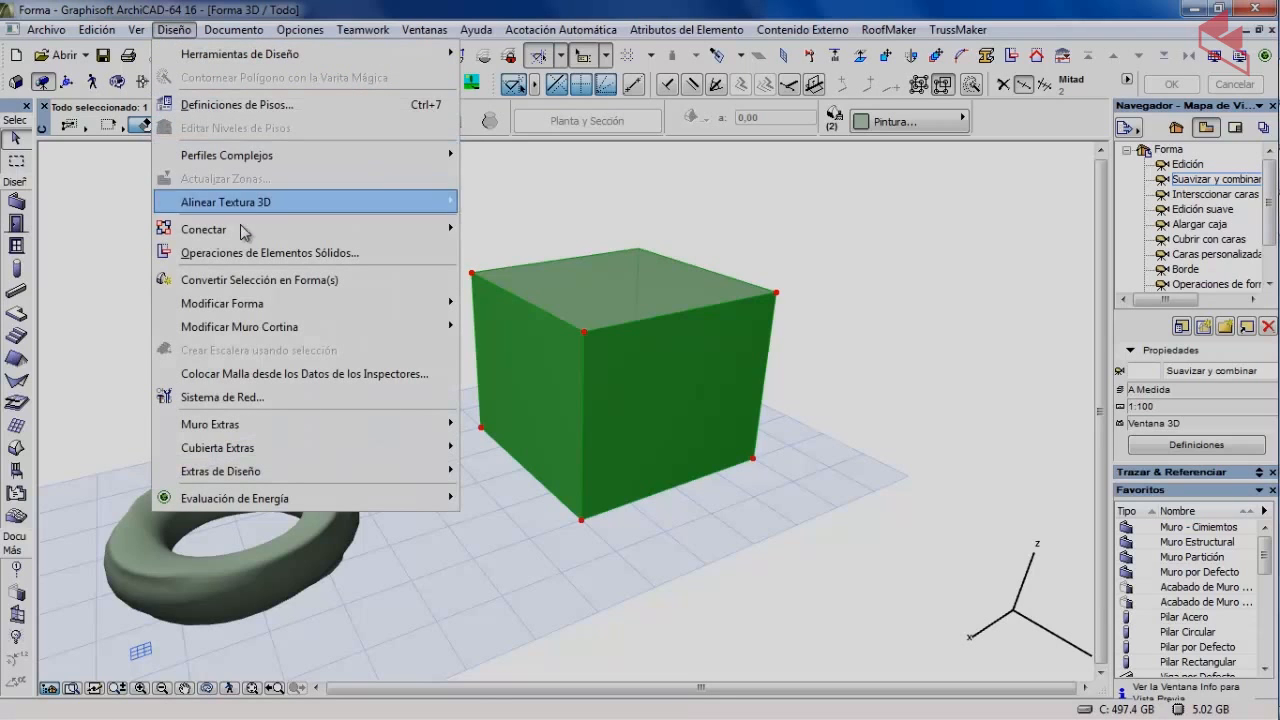
{"action": "mouse_move", "coordinate": [232, 300]}
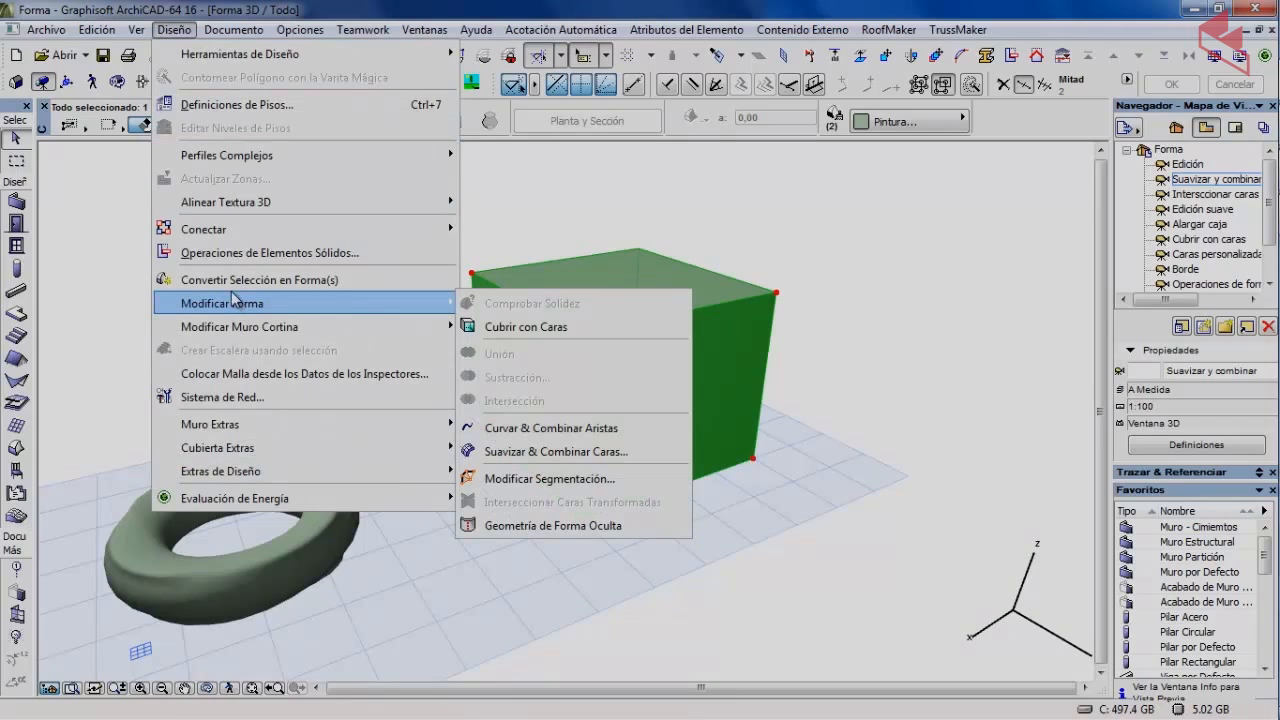
{"action": "left_click", "coordinate": [558, 452]}
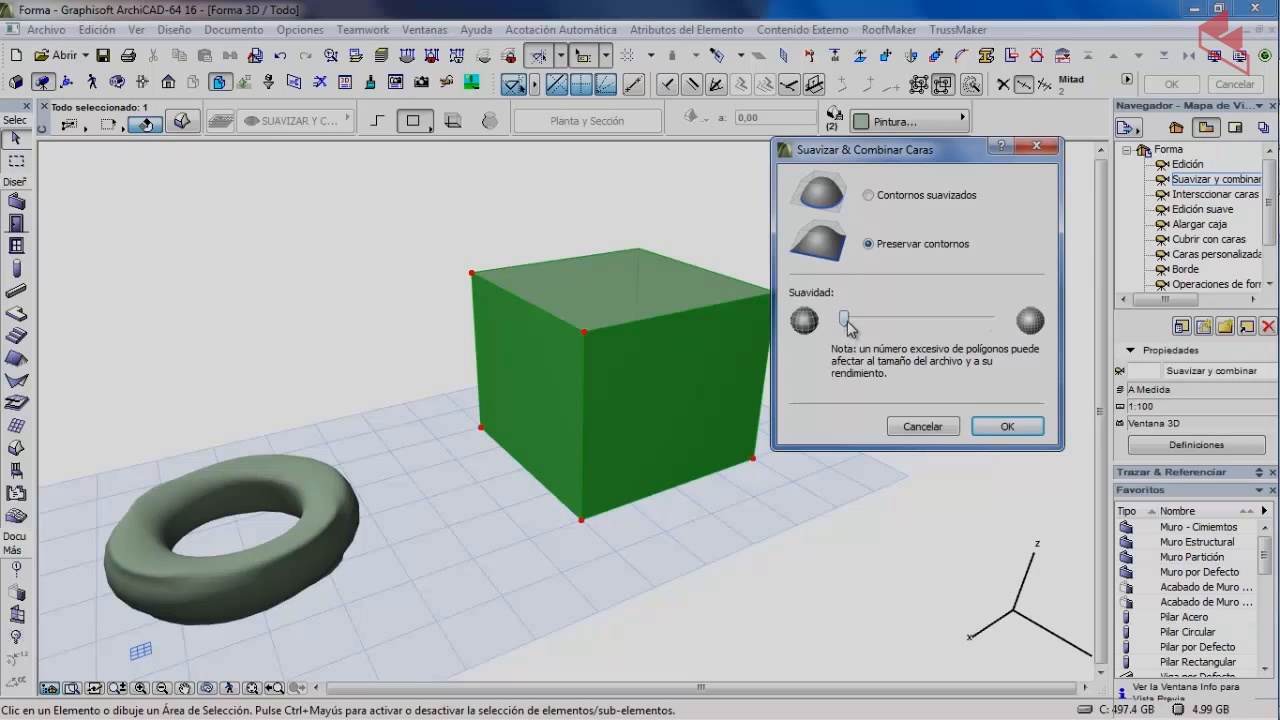
{"action": "left_click_drag", "start_coordinate": [845, 318], "coordinate": [993, 318]}
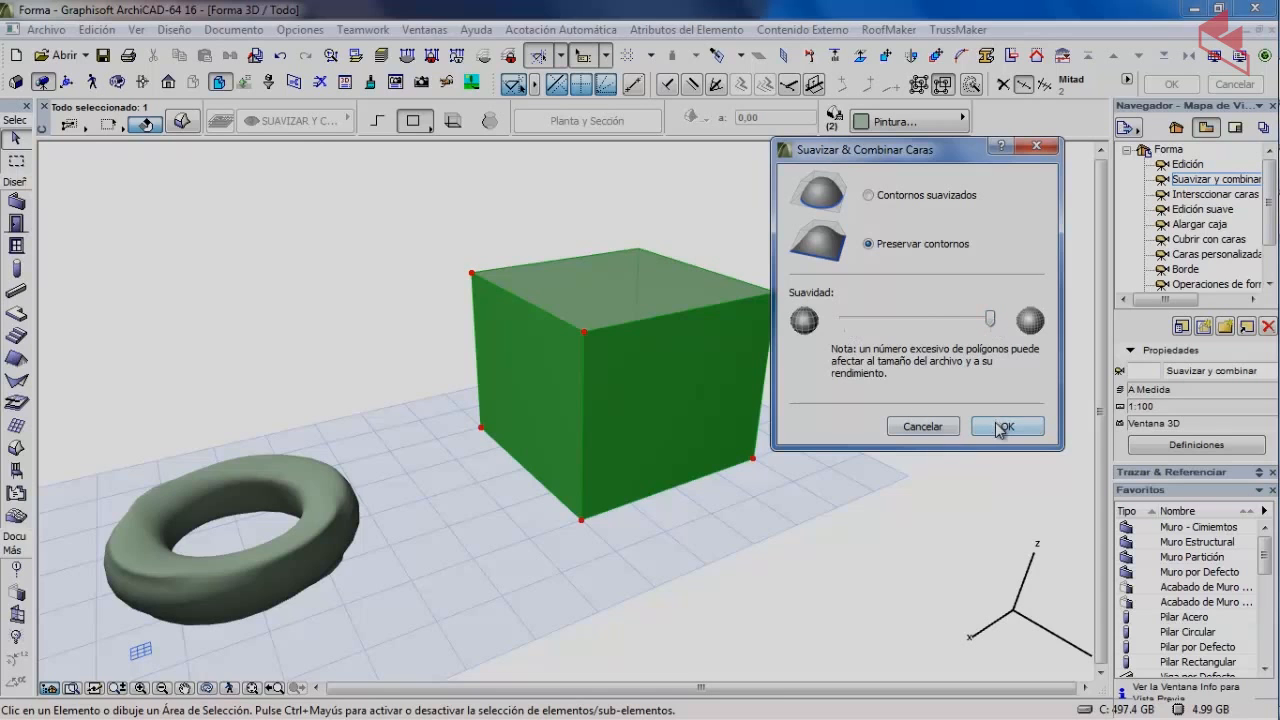
{"action": "left_click", "coordinate": [1000, 425]}
{"action": "left_click", "coordinate": [302, 262]}
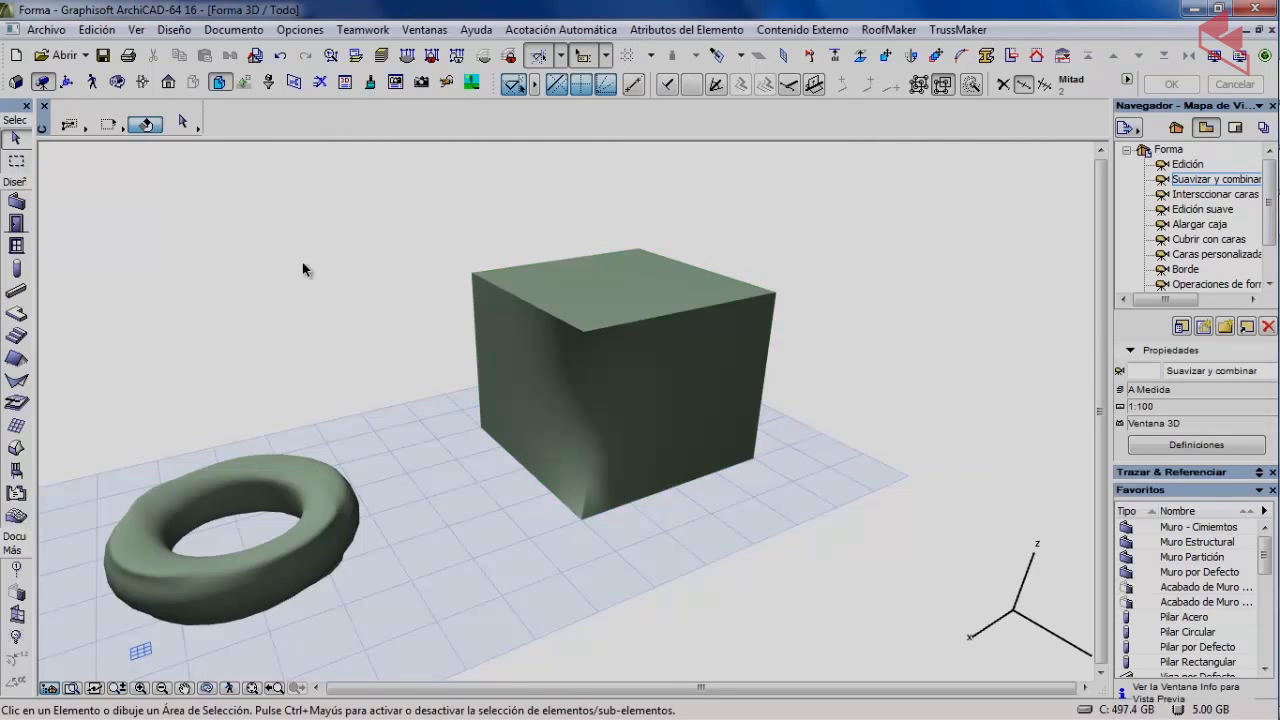
Orbit the view to near-horizontal and then higher angles of the smoothed cube.
{"action": "left_click", "coordinate": [118, 81]}
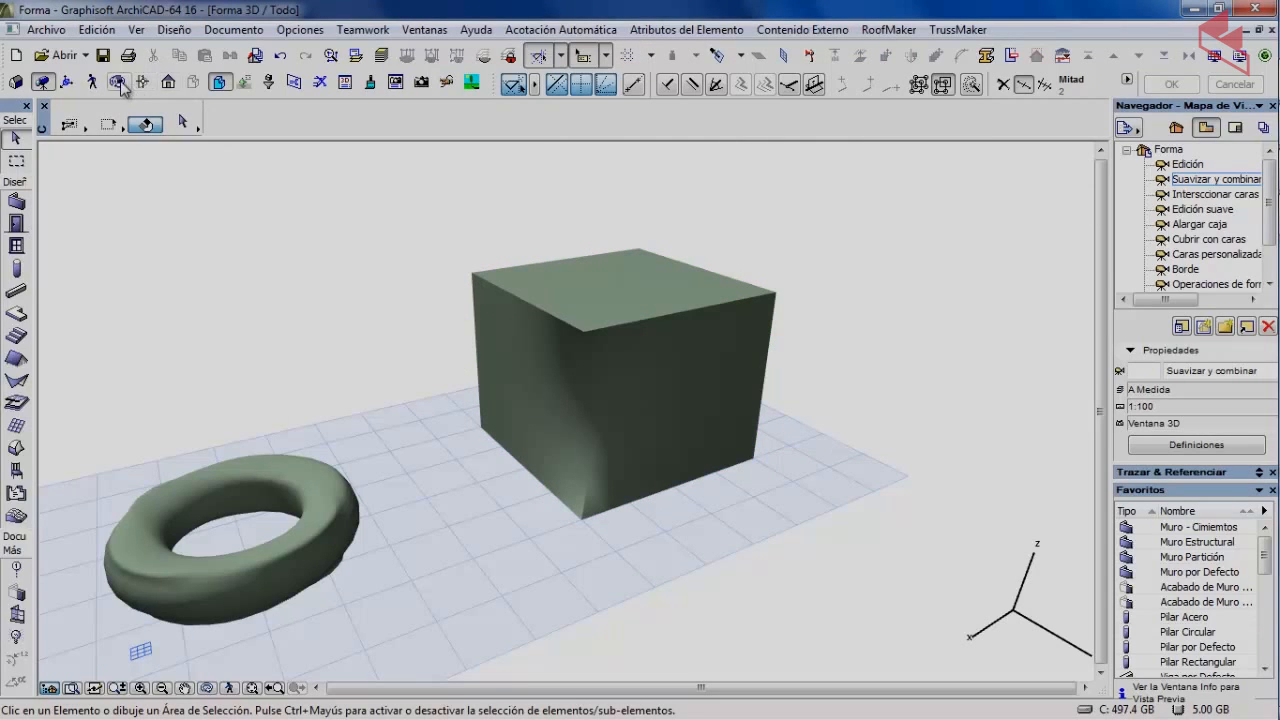
{"action": "left_click_drag", "start_coordinate": [571, 400], "coordinate": [449, 306]}
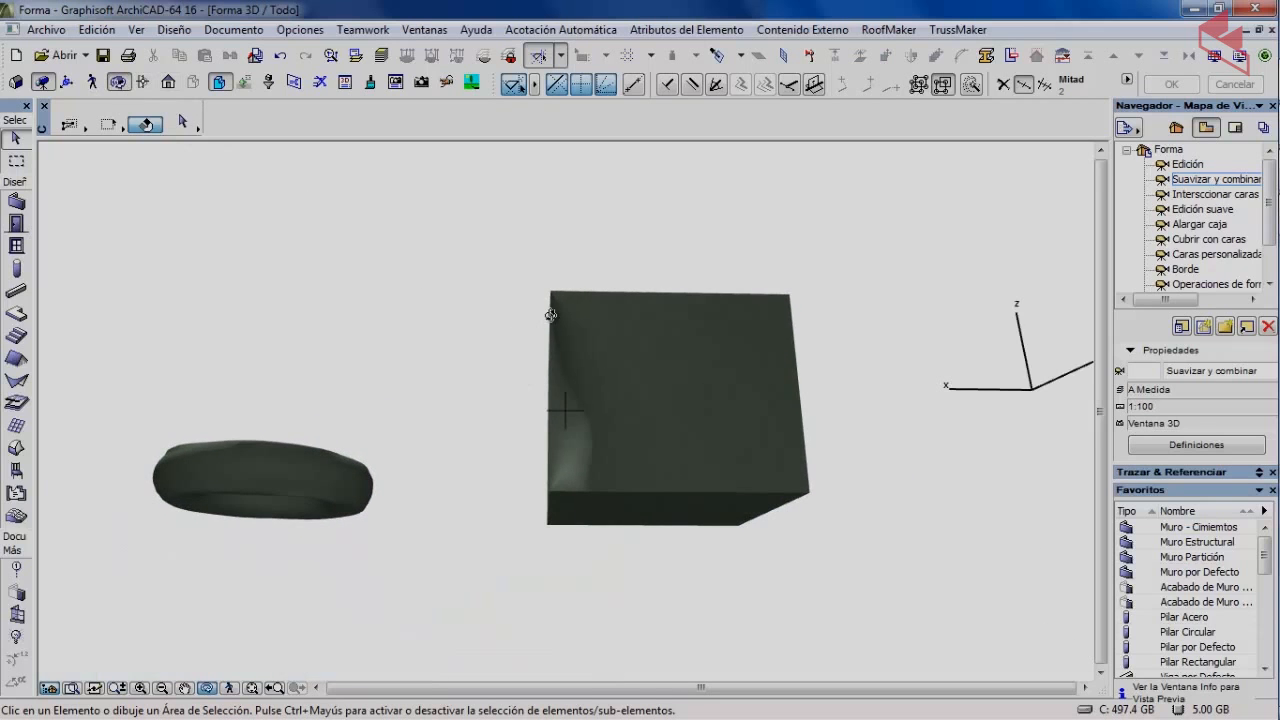
{"action": "left_click_drag", "start_coordinate": [787, 302], "coordinate": [649, 459]}
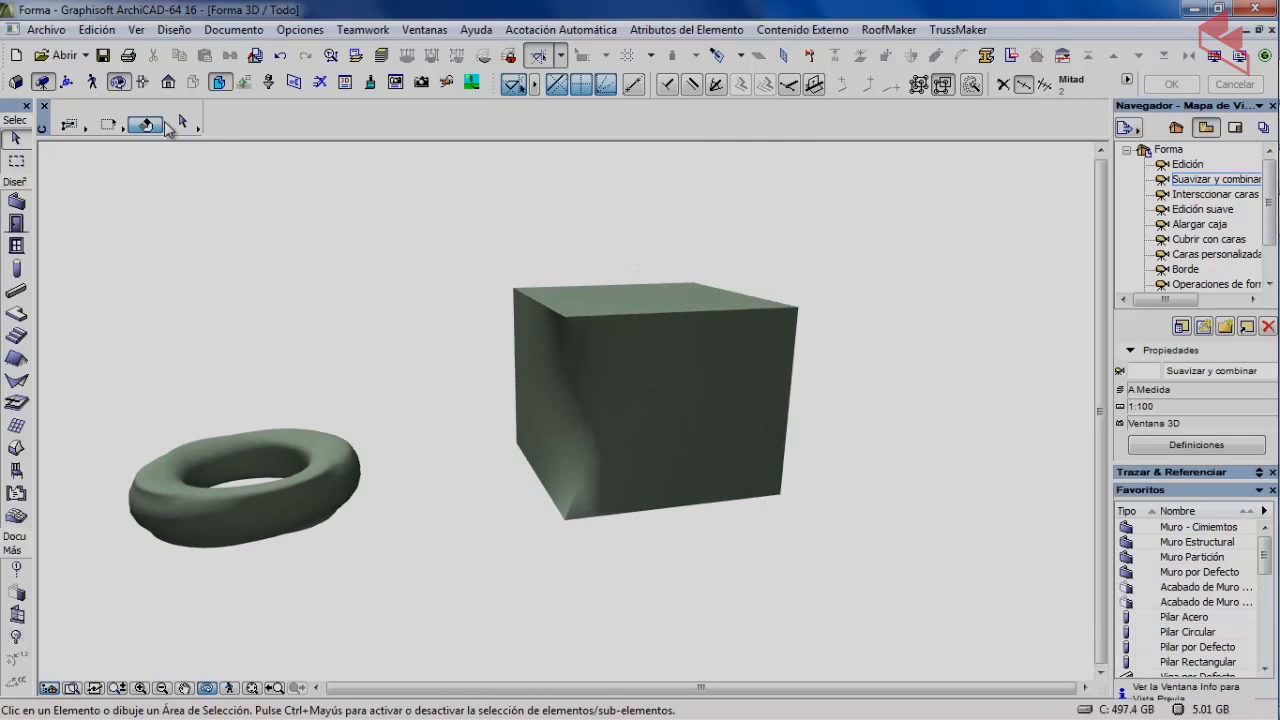
{"action": "left_click", "coordinate": [147, 124]}
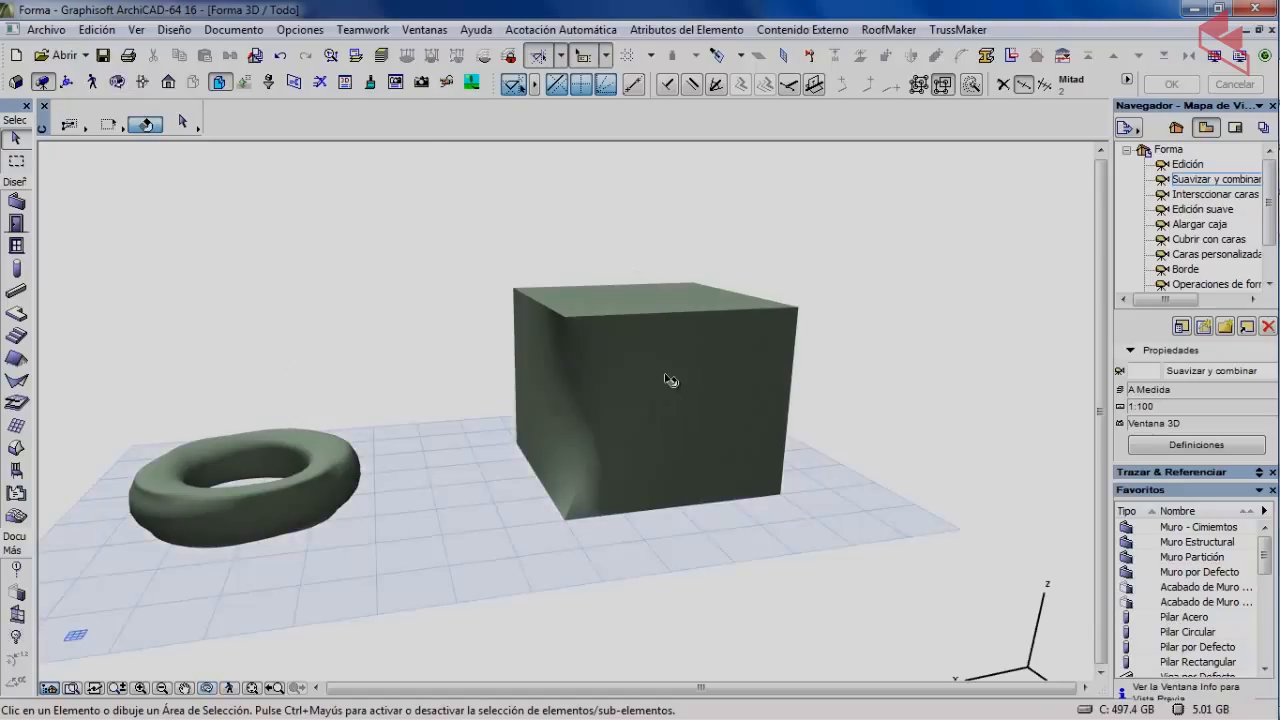
Reselect the cube and switch to picking its individual faces.
{"action": "left_click", "coordinate": [670, 380]}
{"action": "left_click", "coordinate": [400, 293]}
{"action": "left_click", "coordinate": [646, 366]}
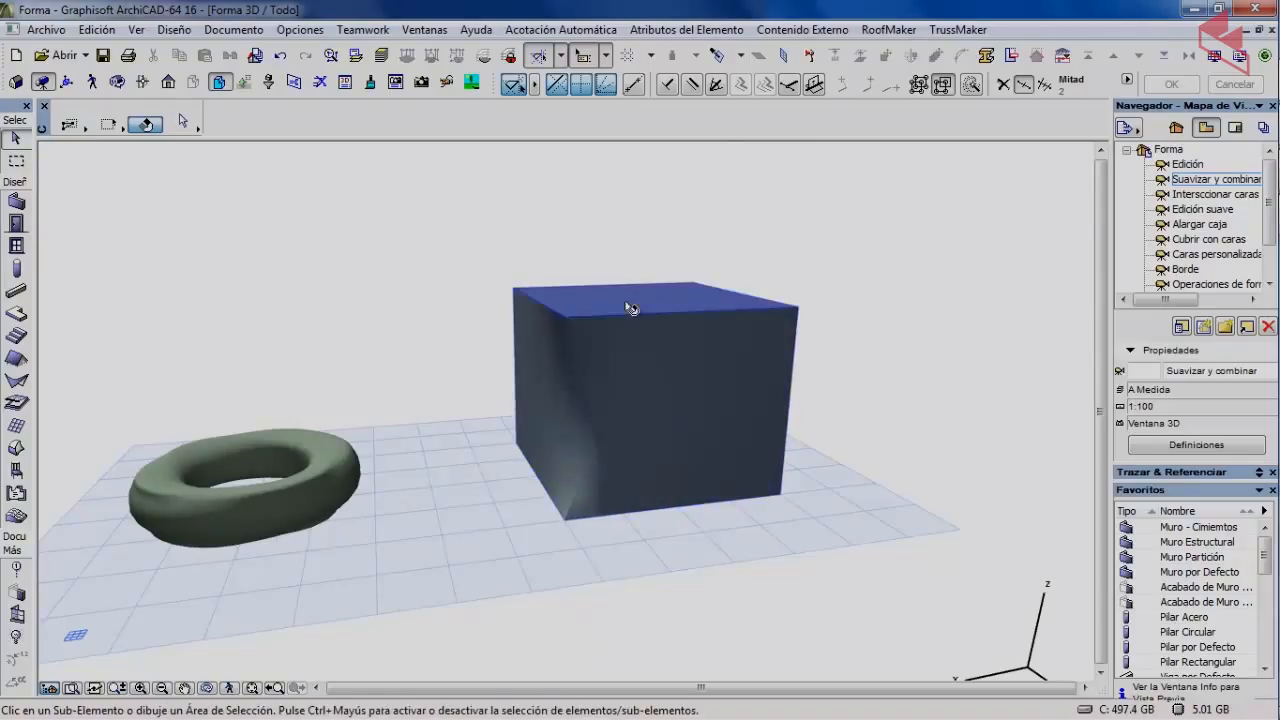
{"action": "key", "text": "ctrl+shift"}
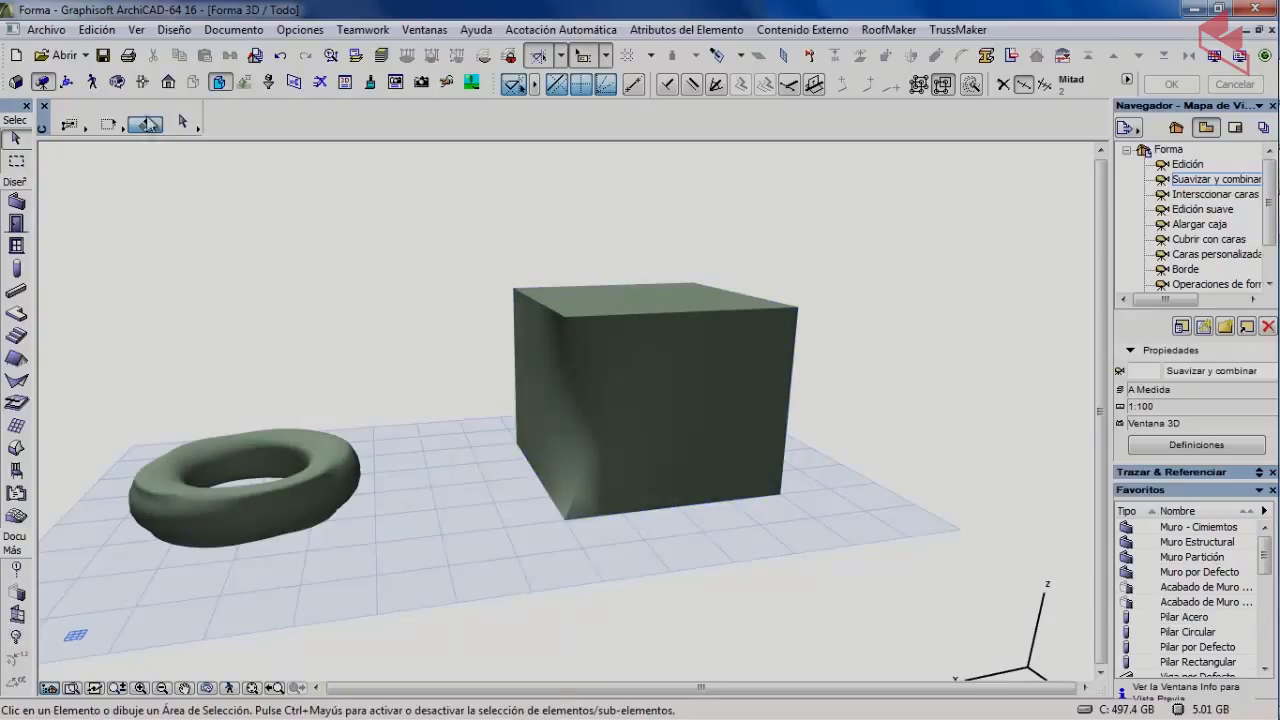
Orbit to view the cube from its side and select it.
{"action": "left_click", "coordinate": [118, 83]}
{"action": "left_click_drag", "start_coordinate": [703, 368], "coordinate": [594, 402]}
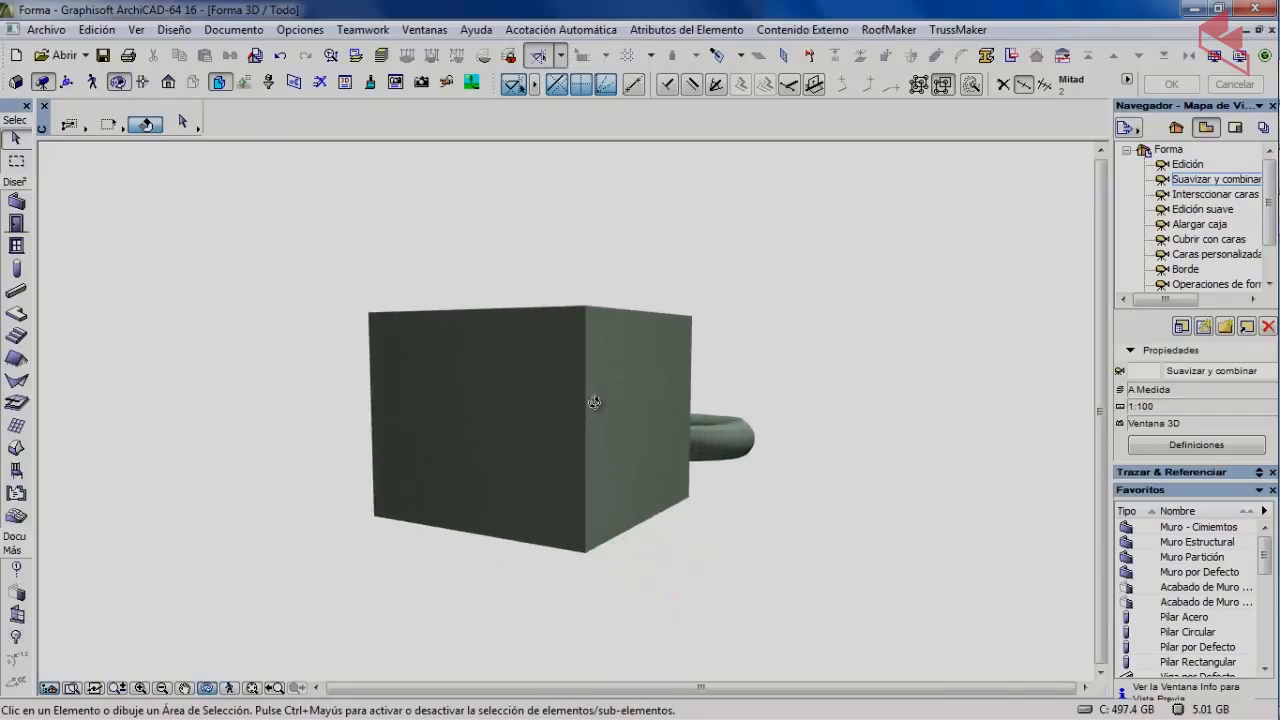
{"action": "left_click", "coordinate": [121, 84]}
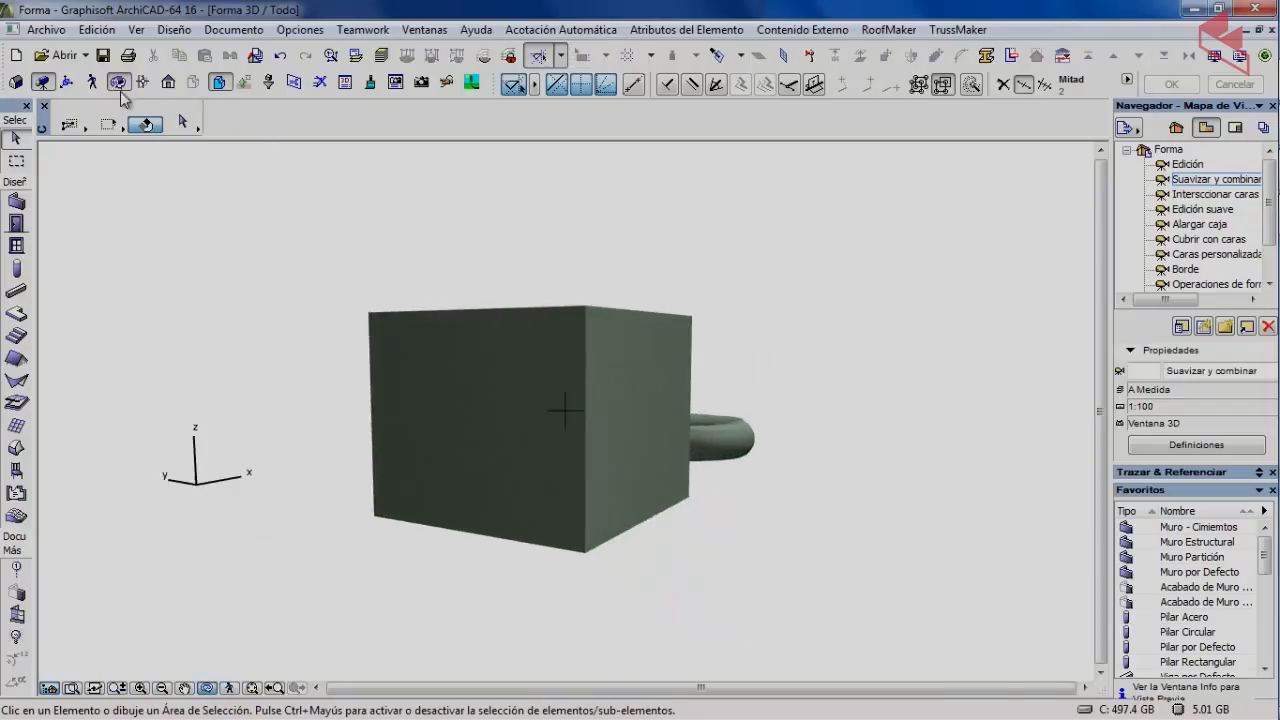
{"action": "left_click", "coordinate": [479, 398]}
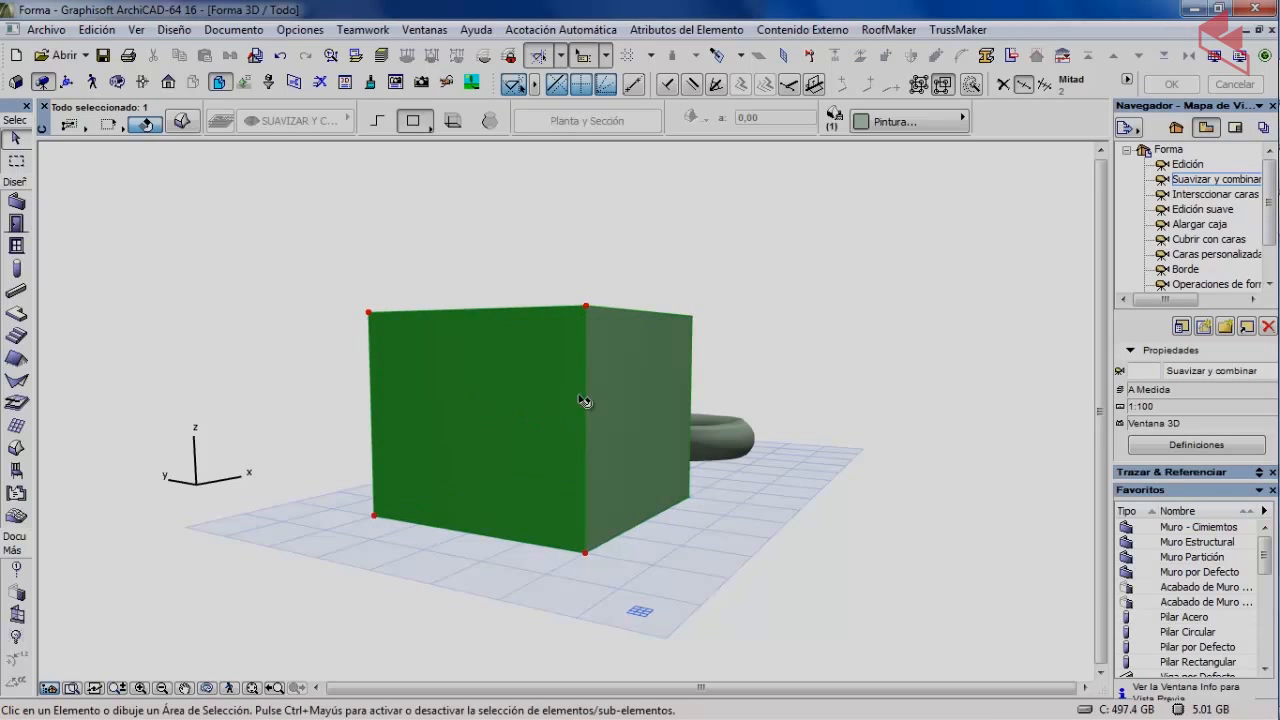
Add the cube's right face and smooth it with Suavidad near maximum.
{"action": "left_click", "coordinate": [634, 376], "text": "ctrl+shift"}
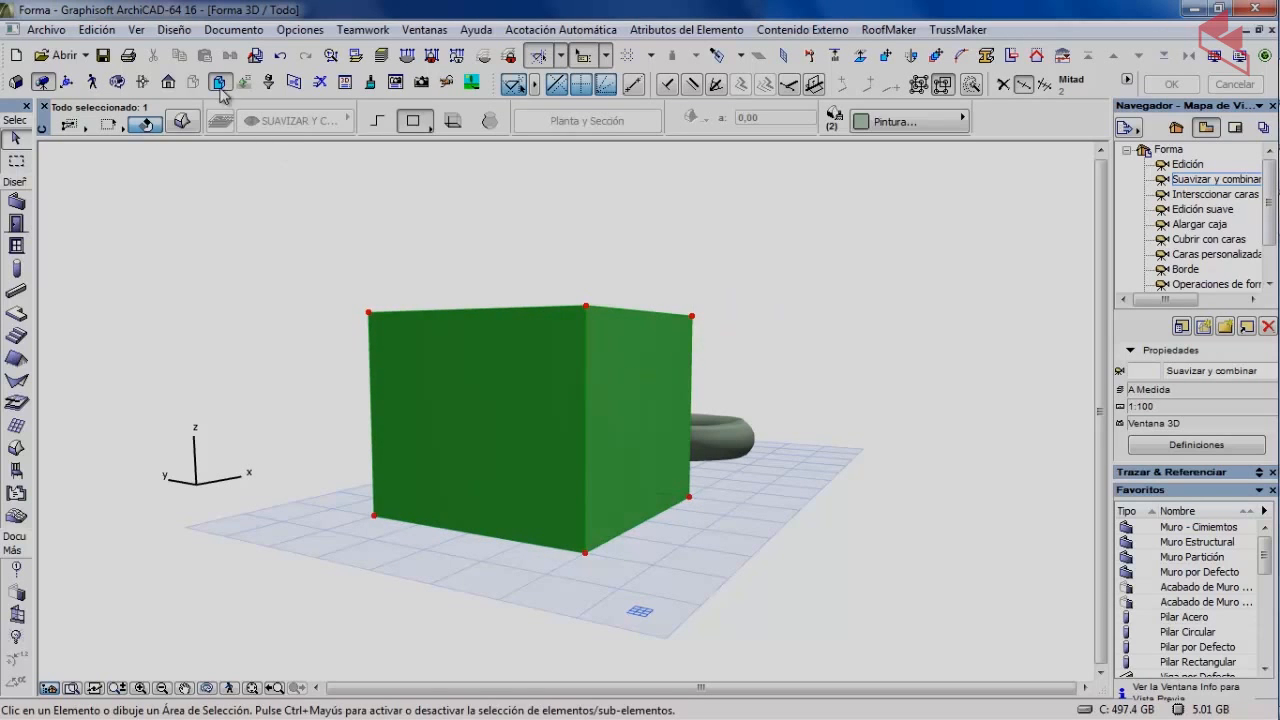
{"action": "left_click", "coordinate": [174, 30]}
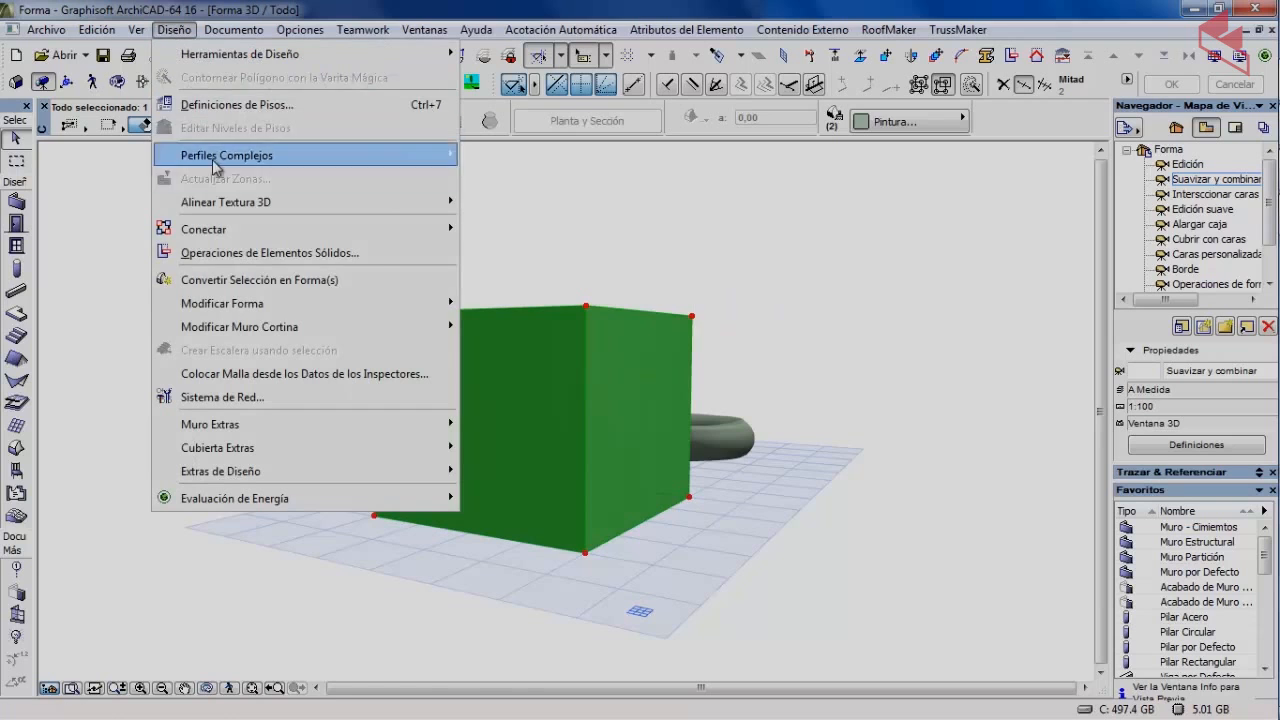
{"action": "mouse_move", "coordinate": [238, 305]}
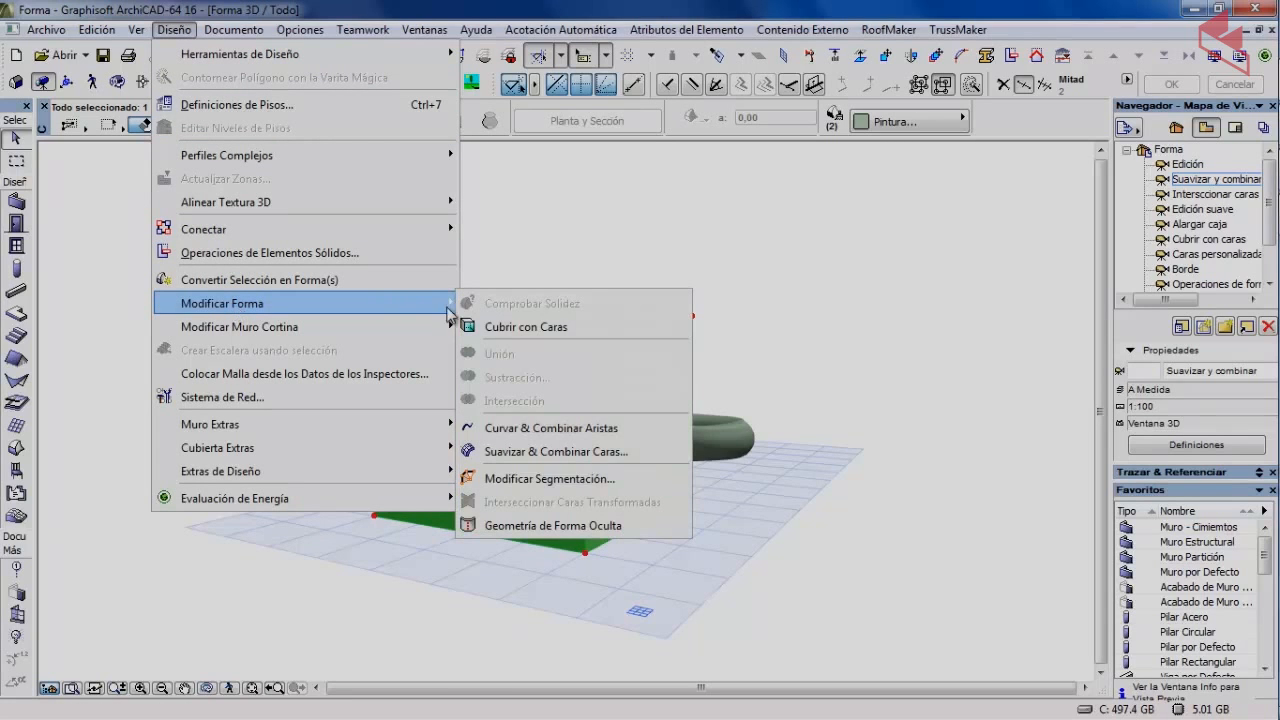
{"action": "left_click", "coordinate": [537, 452]}
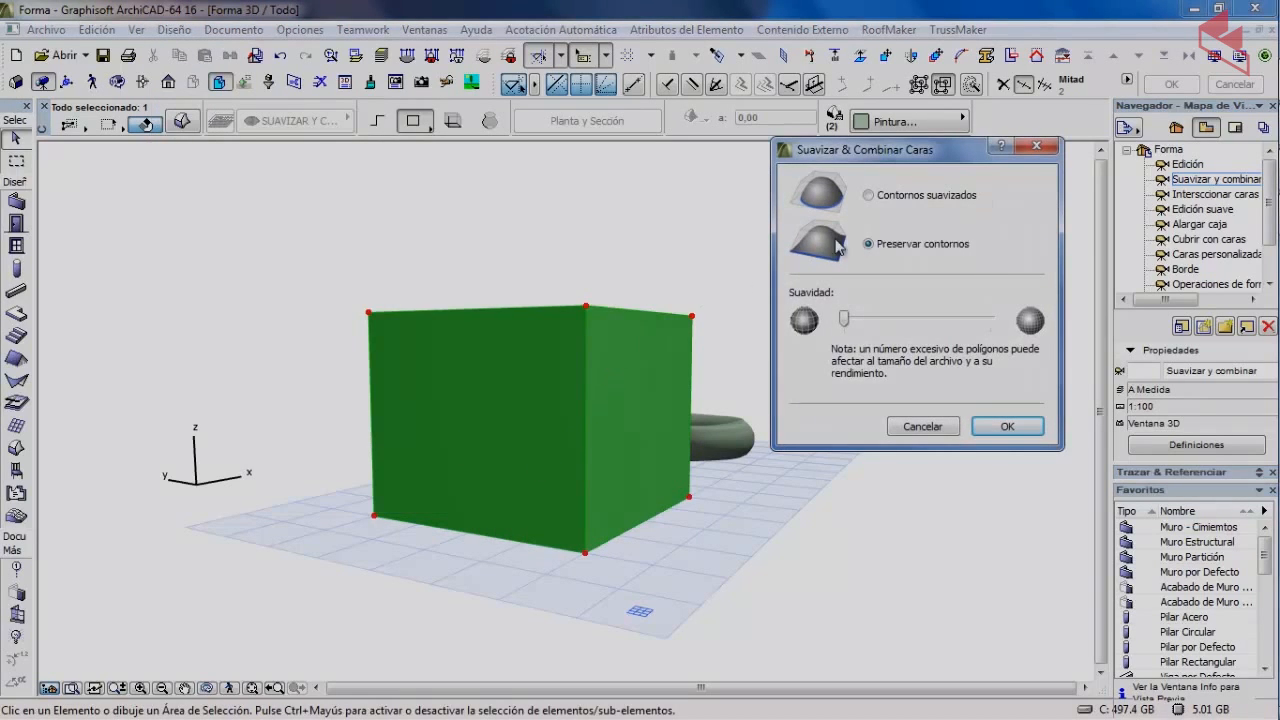
{"action": "left_click_drag", "start_coordinate": [845, 318], "coordinate": [992, 320]}
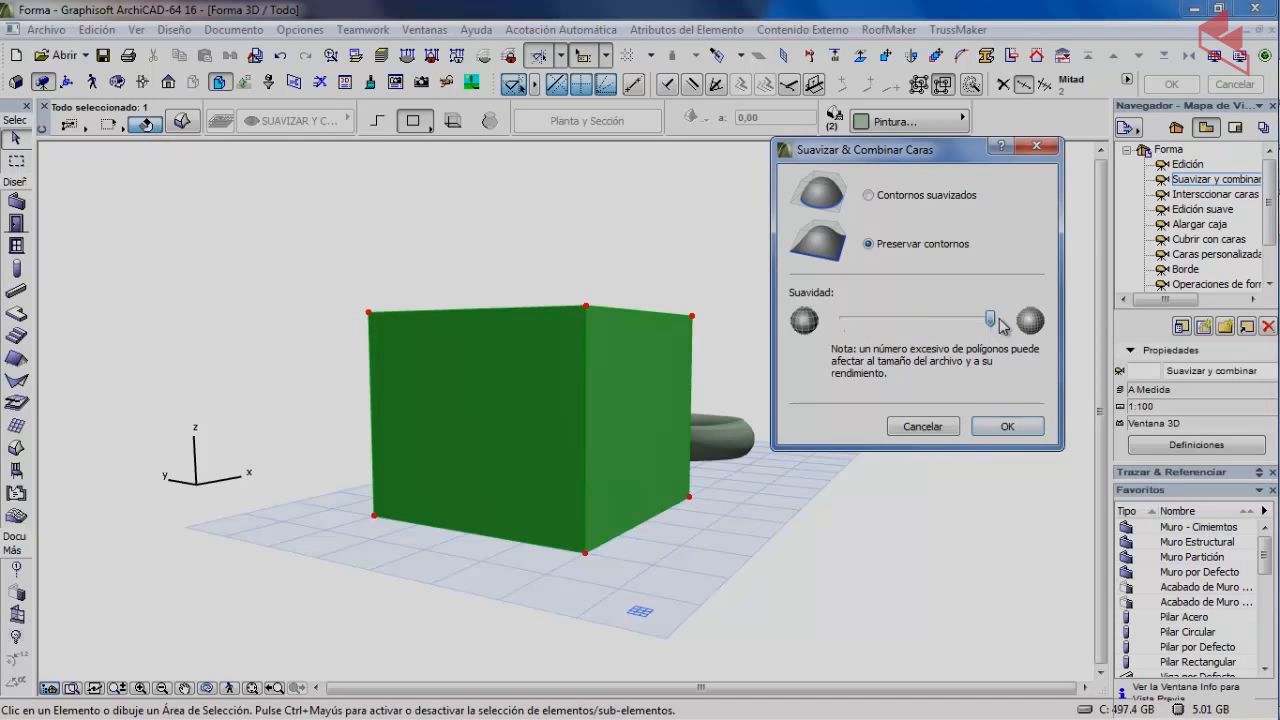
{"action": "left_click", "coordinate": [1007, 426]}
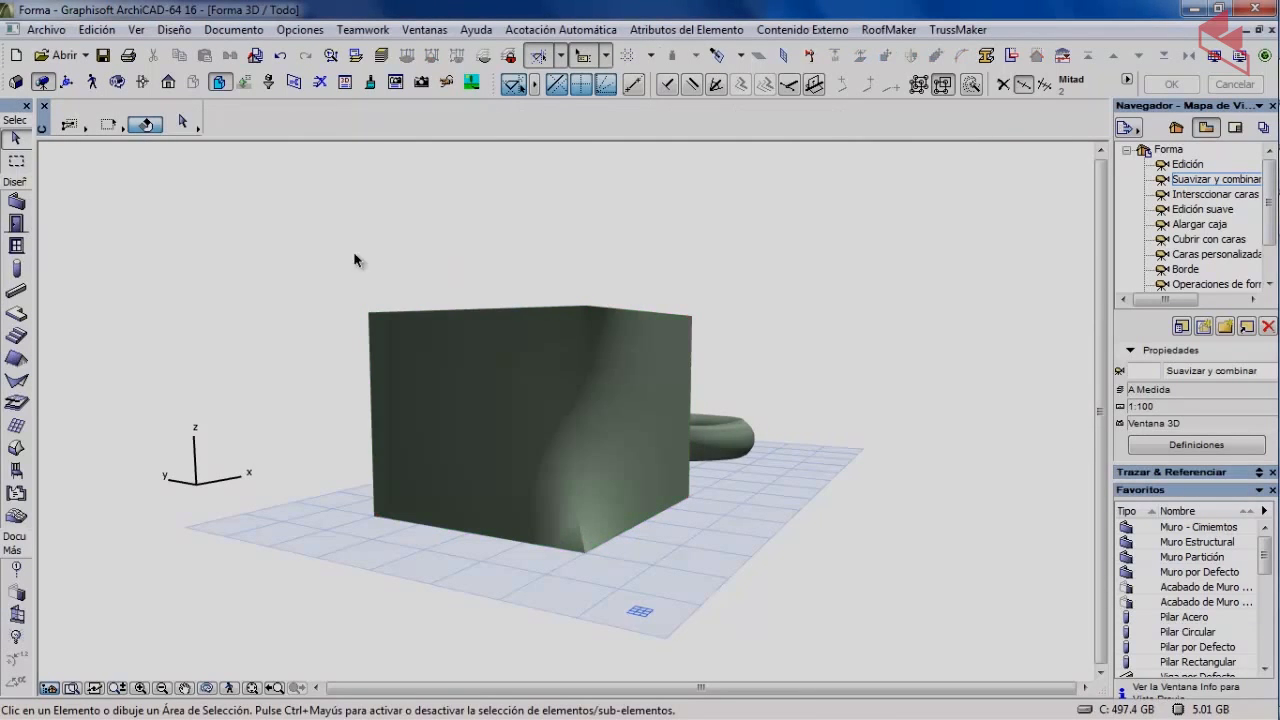
{"action": "left_click", "coordinate": [148, 122]}
Orbit around the box, then undo the last three changes, removing the face smoothing.
{"action": "left_click_drag", "start_coordinate": [329, 285], "coordinate": [420, 469]}
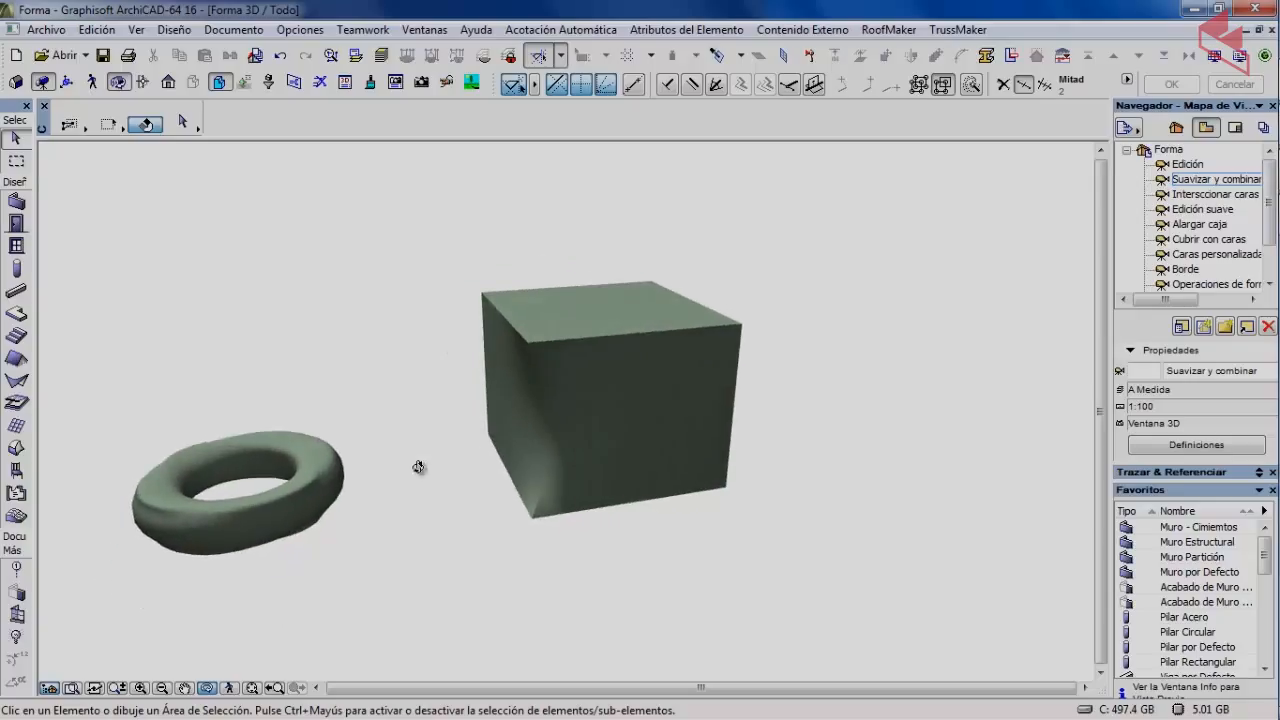
{"action": "left_click", "coordinate": [284, 59]}
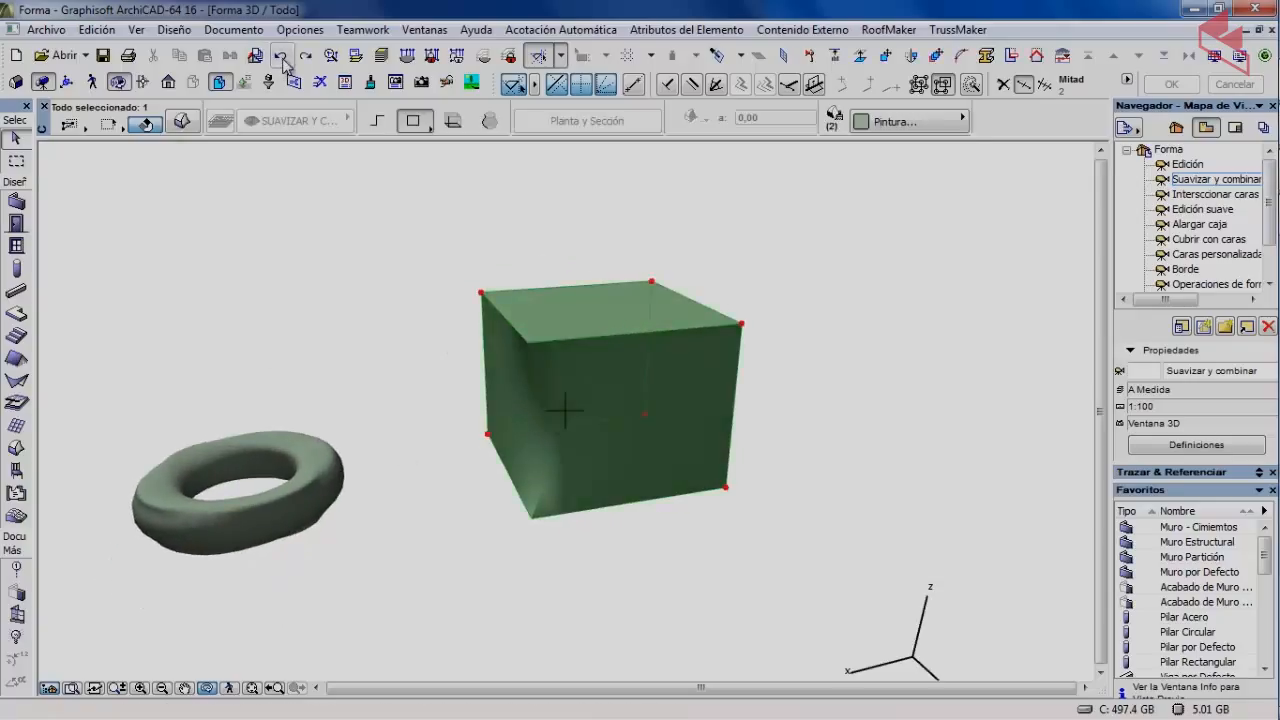
{"action": "left_click", "coordinate": [284, 59]}
{"action": "left_click", "coordinate": [284, 59]}
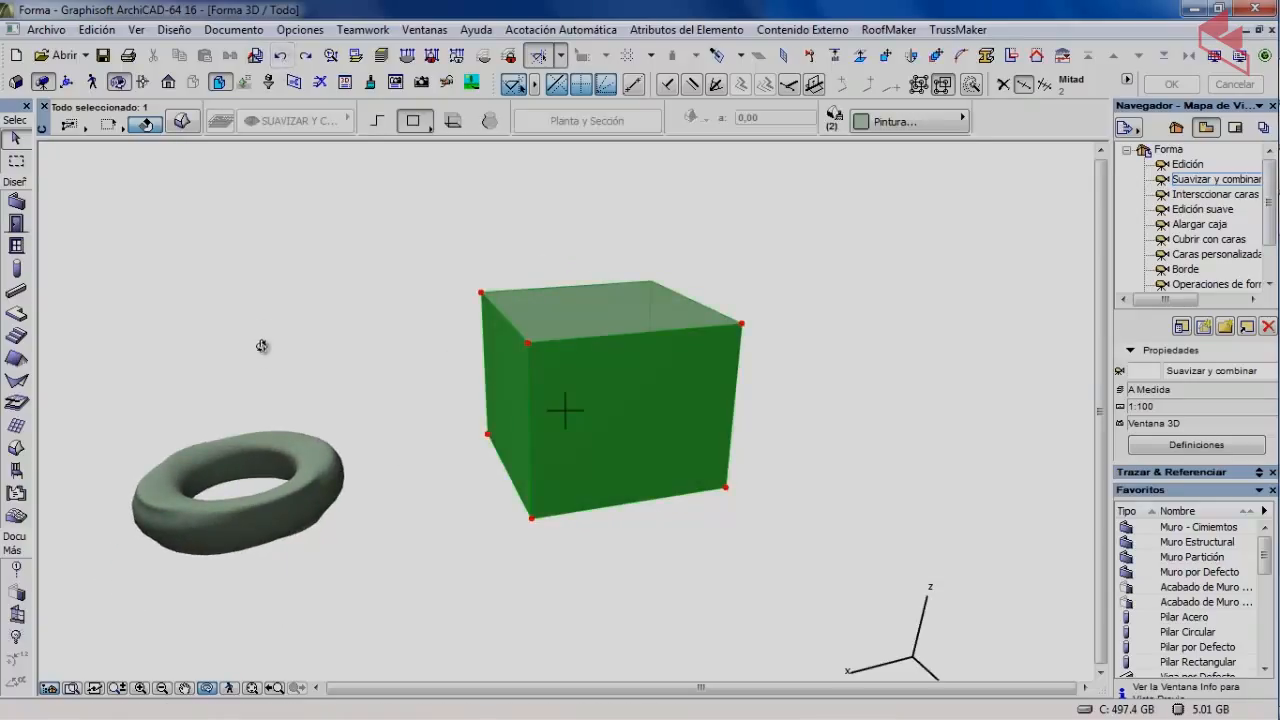
Zoom in on the box and select the box morph.
{"action": "scroll", "coordinate": [336, 313], "scroll_direction": "up", "scroll_amount": 1}
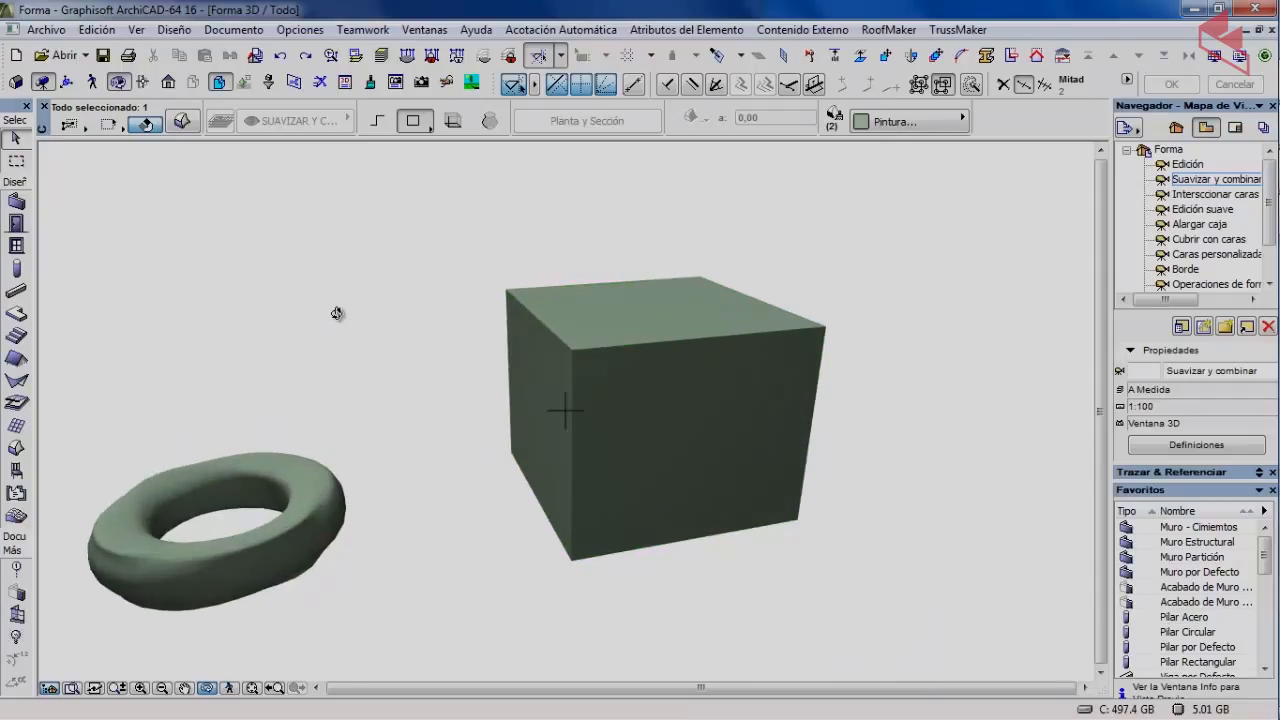
{"action": "scroll", "coordinate": [300, 220], "scroll_direction": "up", "scroll_amount": 1}
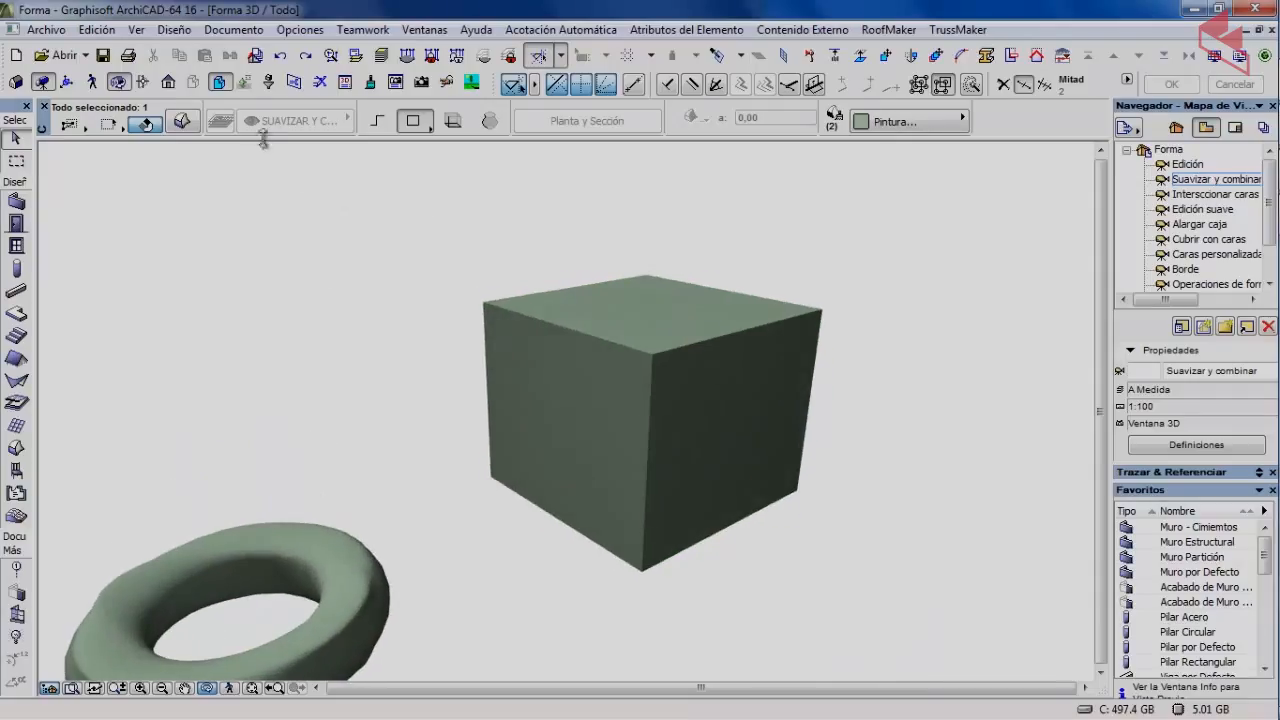
{"action": "left_click", "coordinate": [566, 409]}
{"action": "left_click", "coordinate": [427, 220]}
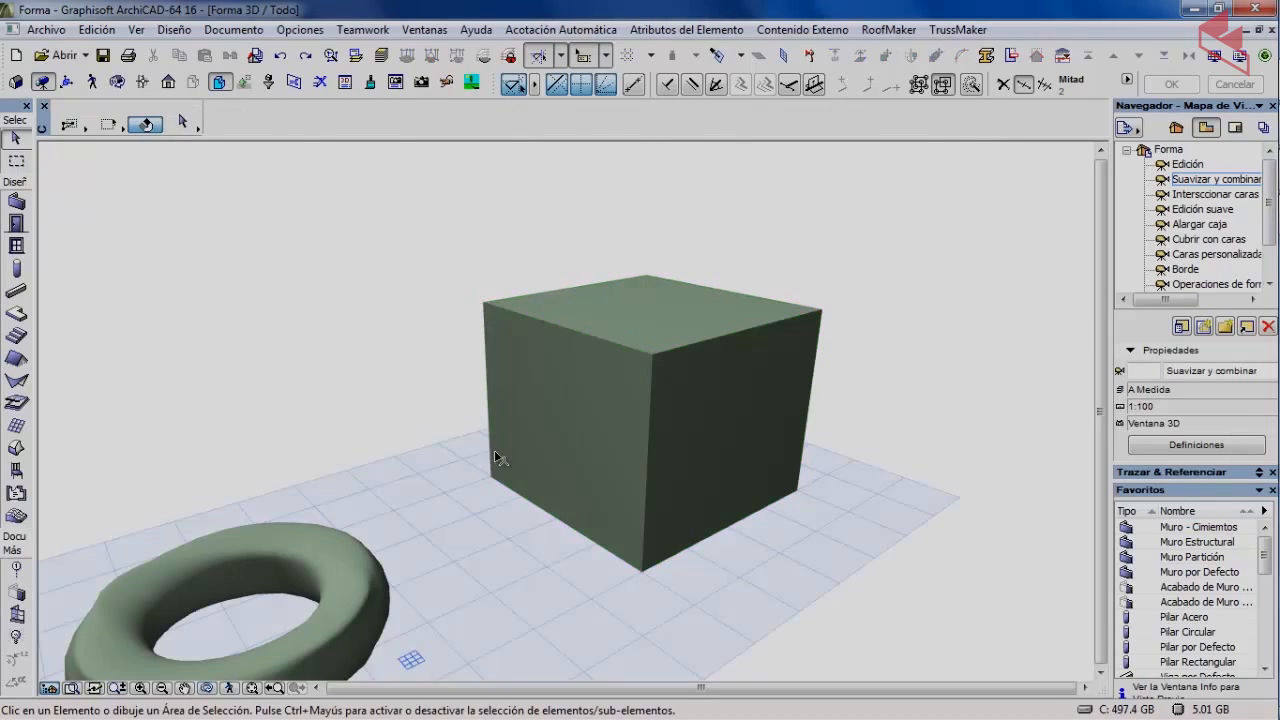
{"action": "left_click", "coordinate": [550, 411]}
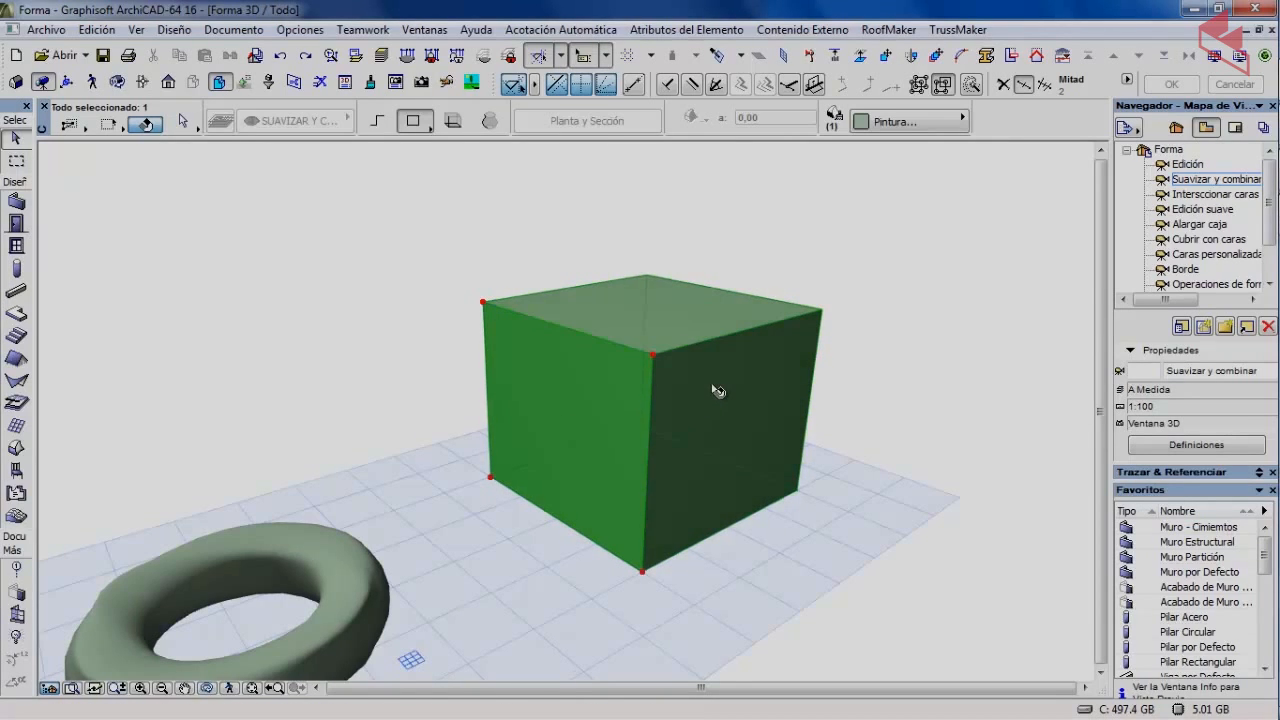
Smooth the box with Contornos suavizados at maximum Suavidad, then deselect it.
{"action": "left_click", "coordinate": [180, 32]}
{"action": "mouse_move", "coordinate": [240, 308]}
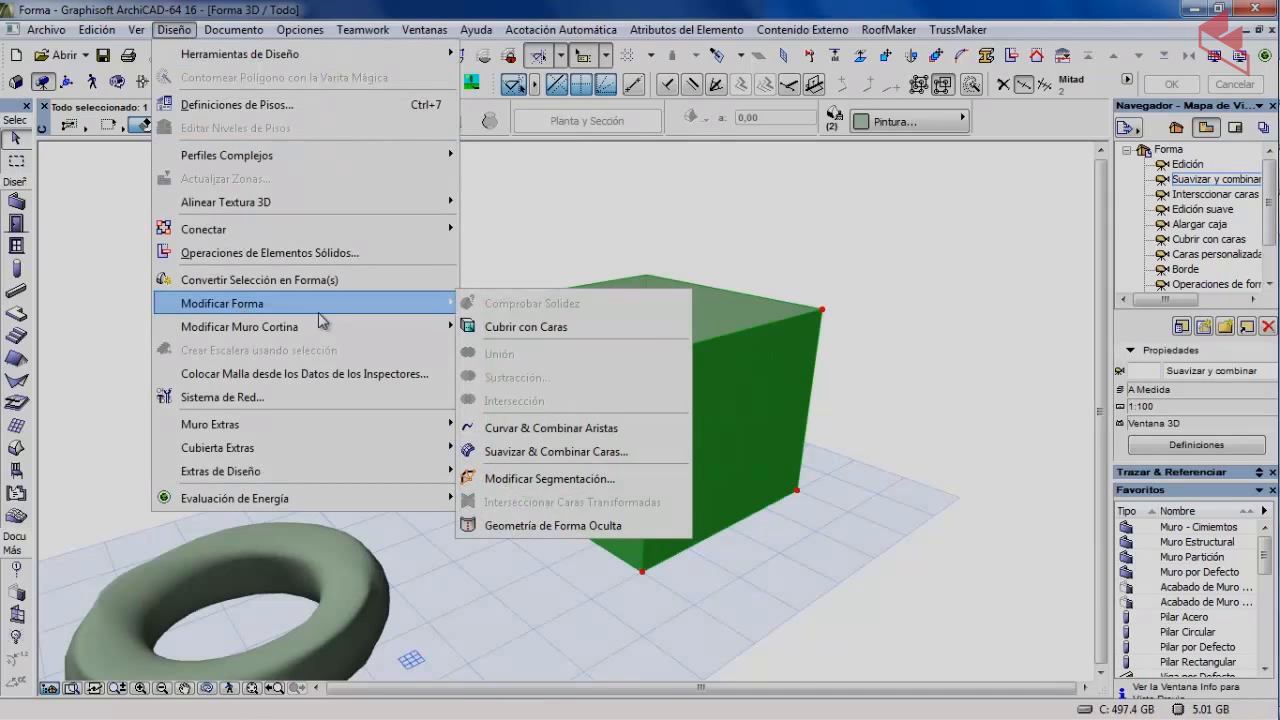
{"action": "left_click", "coordinate": [515, 451]}
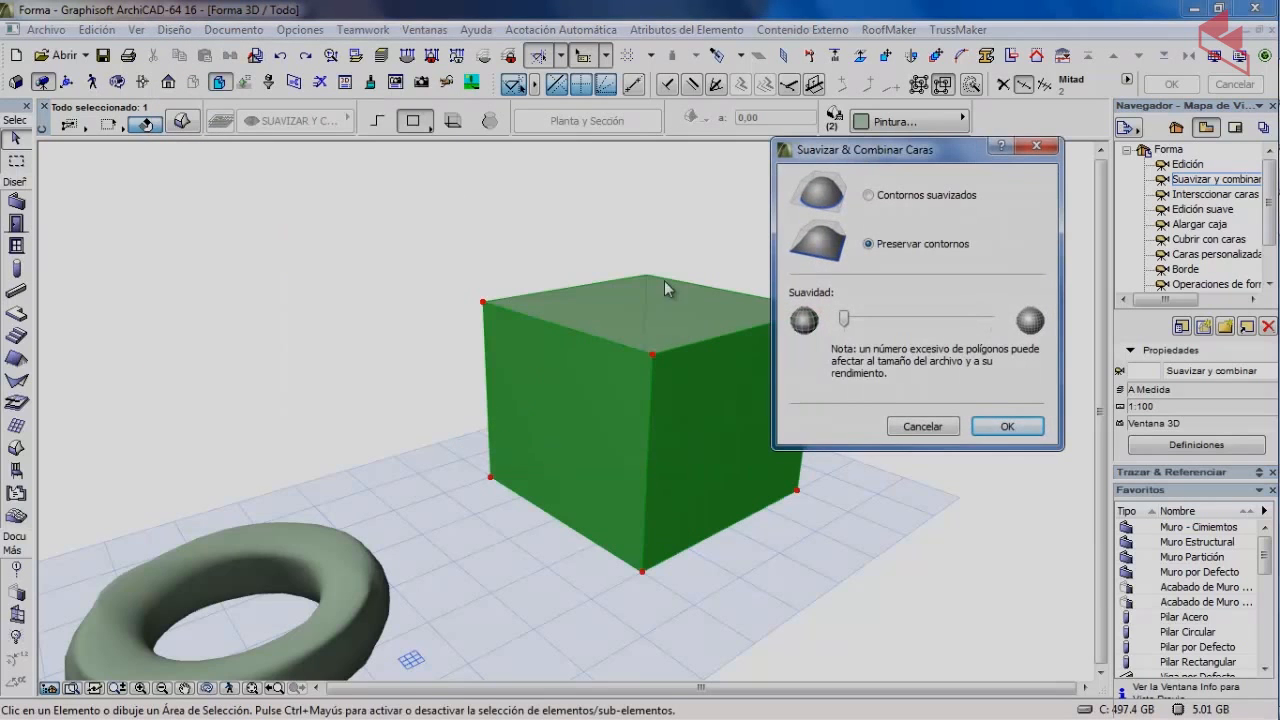
{"action": "left_click", "coordinate": [903, 197]}
{"action": "left_click_drag", "start_coordinate": [849, 318], "coordinate": [1010, 324]}
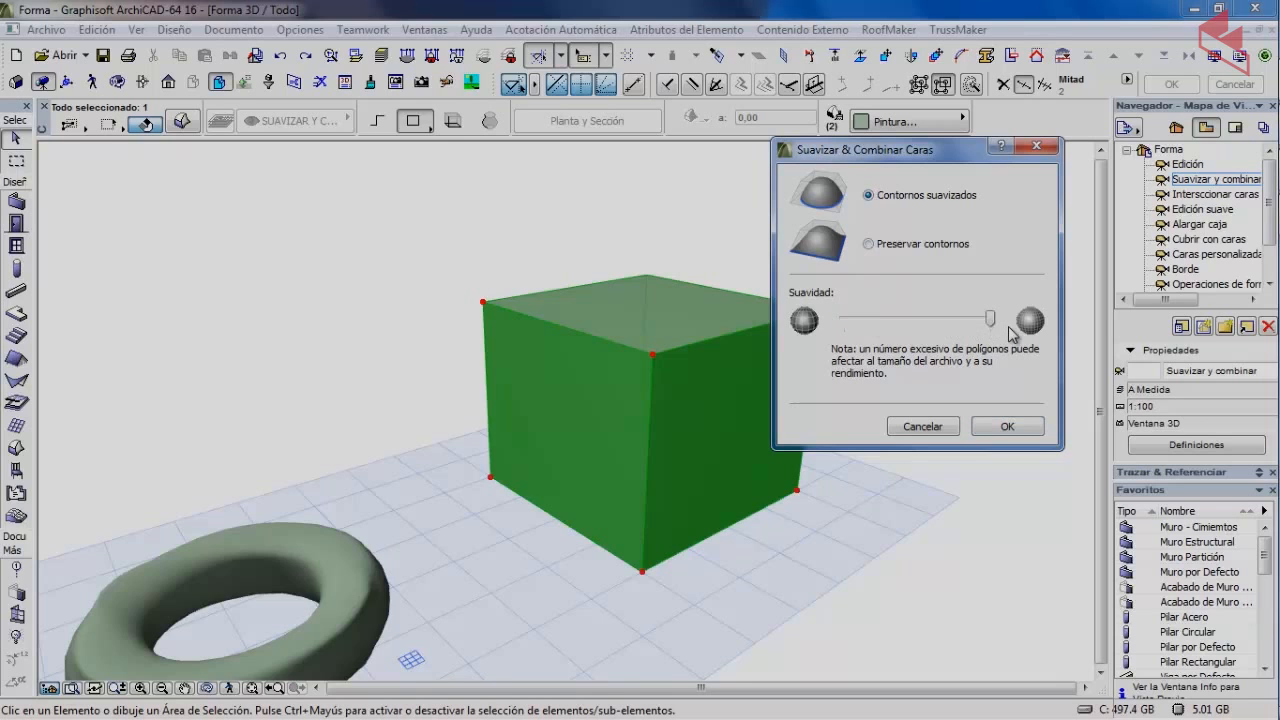
{"action": "left_click", "coordinate": [1007, 426]}
{"action": "left_click", "coordinate": [353, 293]}
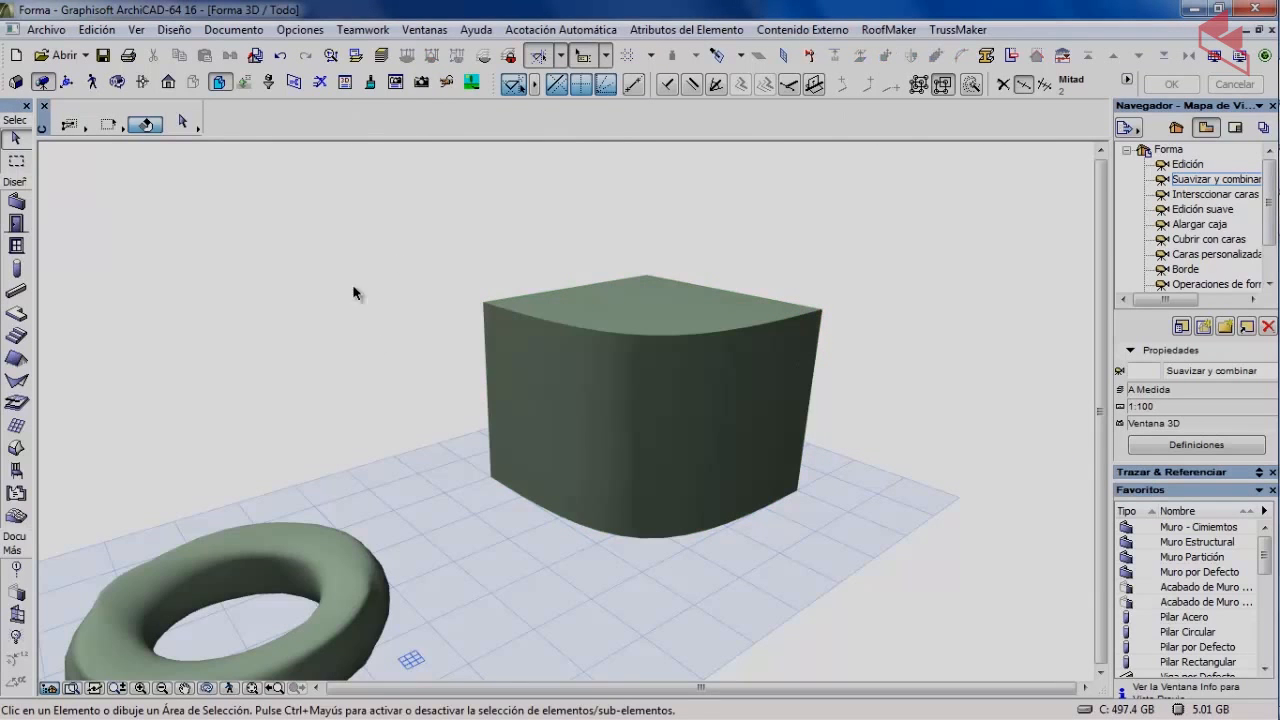
Orbit to a low front angle of the rounded box and select it.
{"action": "left_click", "coordinate": [117, 81]}
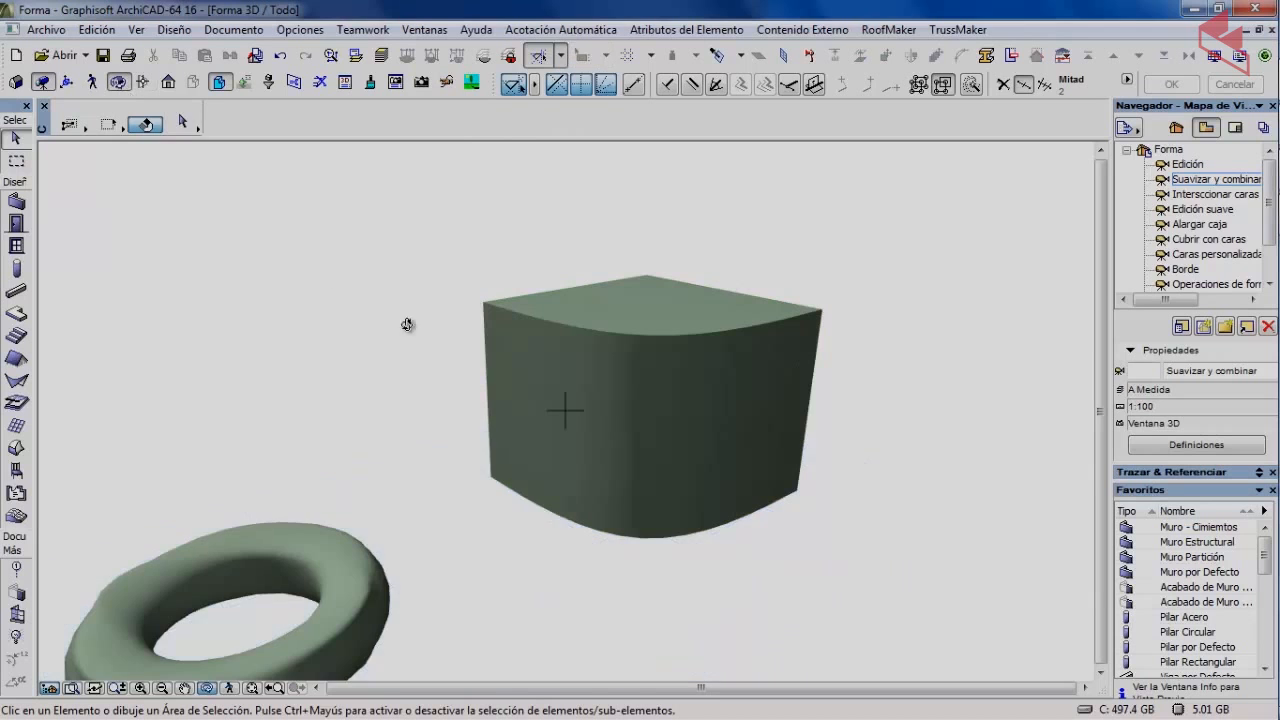
{"action": "left_click_drag", "start_coordinate": [408, 323], "coordinate": [510, 472]}
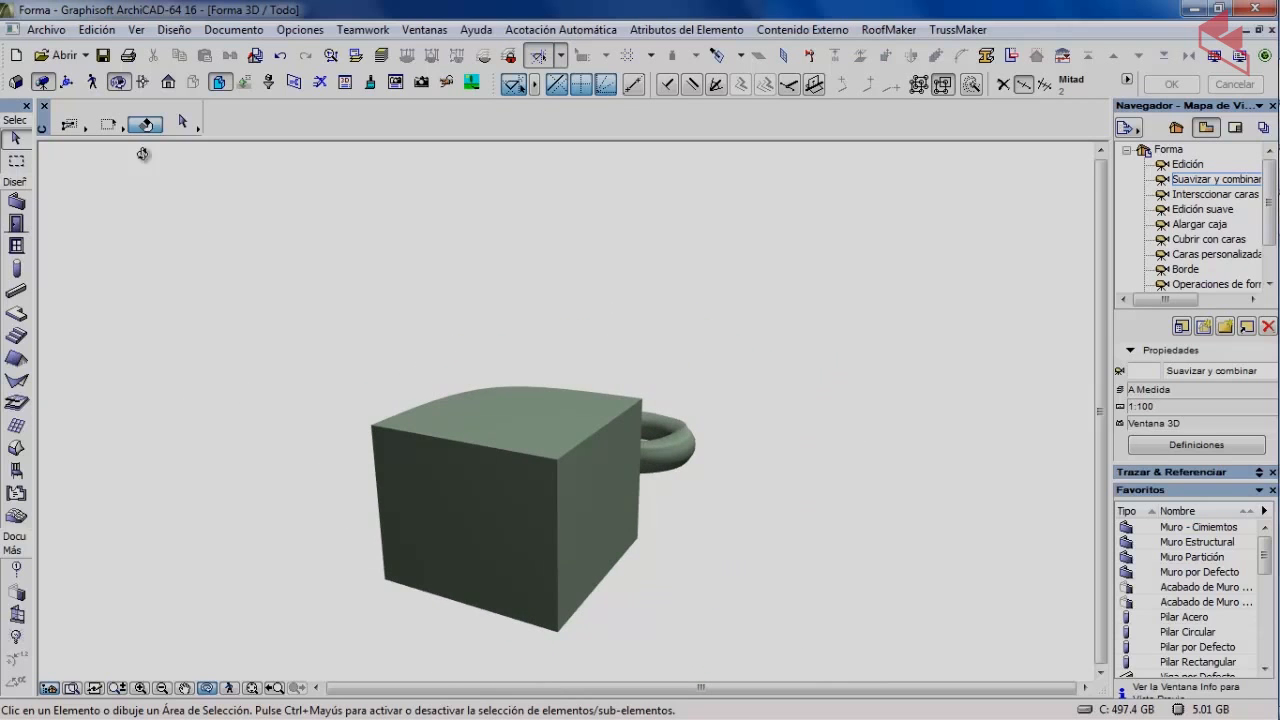
{"action": "left_click", "coordinate": [122, 86]}
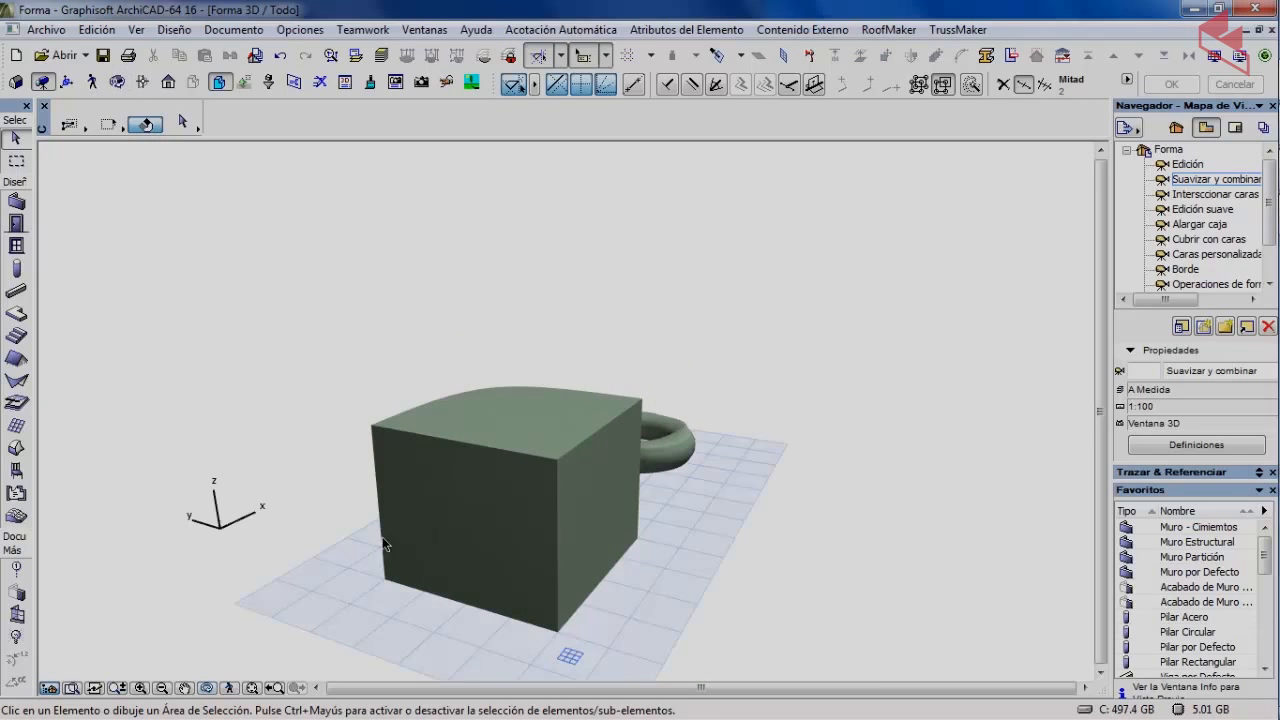
{"action": "left_click", "coordinate": [455, 528]}
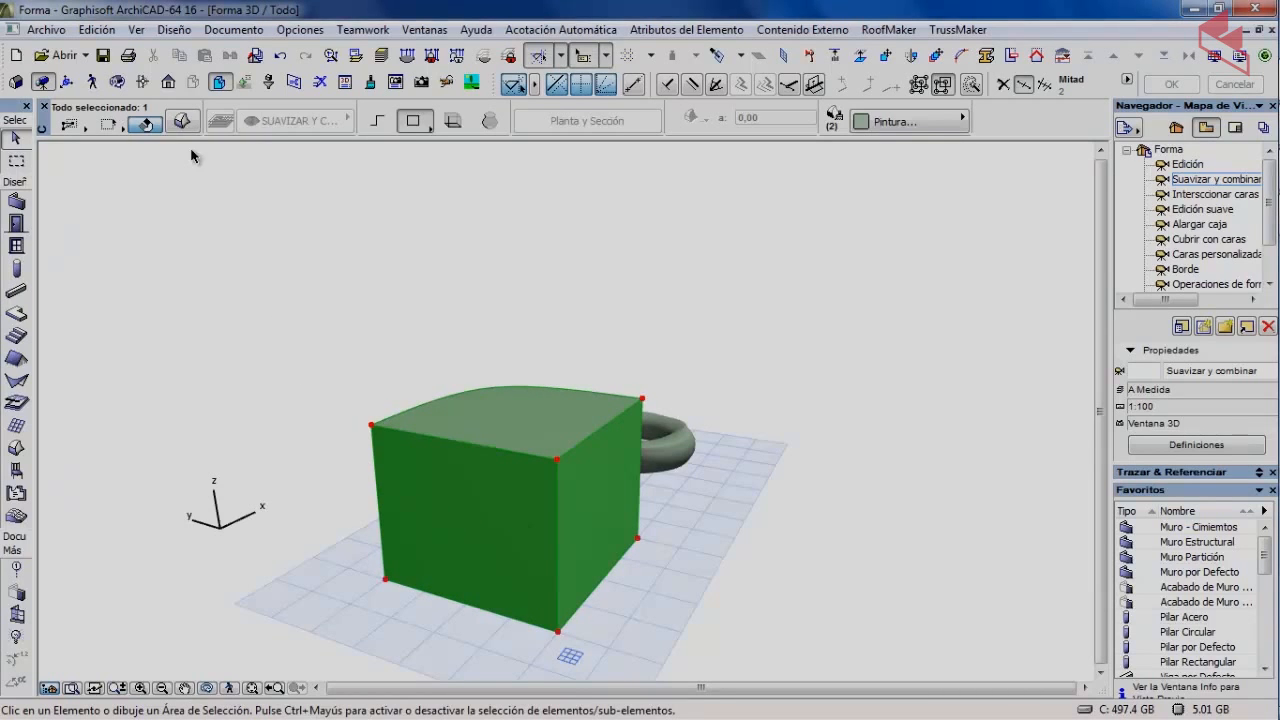
Smooth the box again at maximum Suavidad, deselect it, and orbit around box and ring.
{"action": "left_click", "coordinate": [174, 29]}
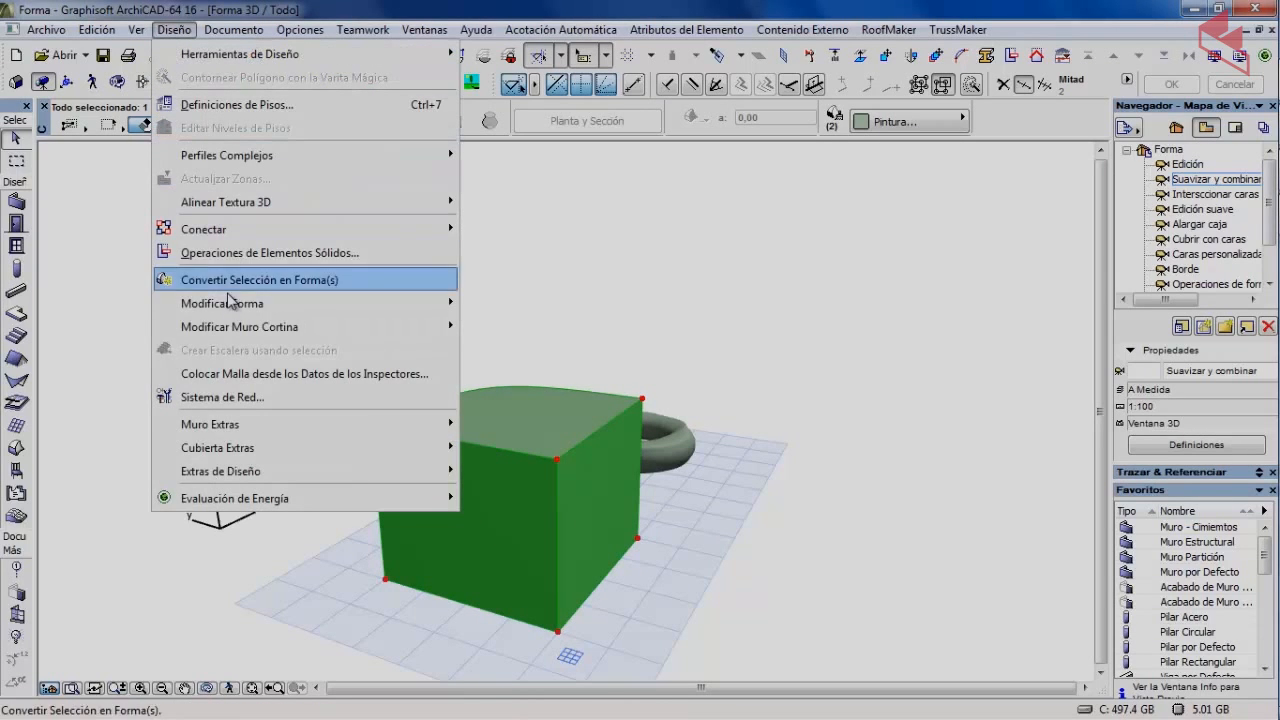
{"action": "mouse_move", "coordinate": [244, 308]}
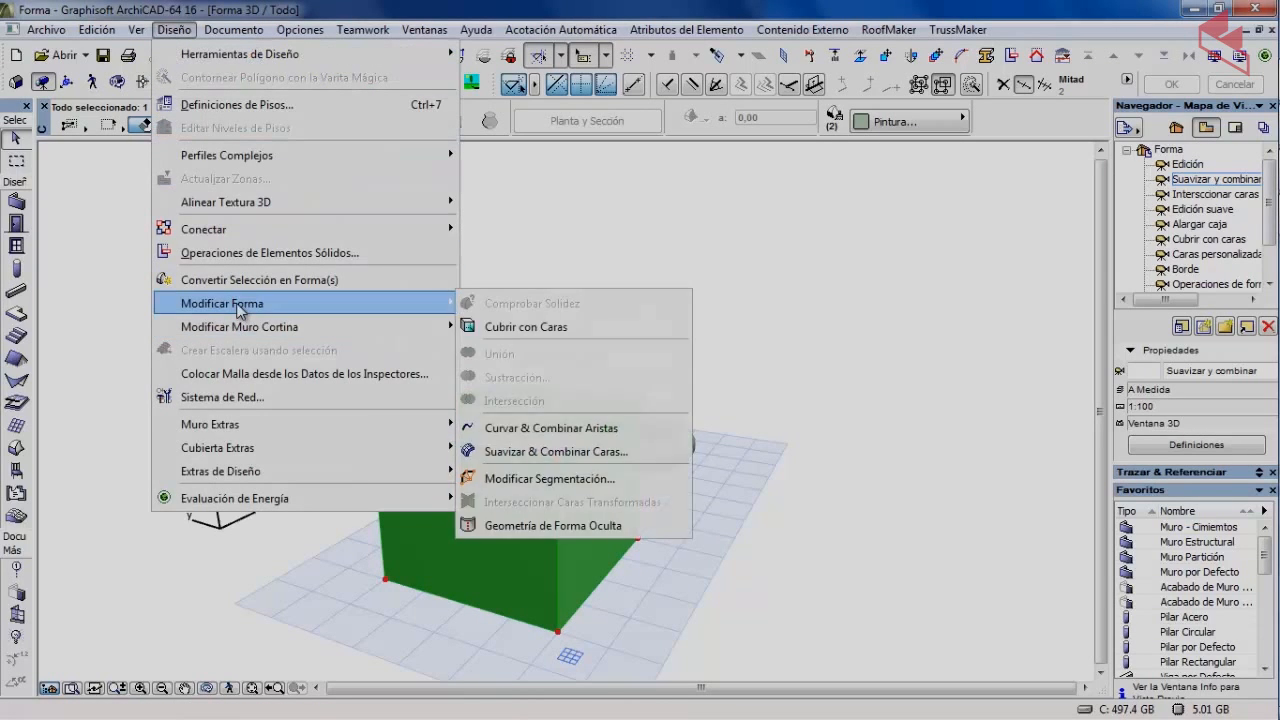
{"action": "left_click", "coordinate": [557, 452]}
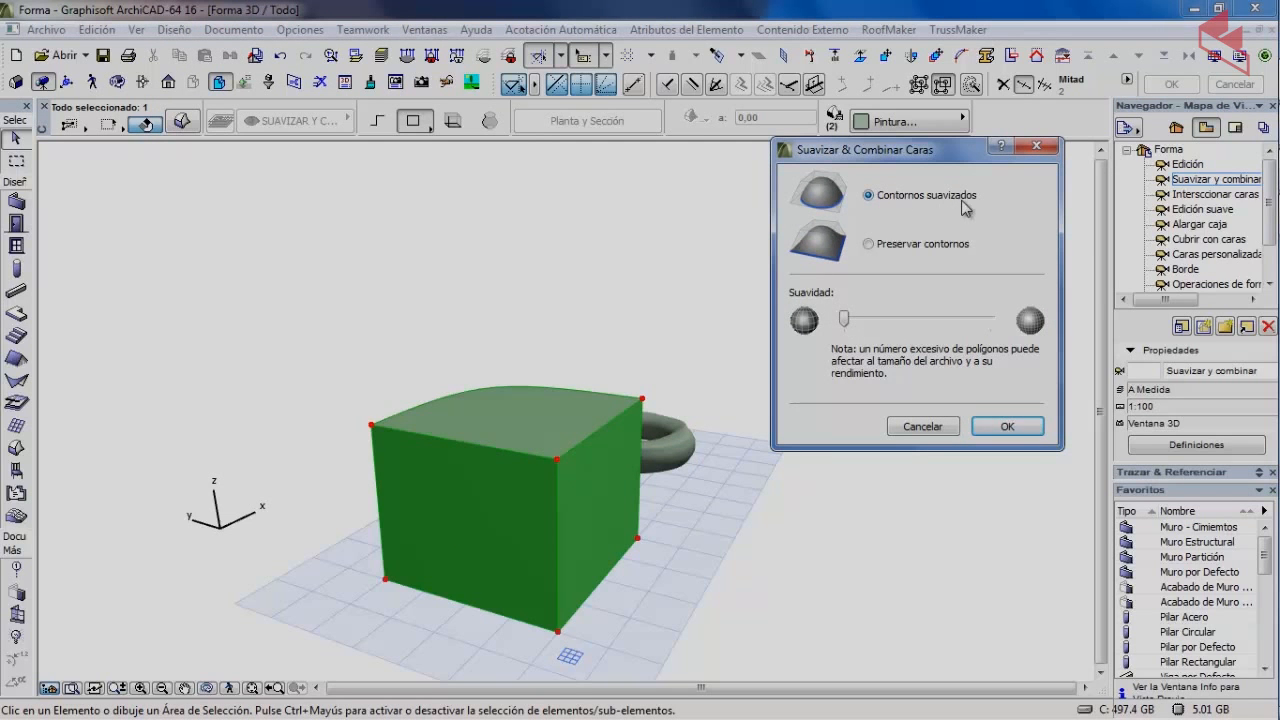
{"action": "left_click_drag", "start_coordinate": [842, 322], "coordinate": [990, 322]}
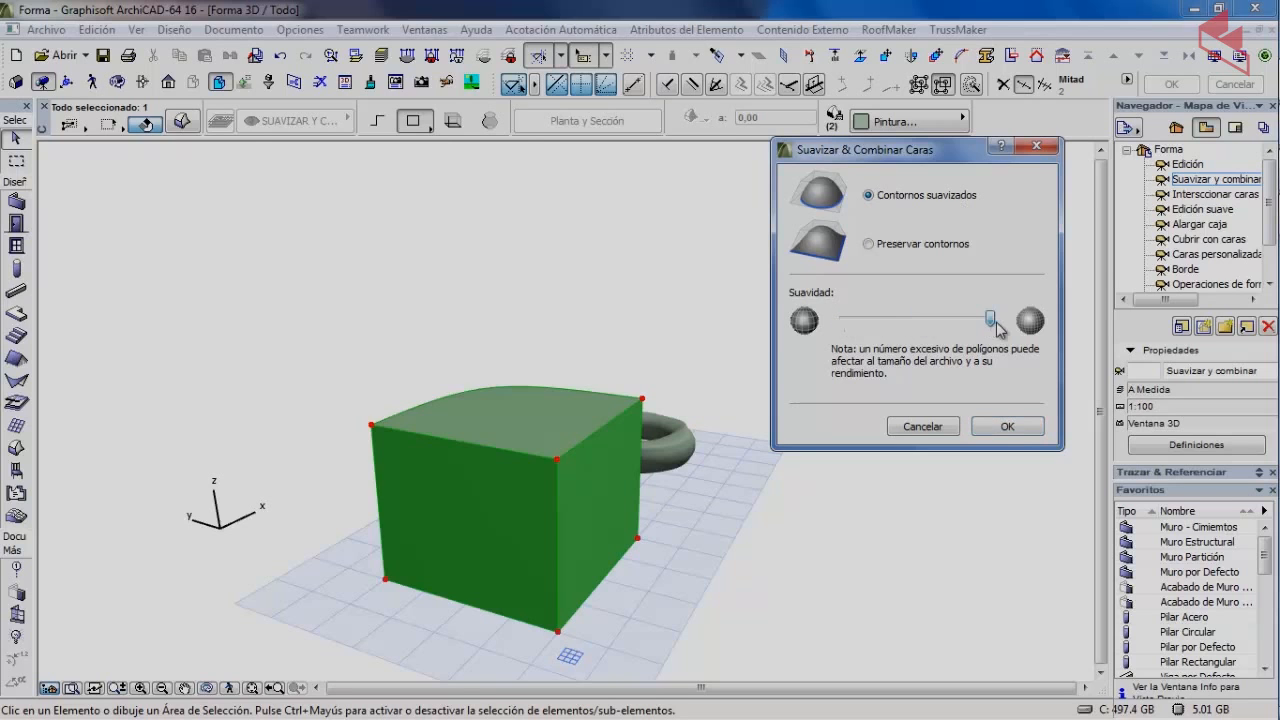
{"action": "left_click", "coordinate": [1012, 428]}
{"action": "left_click", "coordinate": [597, 298]}
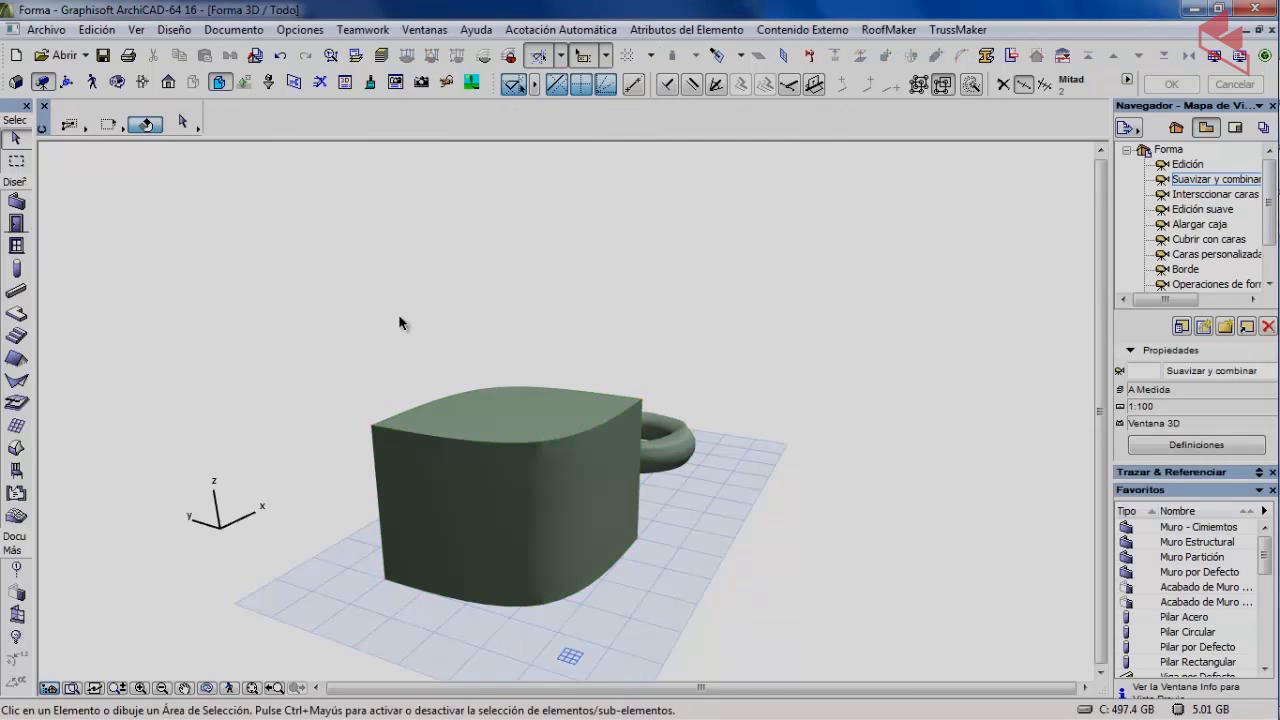
{"action": "left_click", "coordinate": [117, 82]}
{"action": "left_click_drag", "start_coordinate": [326, 363], "coordinate": [449, 425]}
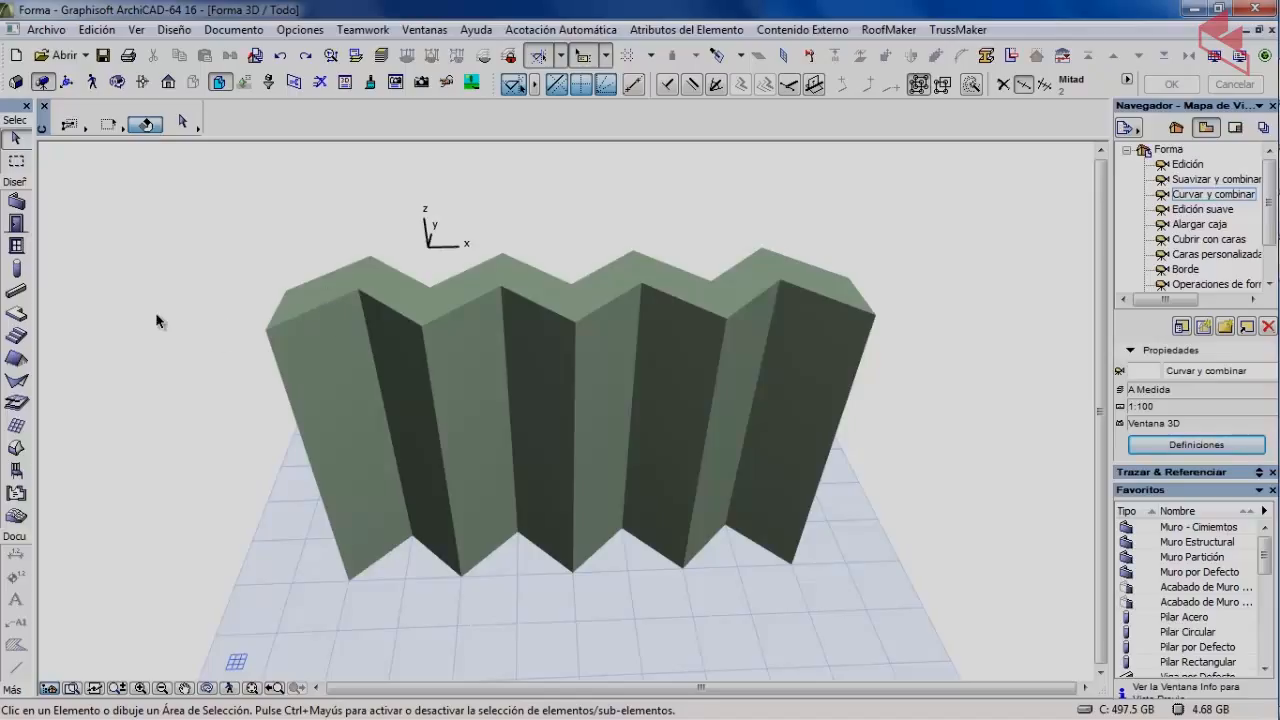
Select the zigzag morph and pick all eight edges along its top front rim.
{"action": "left_click", "coordinate": [297, 323]}
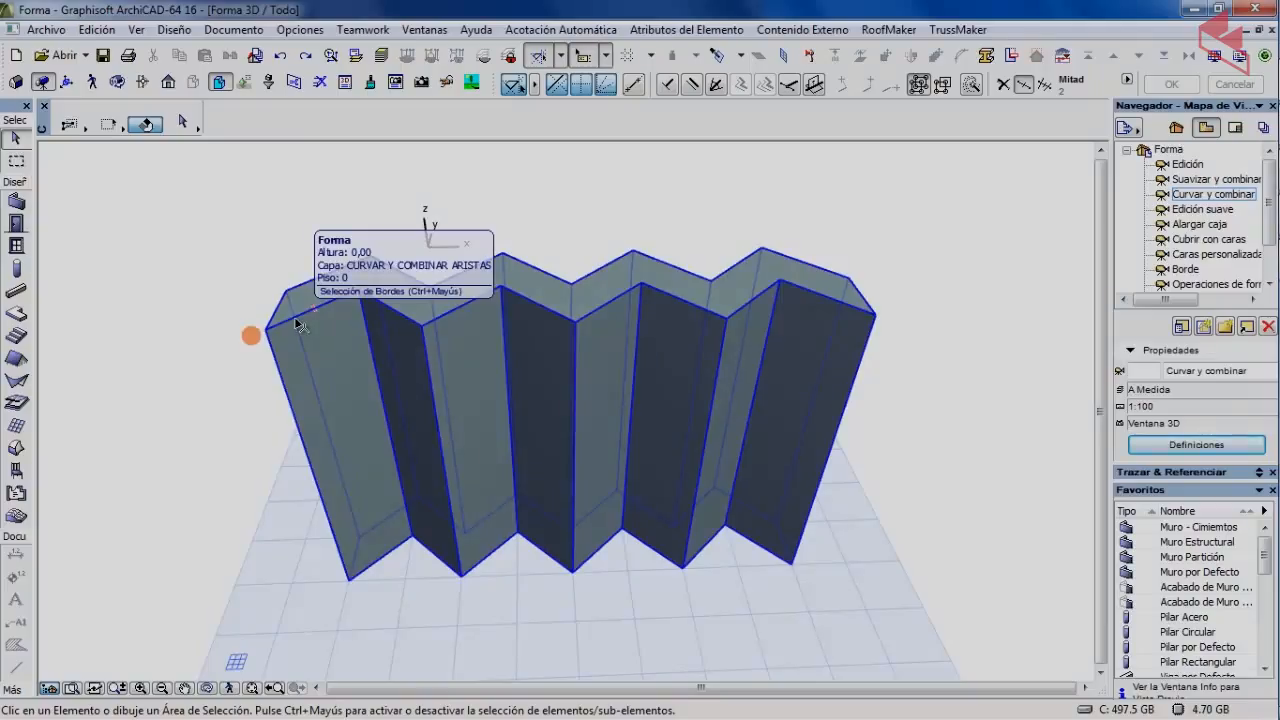
{"action": "left_click", "coordinate": [200, 320]}
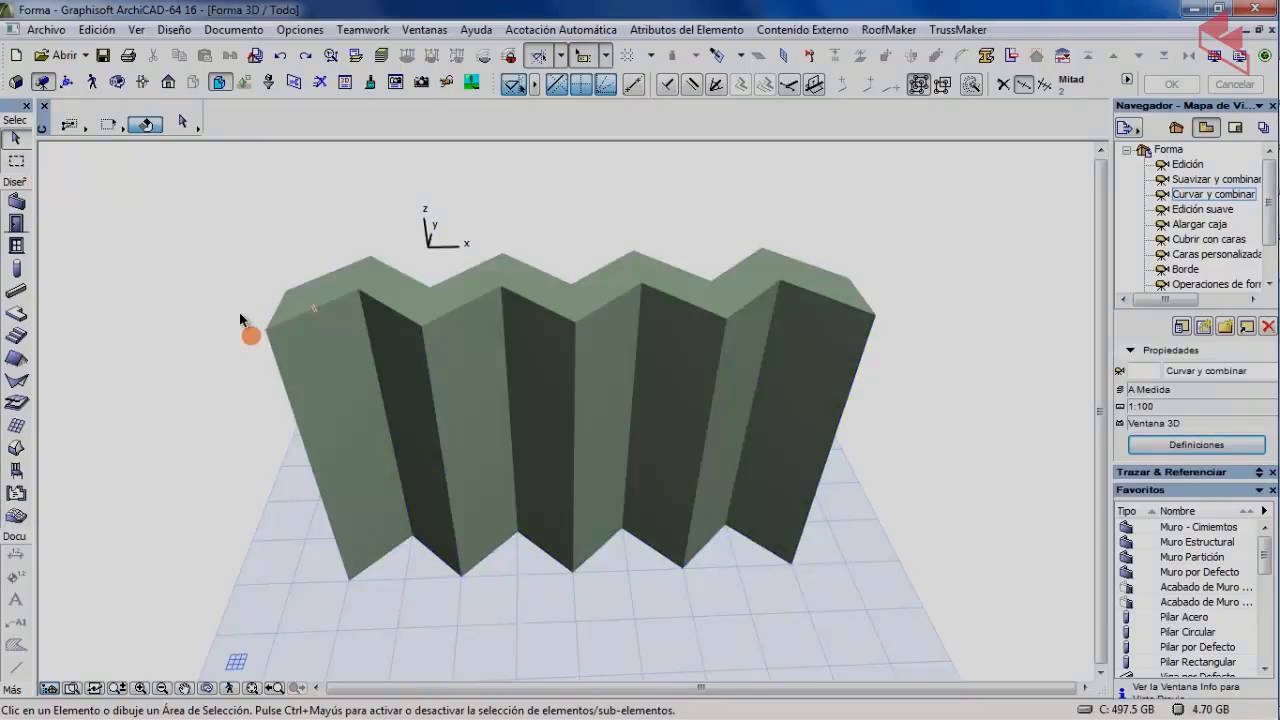
{"action": "left_click", "coordinate": [296, 325]}
{"action": "left_click", "coordinate": [299, 318]}
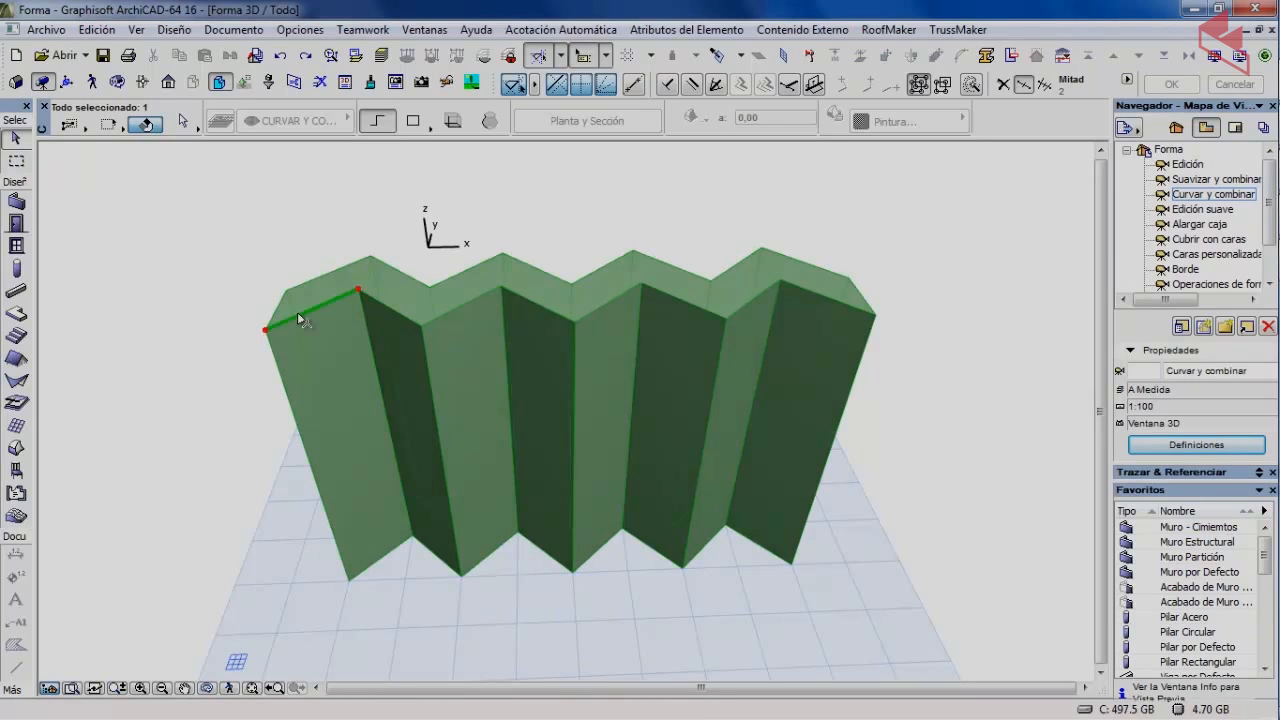
{"action": "left_click", "coordinate": [390, 309], "text": "shift"}
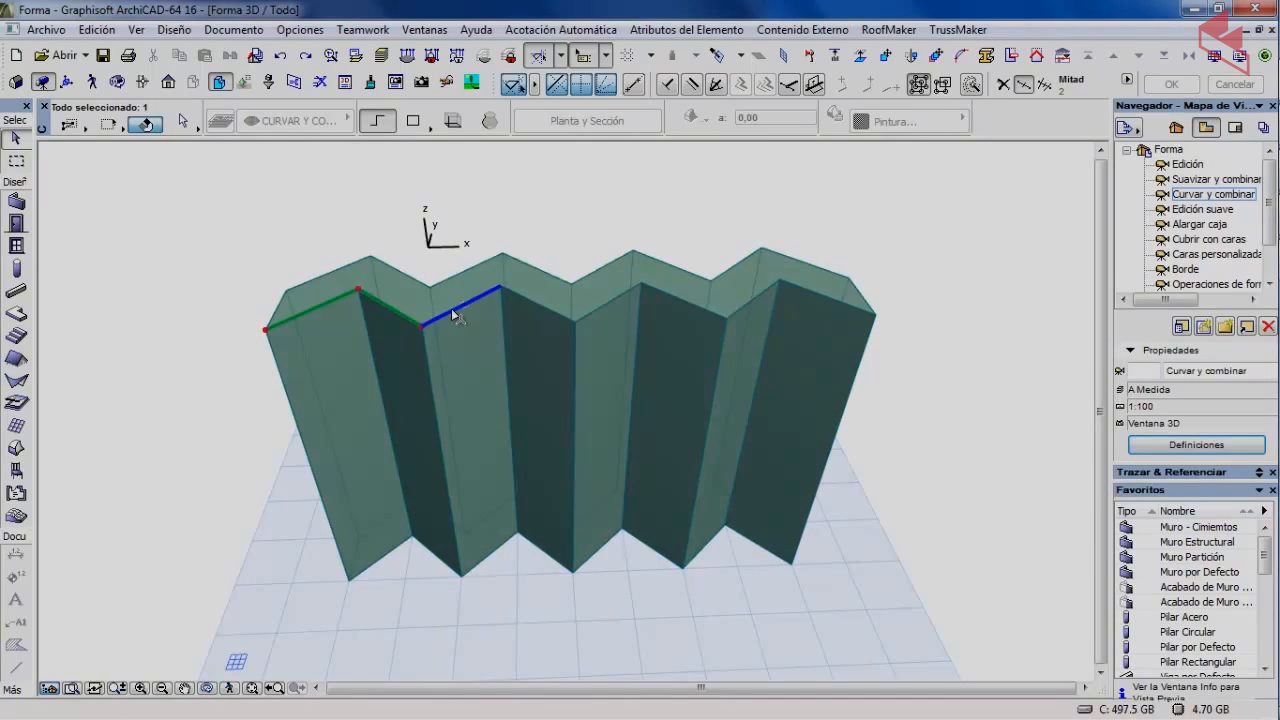
{"action": "left_click", "coordinate": [451, 309], "text": "shift"}
{"action": "left_click", "coordinate": [535, 303], "text": "shift"}
{"action": "left_click", "coordinate": [606, 305], "text": "shift"}
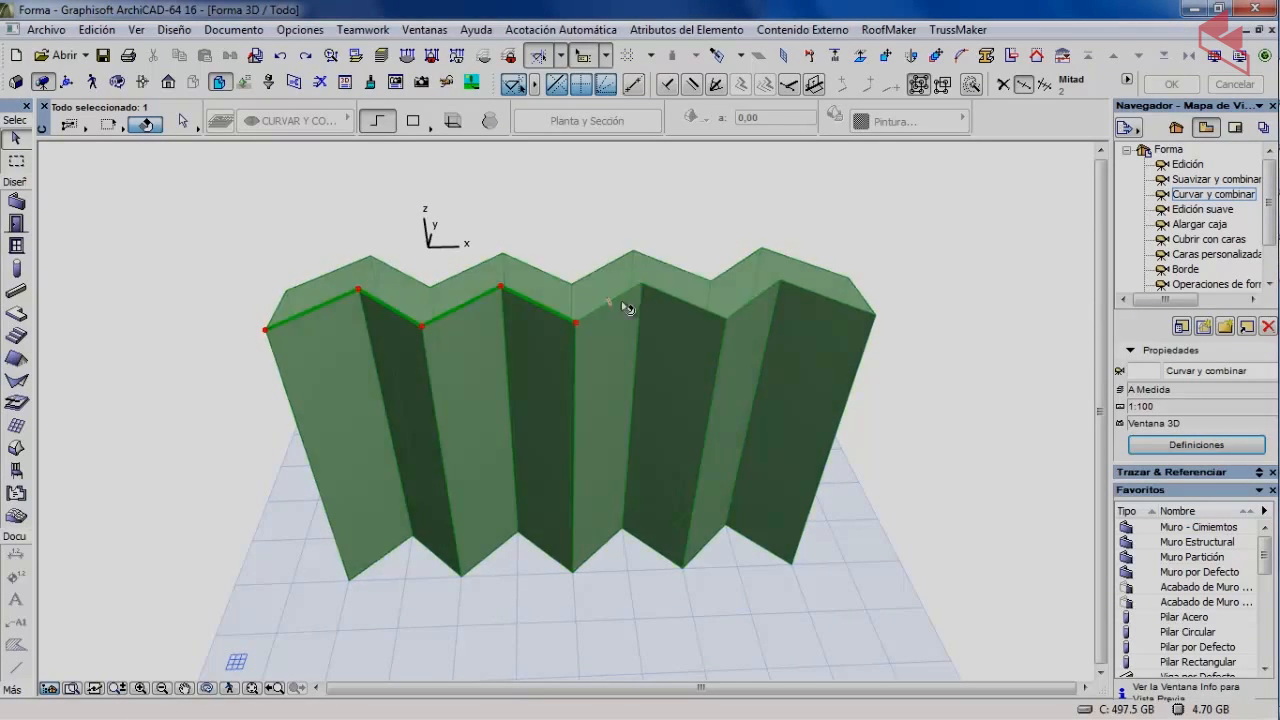
{"action": "left_click", "coordinate": [668, 295], "text": "shift"}
{"action": "left_click", "coordinate": [756, 298], "text": "shift"}
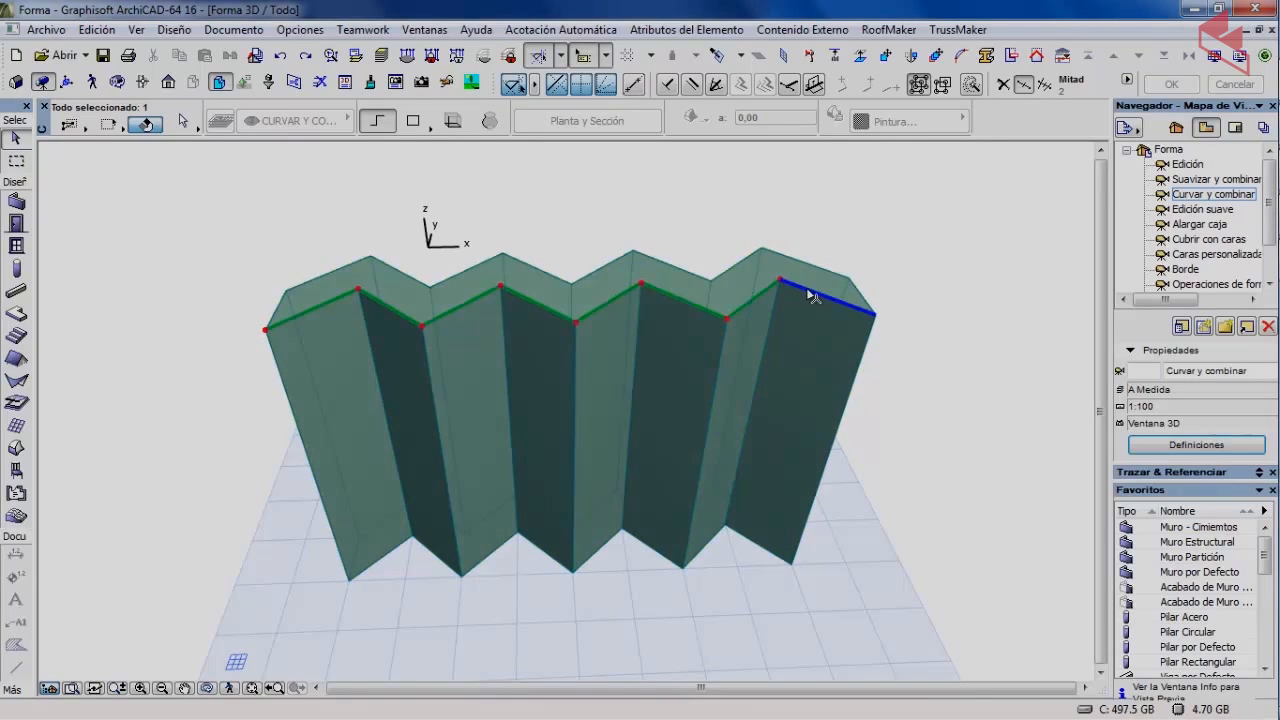
{"action": "left_click", "coordinate": [808, 288], "text": "shift"}
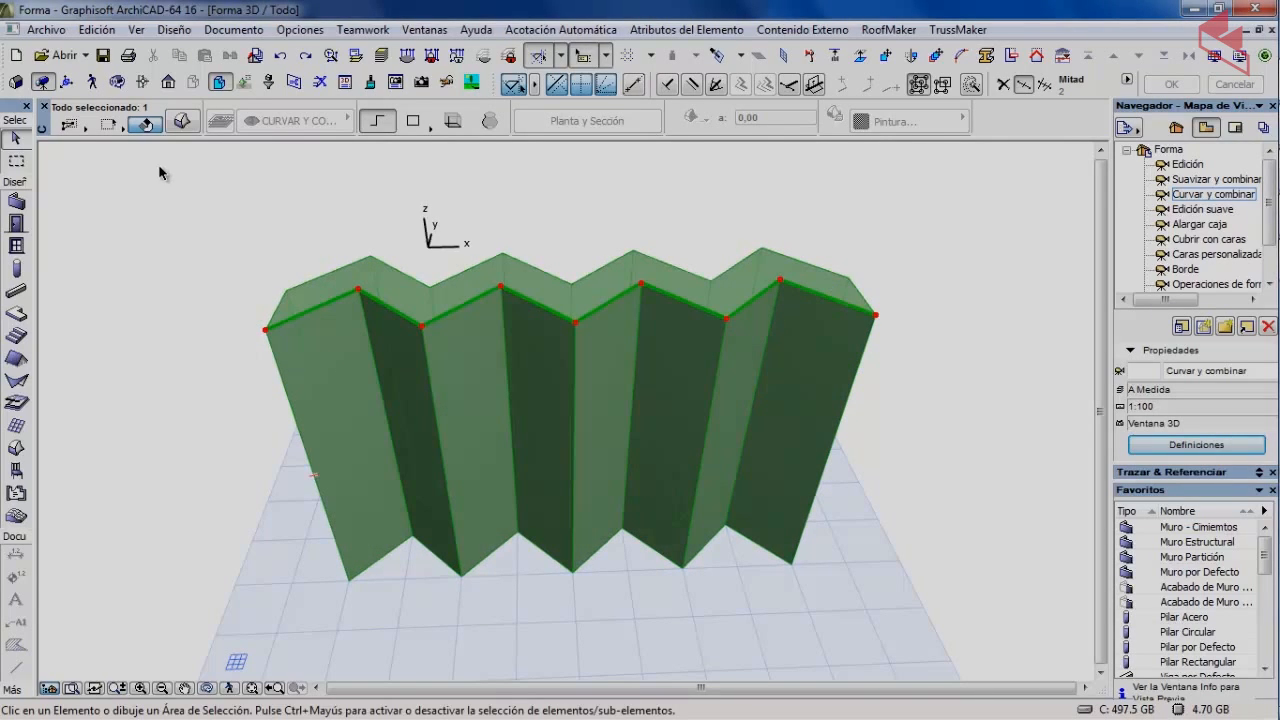
Apply Curvar & Combinar Aristas to the current edge selection, then clear the selection.
{"action": "left_click", "coordinate": [175, 30]}
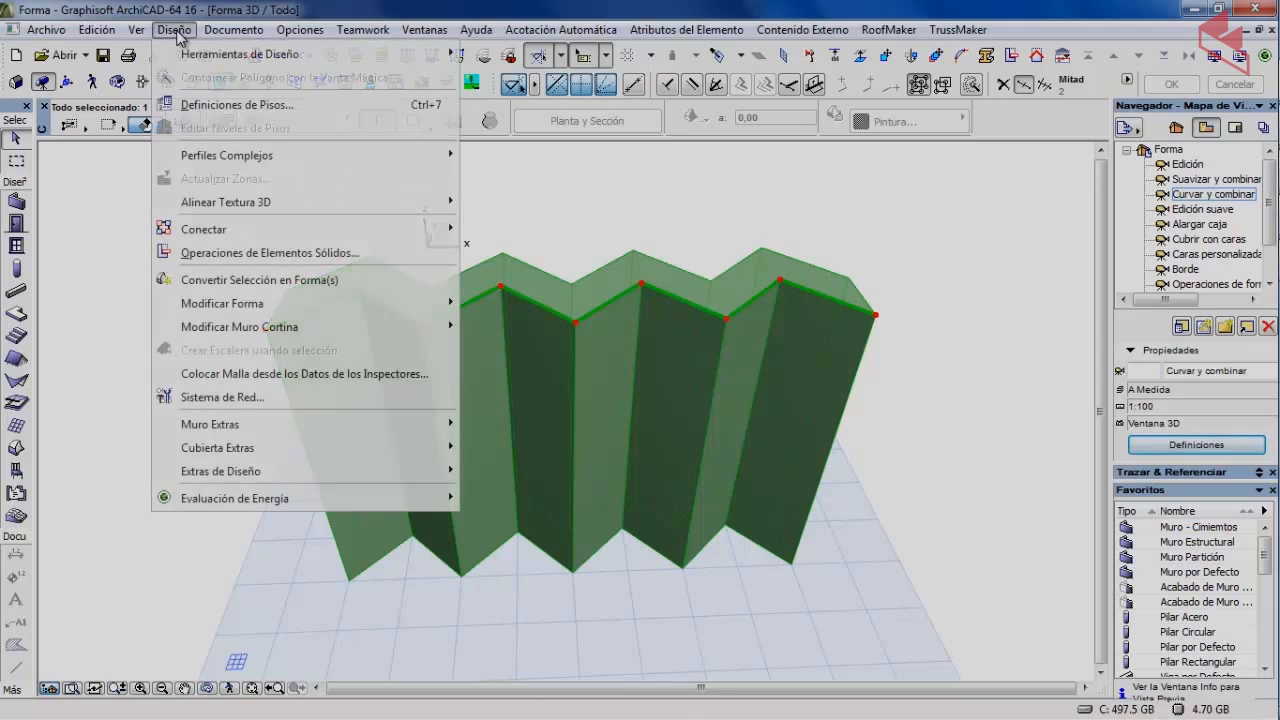
{"action": "mouse_move", "coordinate": [235, 303]}
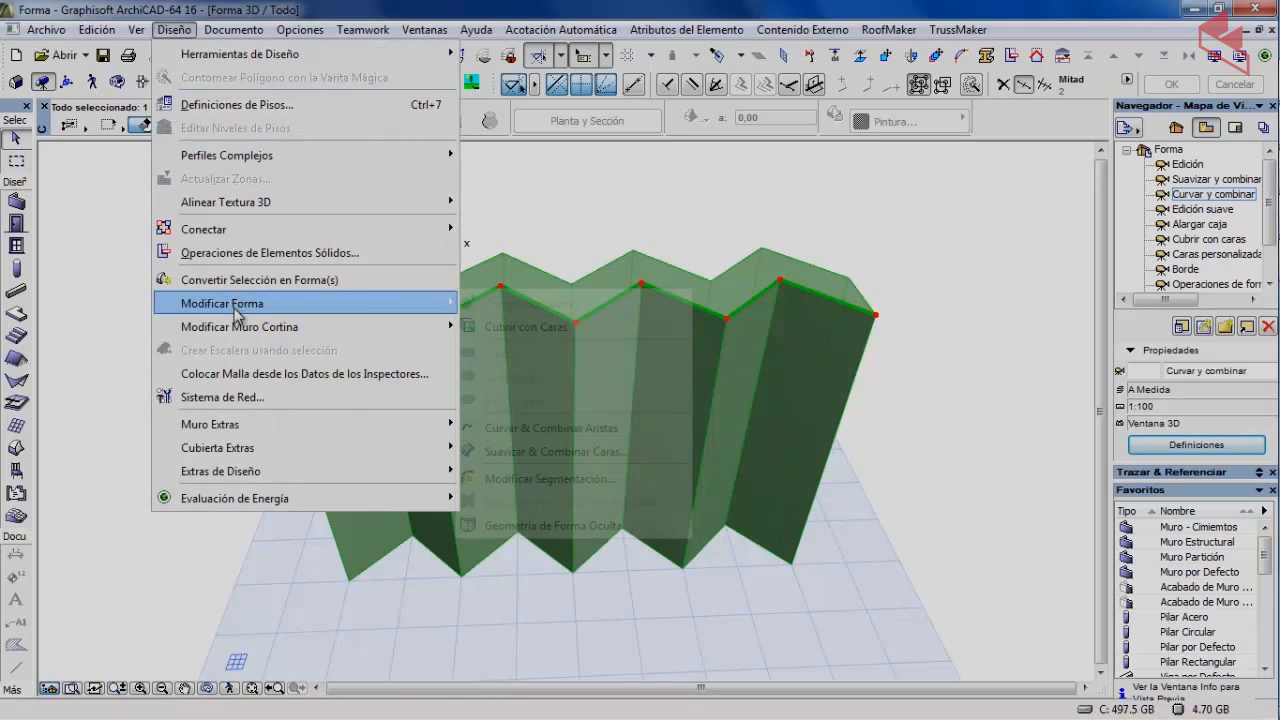
{"action": "left_click", "coordinate": [575, 428]}
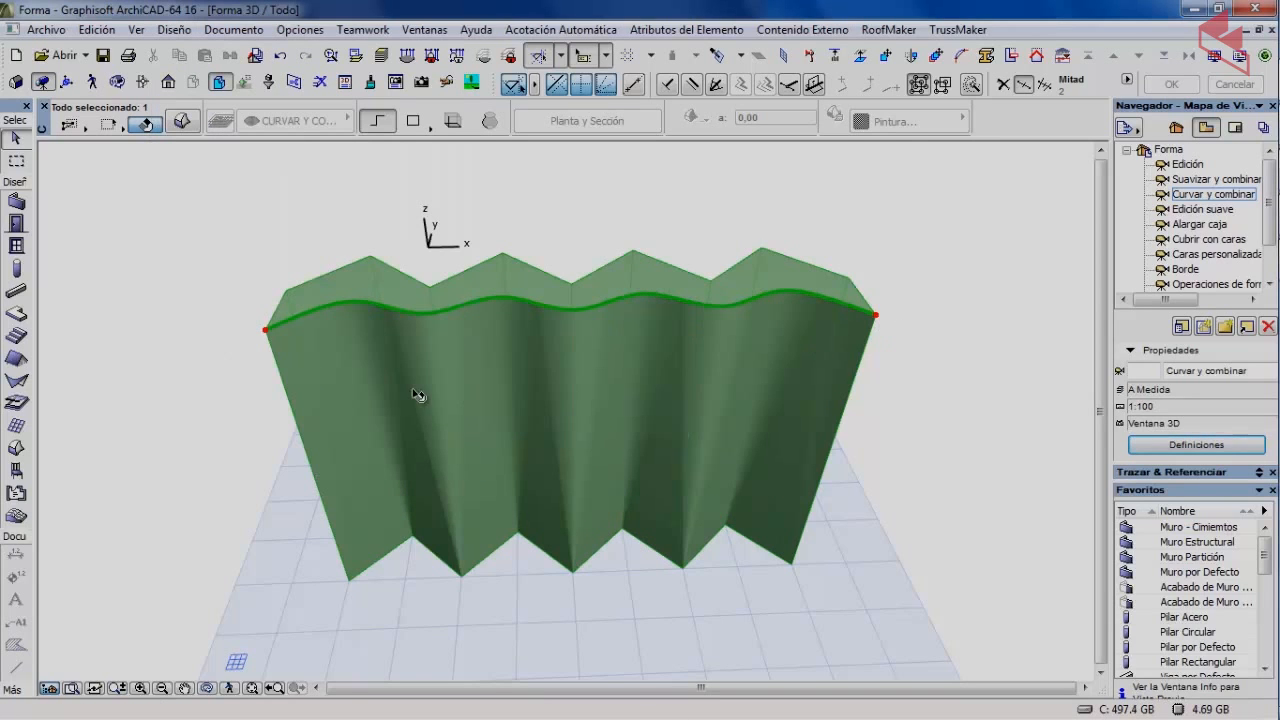
{"action": "left_click", "coordinate": [177, 216]}
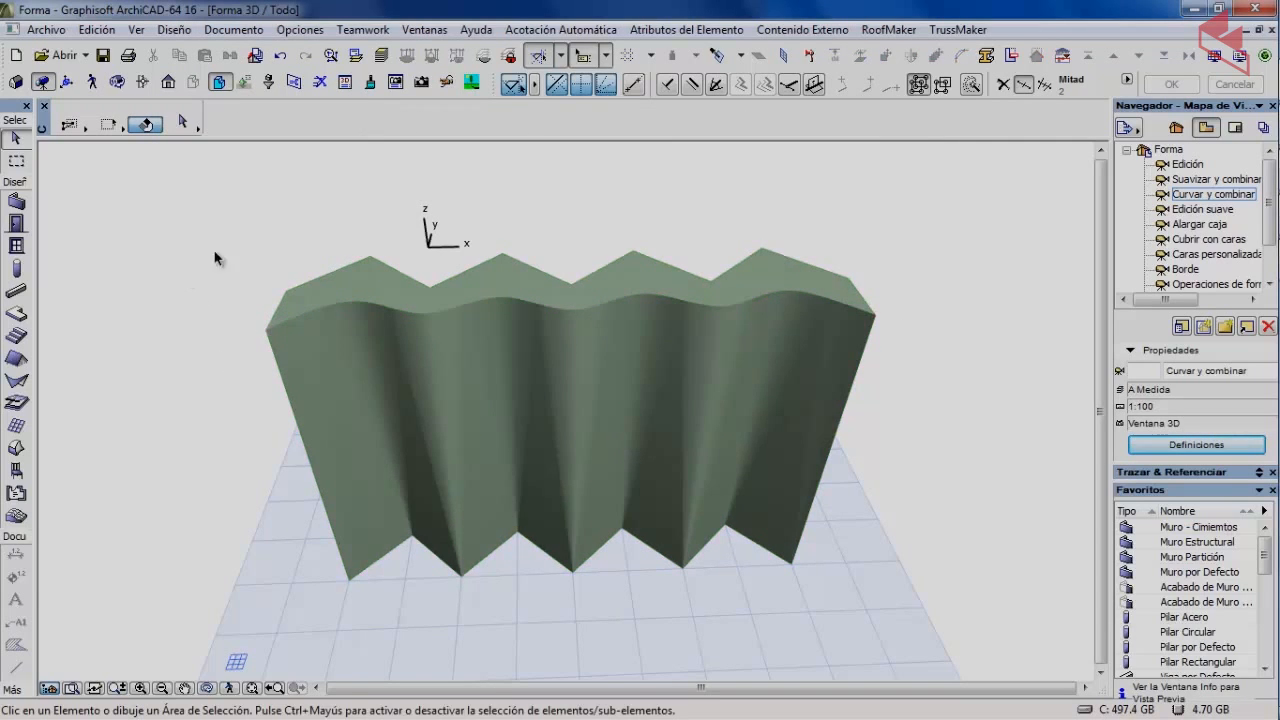
Select the eight zigzag top edges along the pleated morph.
{"action": "left_click", "coordinate": [362, 274]}
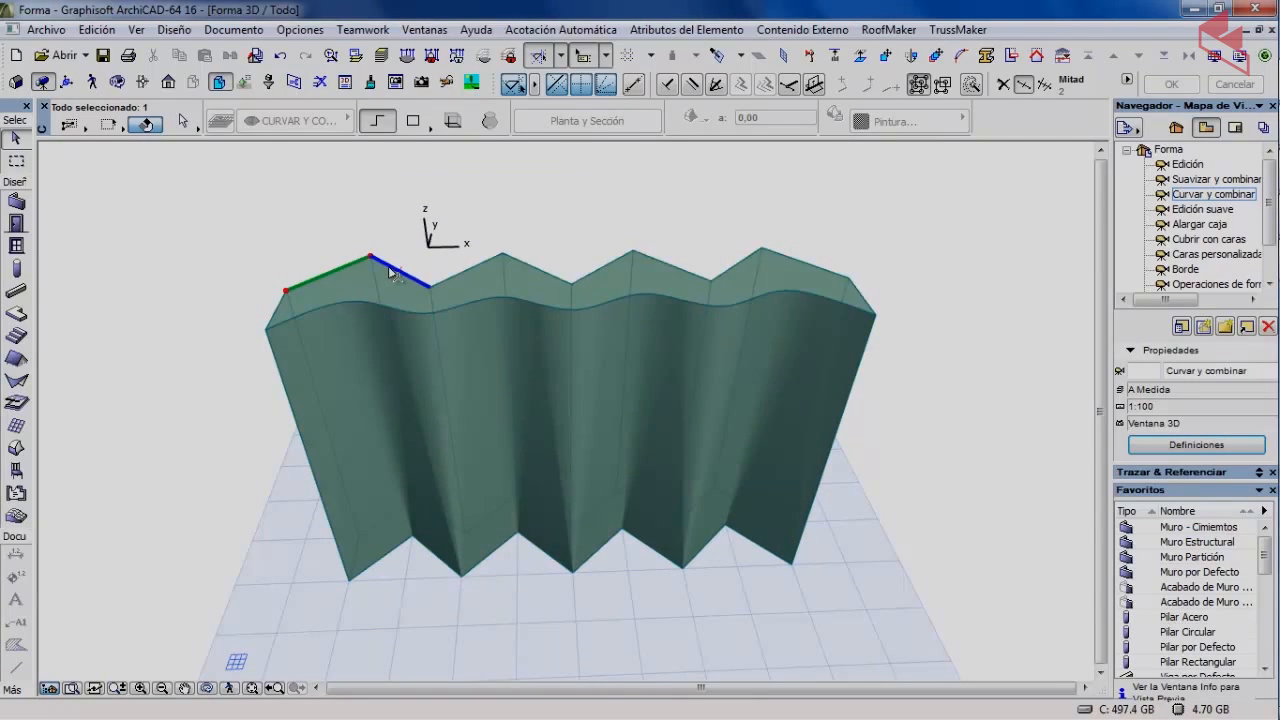
{"action": "left_click", "coordinate": [405, 274], "text": "shift"}
{"action": "left_click", "coordinate": [452, 280], "text": "shift"}
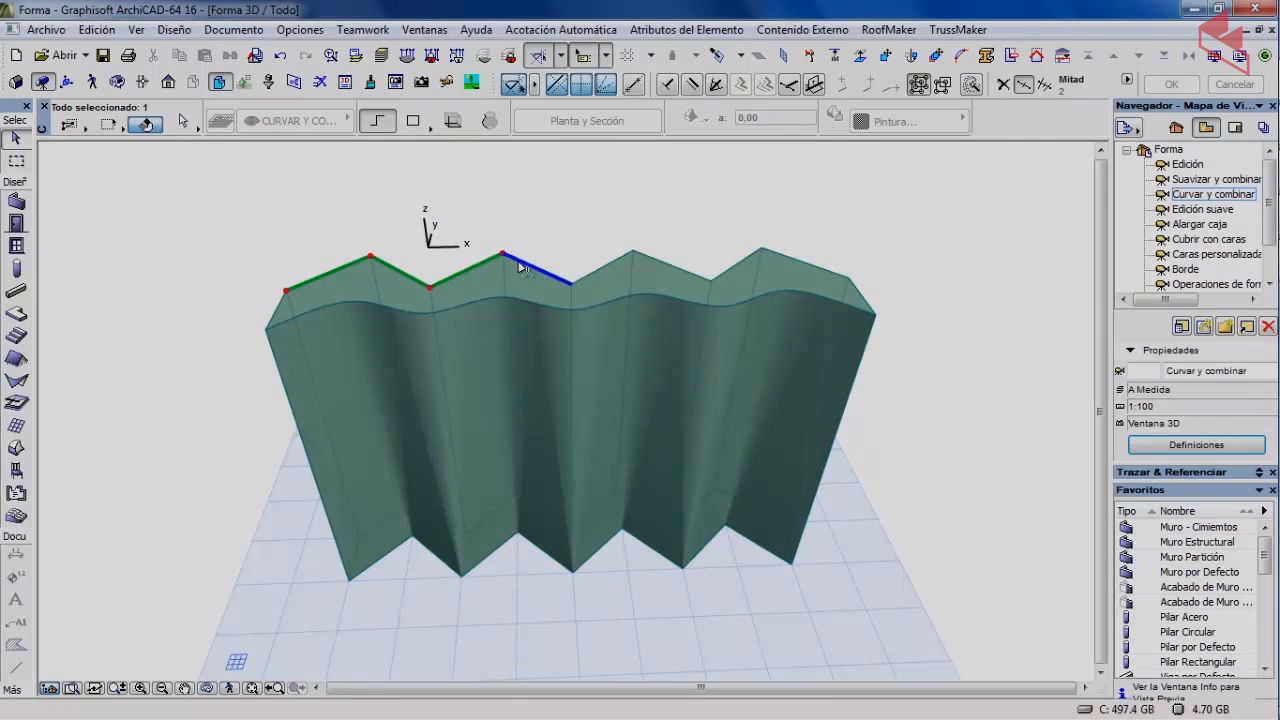
{"action": "left_click", "coordinate": [540, 268], "text": "shift"}
{"action": "left_click", "coordinate": [610, 266], "text": "shift"}
{"action": "left_click", "coordinate": [683, 270], "text": "shift"}
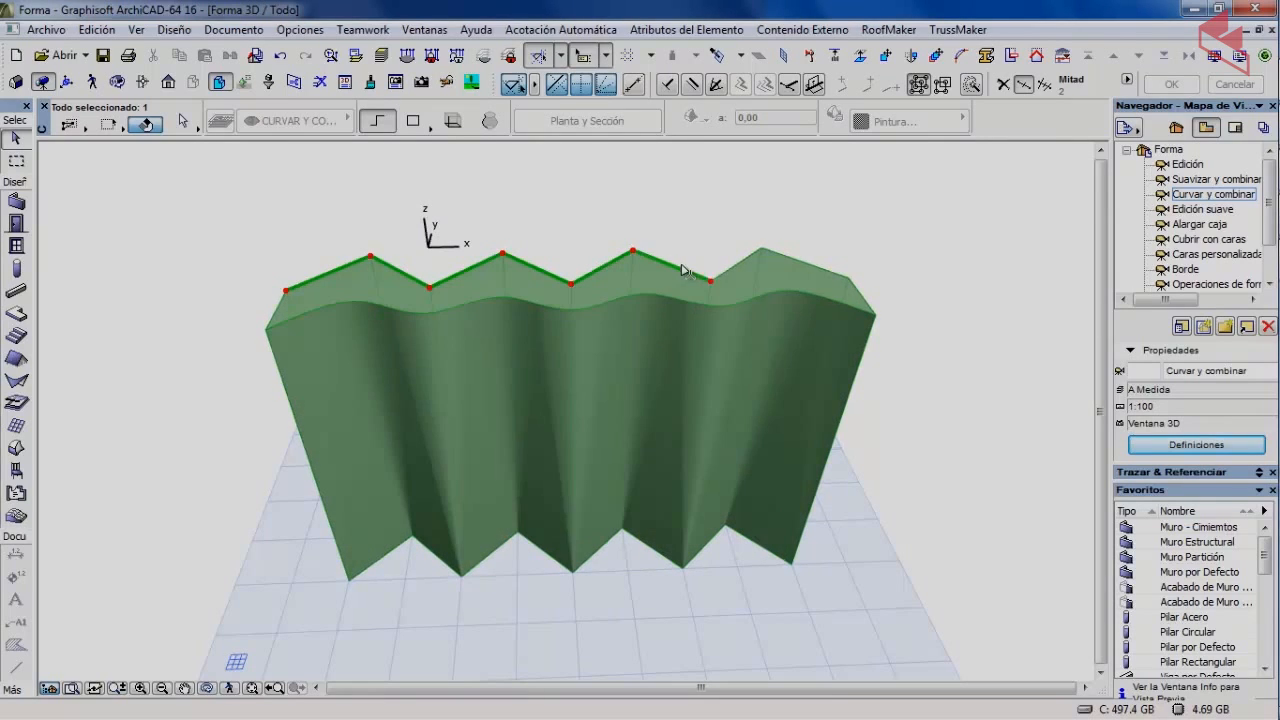
{"action": "left_click", "coordinate": [737, 262], "text": "shift"}
{"action": "left_click", "coordinate": [798, 263], "text": "shift"}
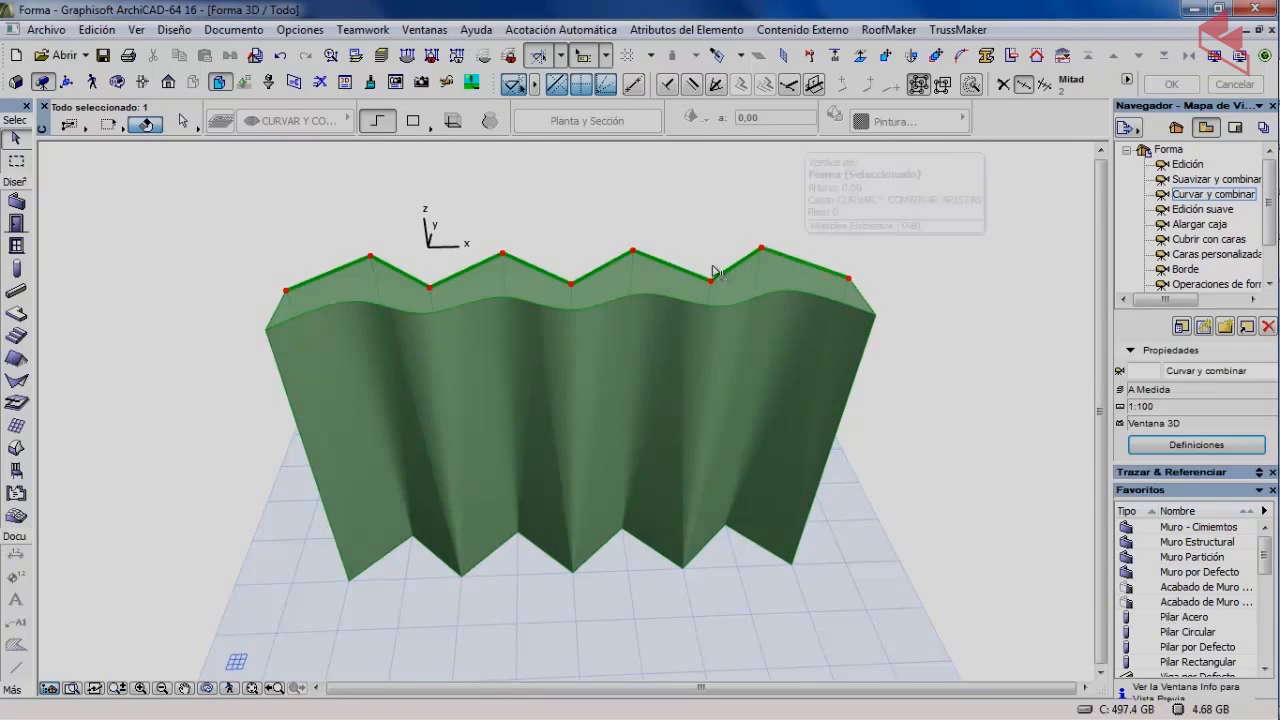
Curve and merge the selected top edges with Curvar & Combinar Aristas, then view the wall end-on.
{"action": "left_click", "coordinate": [174, 29]}
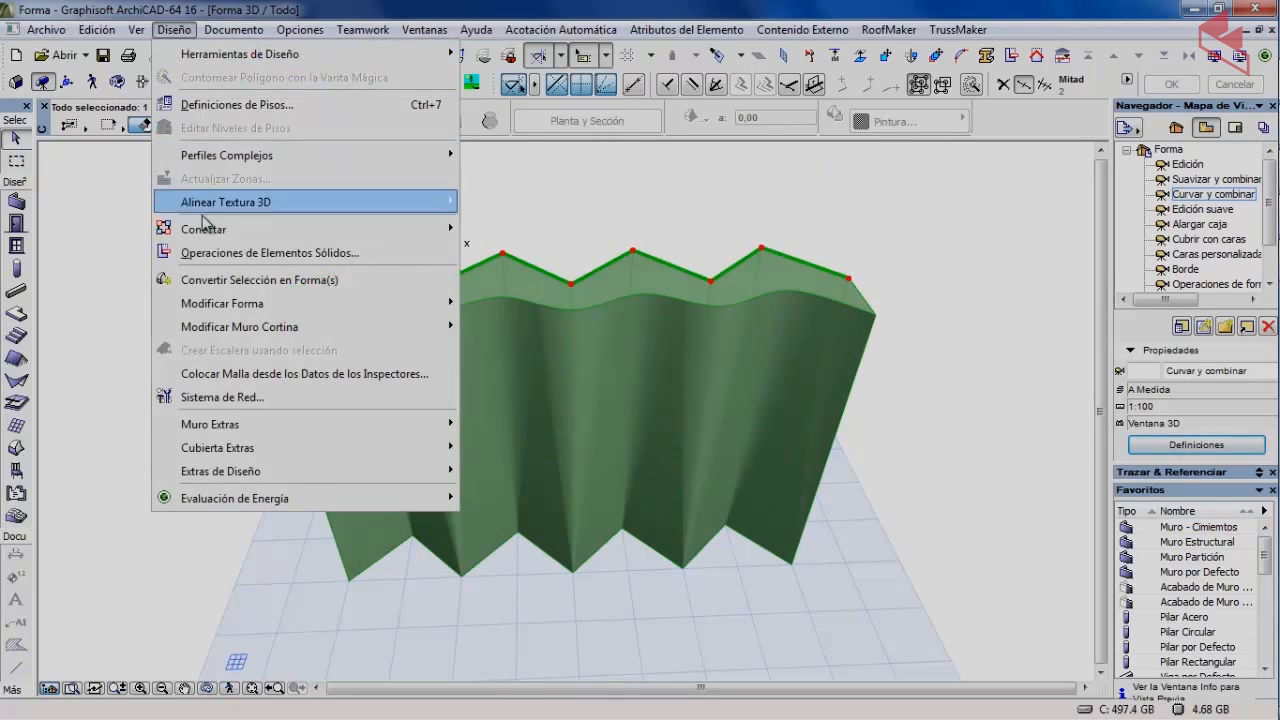
{"action": "mouse_move", "coordinate": [234, 310]}
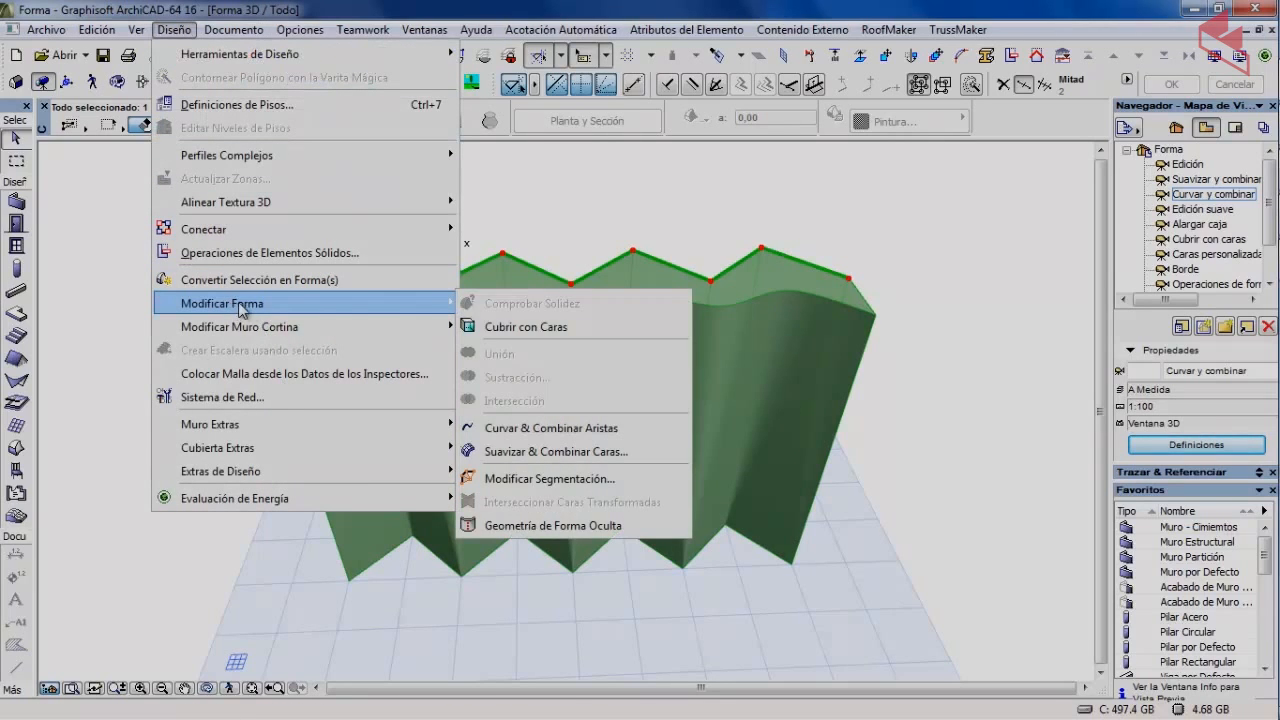
{"action": "left_click", "coordinate": [540, 428]}
{"action": "left_click", "coordinate": [205, 248]}
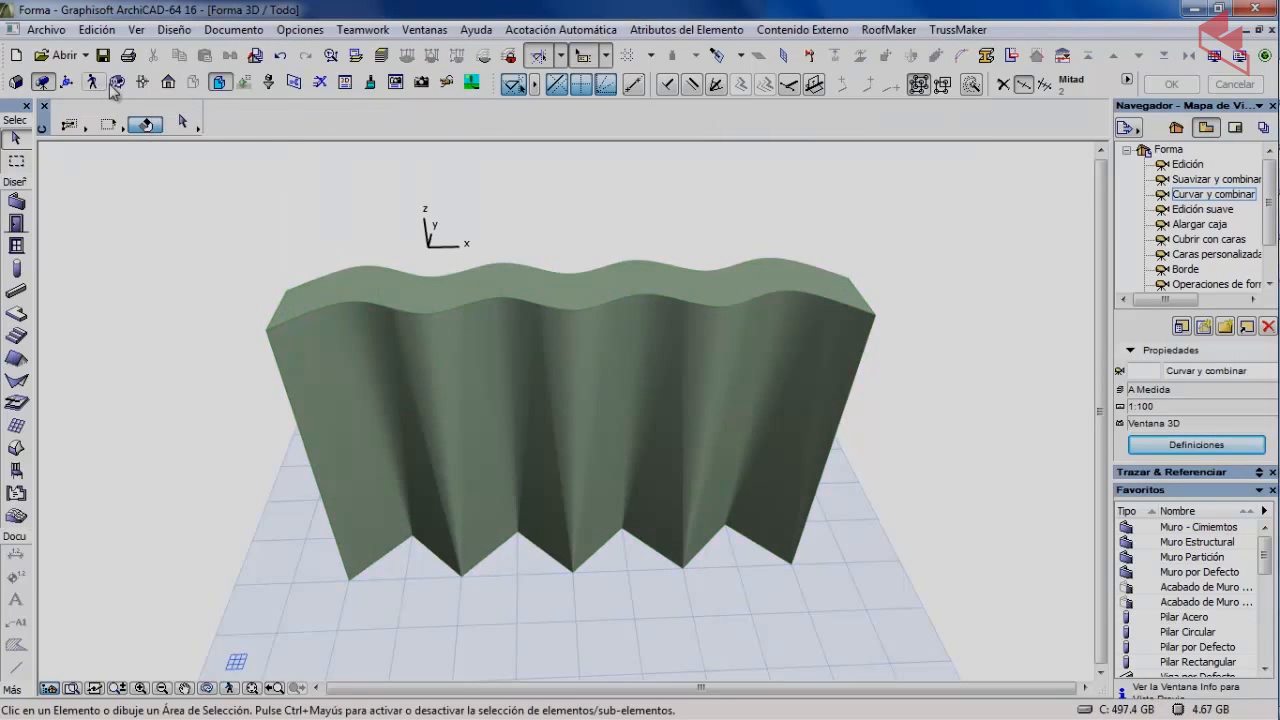
{"action": "mouse_move", "coordinate": [226, 255]}
{"action": "left_mouse_down"}
{"action": "mouse_move", "coordinate": [297, 337]}
{"action": "mouse_move", "coordinate": [417, 389]}
{"action": "mouse_move", "coordinate": [666, 320]}
{"action": "mouse_move", "coordinate": [527, 337]}
{"action": "mouse_move", "coordinate": [437, 457]}
{"action": "mouse_move", "coordinate": [437, 354]}
{"action": "mouse_move", "coordinate": [506, 381]}
{"action": "mouse_move", "coordinate": [443, 371]}
{"action": "mouse_move", "coordinate": [491, 331]}
{"action": "mouse_move", "coordinate": [495, 384]}
{"action": "mouse_move", "coordinate": [529, 466]}
{"action": "mouse_move", "coordinate": [472, 528]}
{"action": "left_mouse_up"}
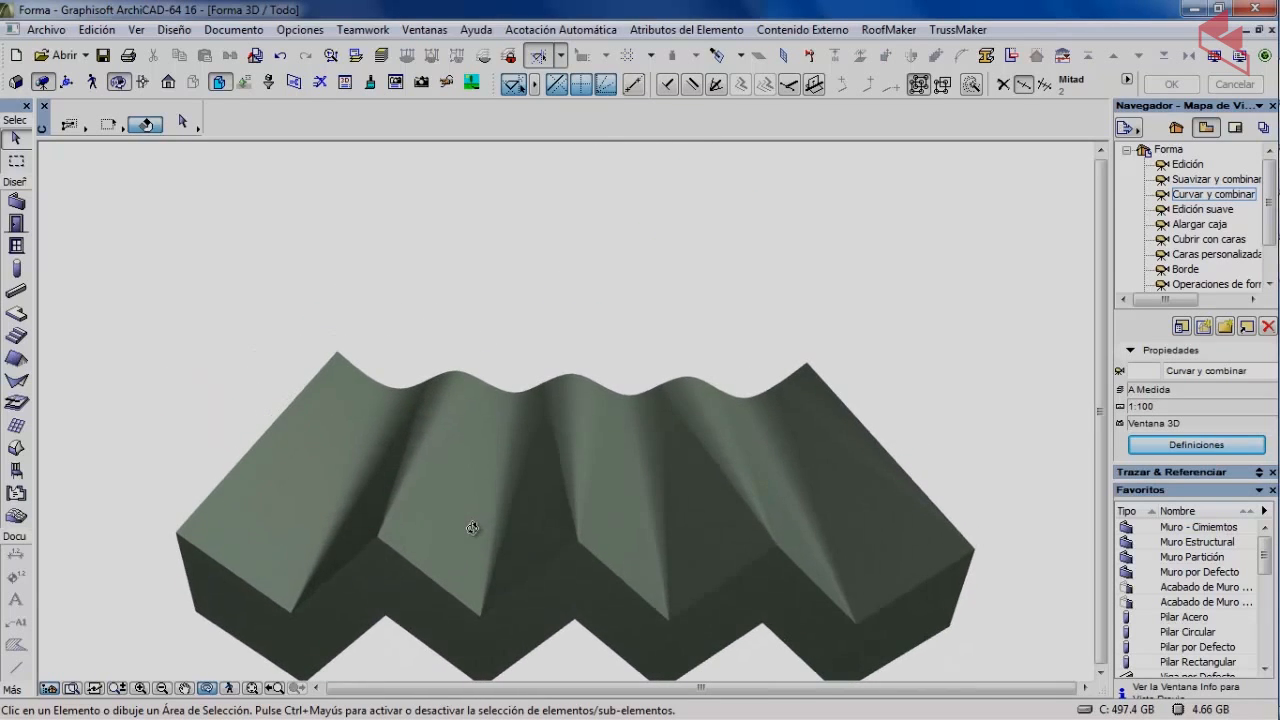
Orbit the wavy wall to a diagonal side view, then back toward the front.
{"action": "mouse_move", "coordinate": [585, 397]}
{"action": "left_mouse_down"}
{"action": "mouse_move", "coordinate": [509, 421]}
{"action": "mouse_move", "coordinate": [554, 386]}
{"action": "left_mouse_up"}
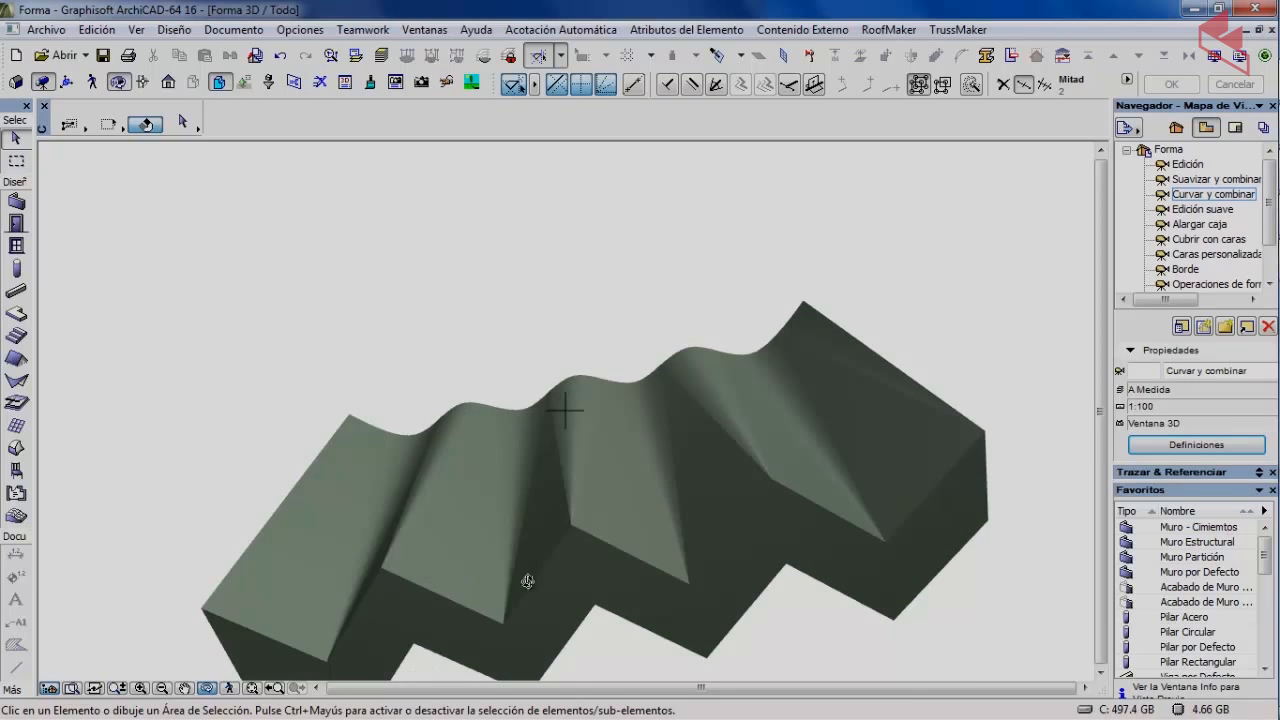
{"action": "mouse_move", "coordinate": [799, 517]}
{"action": "left_mouse_down"}
{"action": "mouse_move", "coordinate": [629, 531]}
{"action": "mouse_move", "coordinate": [843, 523]}
{"action": "mouse_move", "coordinate": [766, 514]}
{"action": "left_mouse_up"}
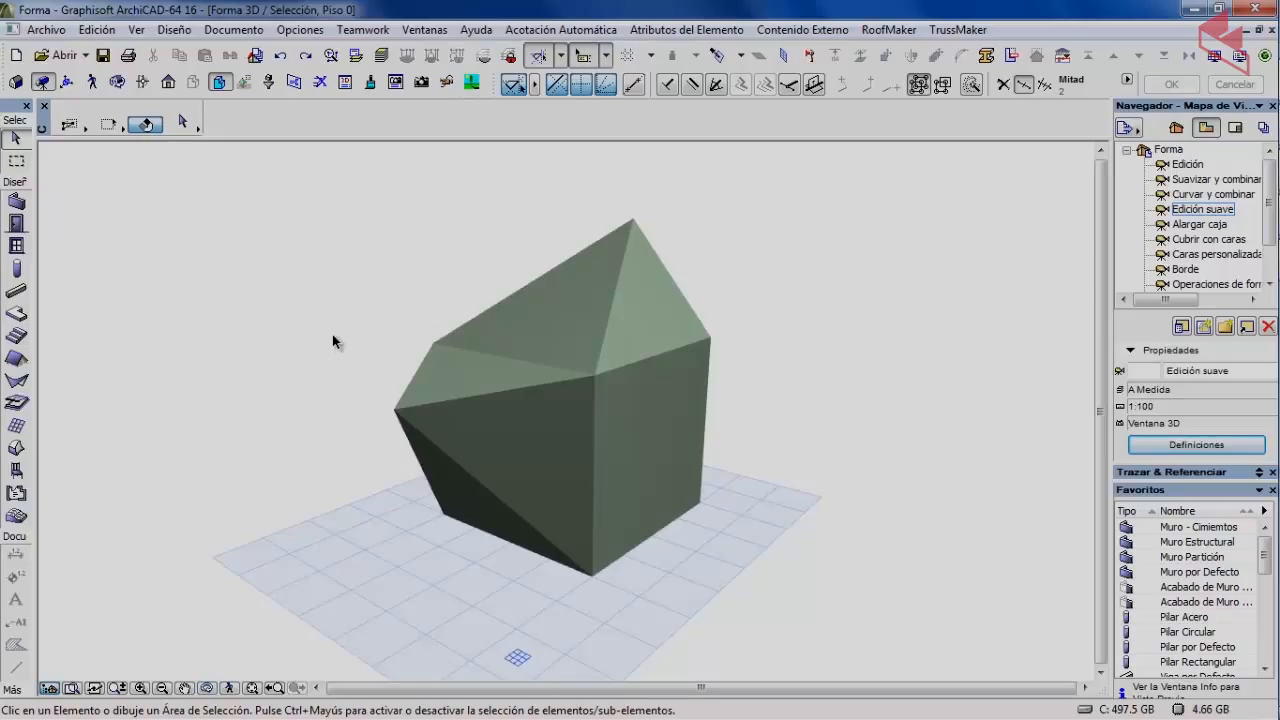
Set the edge across the faceted morph's front to the Suave edge type.
{"action": "left_click", "coordinate": [449, 409]}
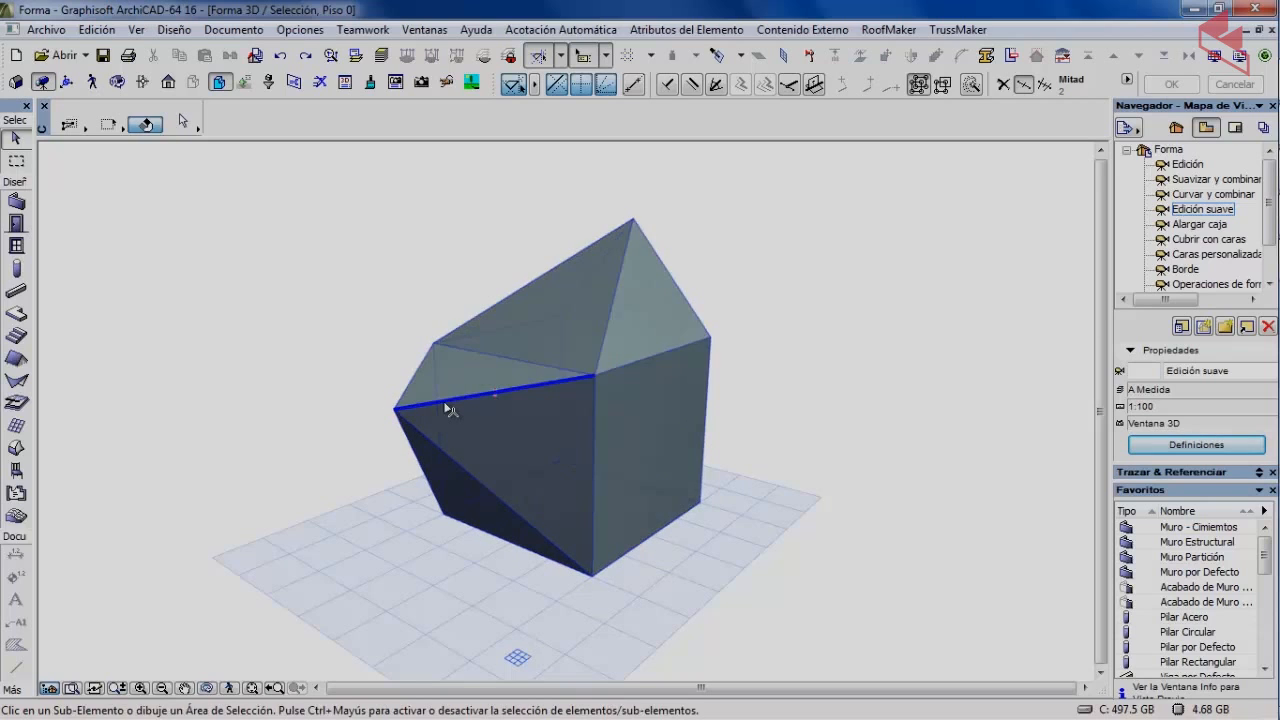
{"action": "left_click", "coordinate": [447, 402], "text": "ctrl+shift"}
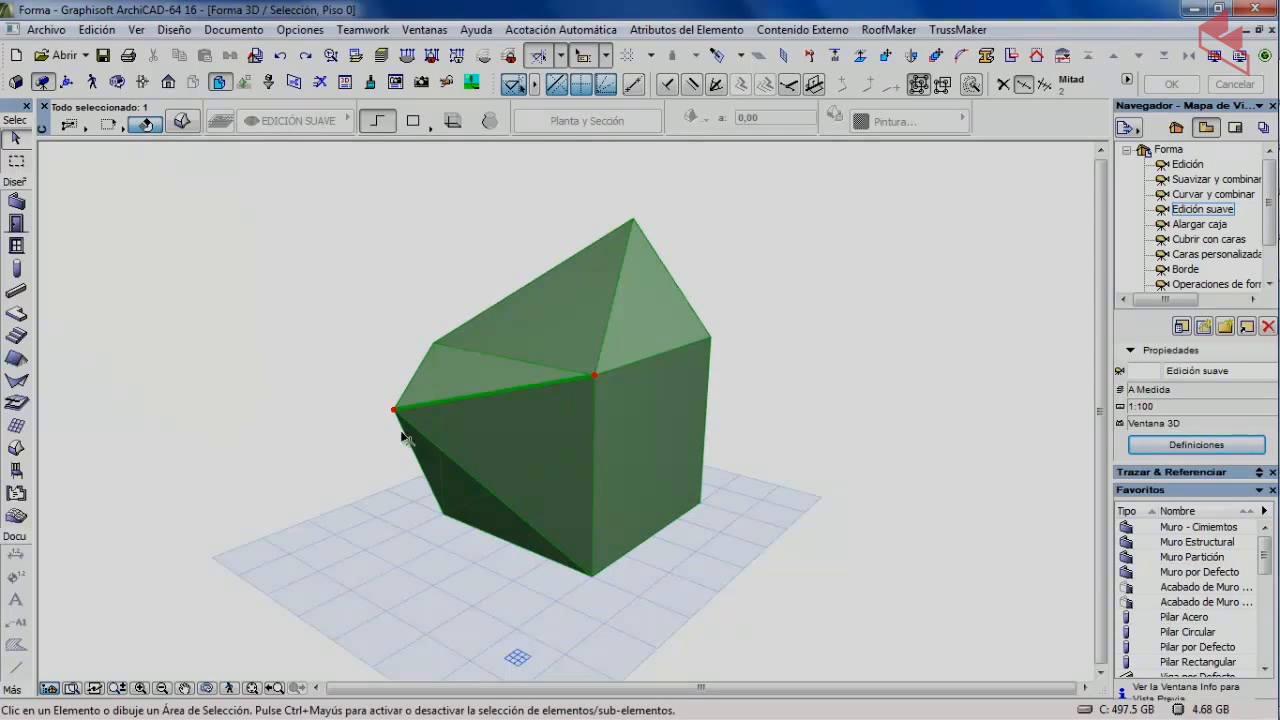
{"action": "left_click", "coordinate": [532, 397]}
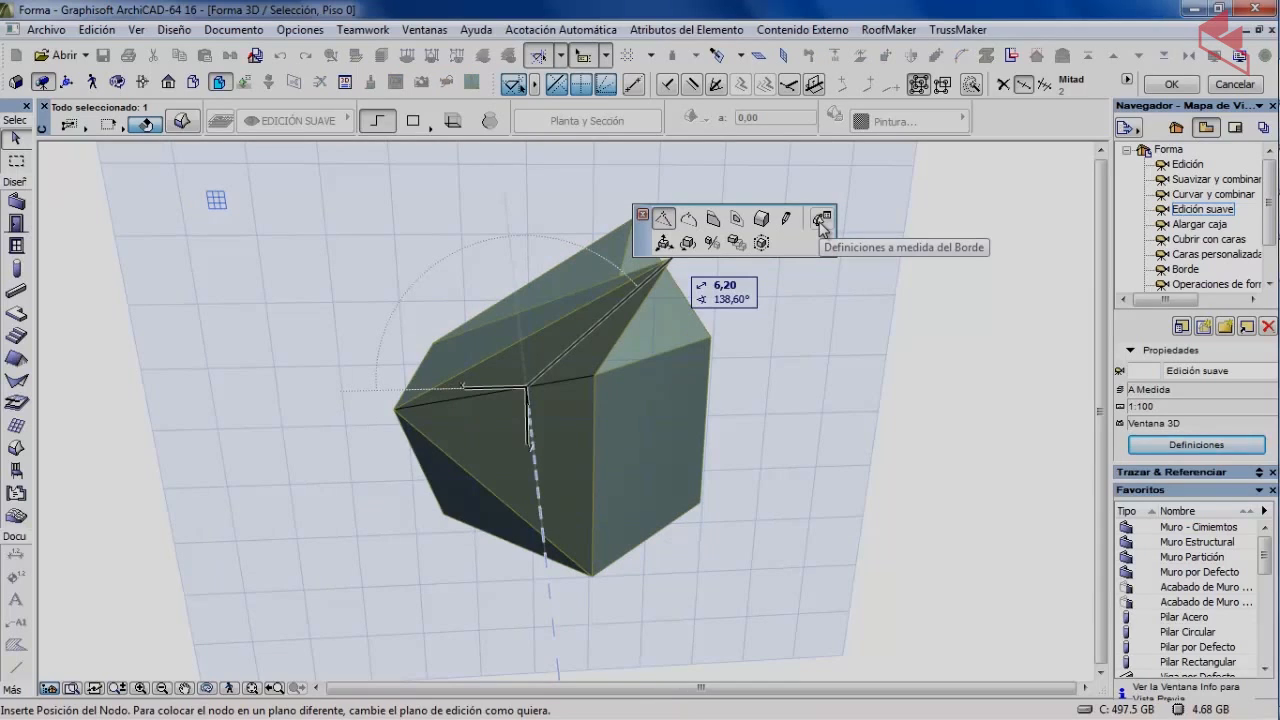
{"action": "left_click", "coordinate": [820, 220]}
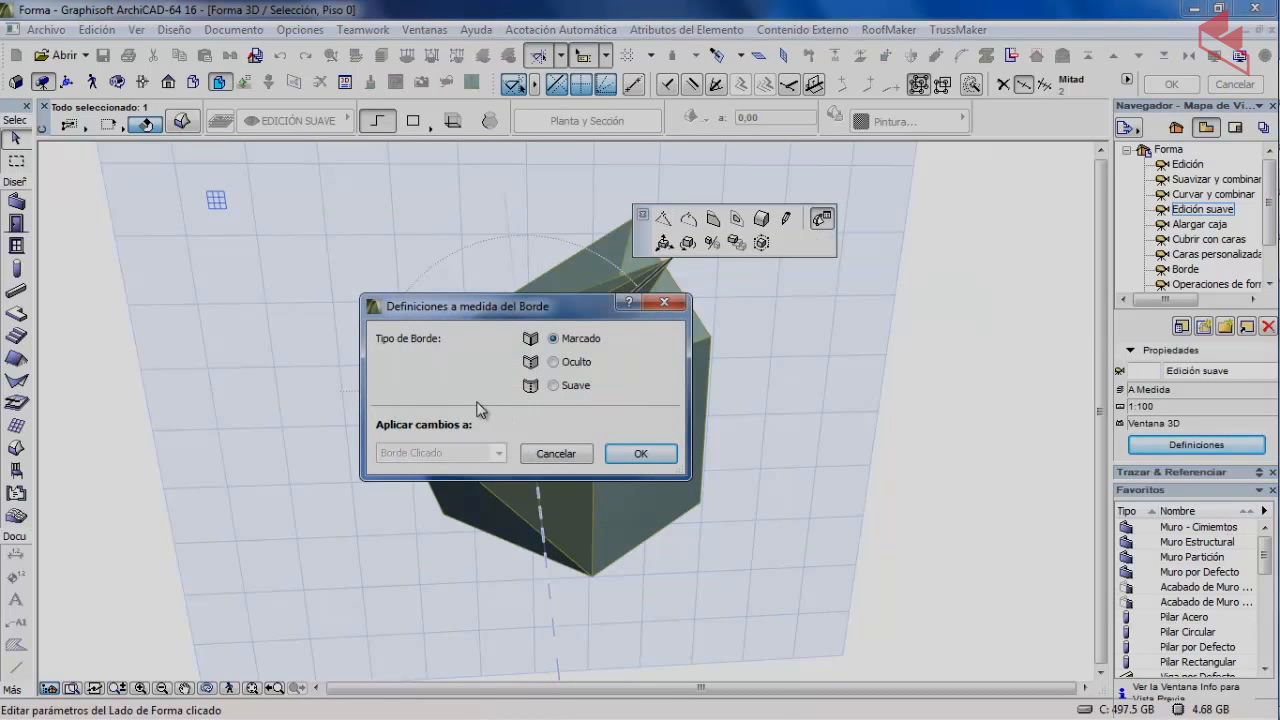
{"action": "left_click", "coordinate": [568, 390]}
{"action": "left_click", "coordinate": [642, 455]}
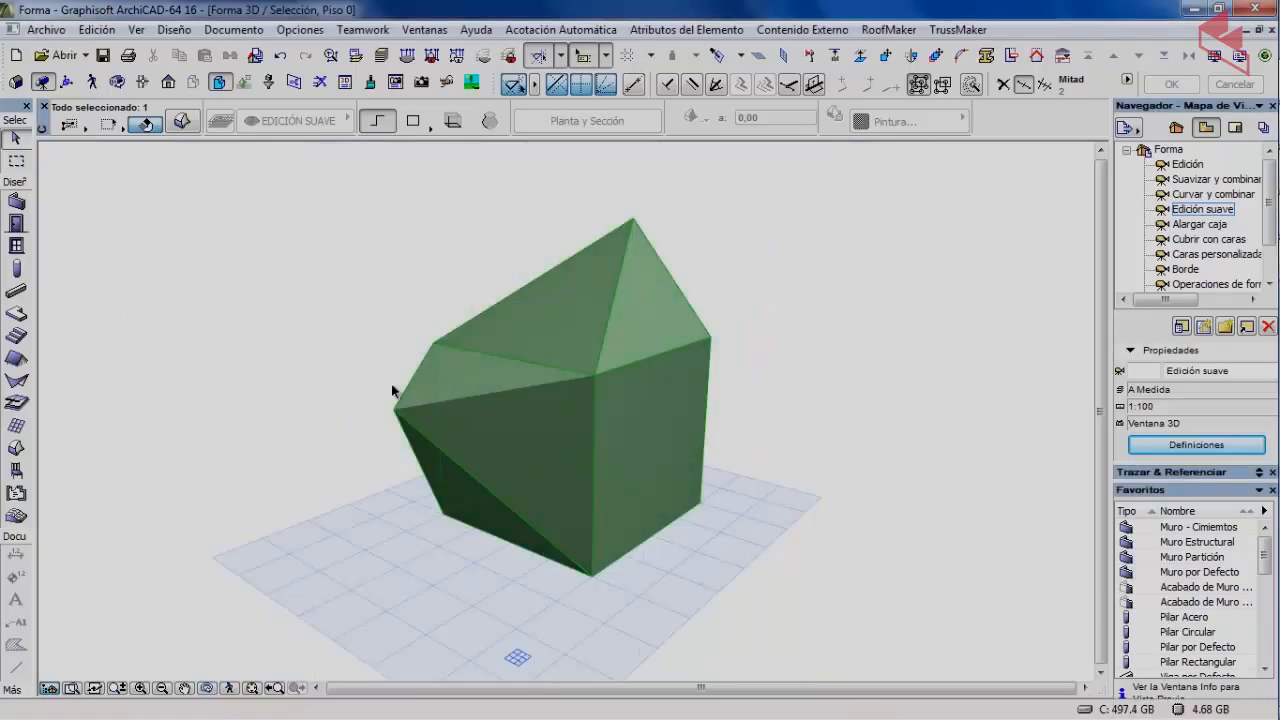
Select the faceted morph and pick its front face, then deselect it.
{"action": "left_click", "coordinate": [353, 366]}
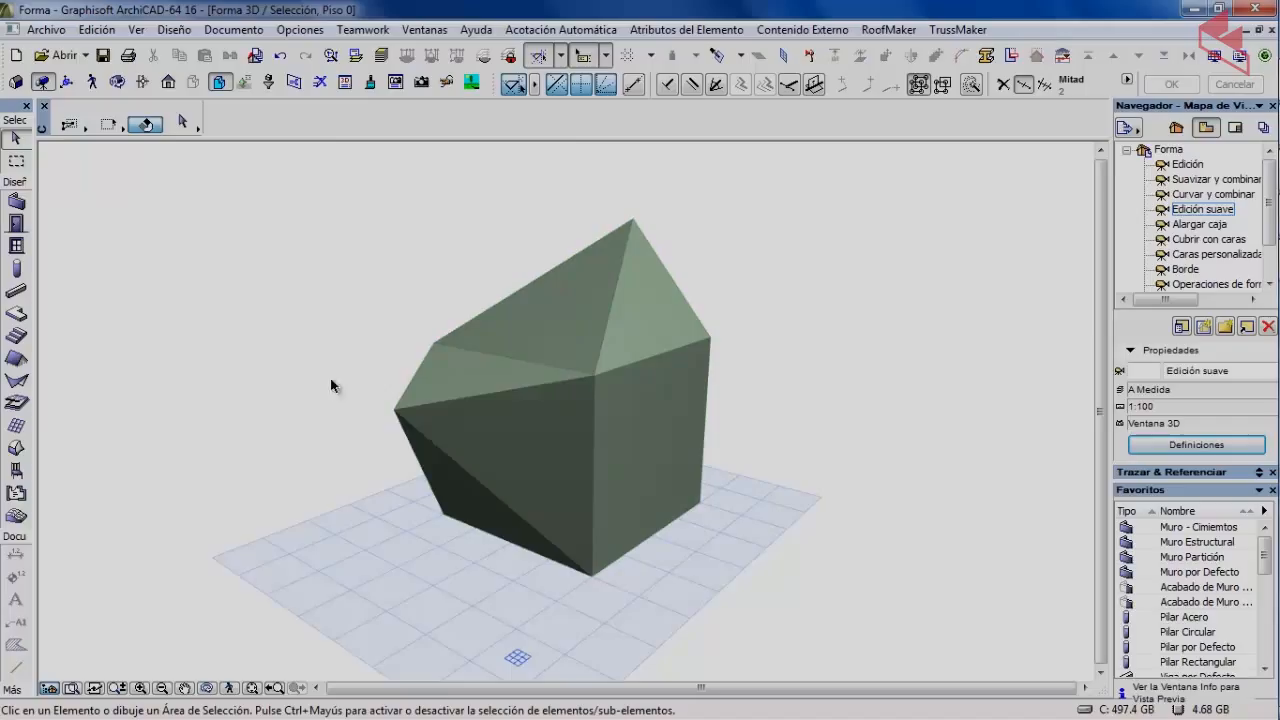
{"action": "left_click", "coordinate": [503, 433]}
{"action": "key", "text": "ctrl+shift"}
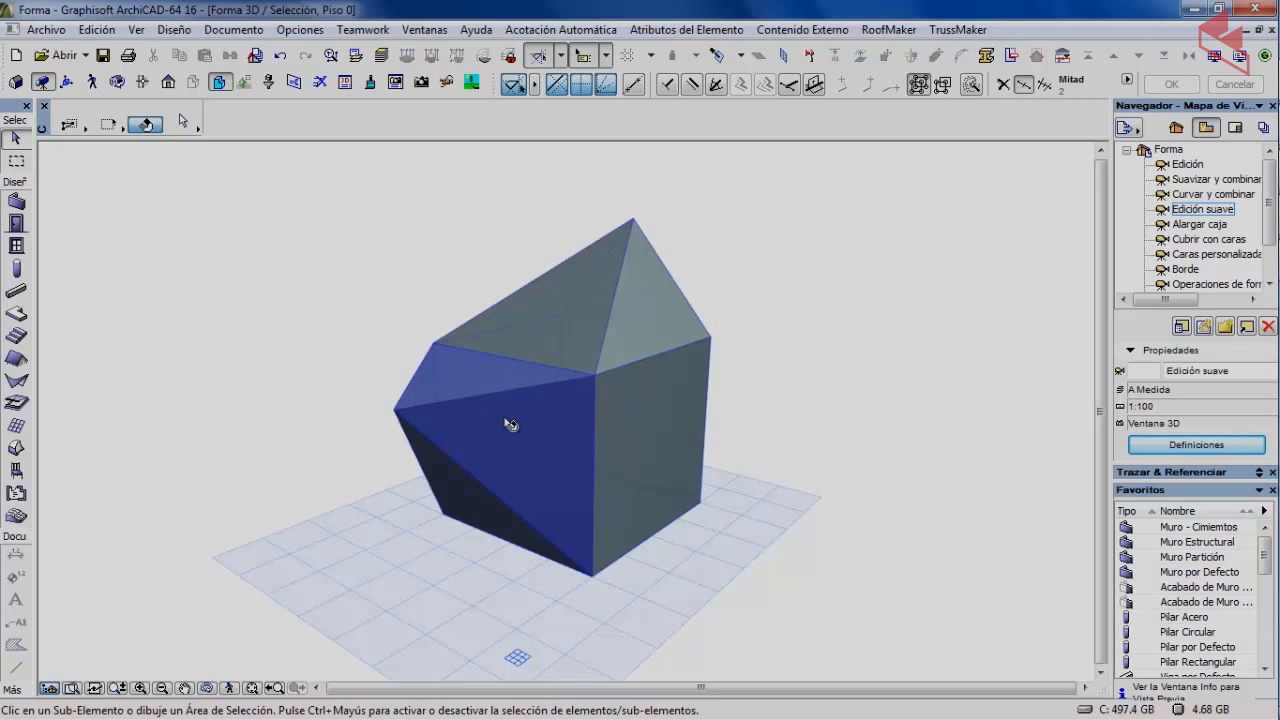
{"action": "key", "text": "Escape"}
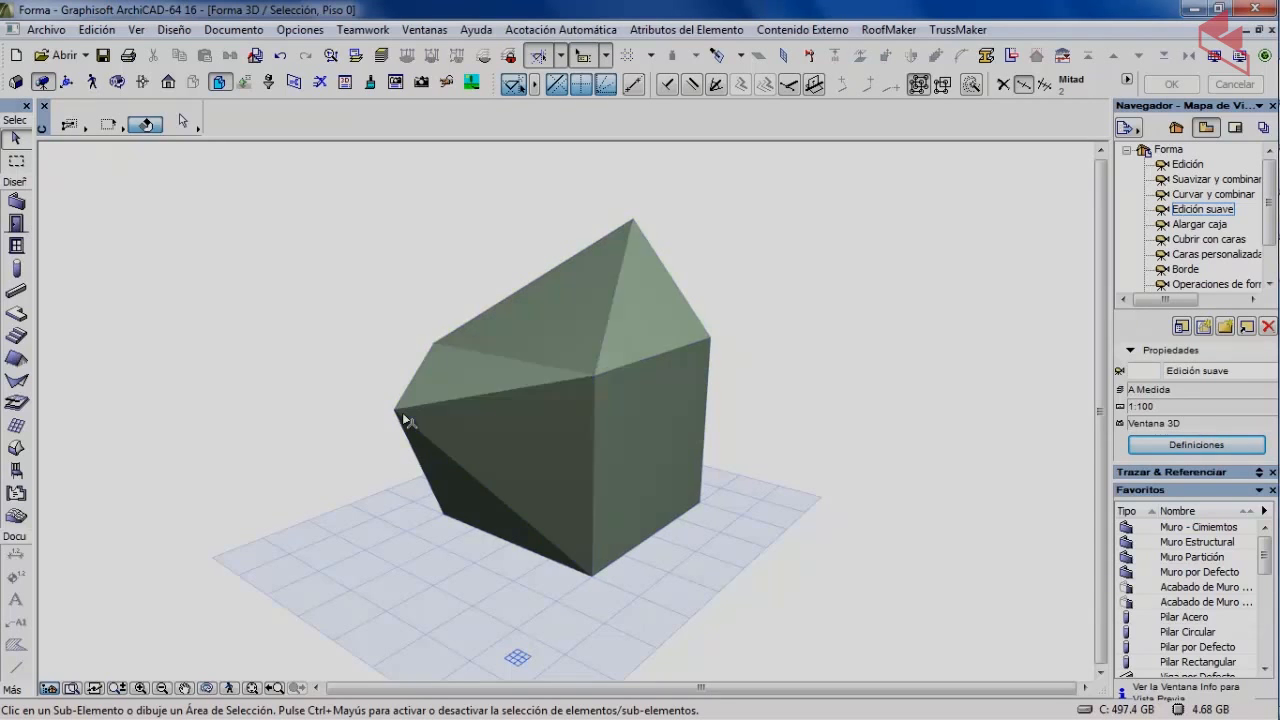
{"action": "left_click", "coordinate": [520, 428]}
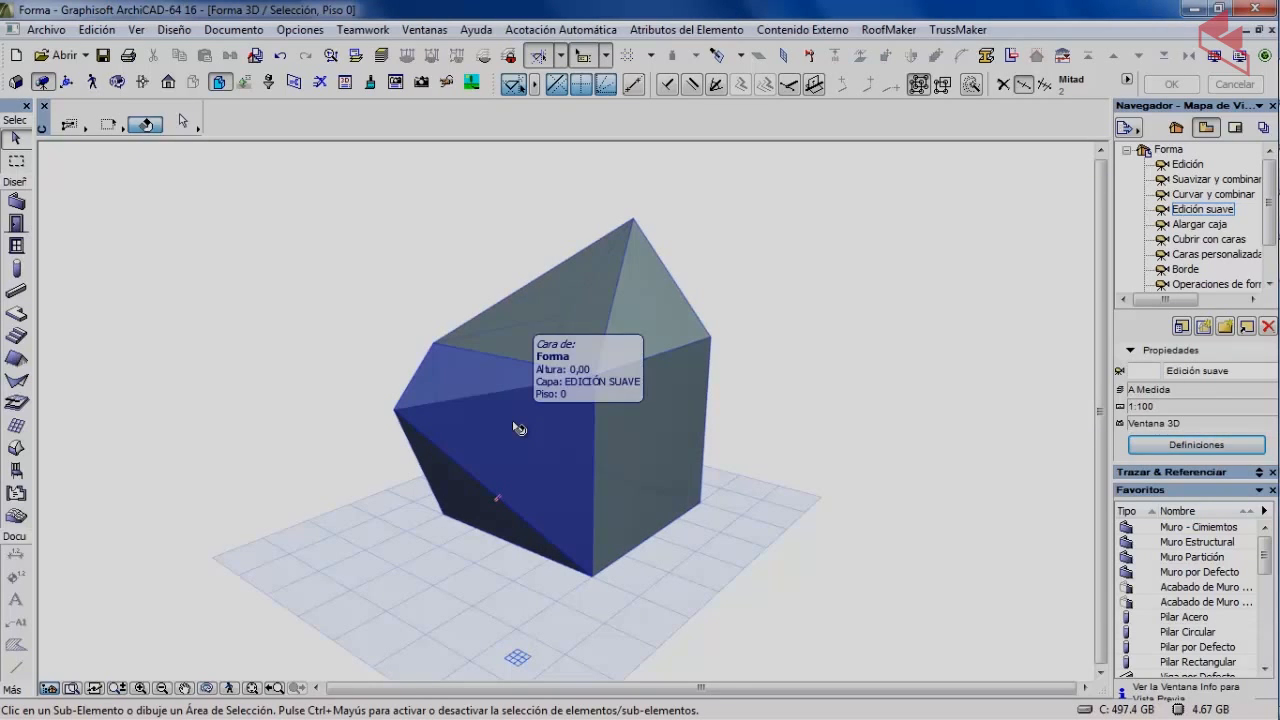
{"action": "left_click", "coordinate": [514, 424], "text": "ctrl+shift"}
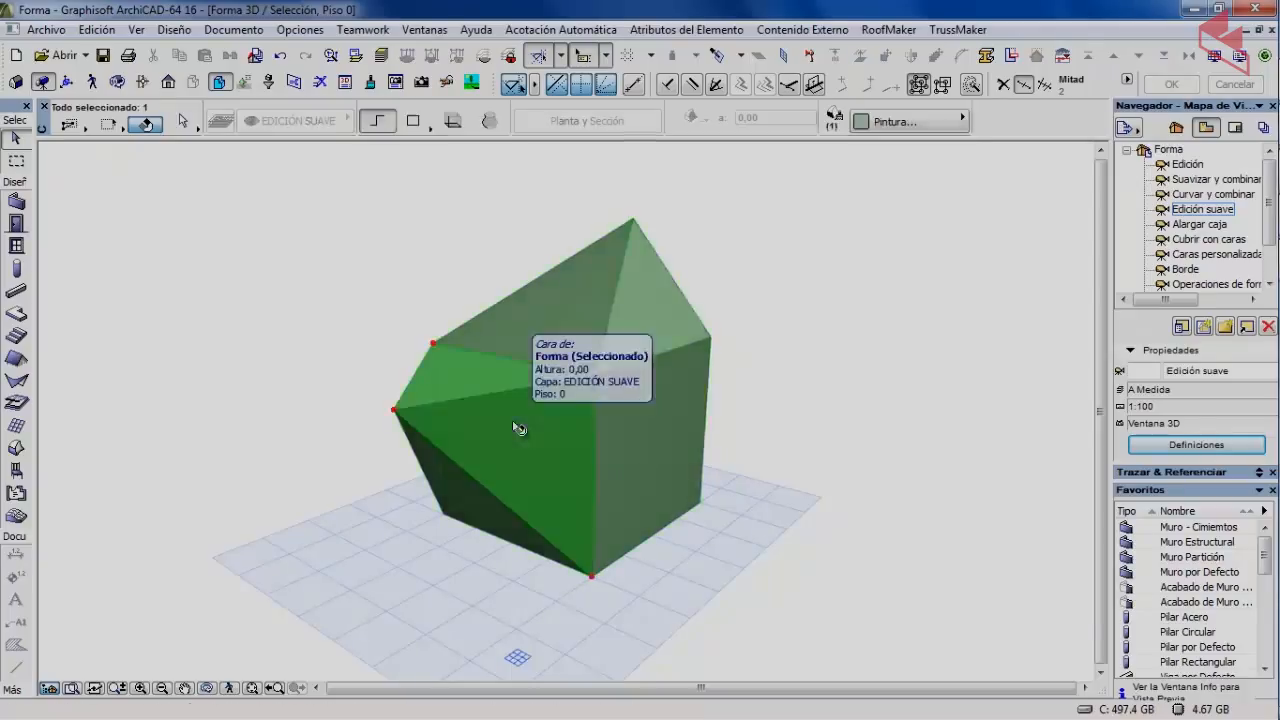
{"action": "left_click", "coordinate": [271, 354]}
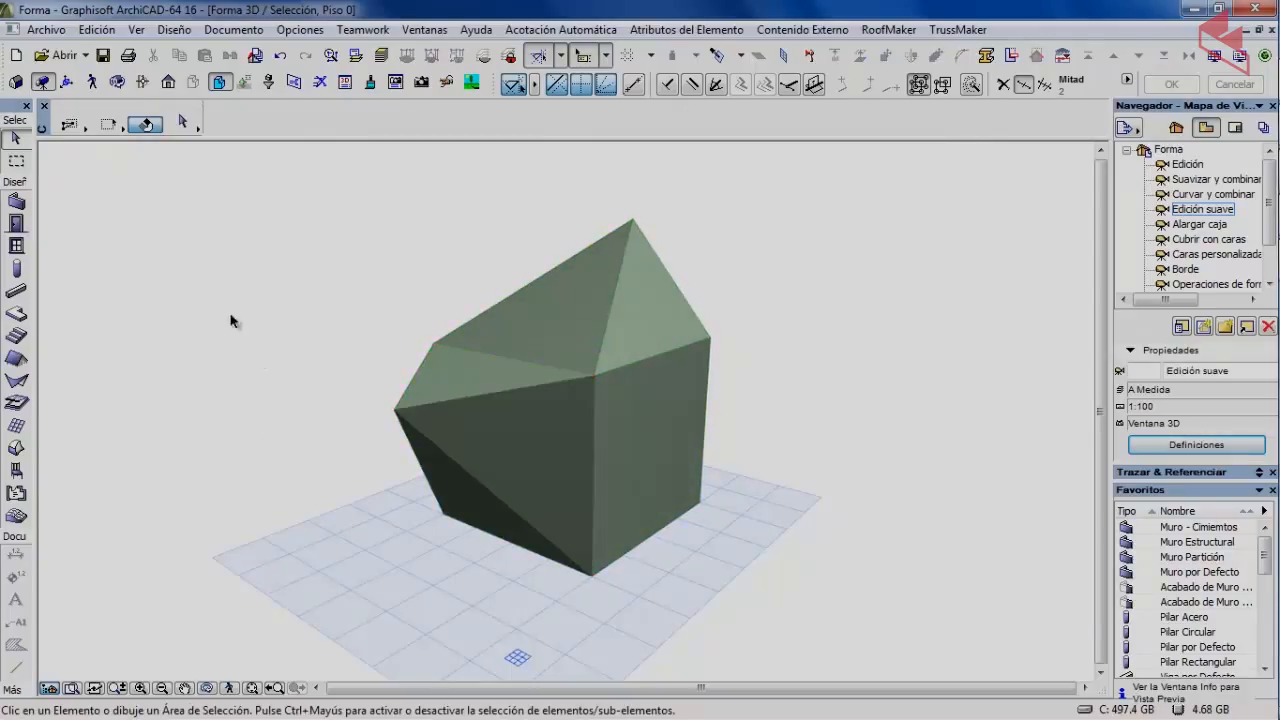
Set the morph's upper-left top edge to Suave in Definiciones a medida del Borde.
{"action": "left_click", "coordinate": [492, 358], "text": "ctrl+shift"}
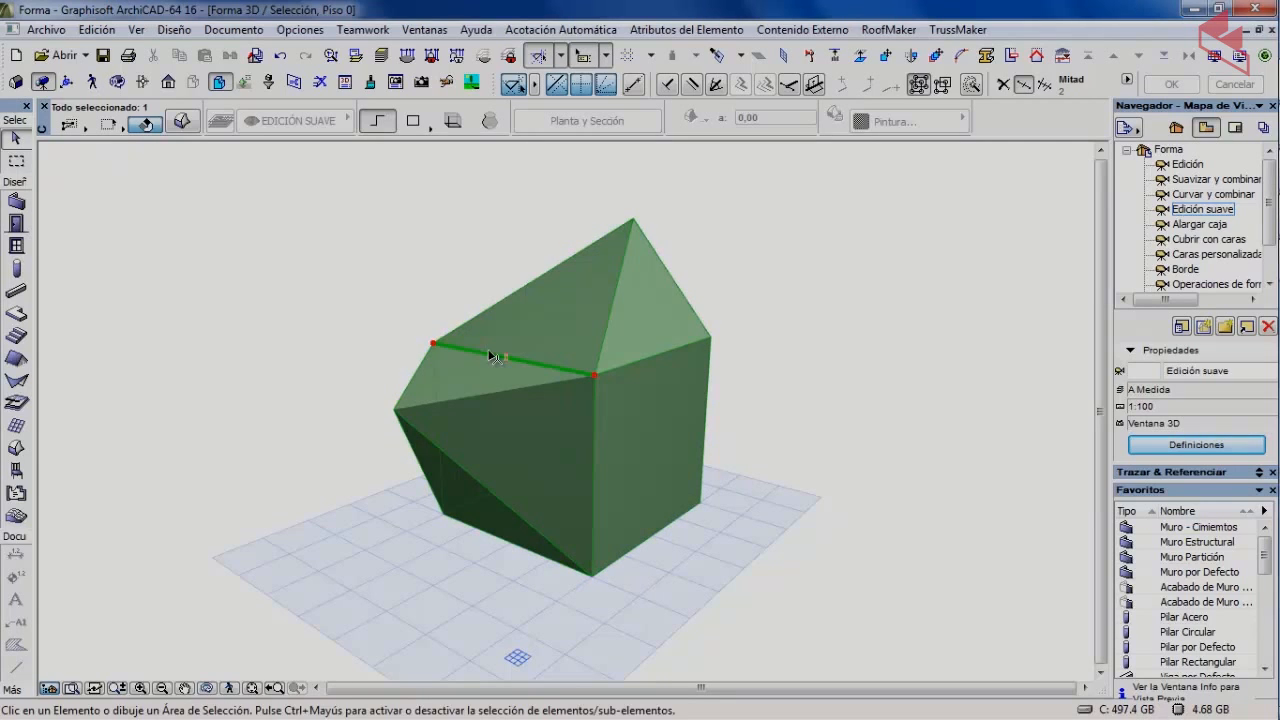
{"action": "left_click", "coordinate": [490, 357]}
{"action": "left_click", "coordinate": [807, 517]}
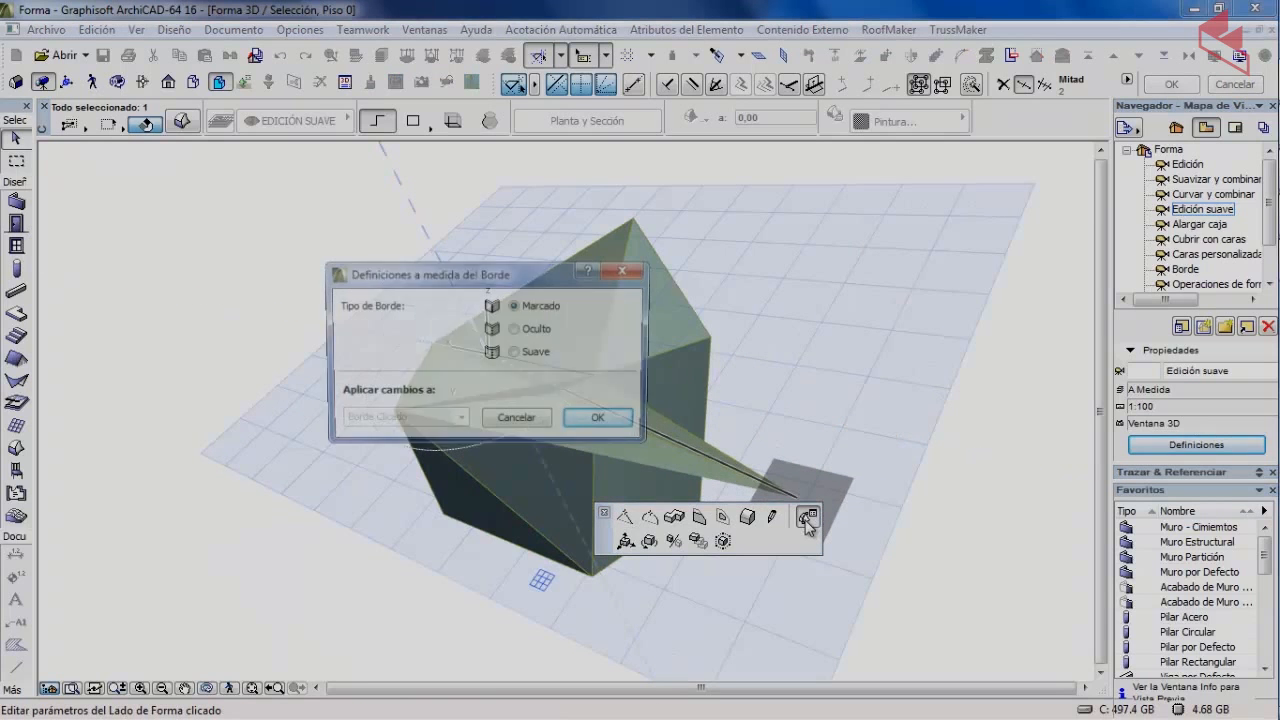
{"action": "left_click", "coordinate": [601, 428]}
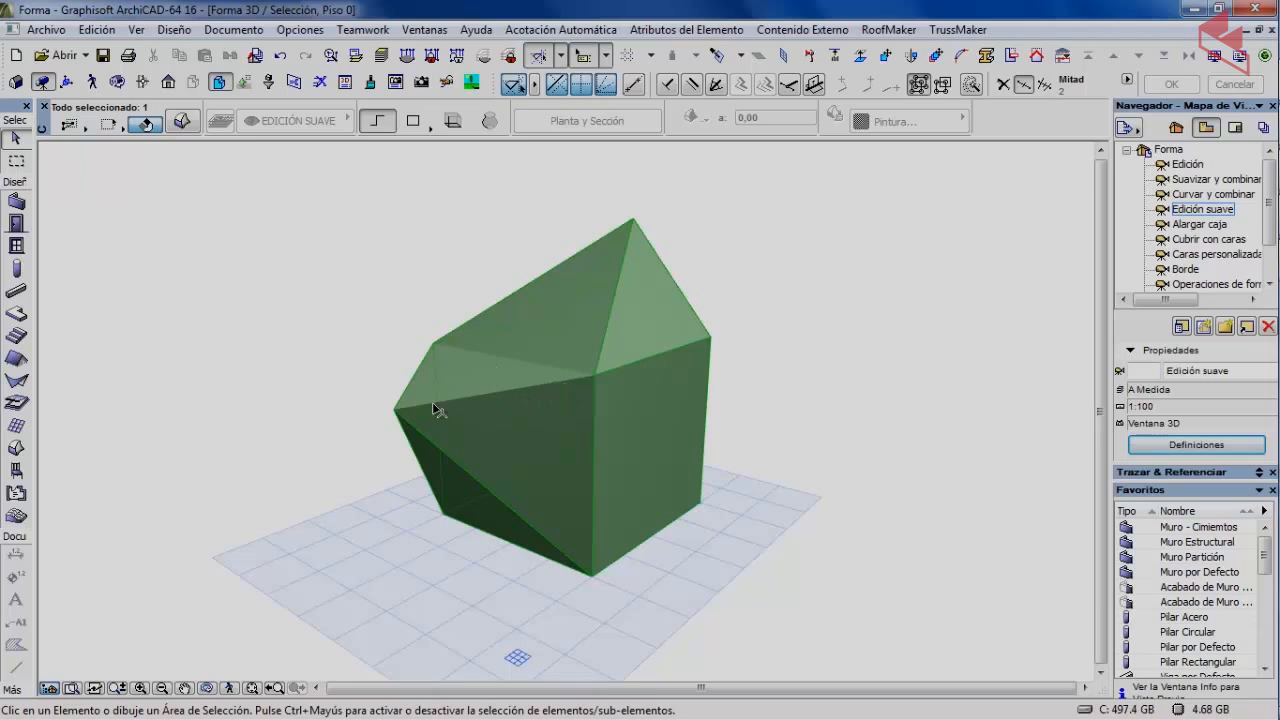
Select the hourglass morph and choose Alargar caja from the pet palette.
{"action": "key", "text": "ctrl+shift"}
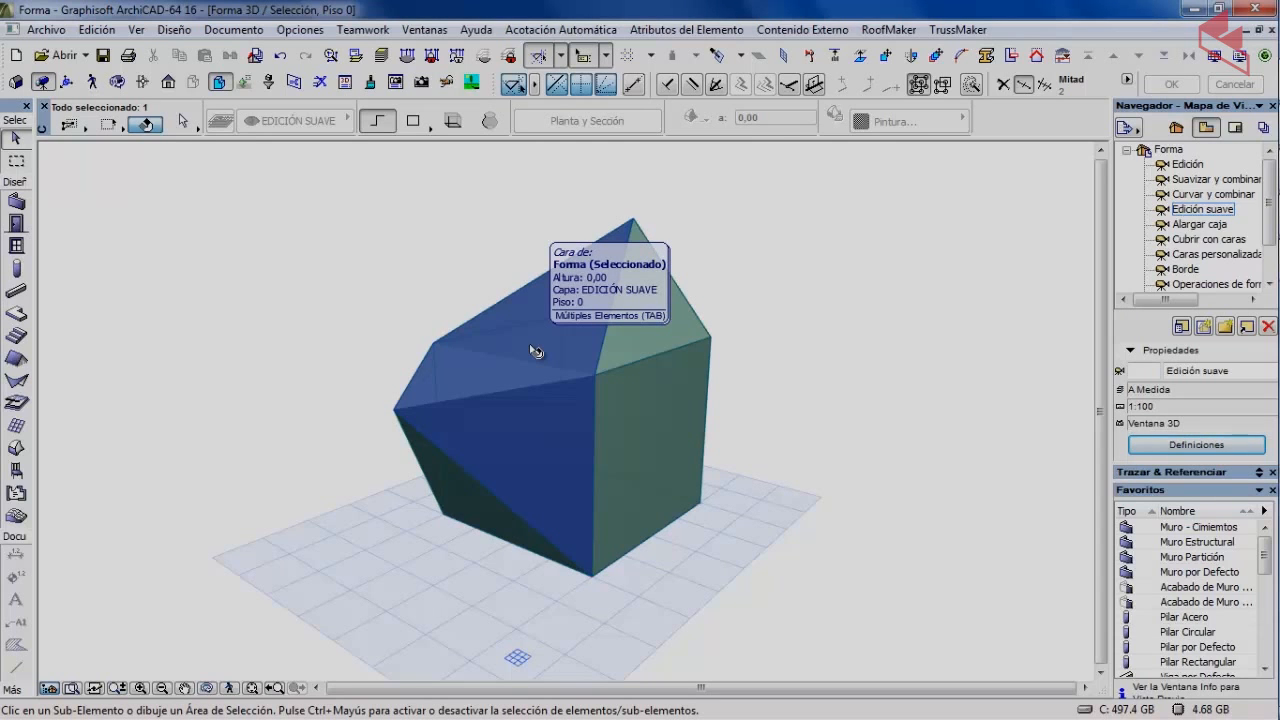
{"action": "key", "text": "ctrl+shift"}
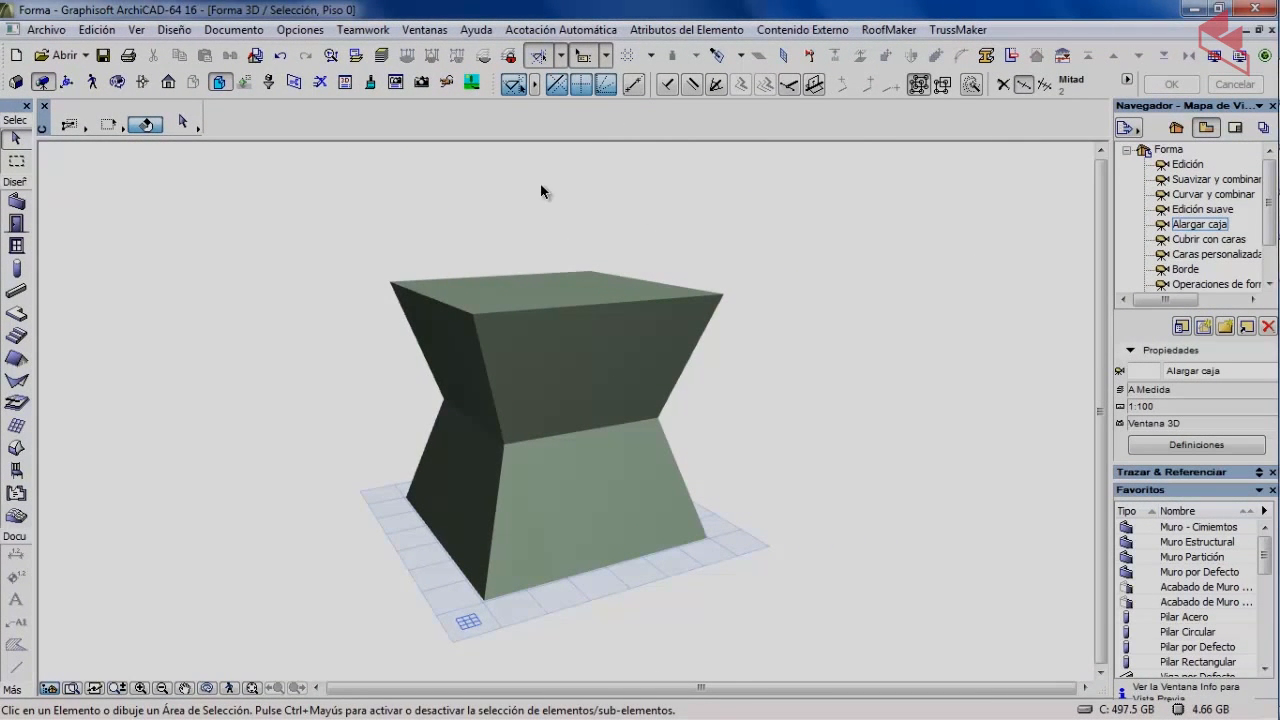
{"action": "left_click", "coordinate": [578, 350]}
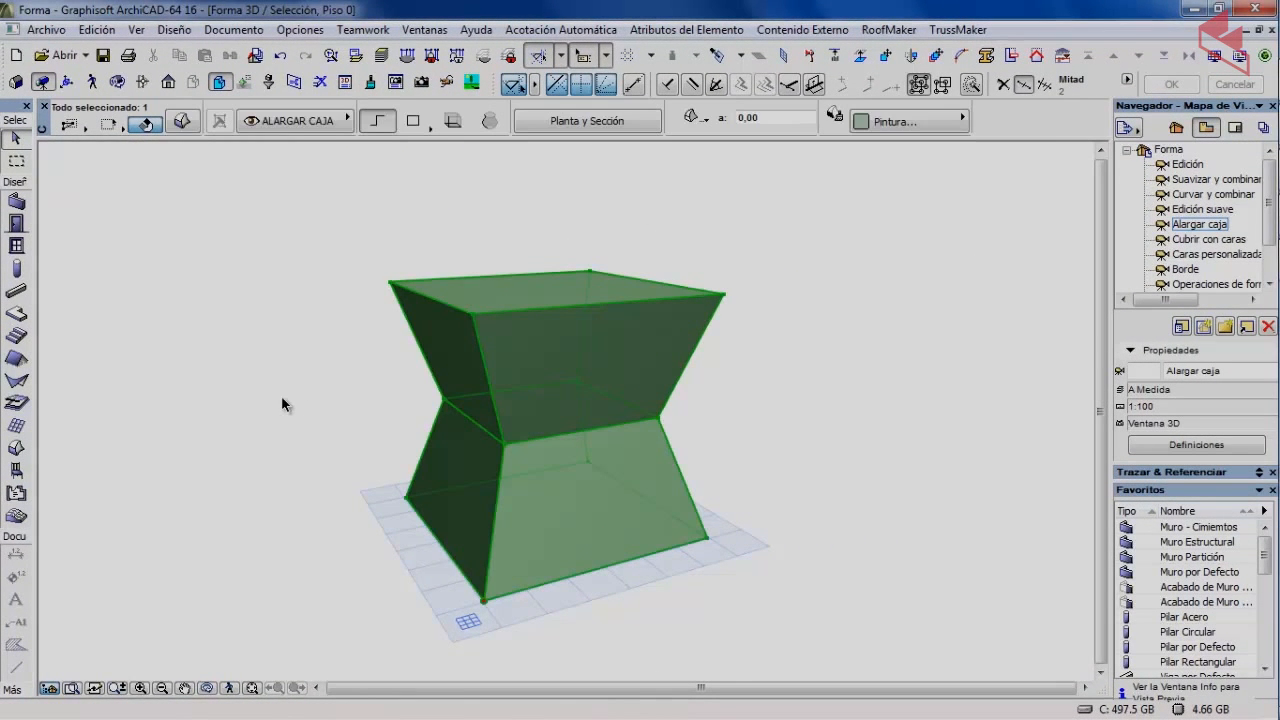
{"action": "left_click", "coordinate": [656, 348]}
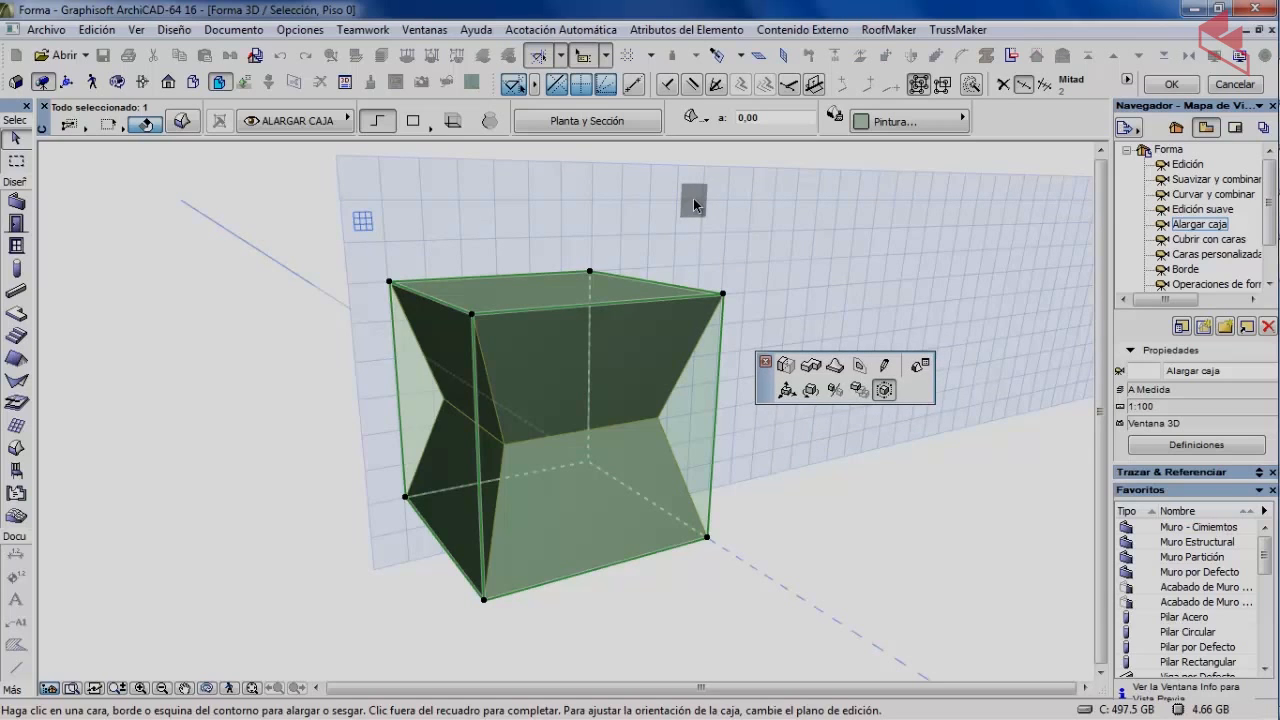
Pick the stretch box's top face, stretch it from the centre, then skew the top.
{"action": "left_click", "coordinate": [420, 296]}
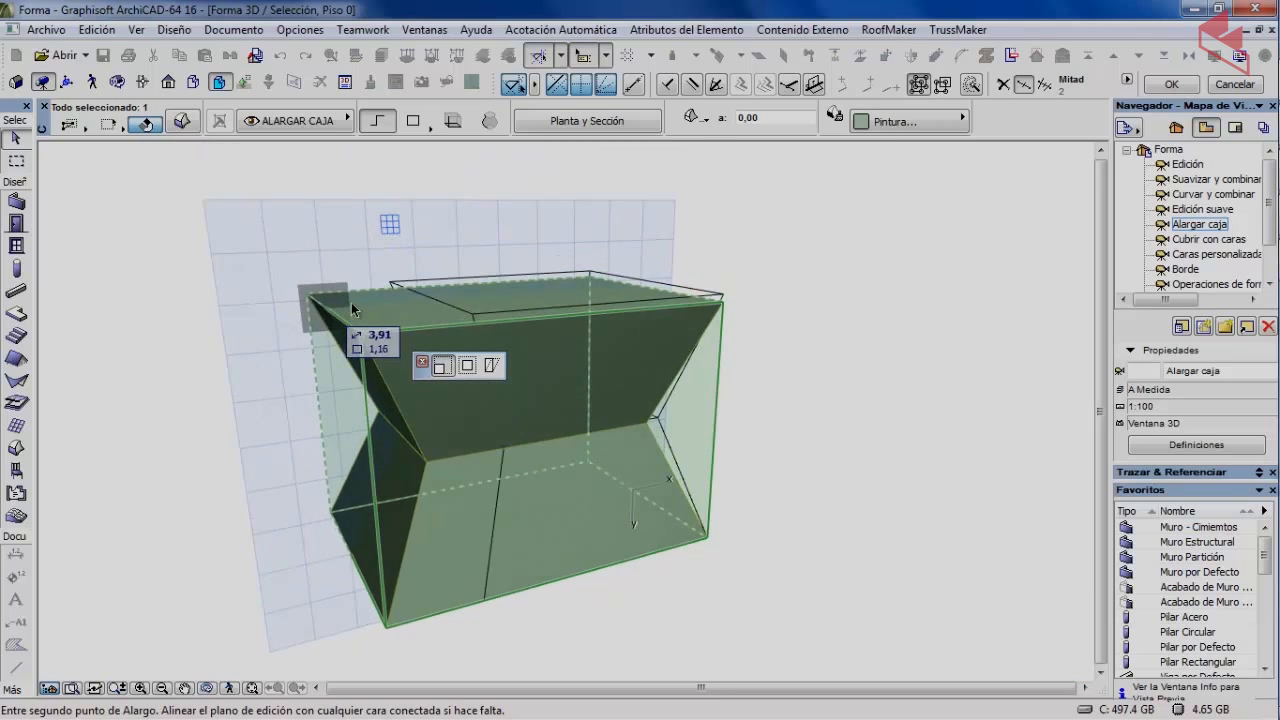
{"action": "left_click", "coordinate": [467, 366]}
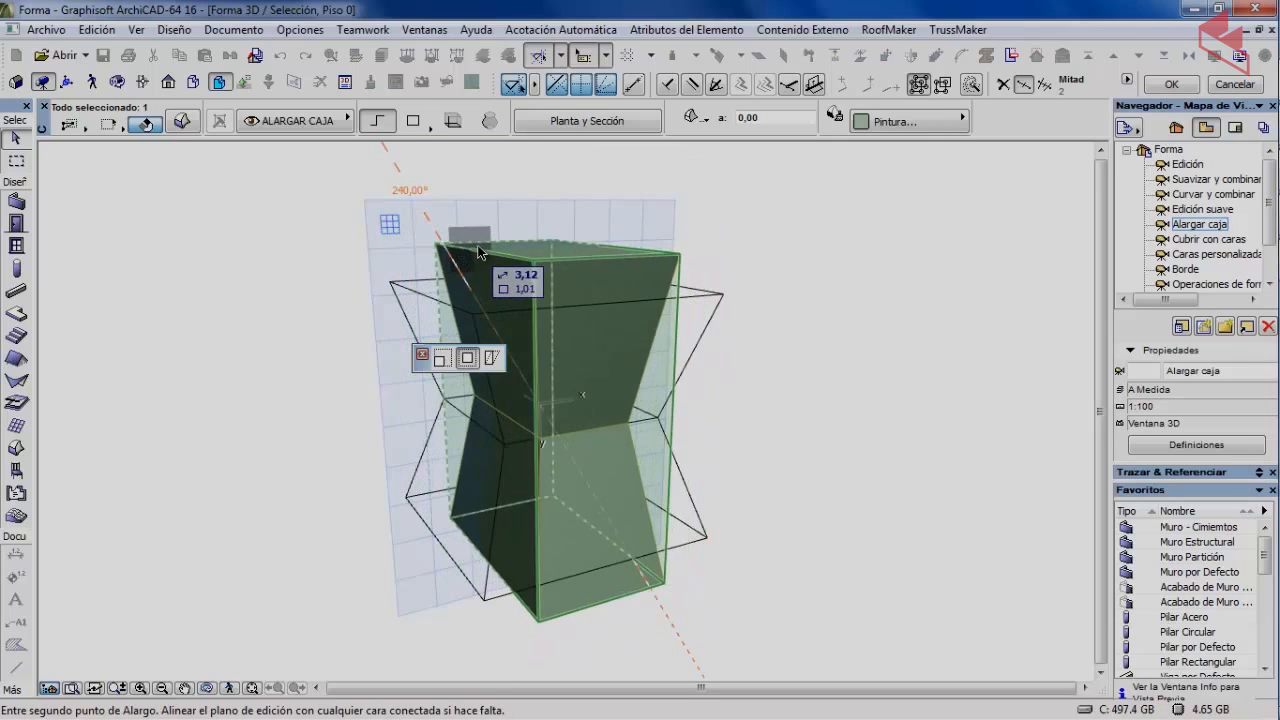
{"action": "left_click", "coordinate": [492, 358]}
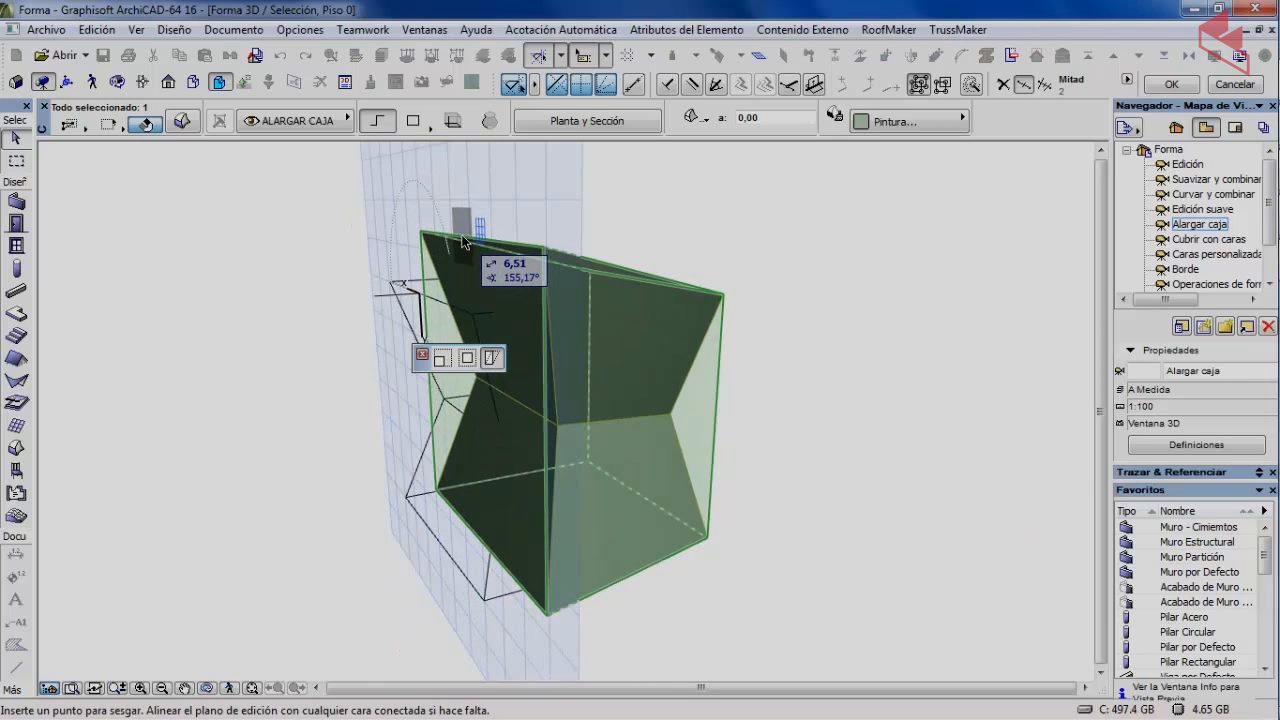
{"action": "left_click", "coordinate": [463, 240]}
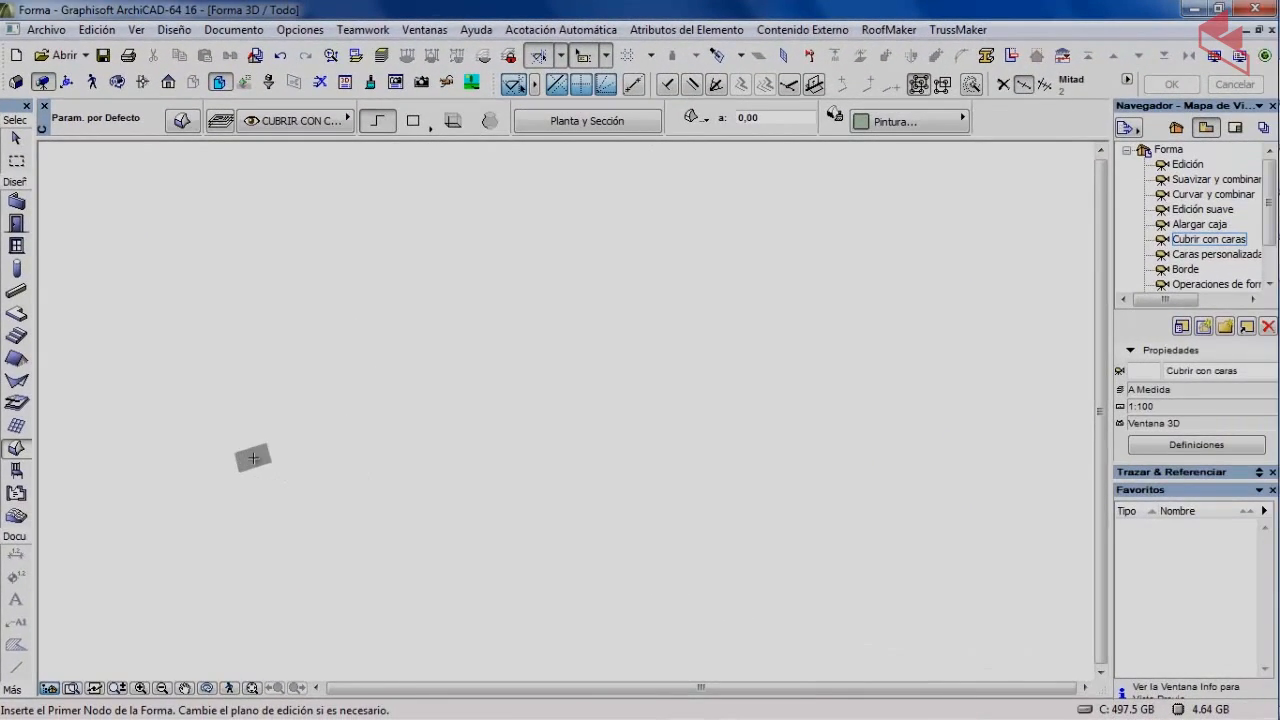
Draw a closed outline with one raised spike, switching between vertical and horizontal editing planes.
{"action": "left_click", "coordinate": [253, 458]}
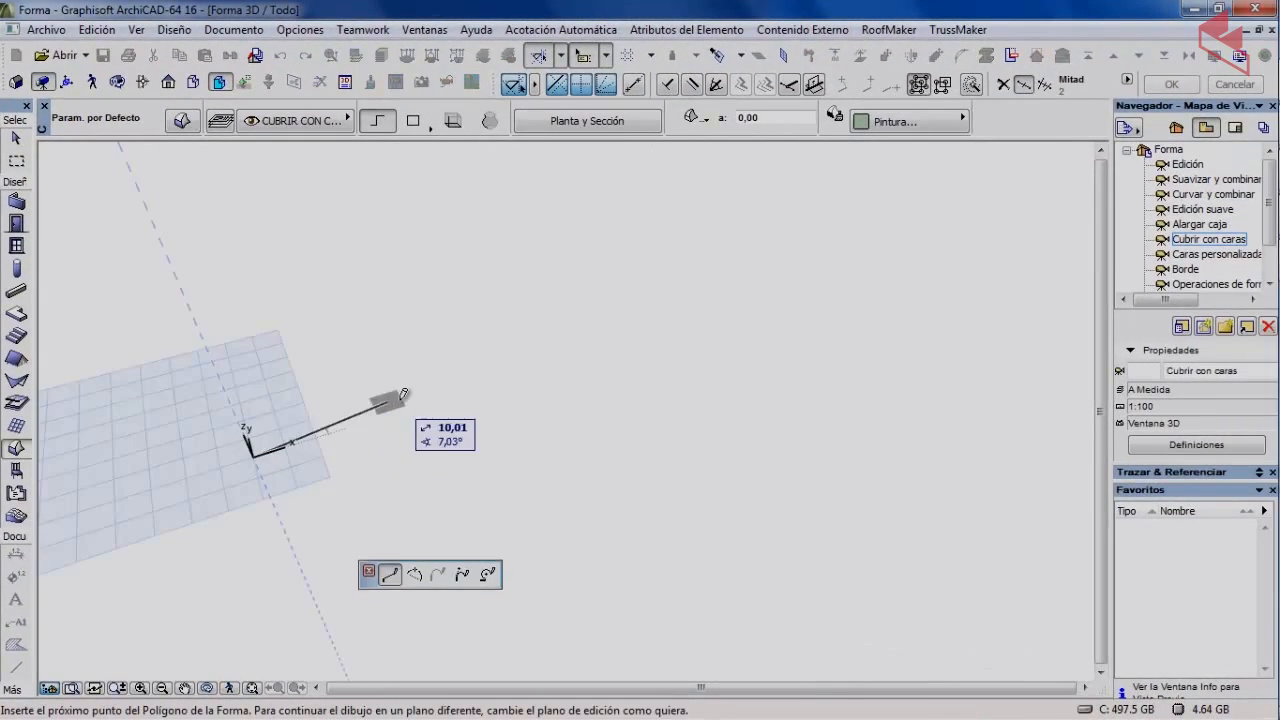
{"action": "left_click", "coordinate": [464, 365]}
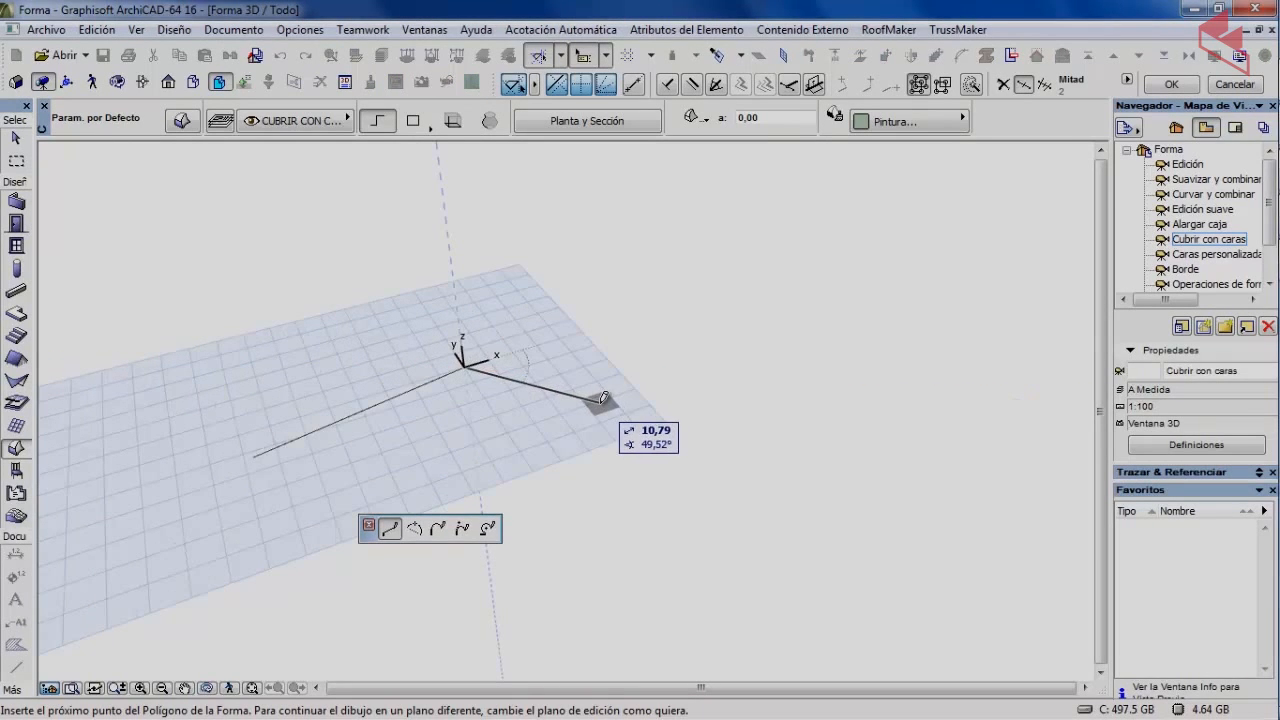
{"action": "left_click", "coordinate": [600, 400]}
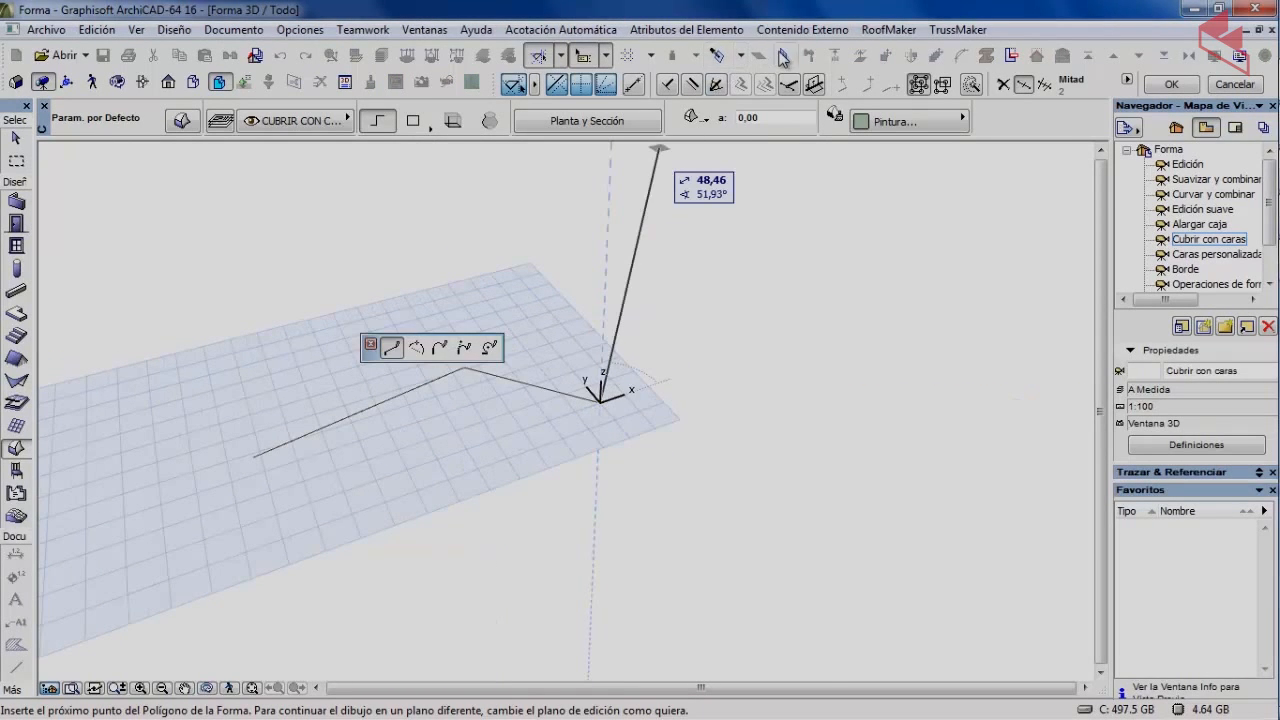
{"action": "left_click", "coordinate": [783, 57]}
{"action": "left_click", "coordinate": [607, 248]}
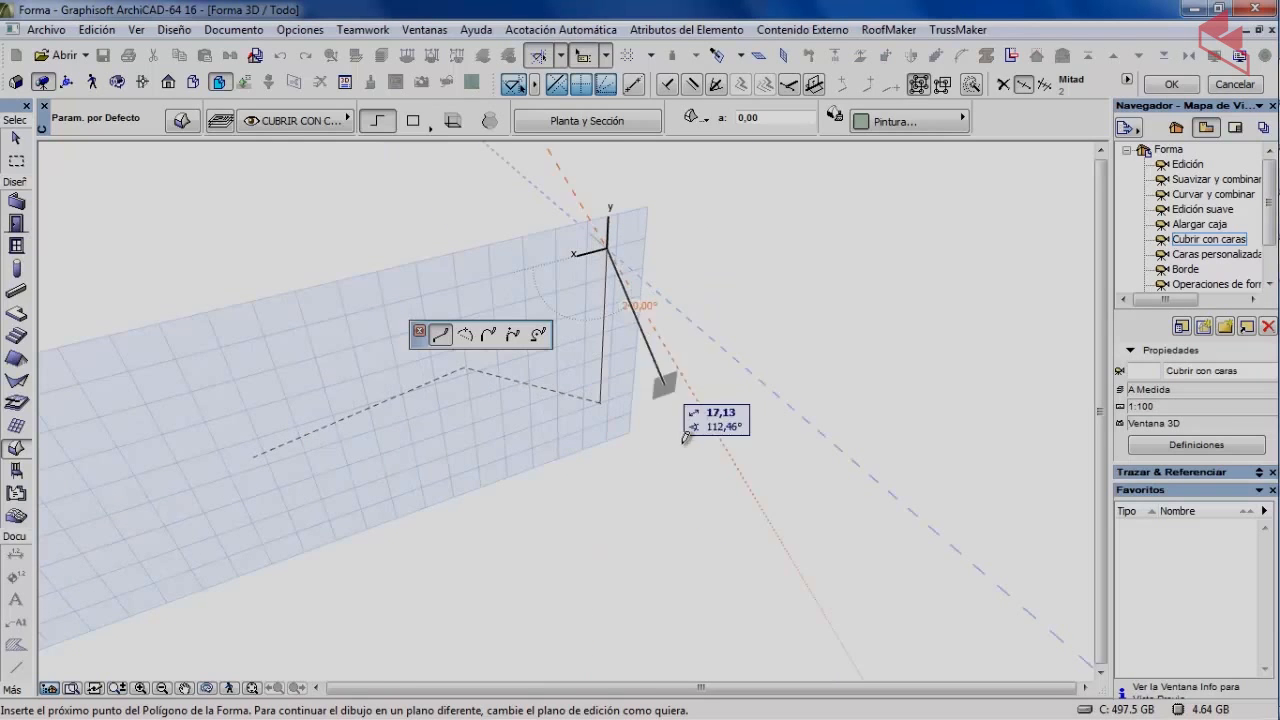
{"action": "left_click", "coordinate": [697, 522]}
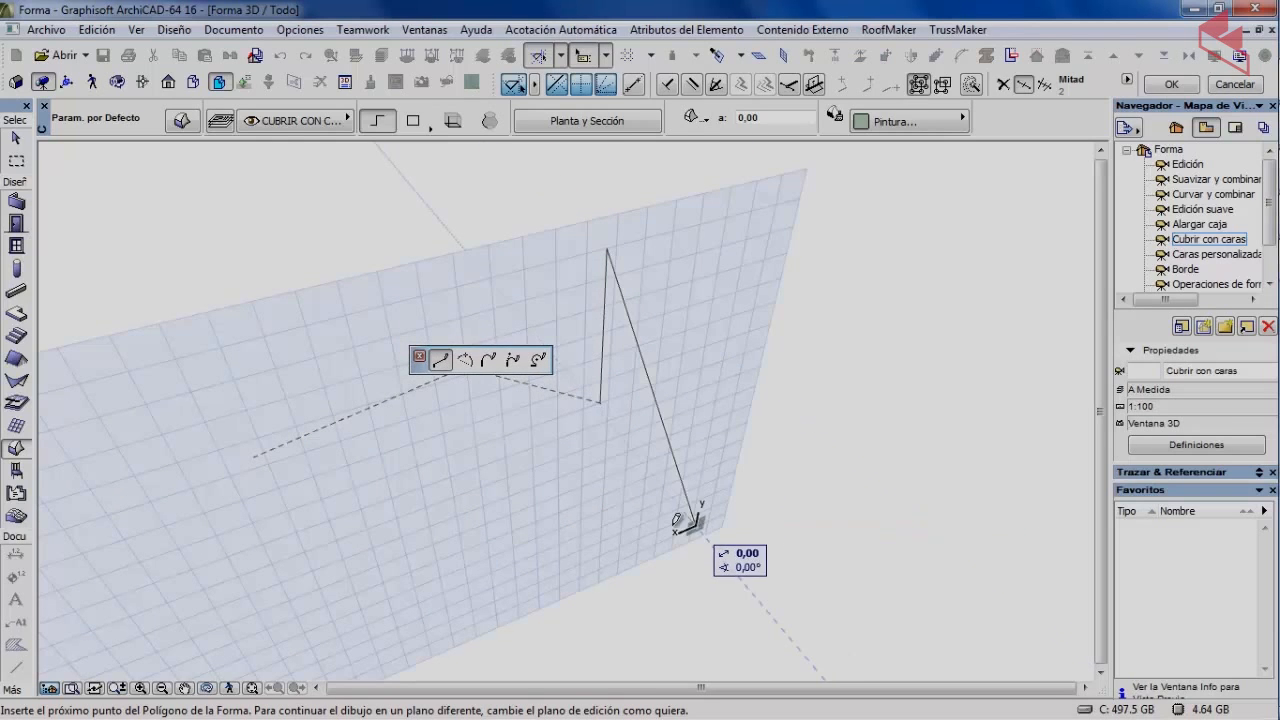
{"action": "left_click", "coordinate": [783, 57]}
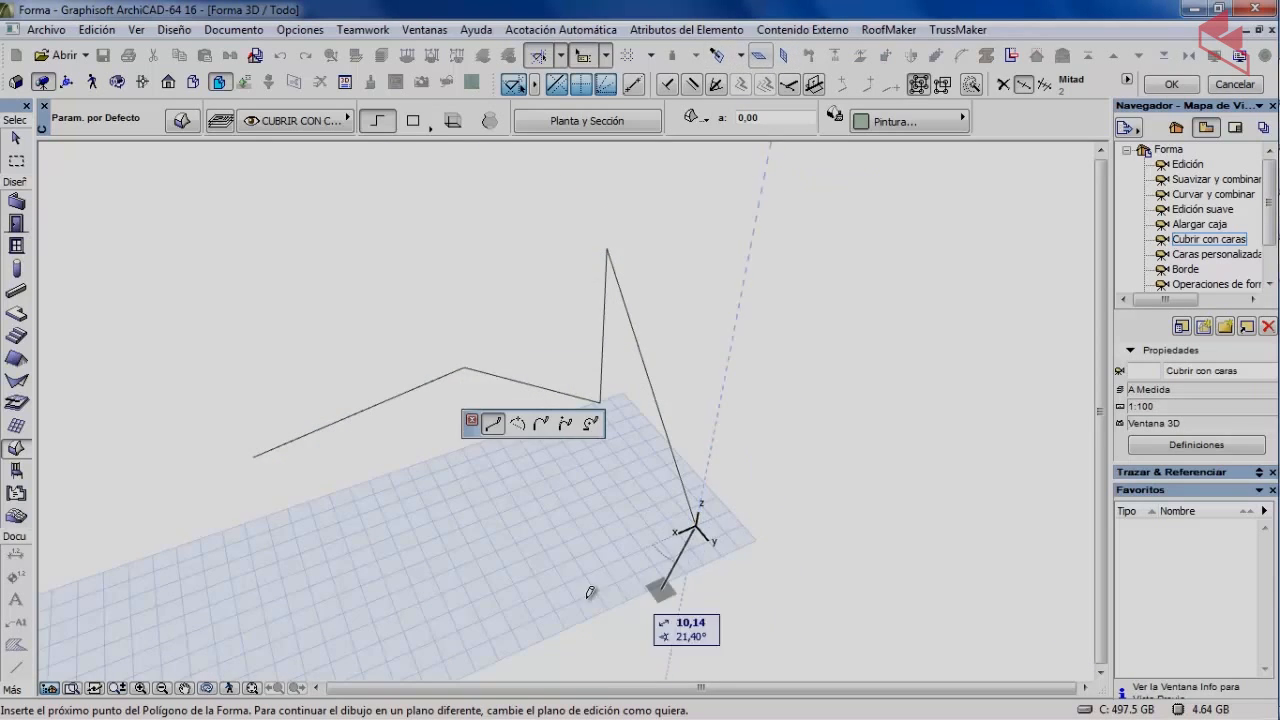
{"action": "left_click", "coordinate": [479, 588]}
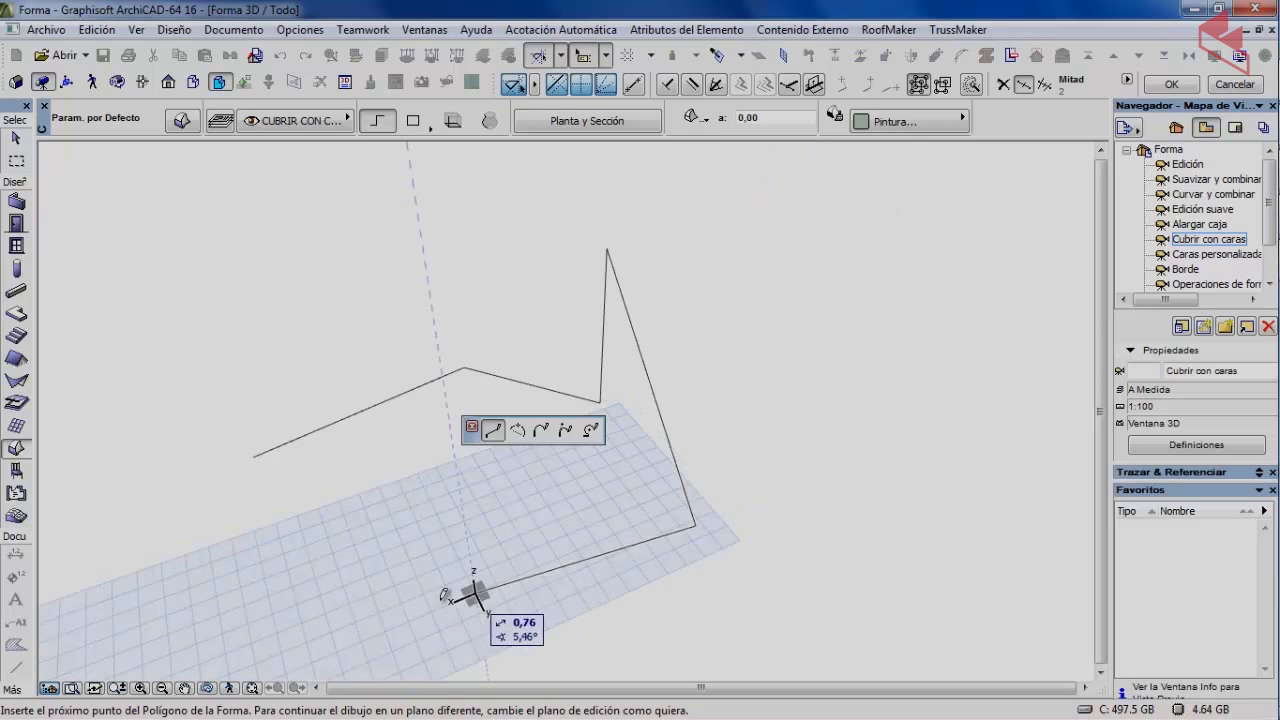
{"action": "left_click", "coordinate": [416, 527]}
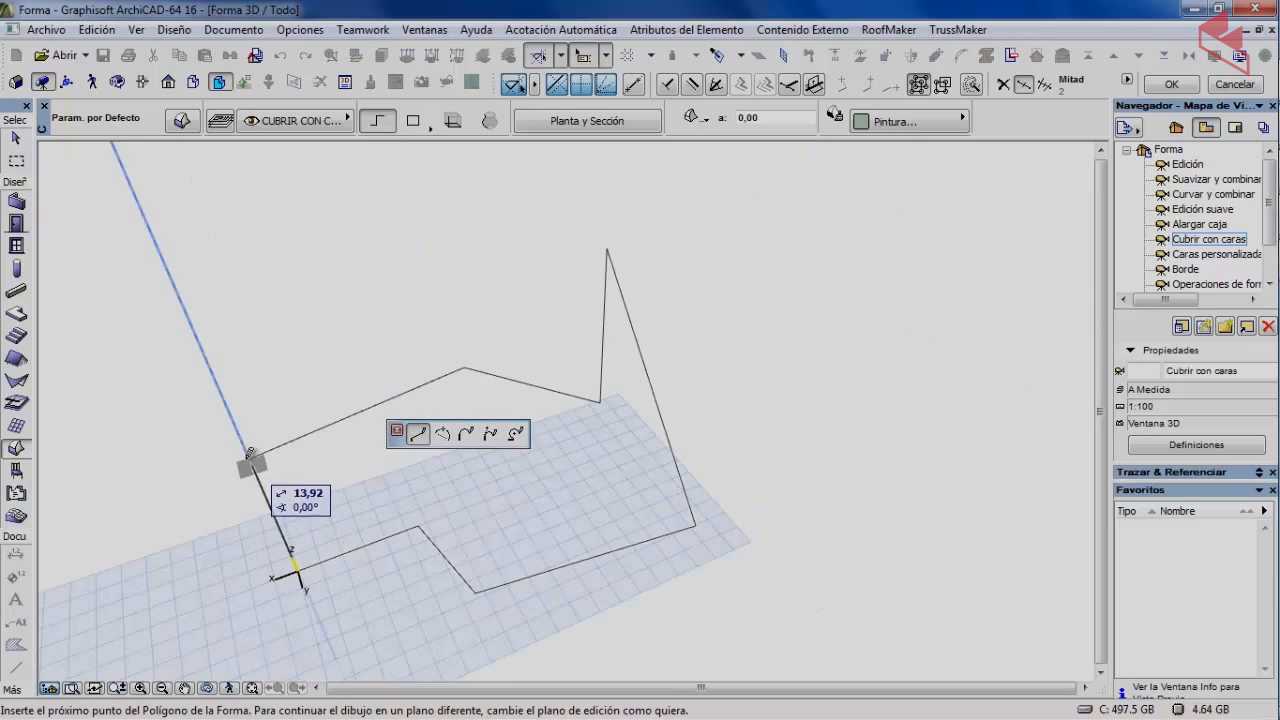
{"action": "left_click", "coordinate": [255, 456]}
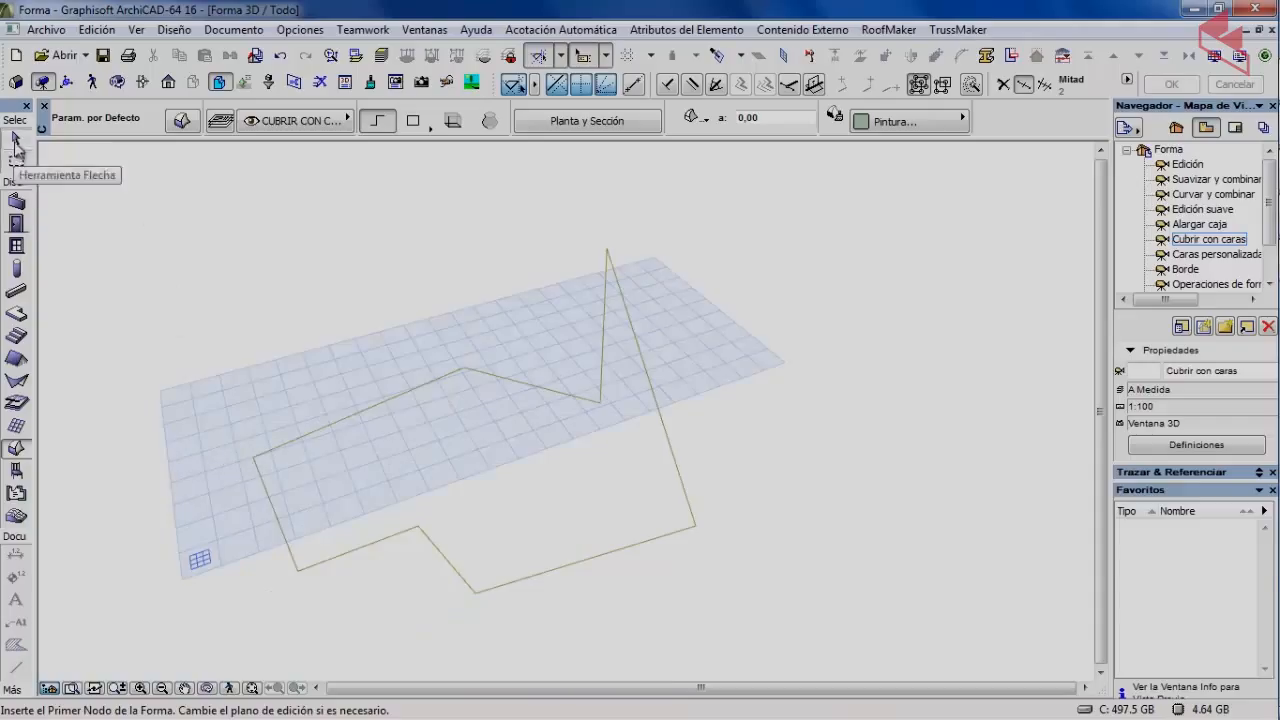
{"action": "left_click", "coordinate": [15, 140]}
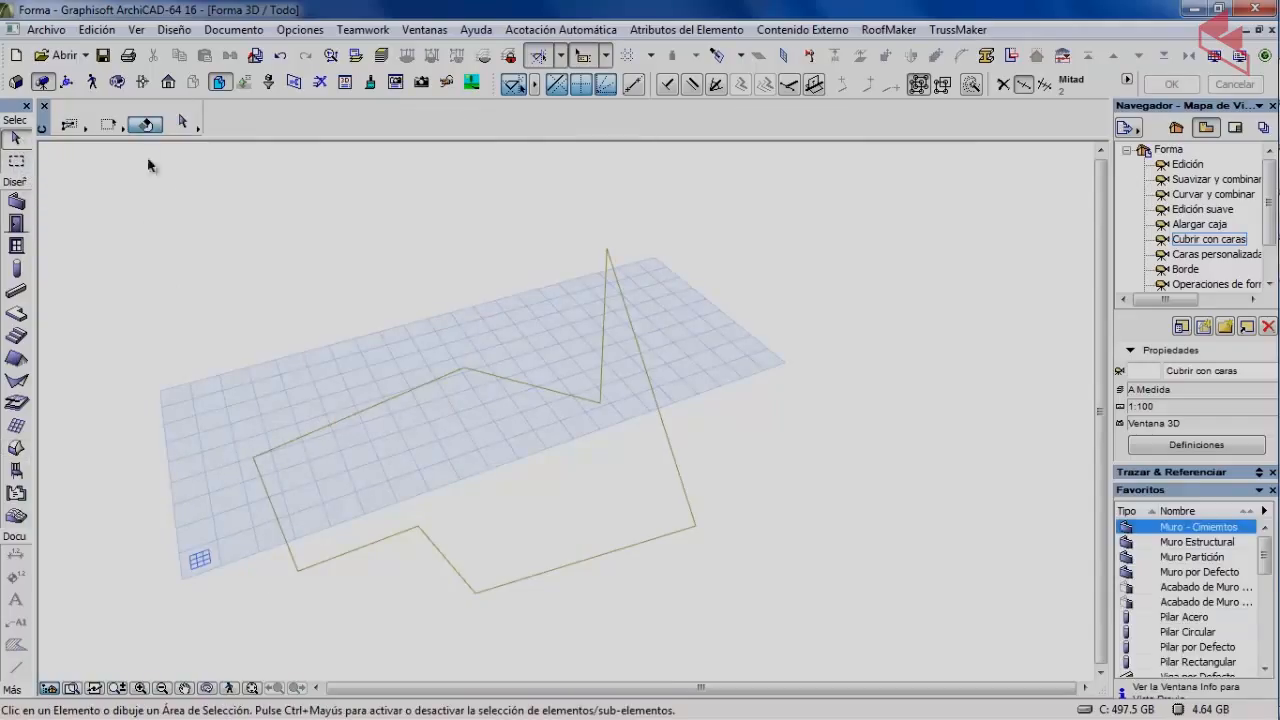
Cover the closed outline with faces via Cubrir con Caras, keeping Bordes afilados.
{"action": "left_click", "coordinate": [117, 82]}
{"action": "left_click_drag", "start_coordinate": [437, 437], "coordinate": [375, 466]}
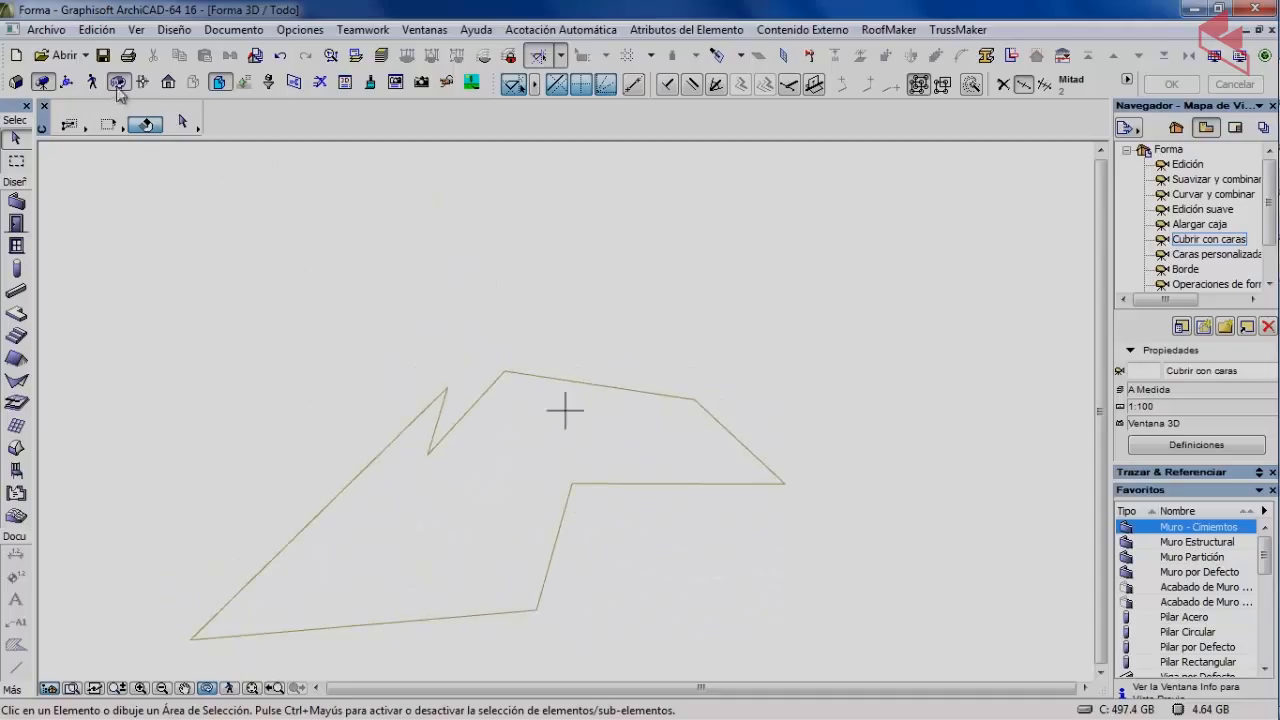
{"action": "left_click", "coordinate": [117, 86]}
{"action": "left_click", "coordinate": [561, 517]}
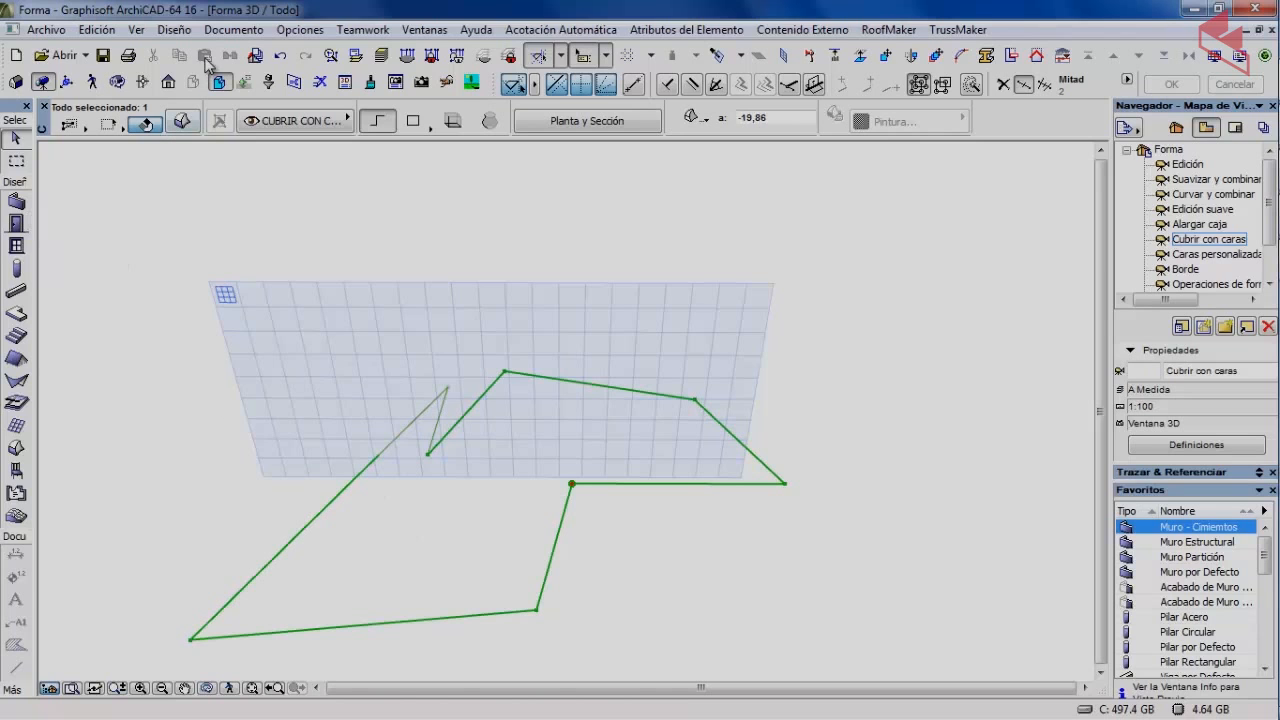
{"action": "left_click", "coordinate": [175, 30]}
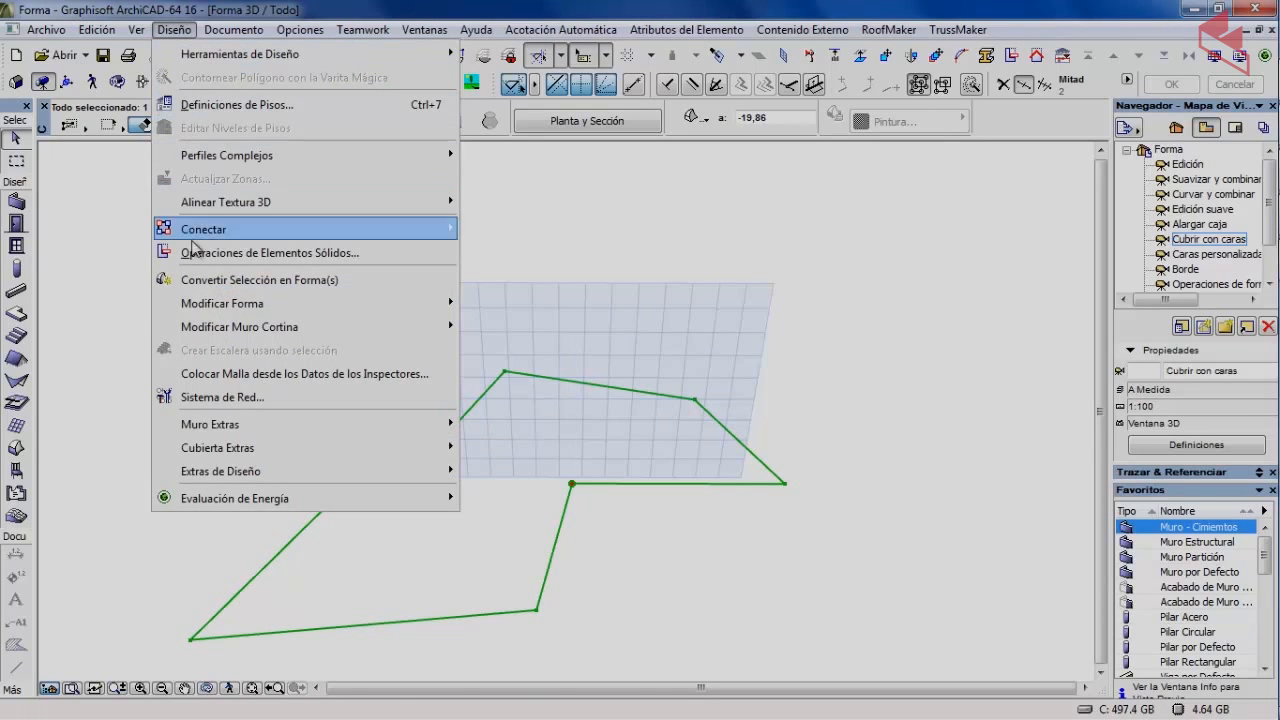
{"action": "mouse_move", "coordinate": [221, 306]}
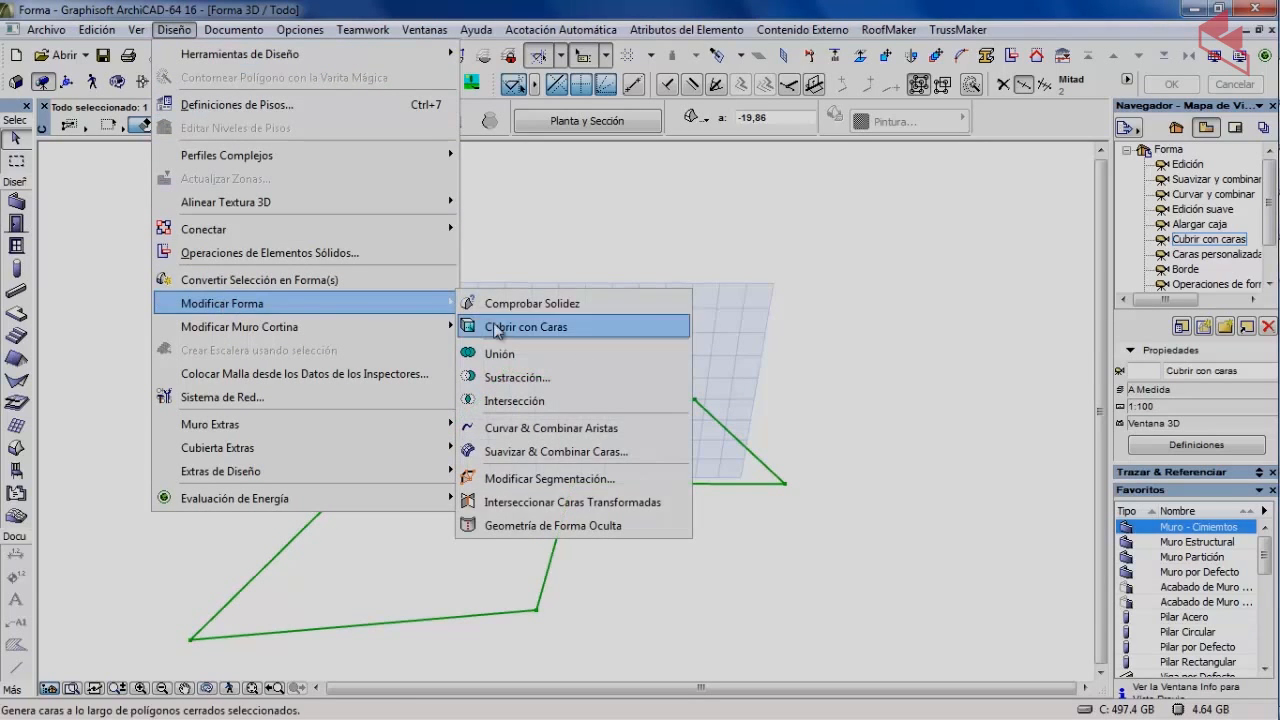
{"action": "left_click", "coordinate": [525, 327]}
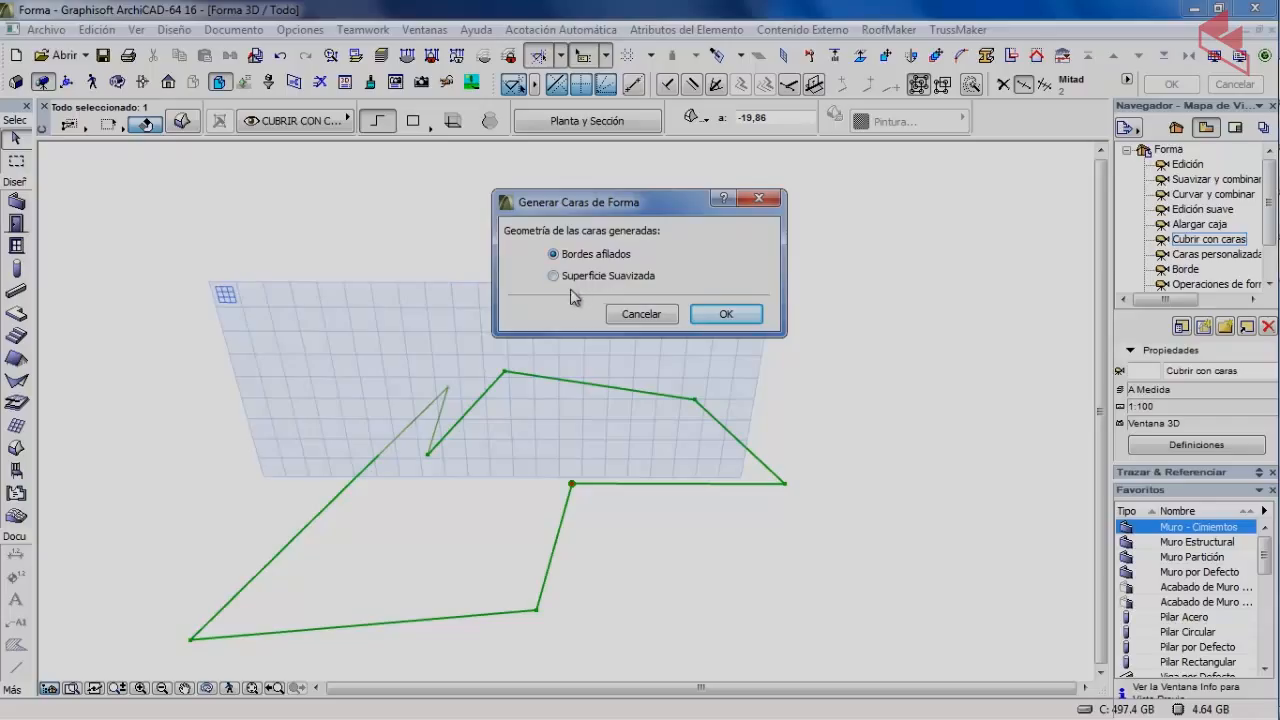
{"action": "left_click", "coordinate": [724, 314]}
{"action": "left_click", "coordinate": [415, 276]}
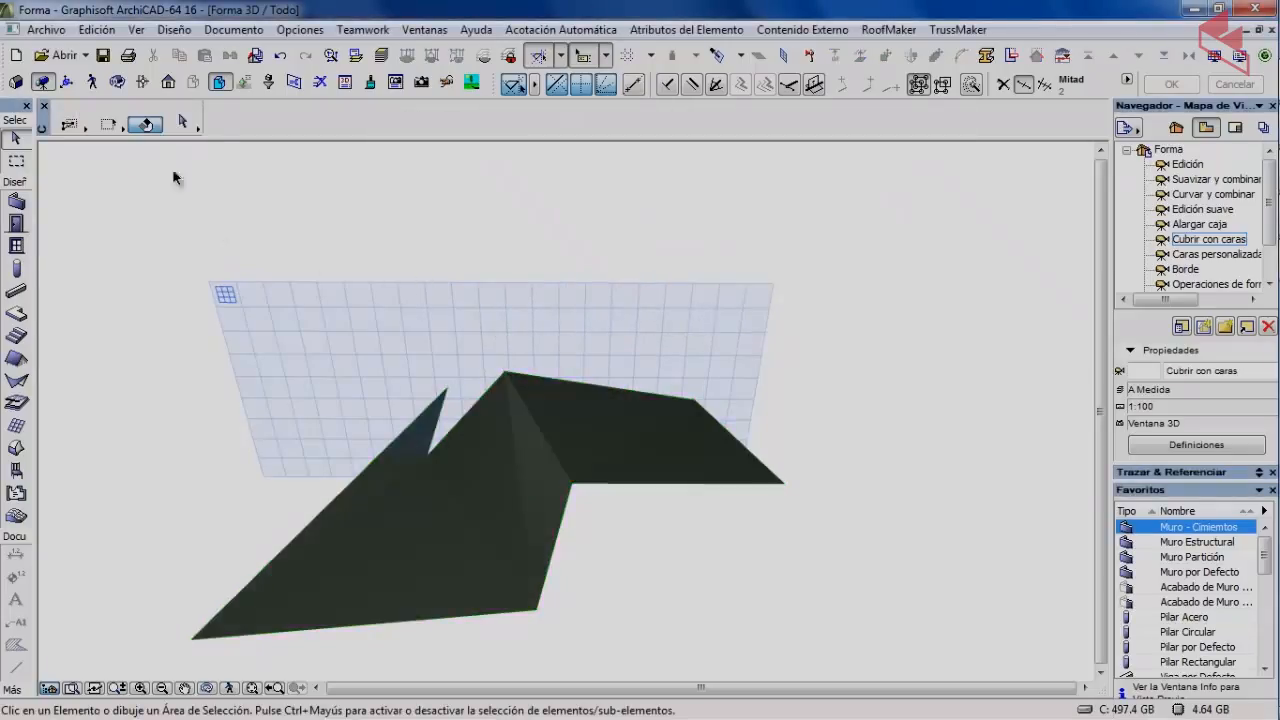
{"action": "left_click", "coordinate": [118, 82]}
Orbit the view around the dark faced shape.
{"action": "left_click_drag", "start_coordinate": [471, 443], "coordinate": [663, 355]}
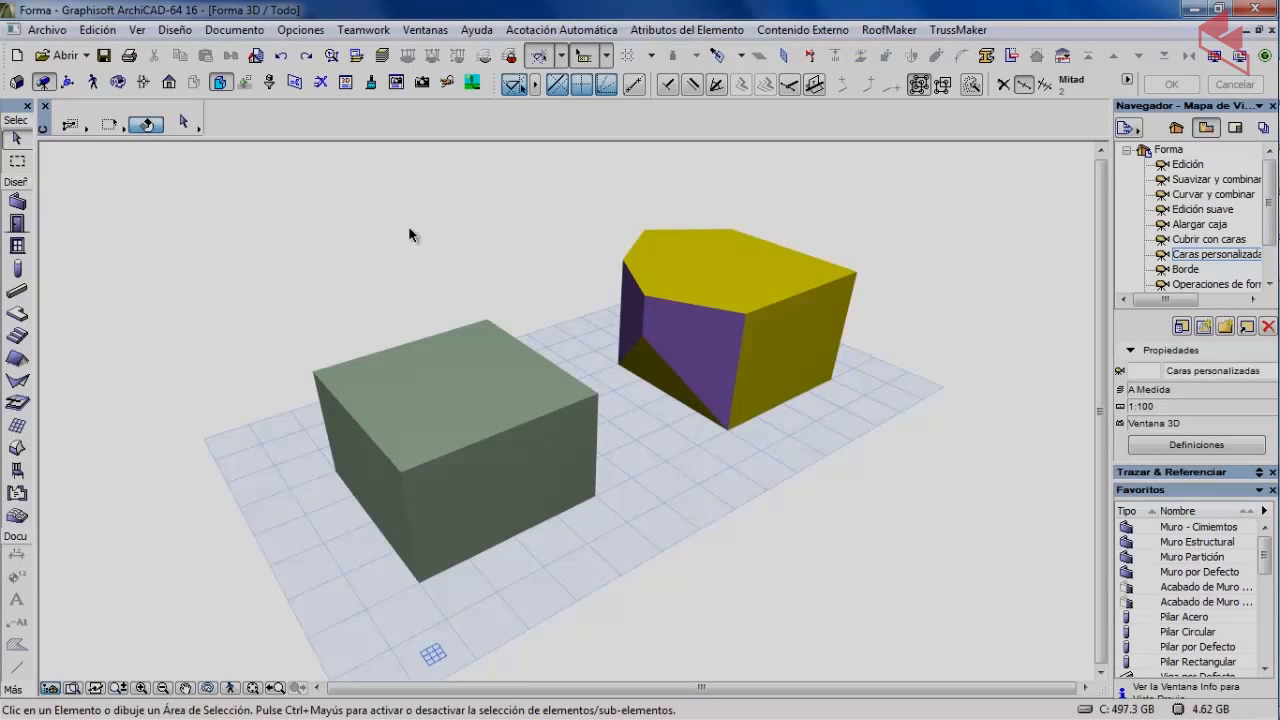
Set the box's Material to Pintura-06 in its Morph Selection Settings.
{"action": "left_click", "coordinate": [371, 368]}
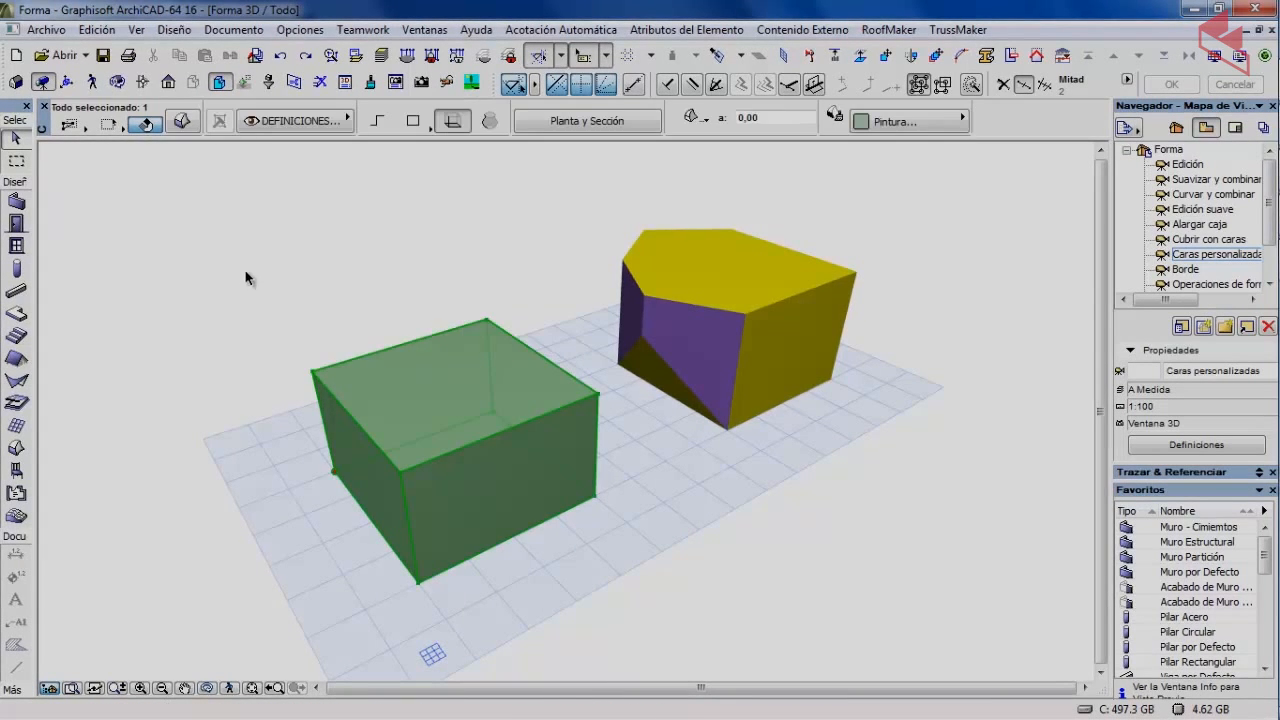
{"action": "left_click", "coordinate": [183, 121]}
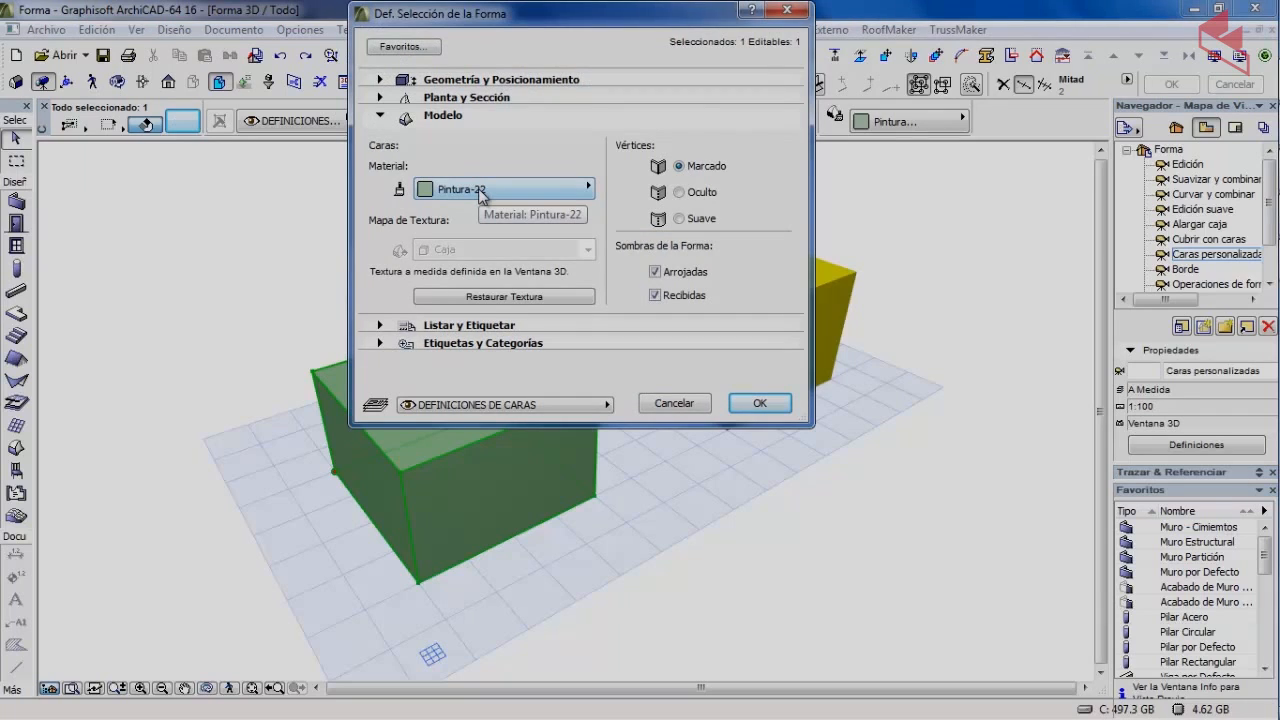
{"action": "left_click", "coordinate": [481, 190]}
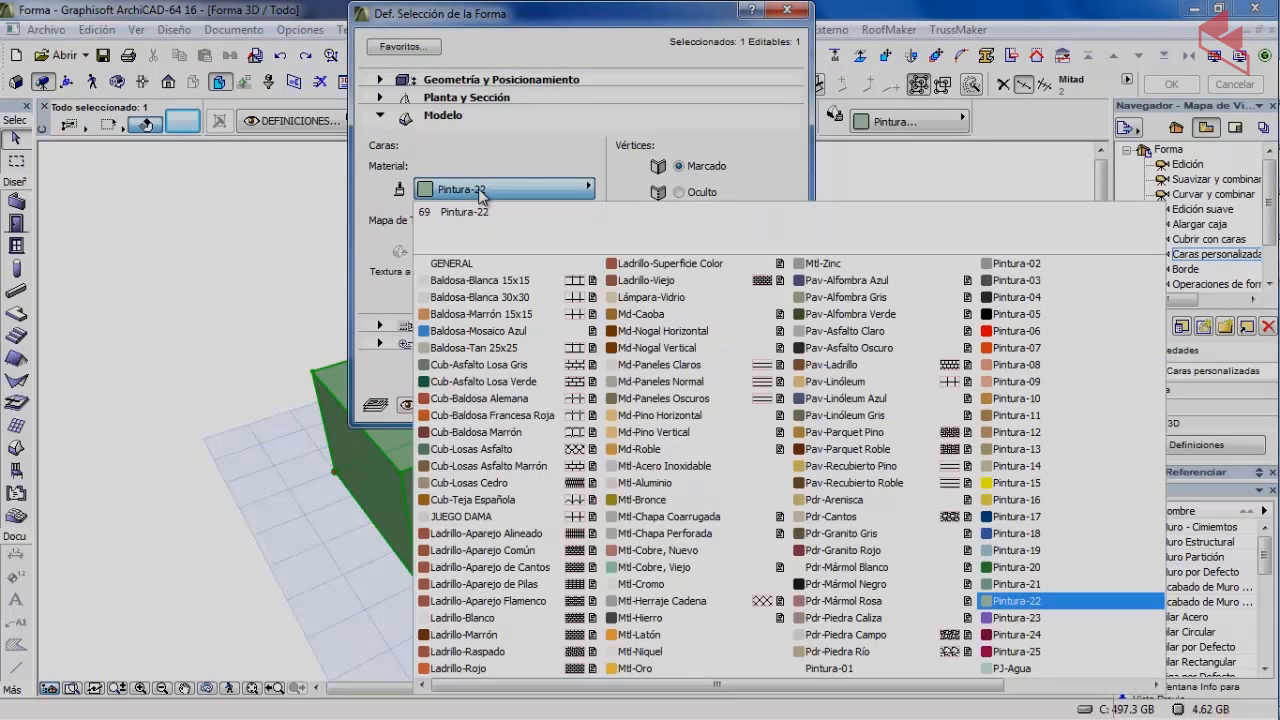
{"action": "left_click", "coordinate": [1022, 340]}
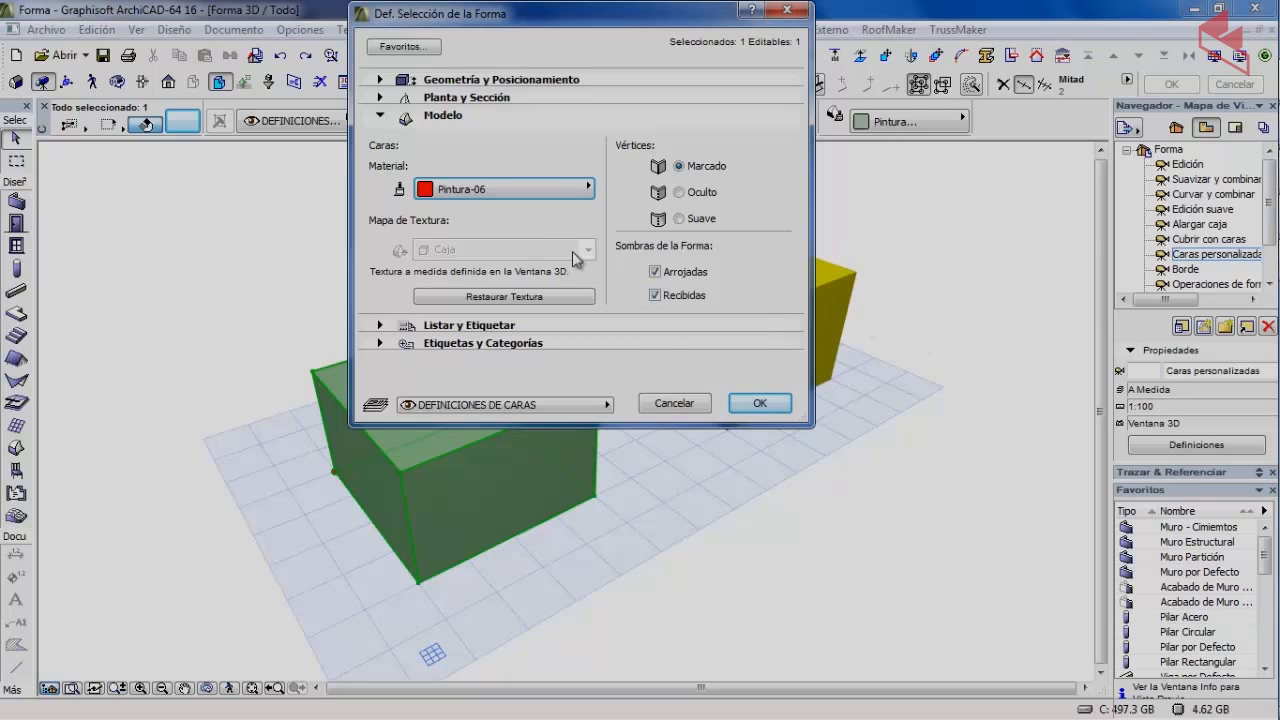
{"action": "left_click", "coordinate": [759, 404]}
{"action": "left_click", "coordinate": [226, 297]}
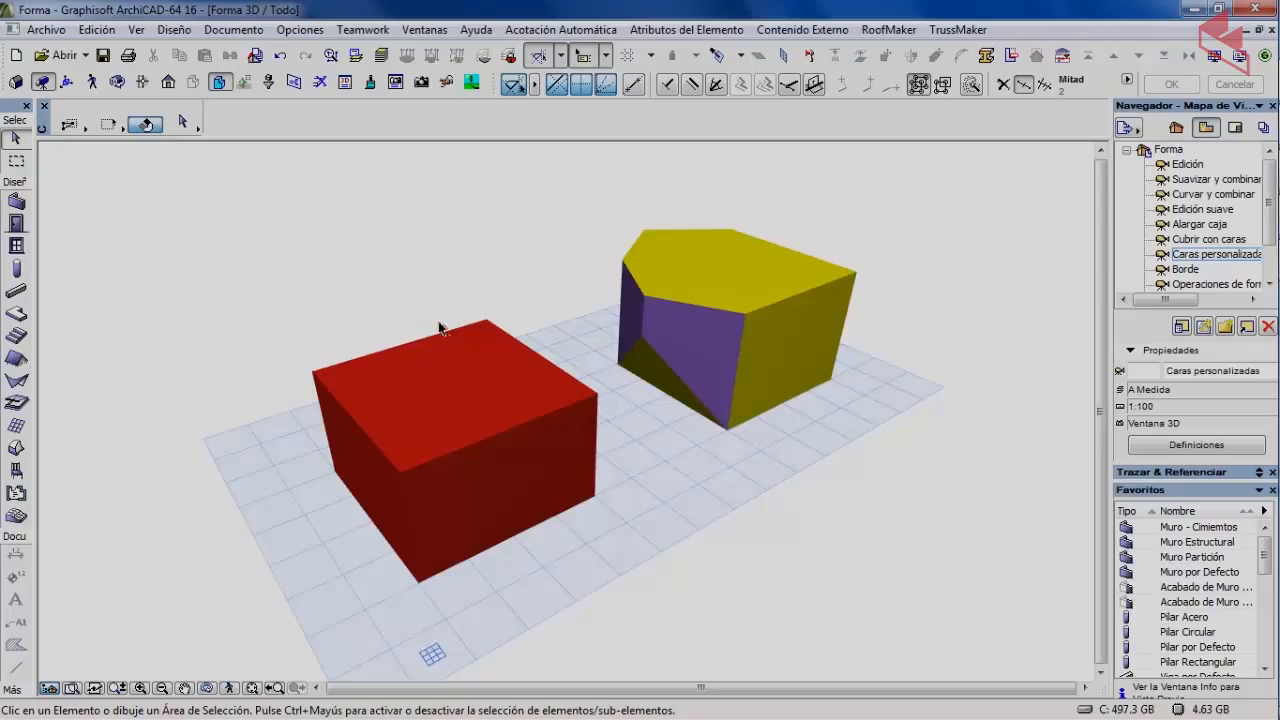
Give only the clicked top face of the red box the yellow Pintura-15 material.
{"action": "left_click", "coordinate": [432, 383]}
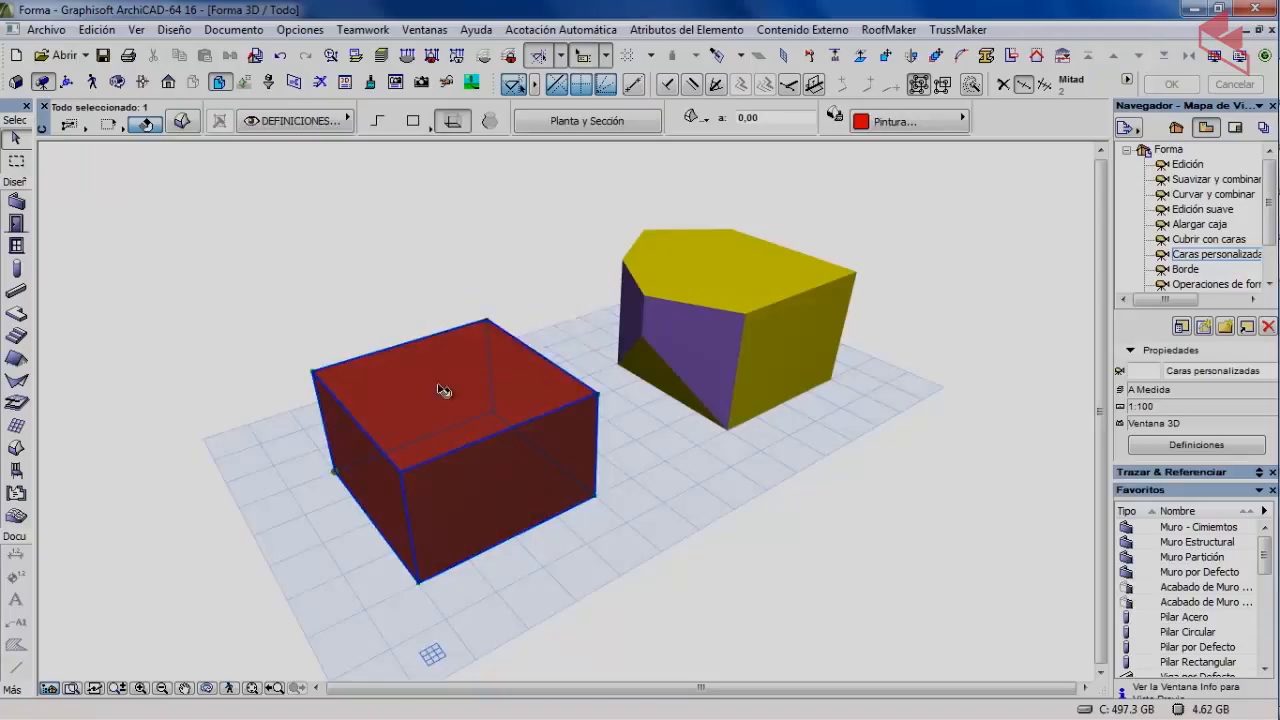
{"action": "left_click", "coordinate": [443, 390]}
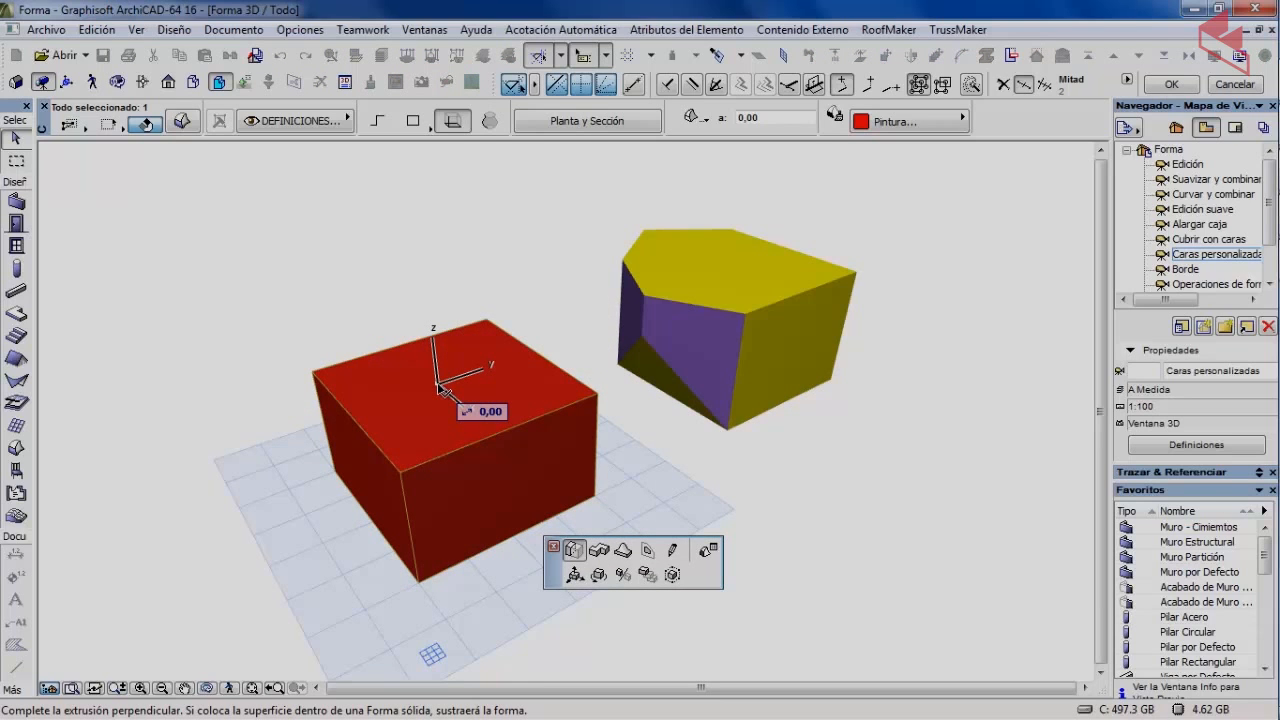
{"action": "left_click", "coordinate": [708, 551]}
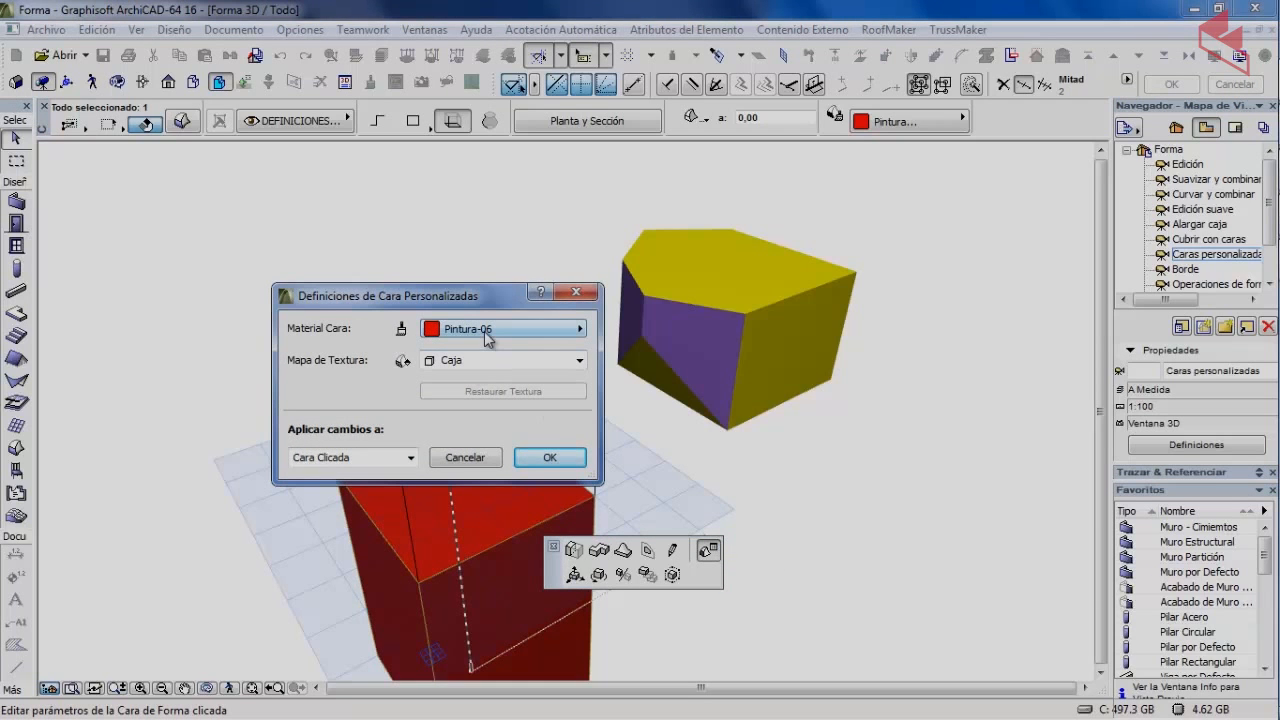
{"action": "left_click", "coordinate": [488, 331]}
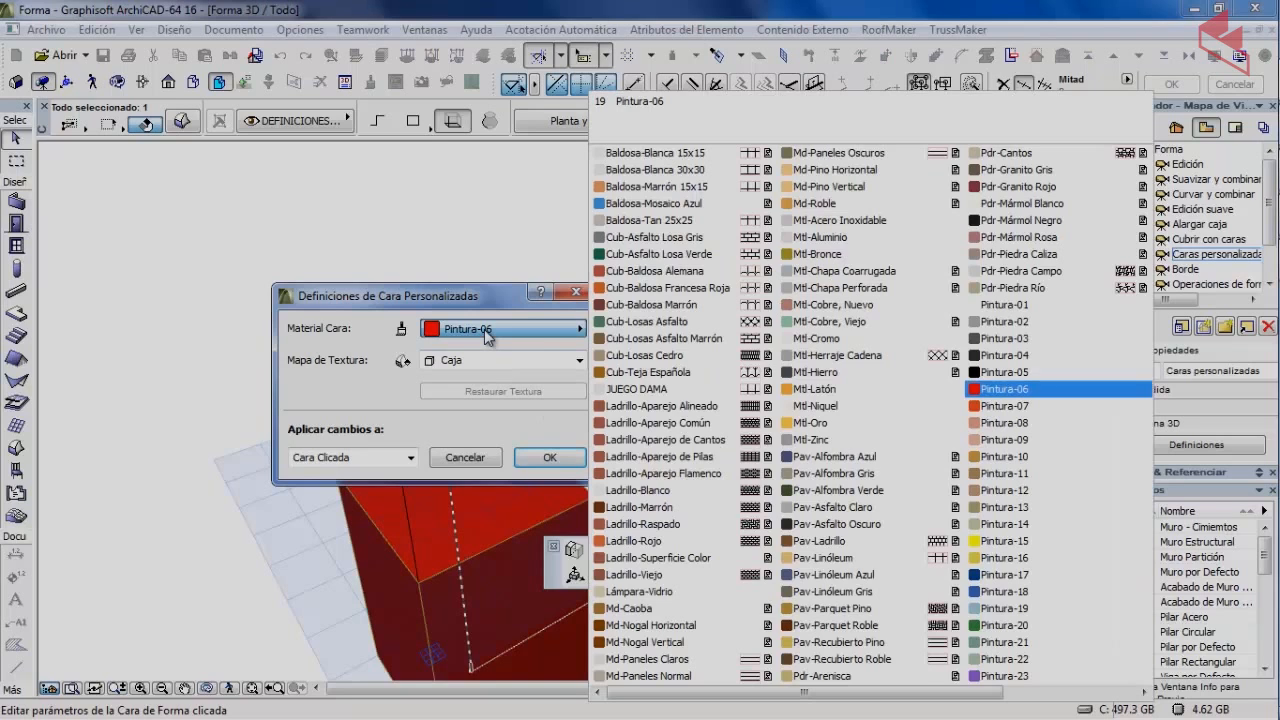
{"action": "left_click", "coordinate": [1012, 544]}
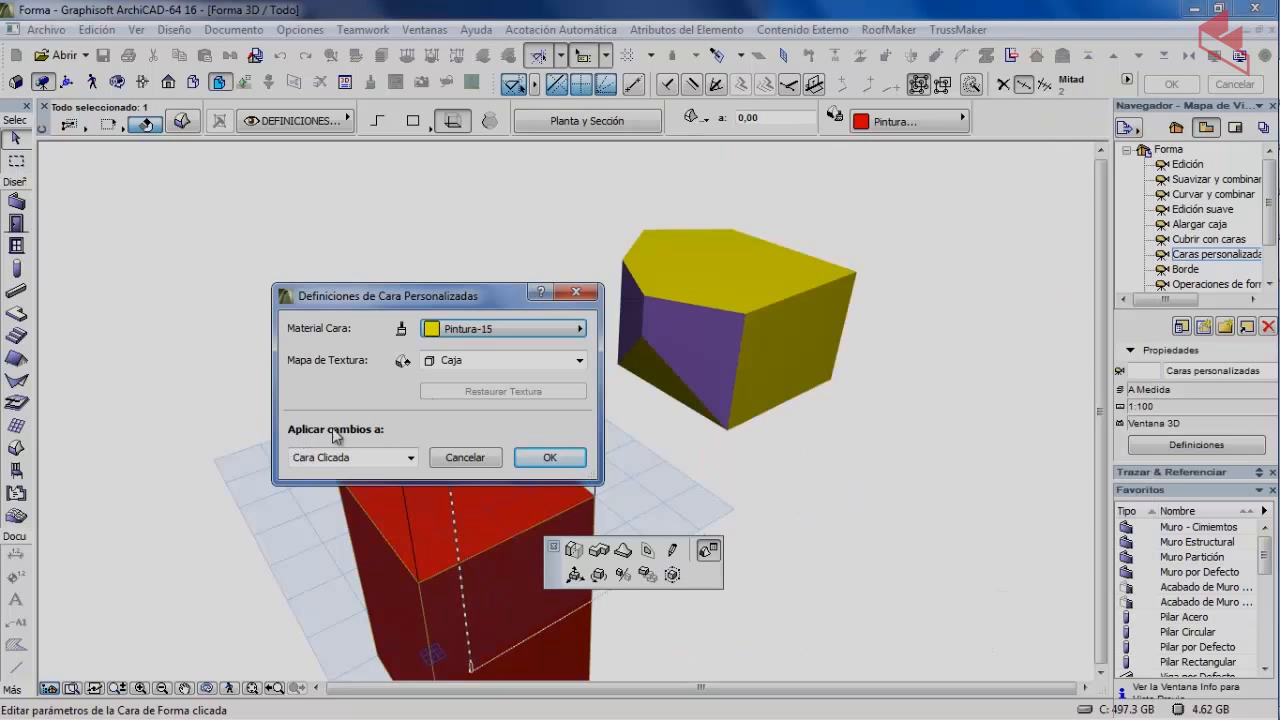
{"action": "left_click", "coordinate": [387, 460]}
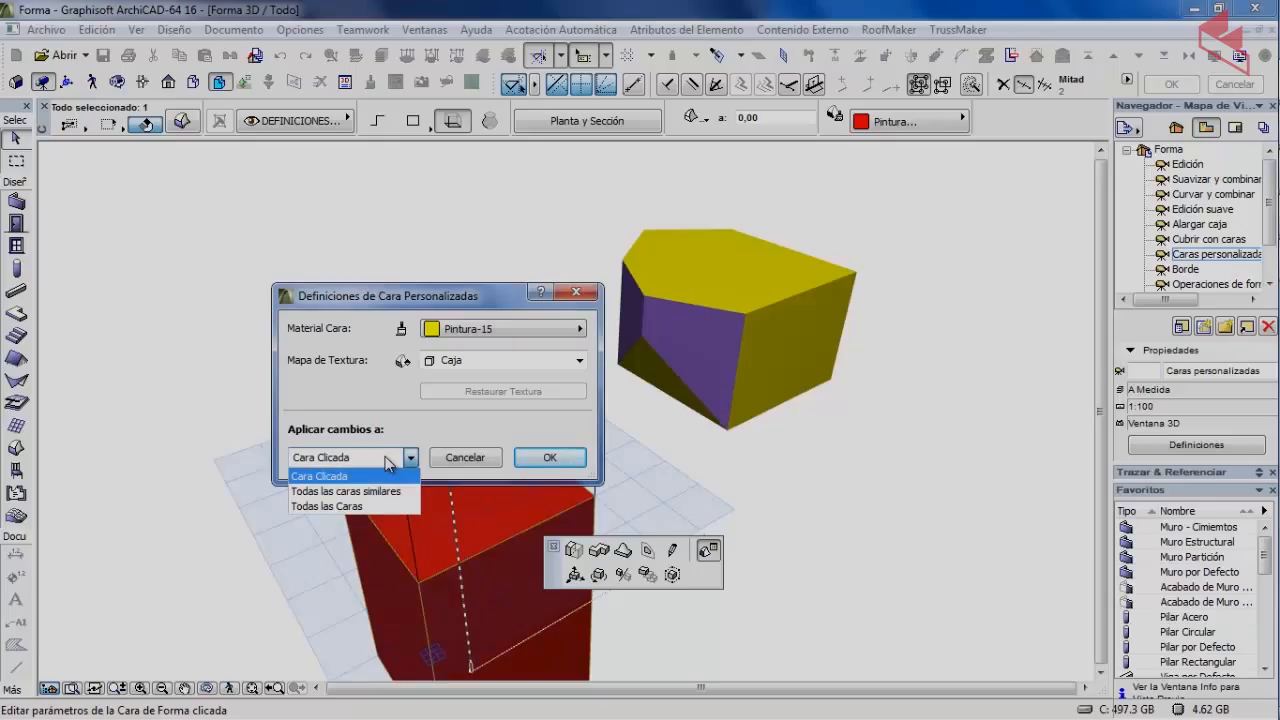
{"action": "left_click", "coordinate": [362, 452]}
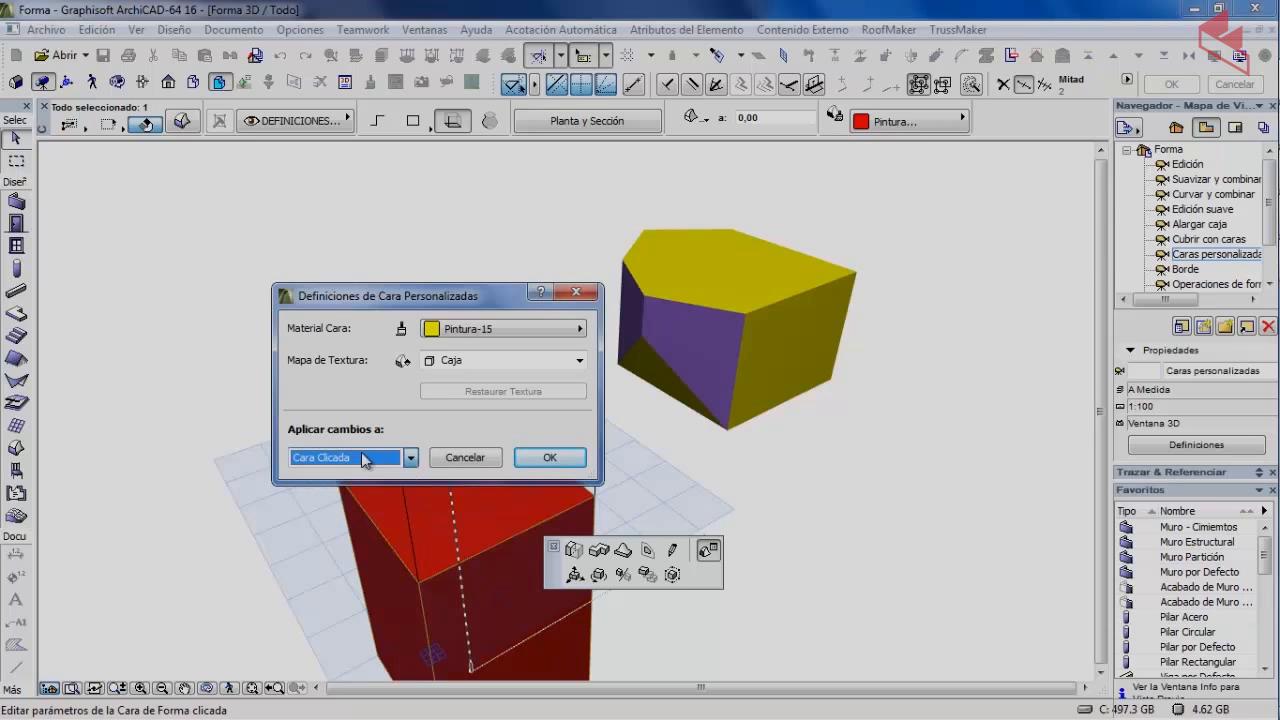
{"action": "left_click", "coordinate": [539, 458]}
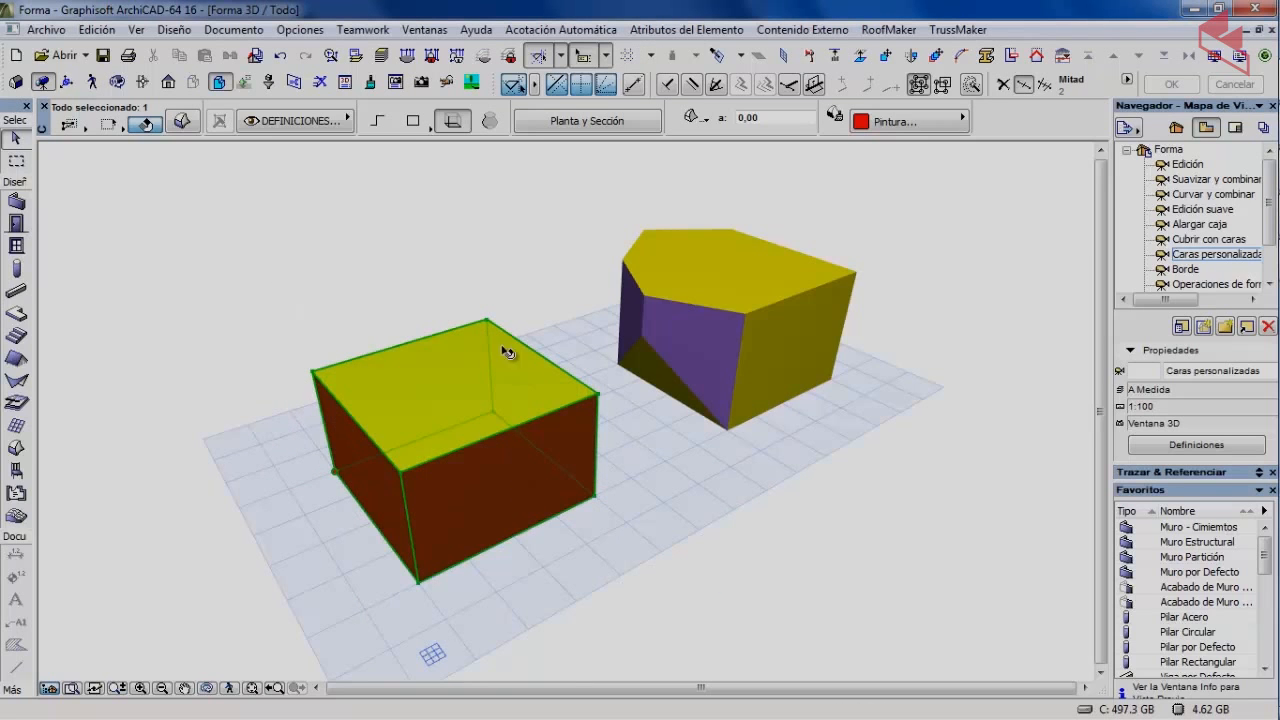
{"action": "left_click", "coordinate": [340, 306]}
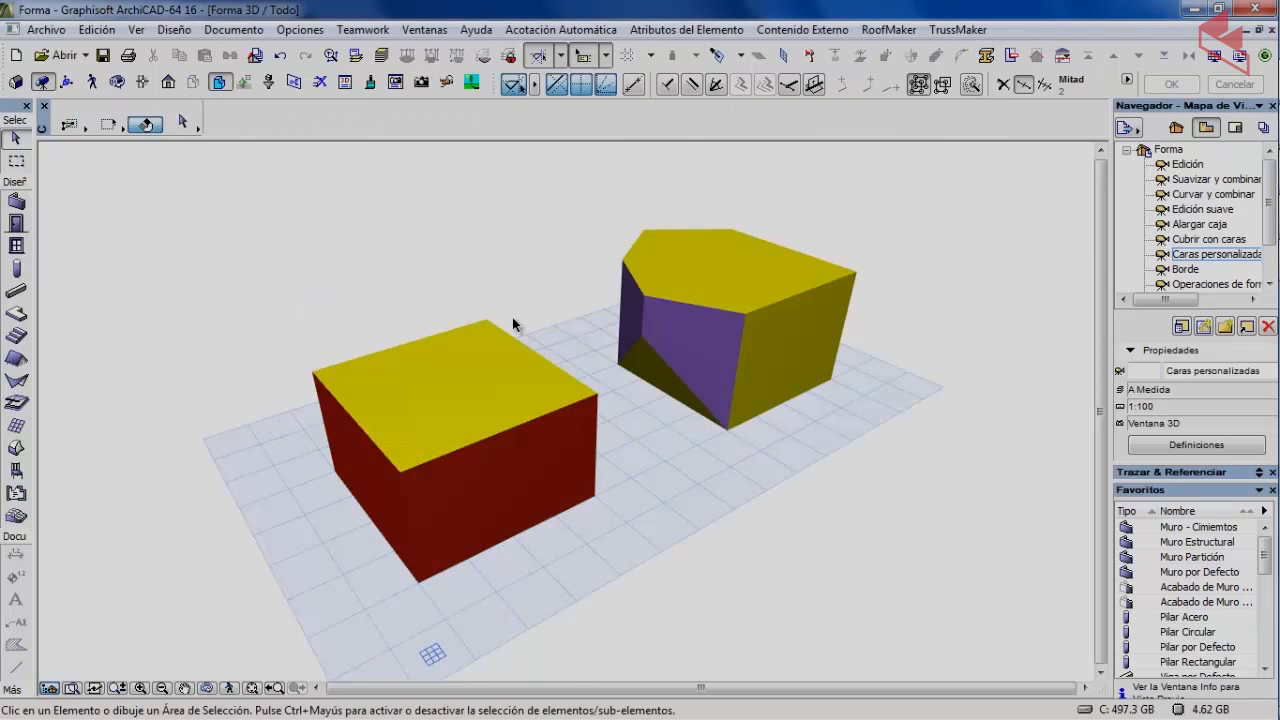
Orbit around both shapes and select the pentagonal morph.
{"action": "middle_click_drag", "start_coordinate": [480, 346], "coordinate": [406, 392], "text": "shift"}
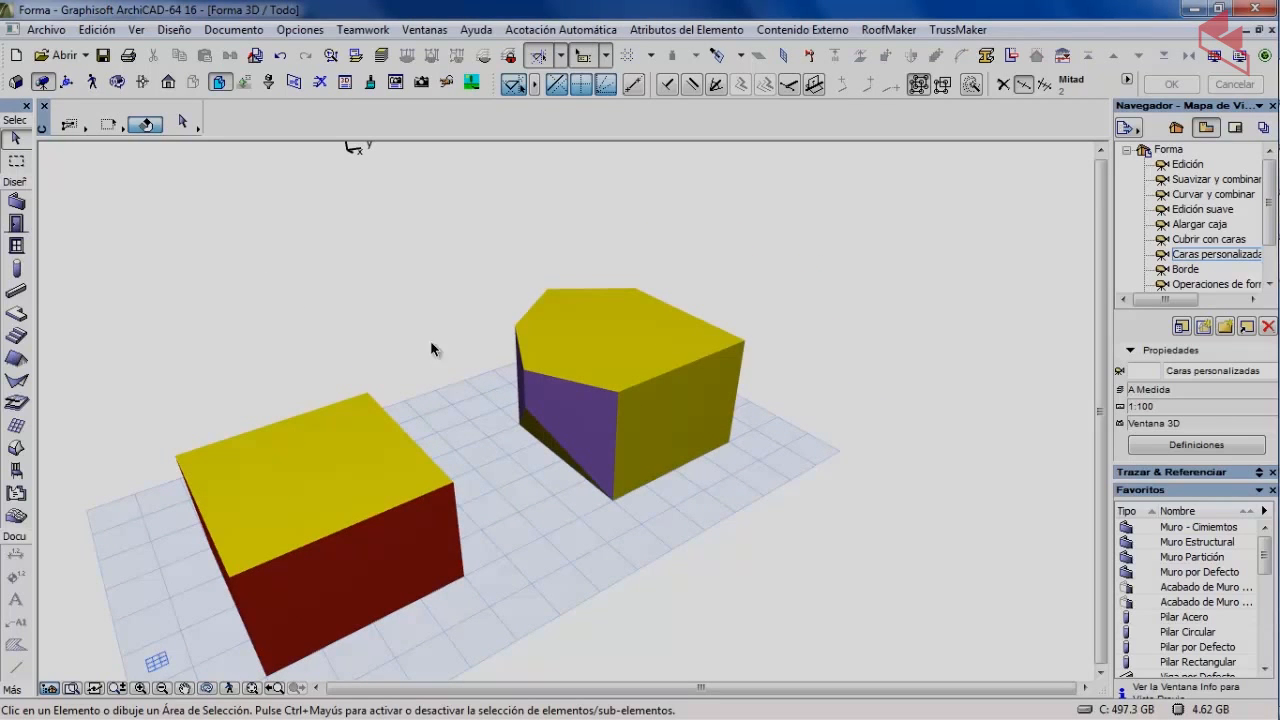
{"action": "left_click", "coordinate": [118, 84]}
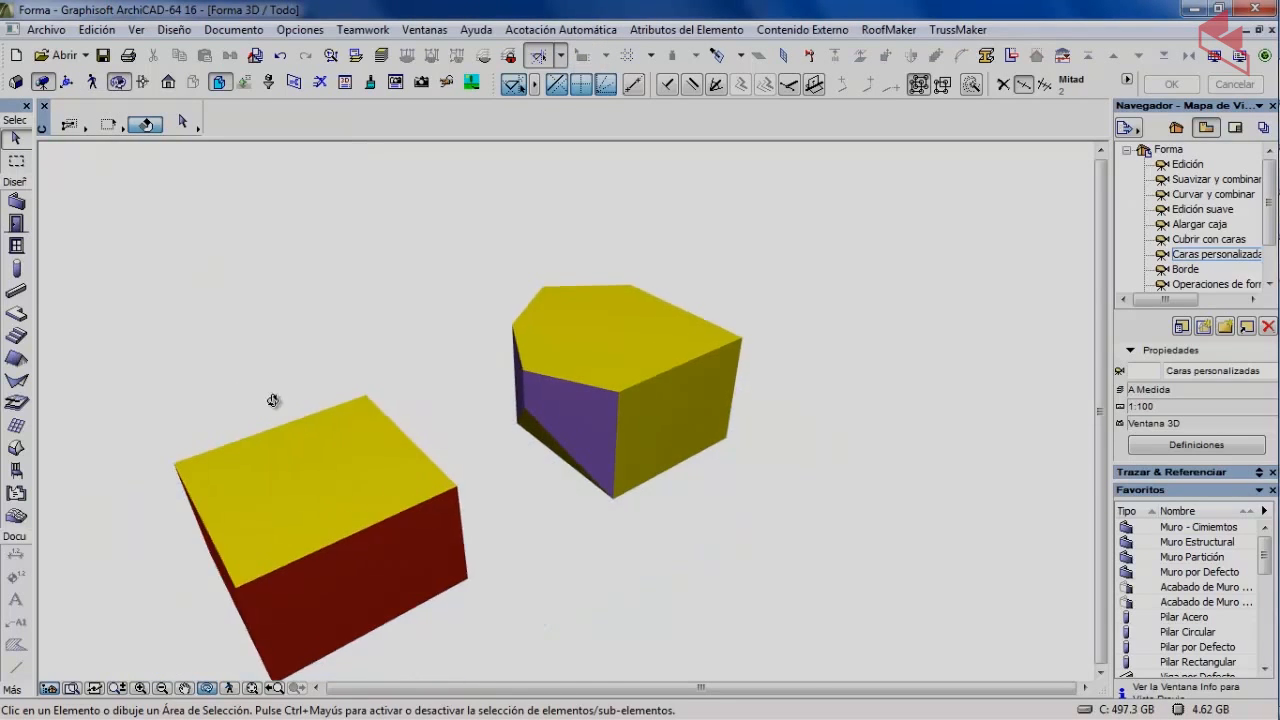
{"action": "left_click_drag", "start_coordinate": [274, 401], "coordinate": [709, 394]}
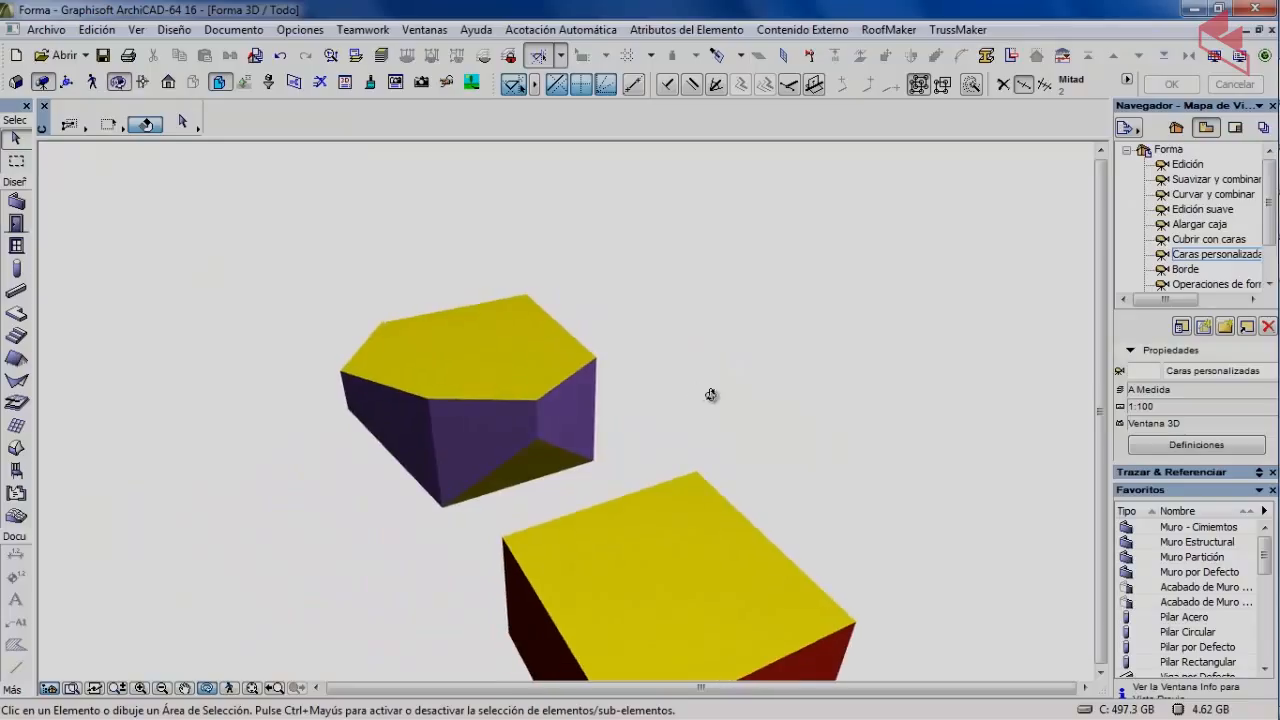
{"action": "left_click", "coordinate": [118, 84]}
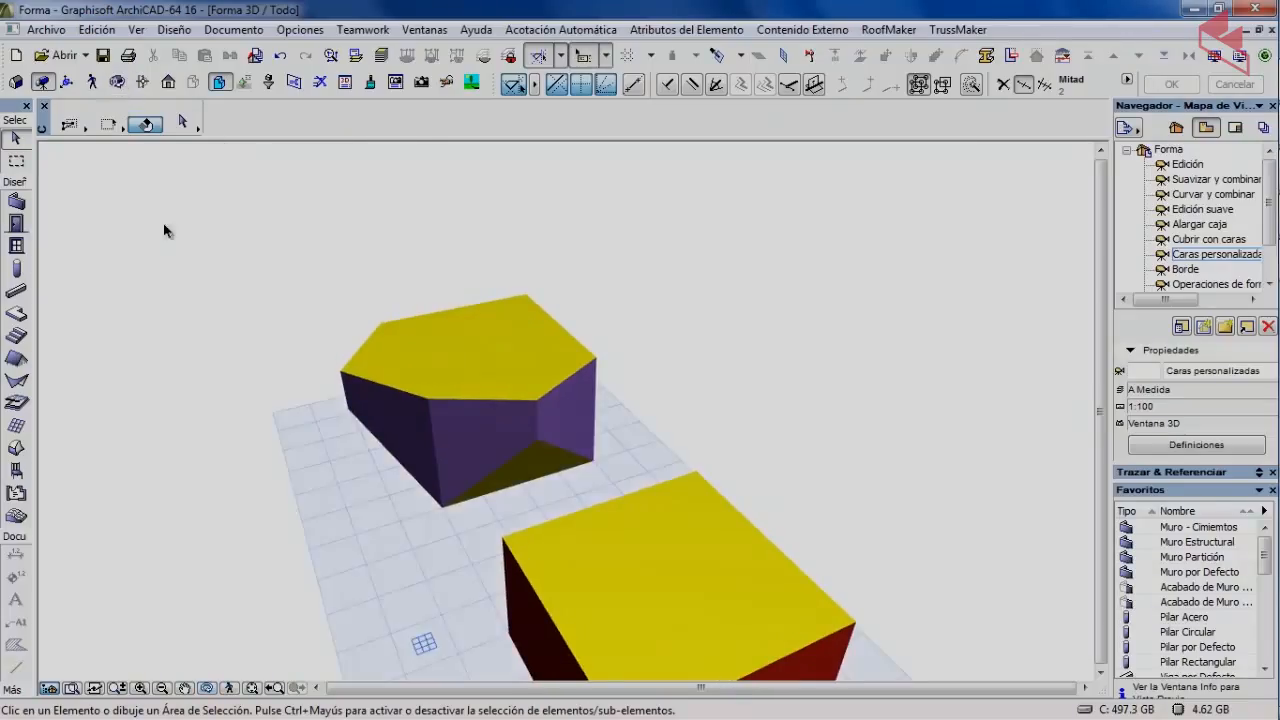
{"action": "left_click", "coordinate": [497, 360]}
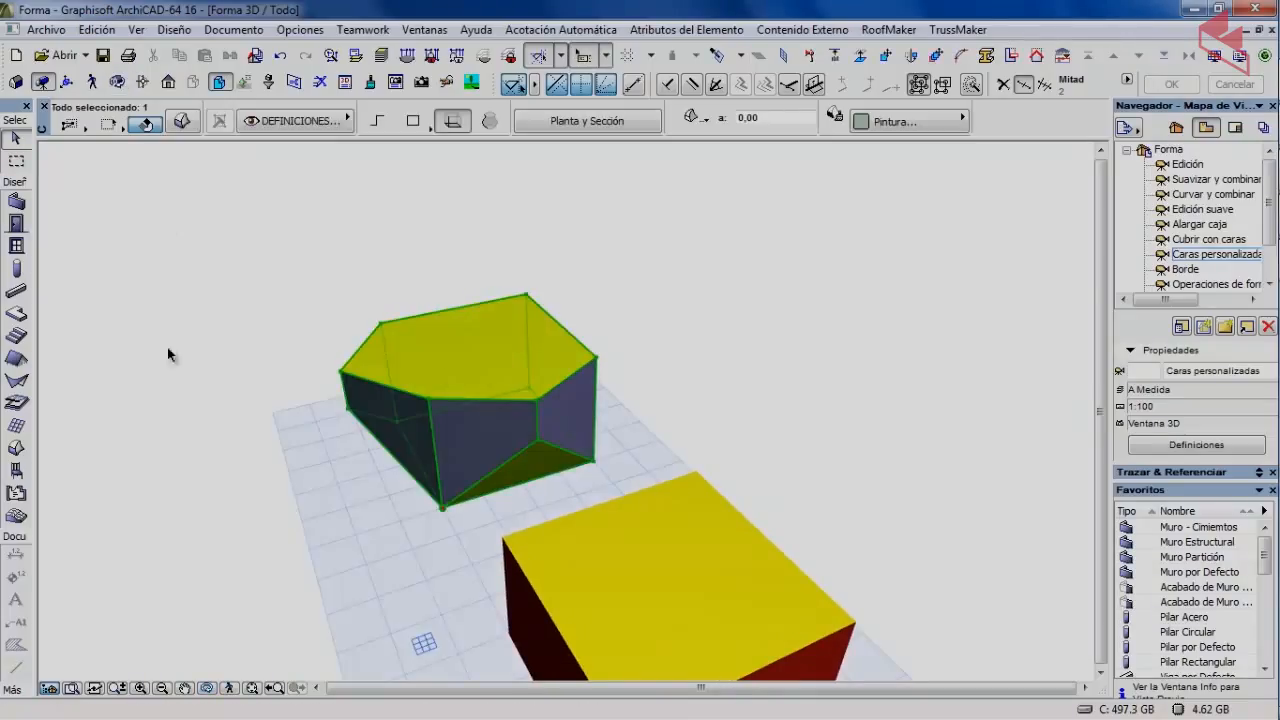
Apply red Pintura-06 to the top face and all similar faces, then orbit to check.
{"action": "left_click", "coordinate": [482, 352]}
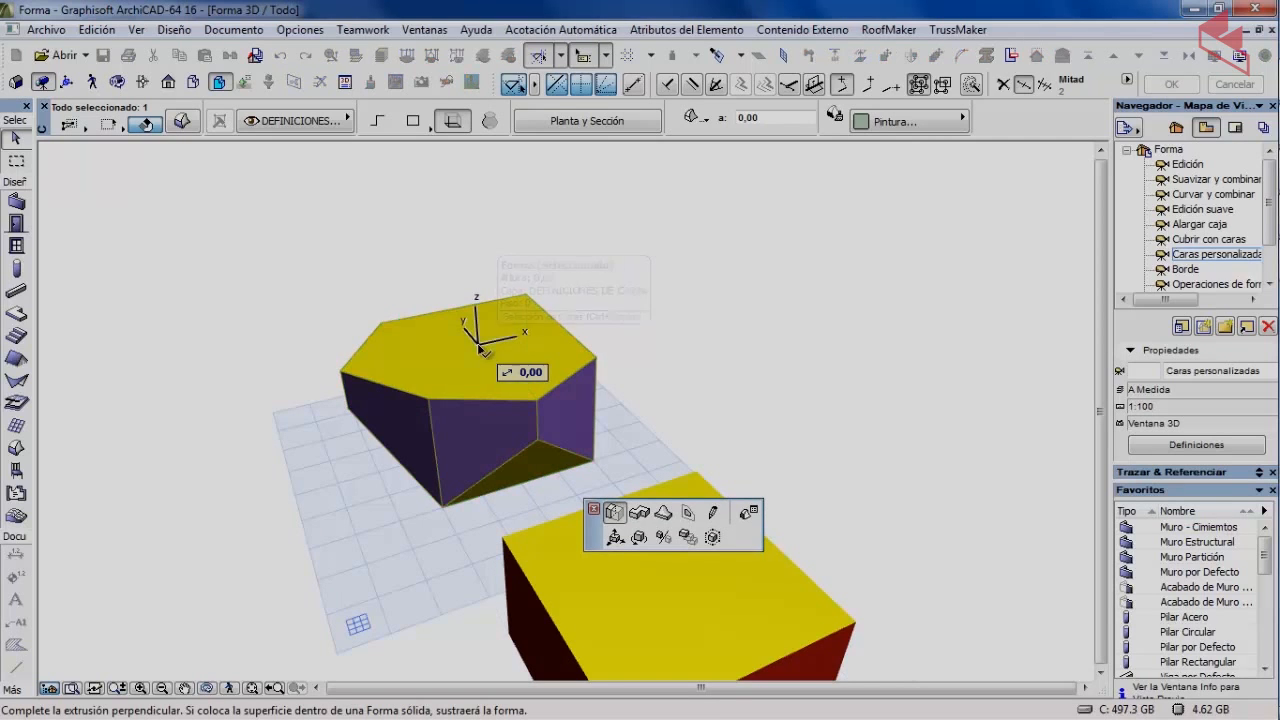
{"action": "left_click", "coordinate": [749, 512]}
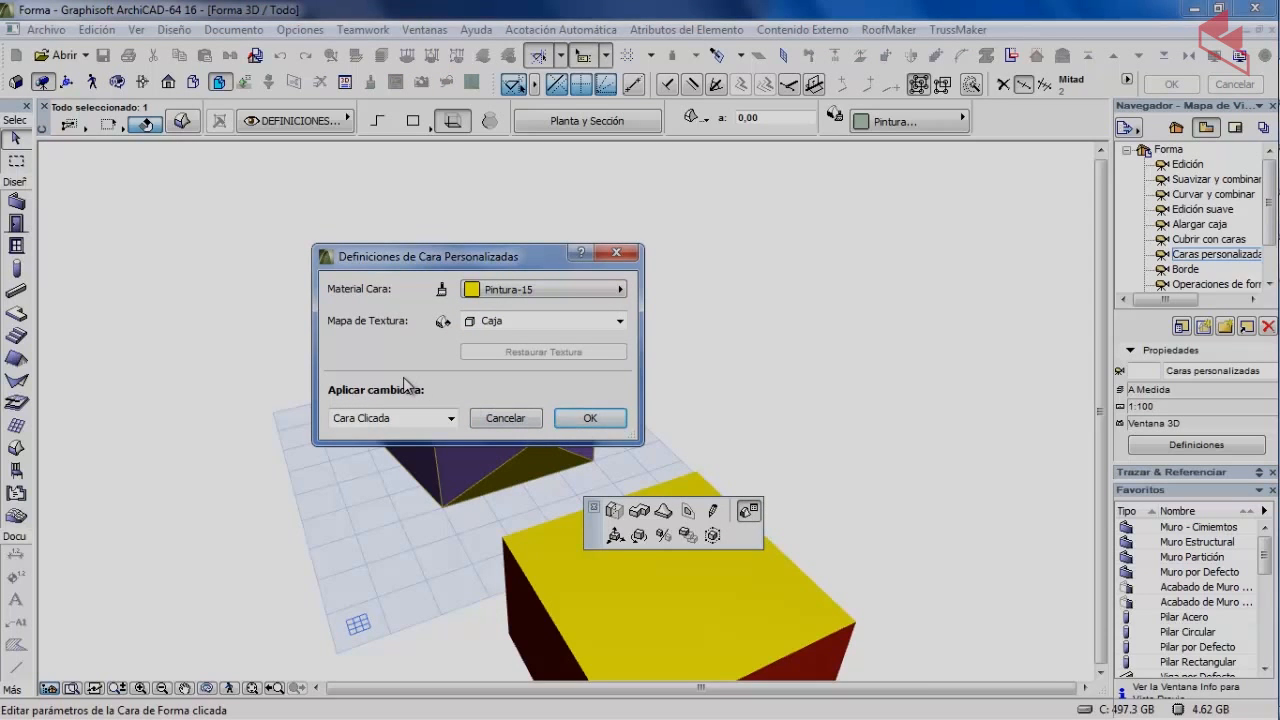
{"action": "left_click", "coordinate": [530, 291]}
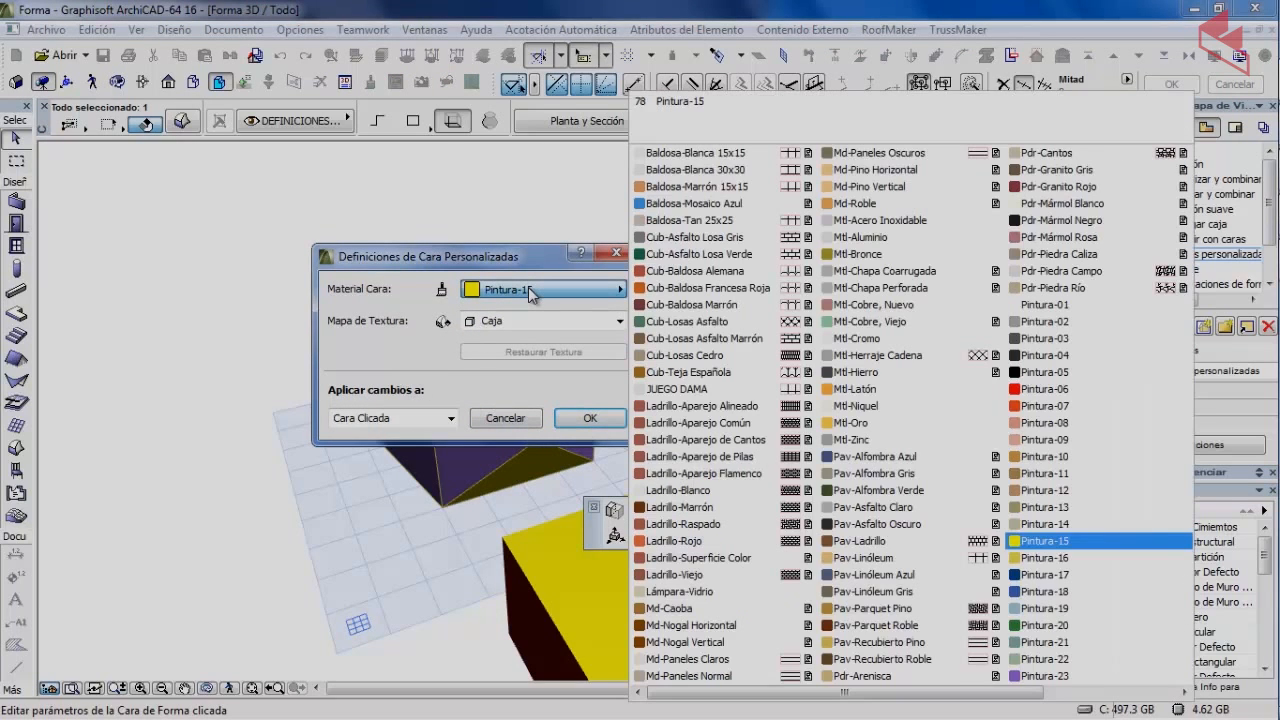
{"action": "left_click", "coordinate": [1042, 391]}
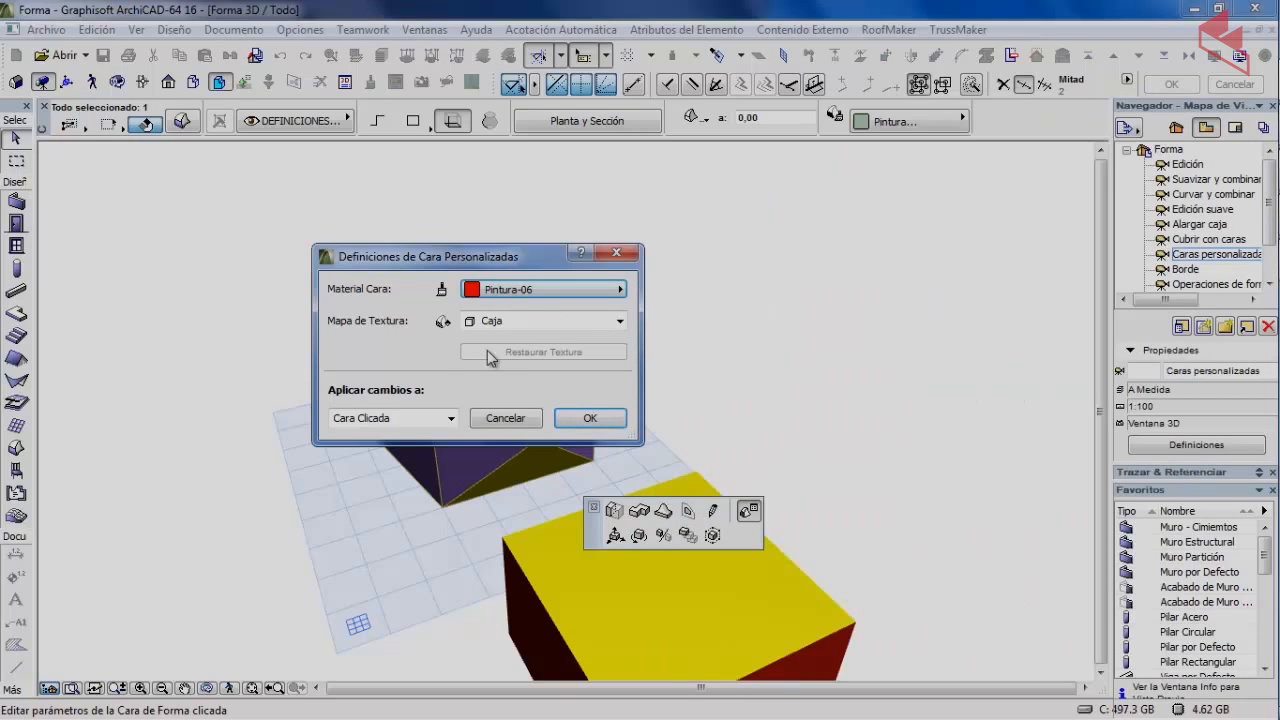
{"action": "left_click", "coordinate": [405, 420]}
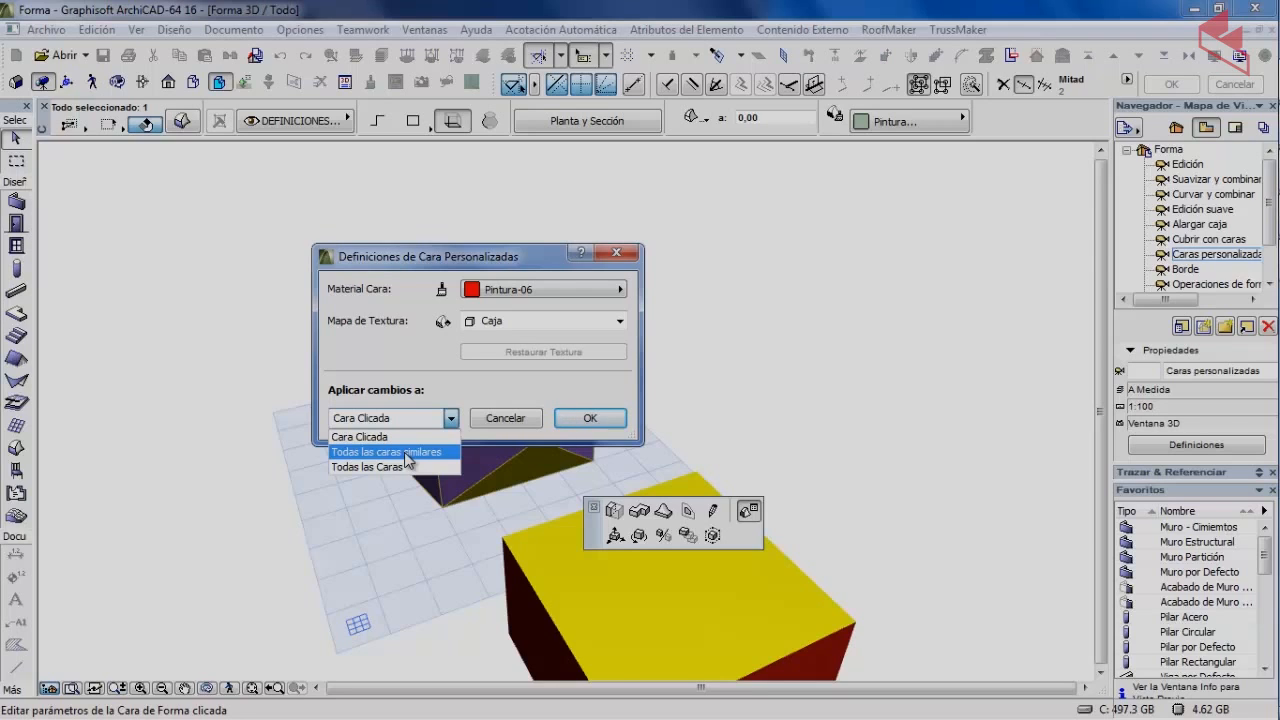
{"action": "left_click", "coordinate": [405, 453]}
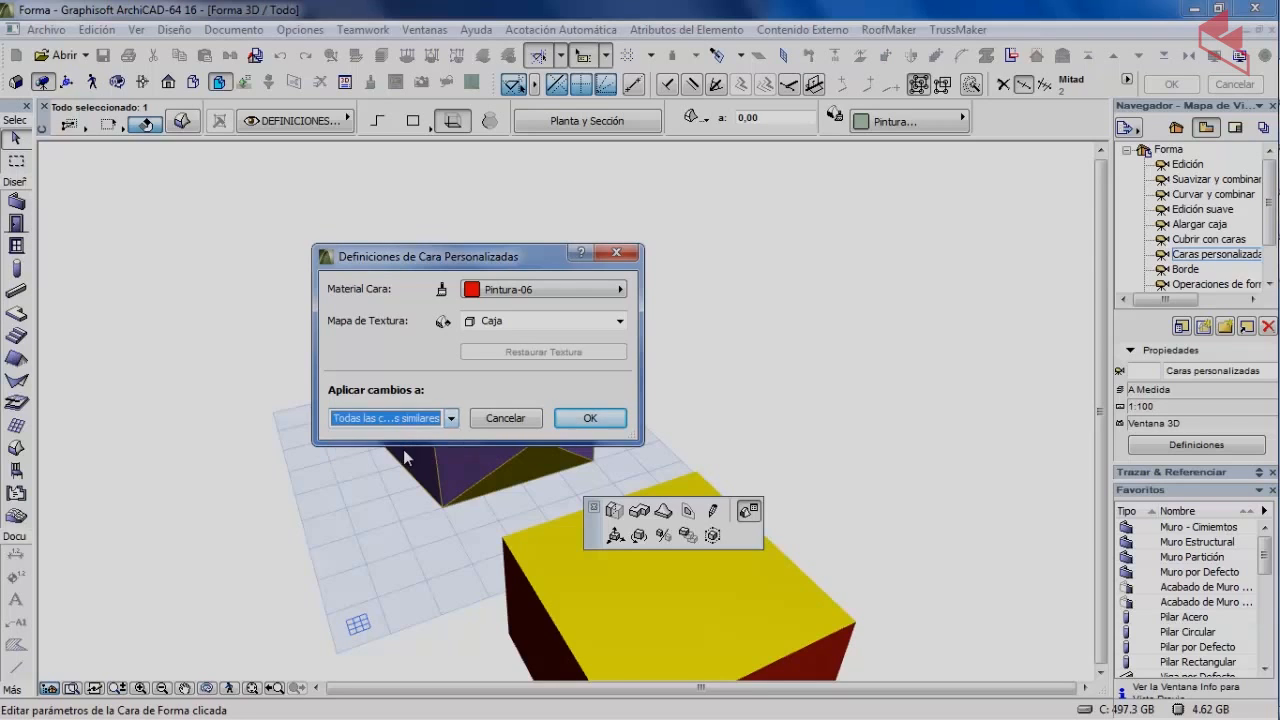
{"action": "left_click", "coordinate": [600, 420]}
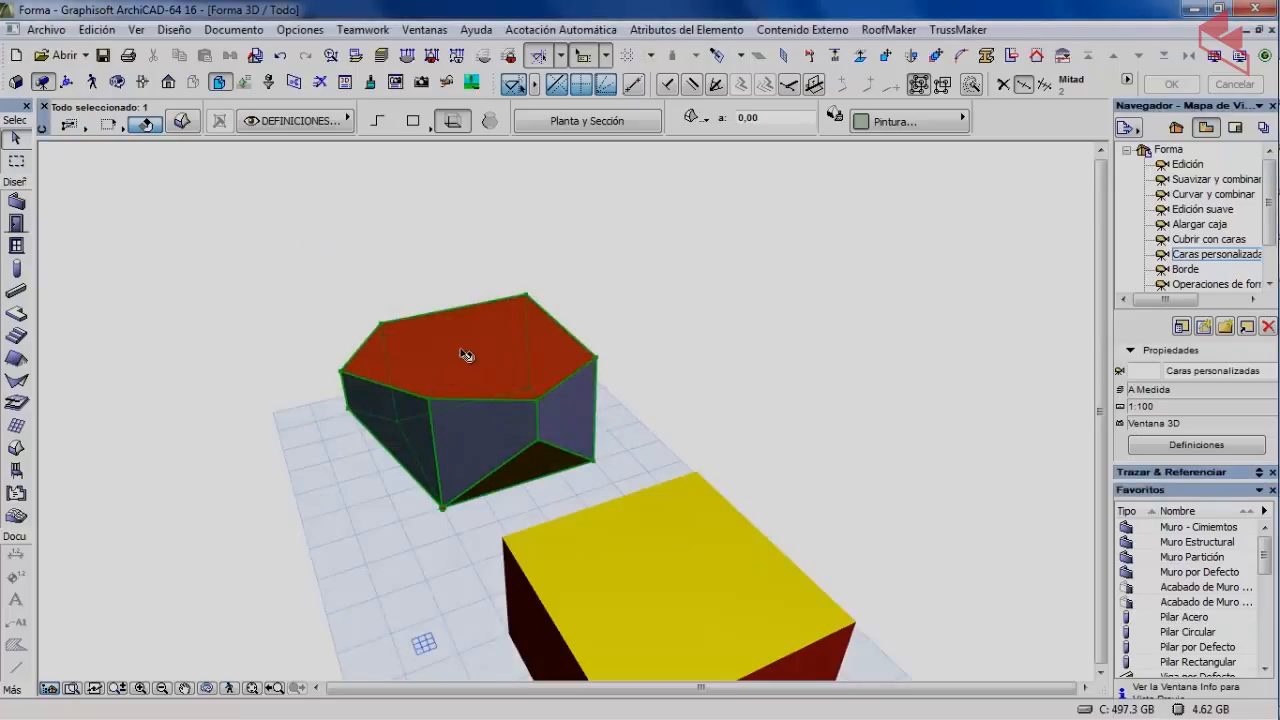
{"action": "left_click", "coordinate": [118, 84]}
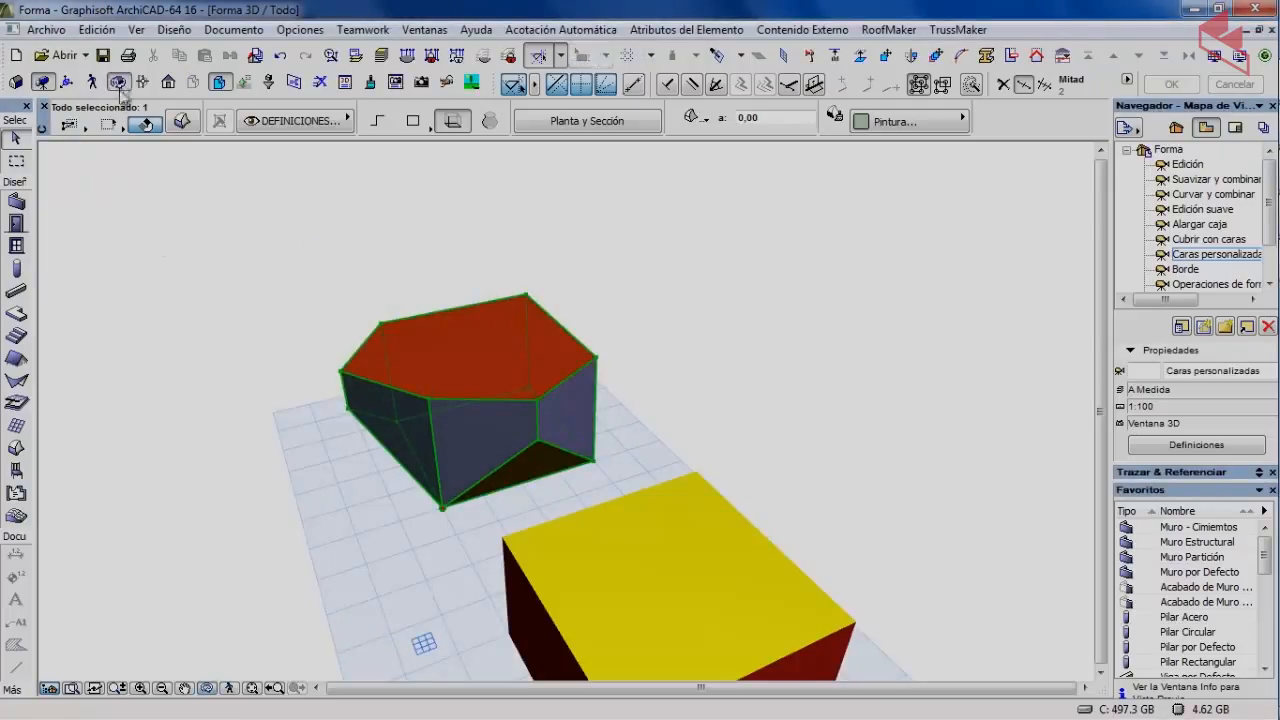
{"action": "left_click_drag", "start_coordinate": [212, 330], "coordinate": [514, 429]}
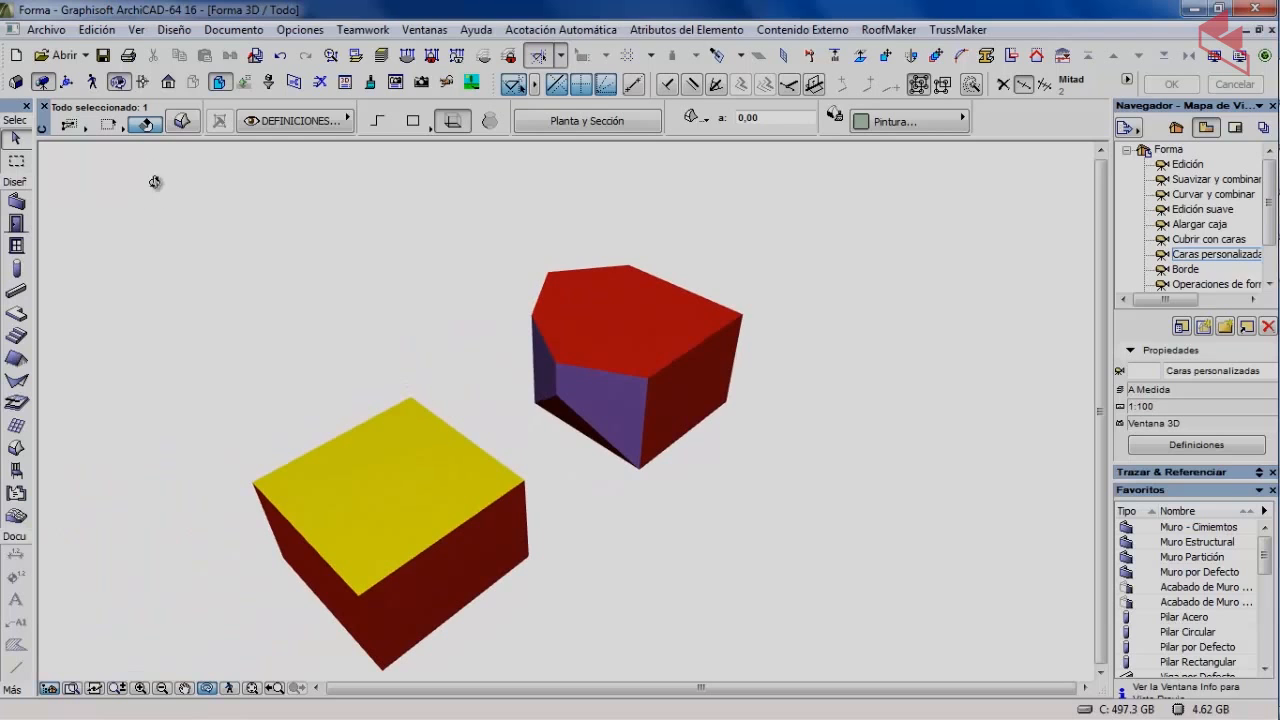
Set every face of the pentagonal morph to grey-green Pintura-22 via Custom Face Settings.
{"action": "left_click", "coordinate": [118, 84]}
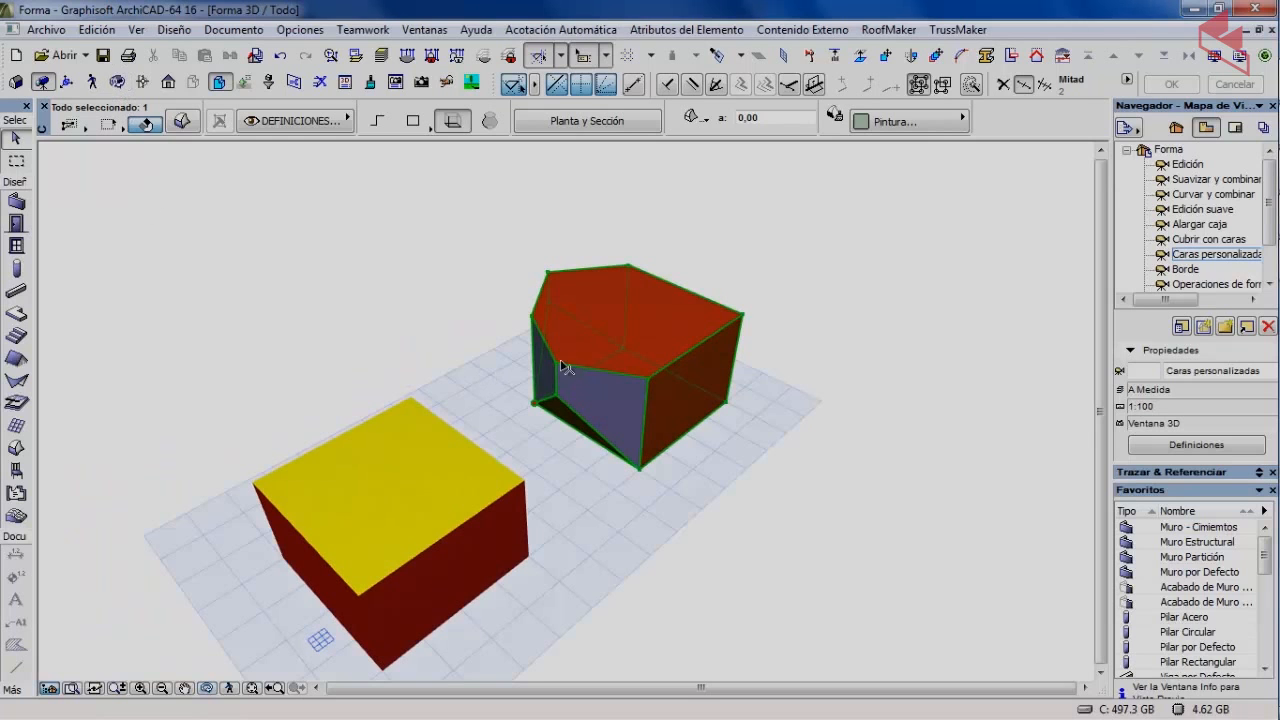
{"action": "left_click", "coordinate": [607, 309]}
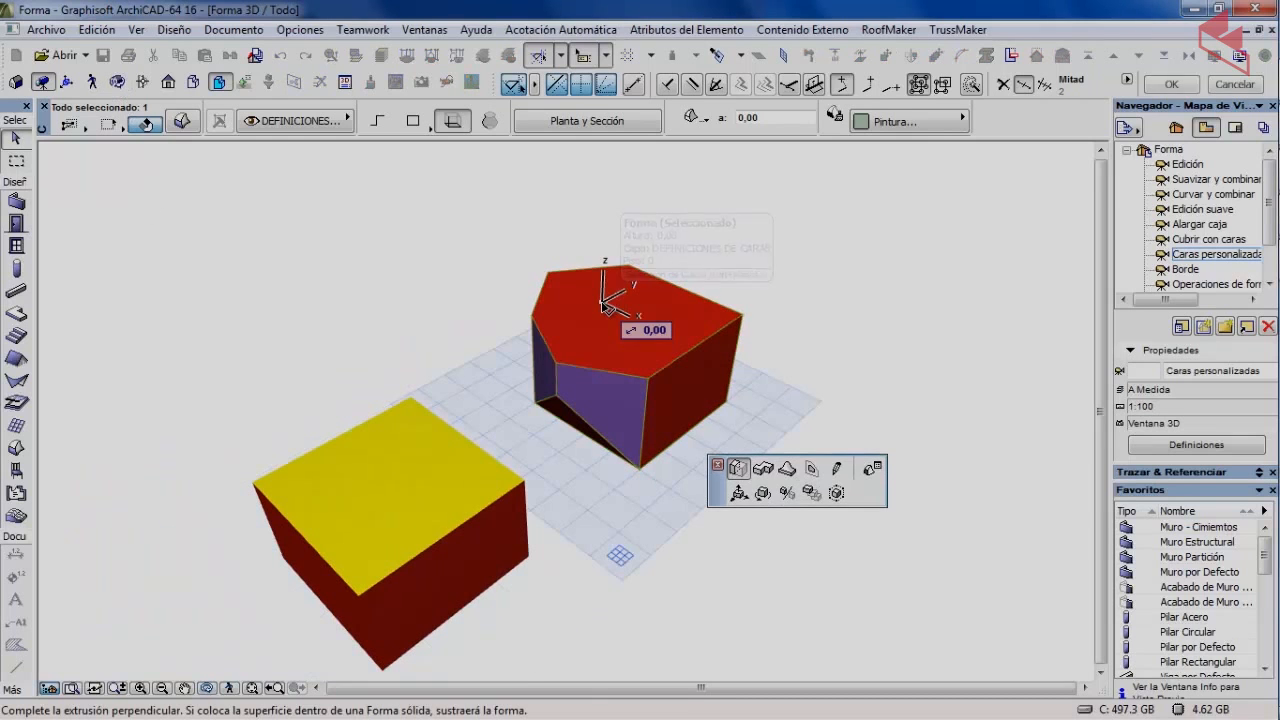
{"action": "left_click", "coordinate": [870, 470]}
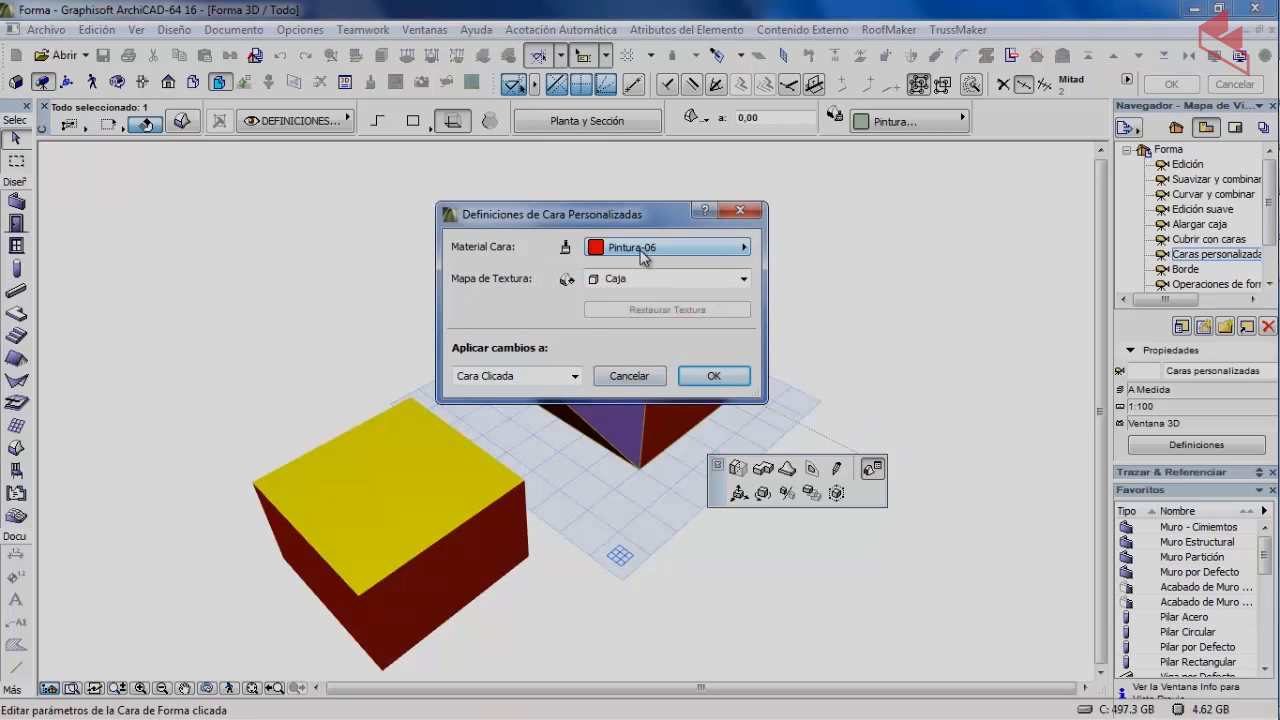
{"action": "left_click", "coordinate": [643, 257]}
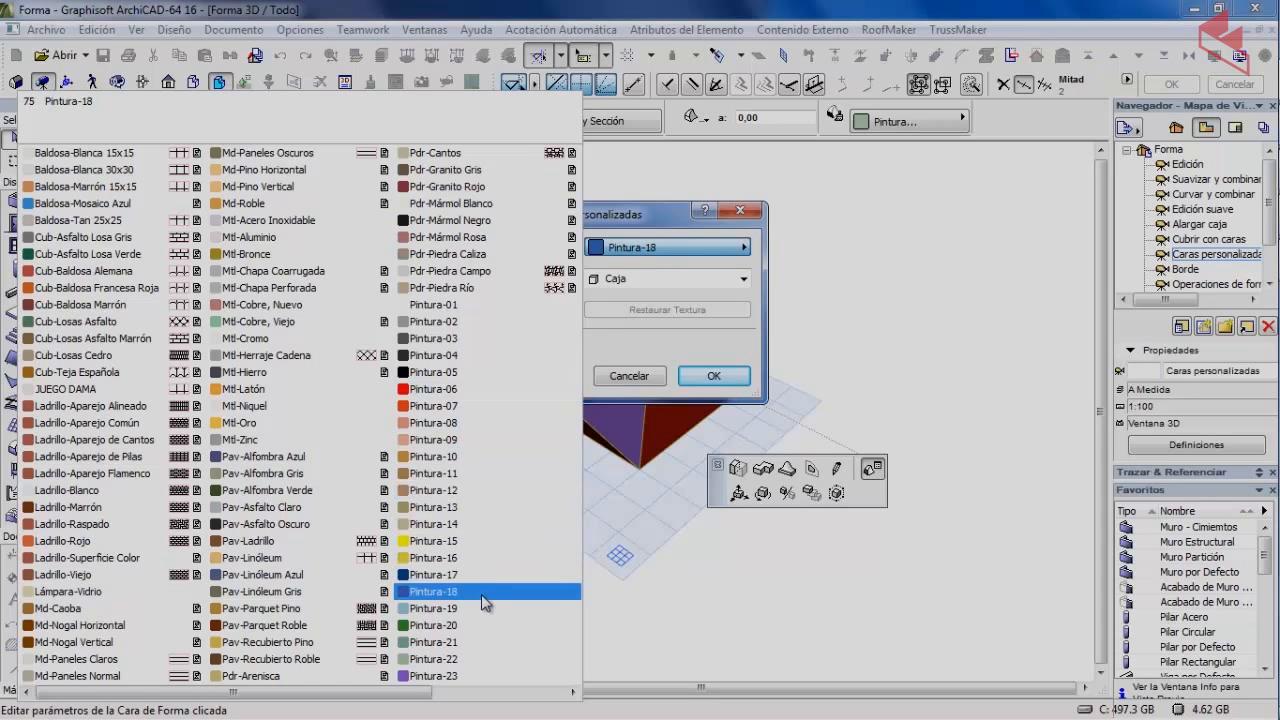
{"action": "left_click", "coordinate": [446, 659]}
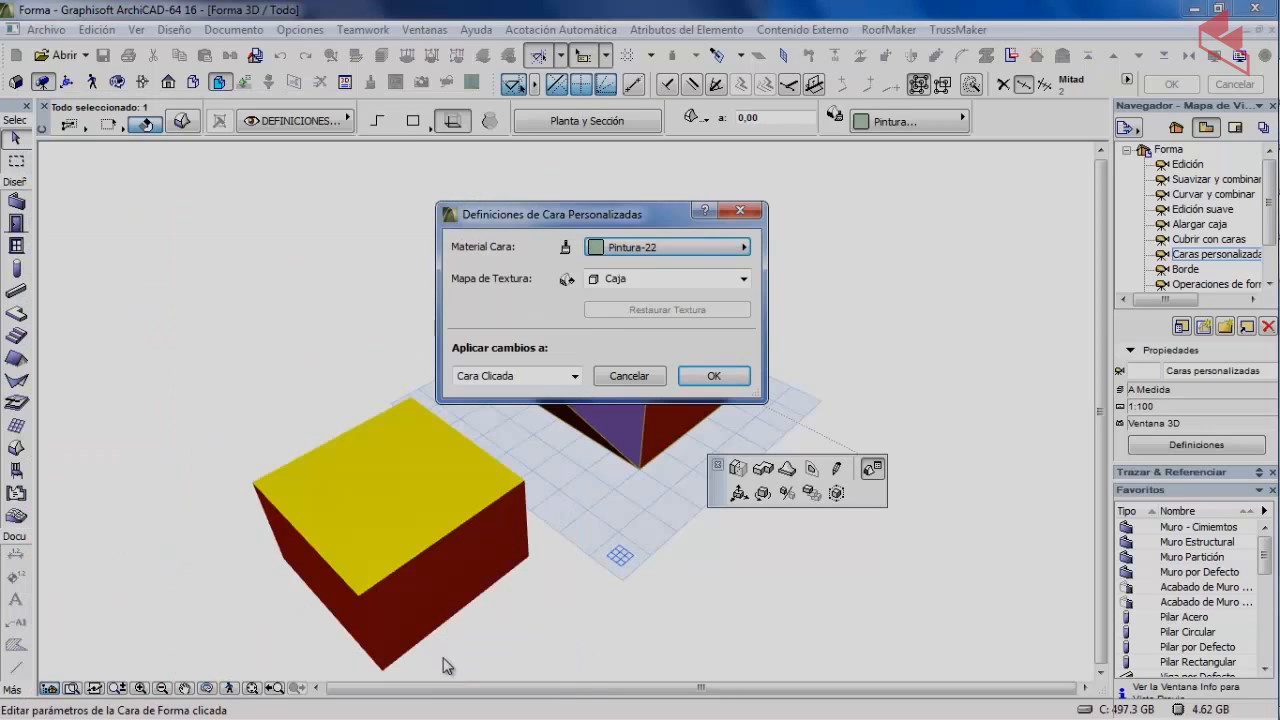
{"action": "left_click", "coordinate": [488, 380]}
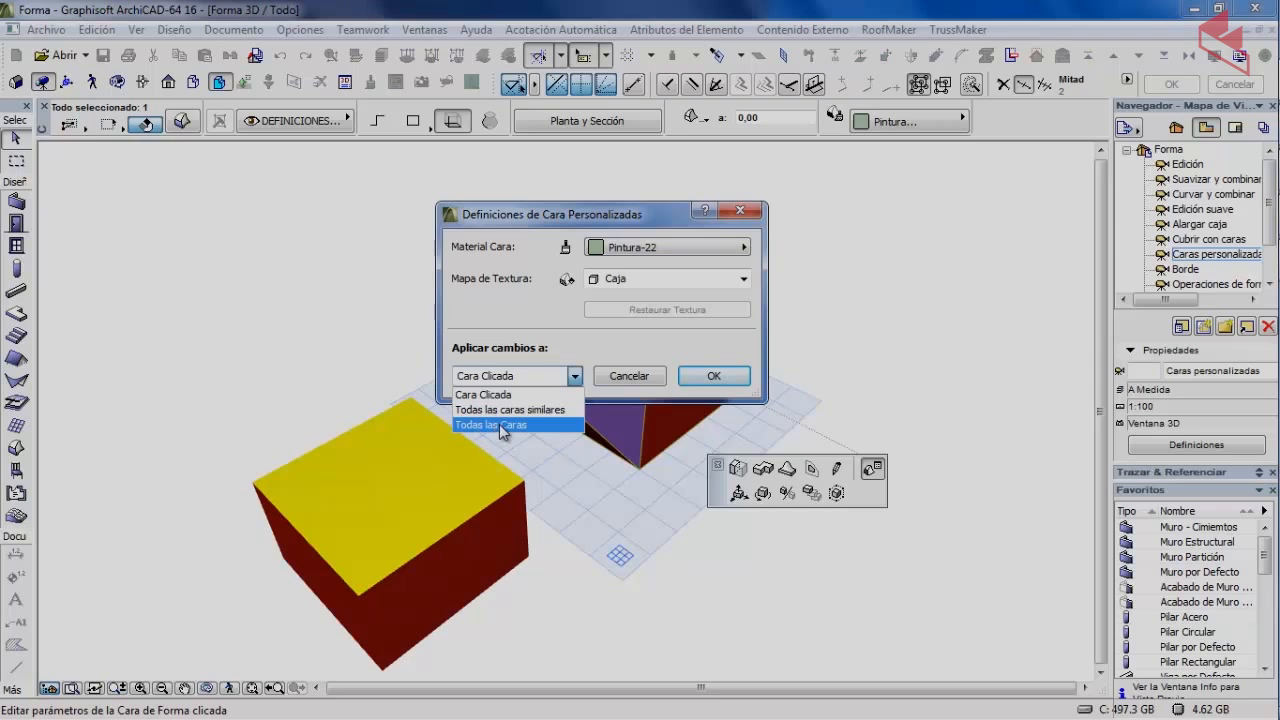
{"action": "left_click", "coordinate": [490, 425]}
{"action": "left_click", "coordinate": [698, 378]}
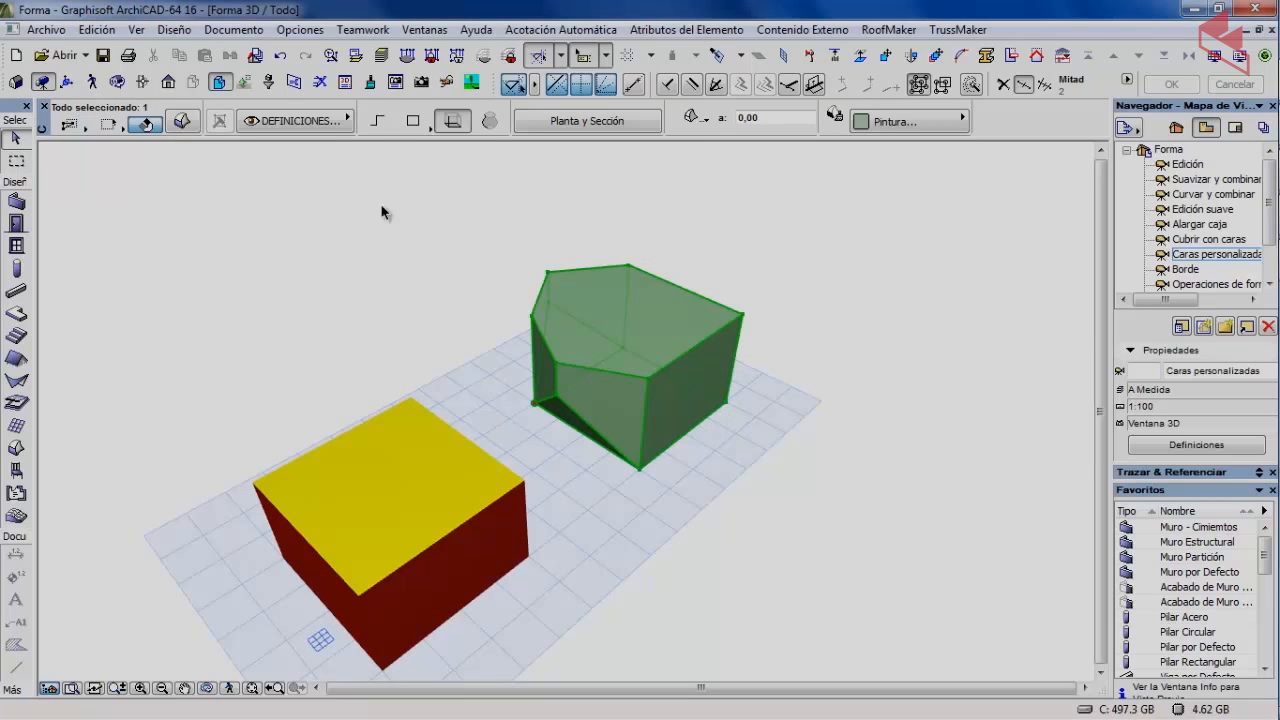
{"action": "left_click", "coordinate": [388, 238]}
Select the box morph and set its edges to Hidden in Morph Selection Settings.
{"action": "middle_click_drag", "start_coordinate": [323, 335], "coordinate": [349, 314], "text": "shift"}
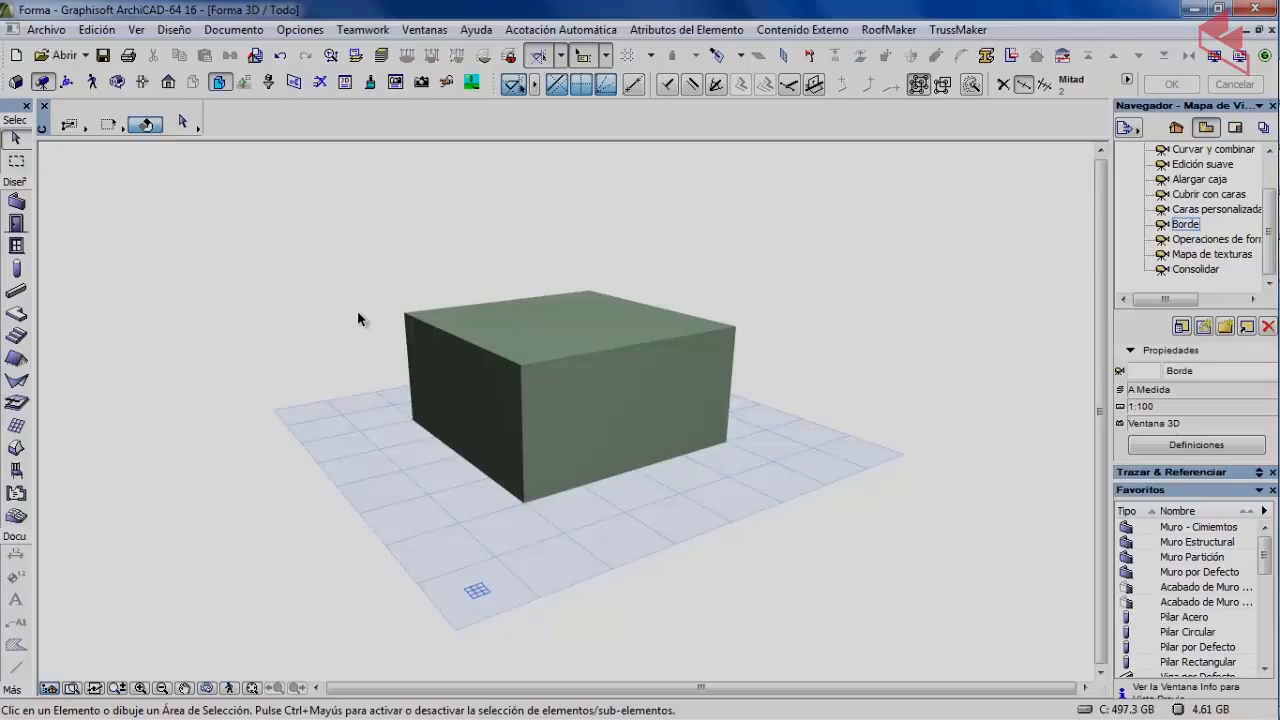
{"action": "key", "text": "ctrl+shift"}
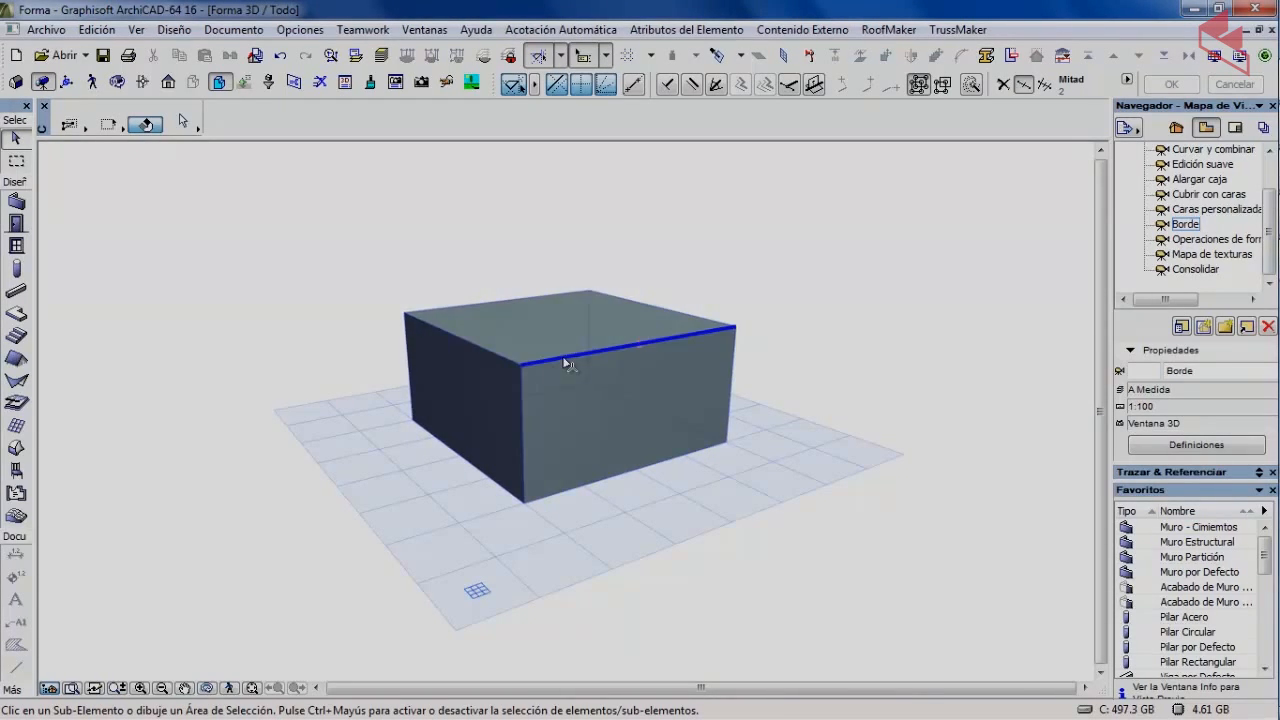
{"action": "left_click", "coordinate": [500, 338]}
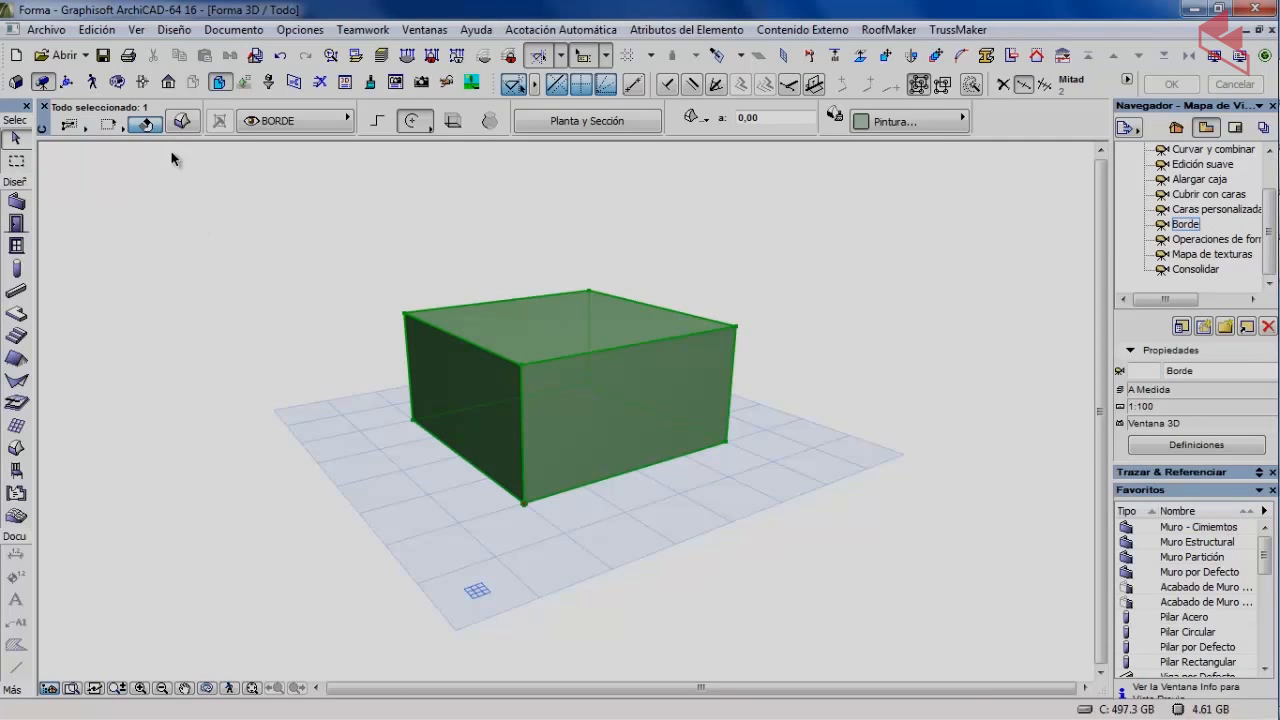
{"action": "left_click", "coordinate": [182, 121]}
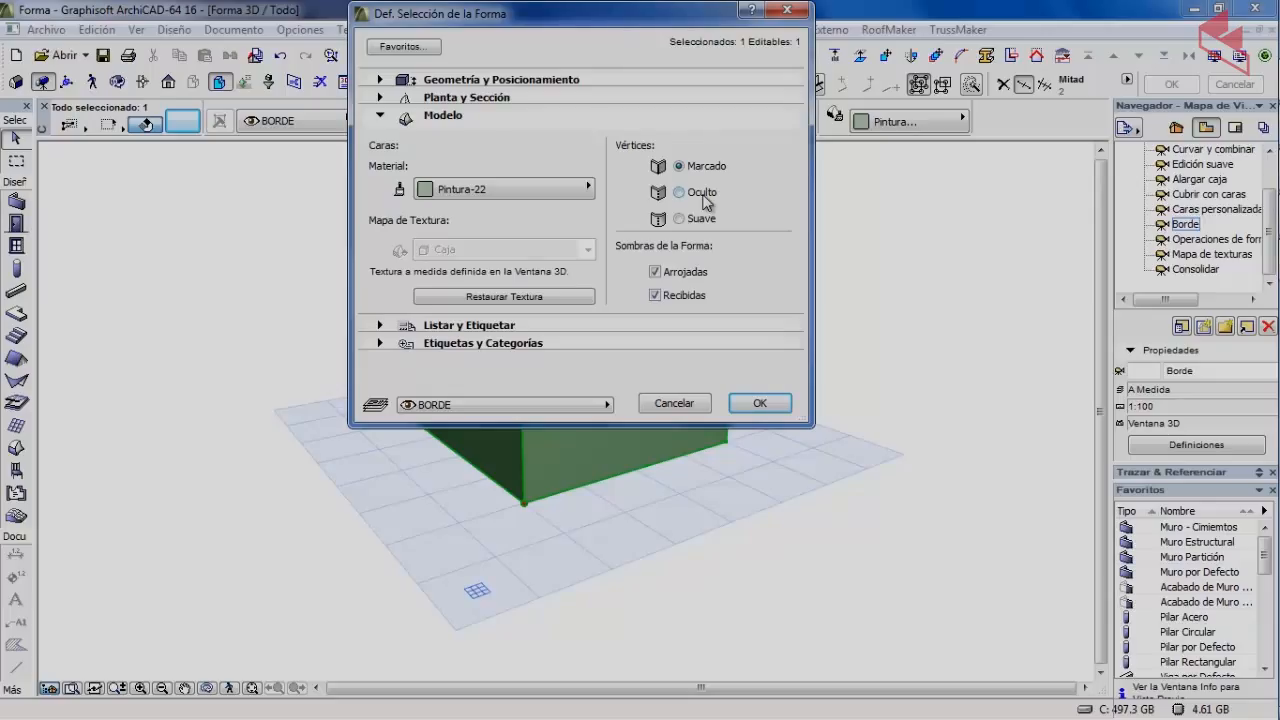
{"action": "left_click", "coordinate": [752, 403]}
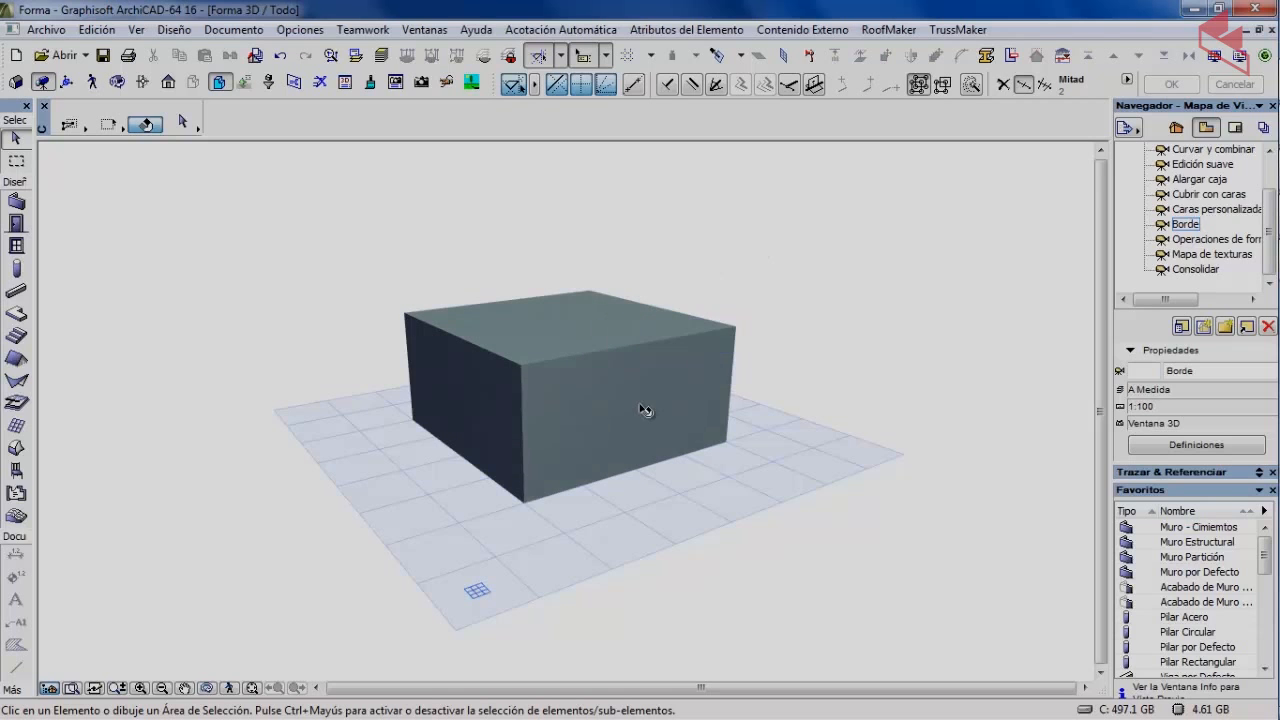
{"action": "key", "text": "ctrl+shift"}
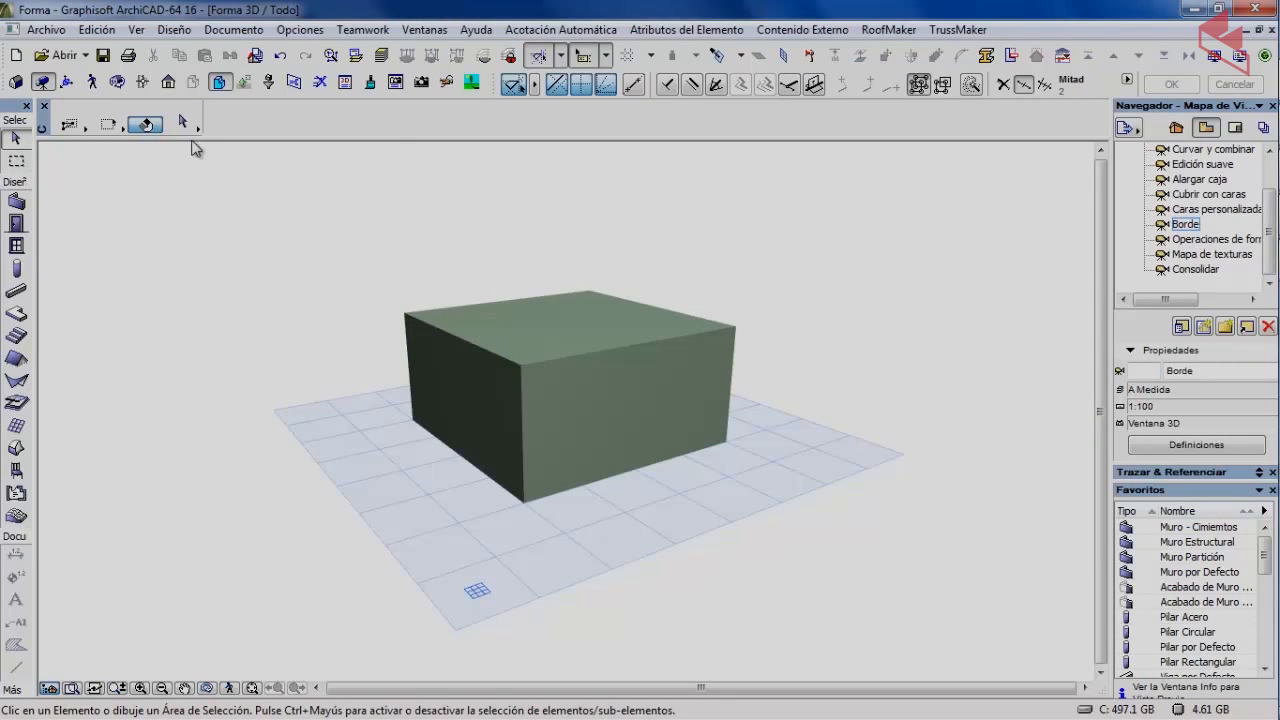
Switch the box's edges to Suave (smooth) in its shape settings.
{"action": "left_click", "coordinate": [490, 324]}
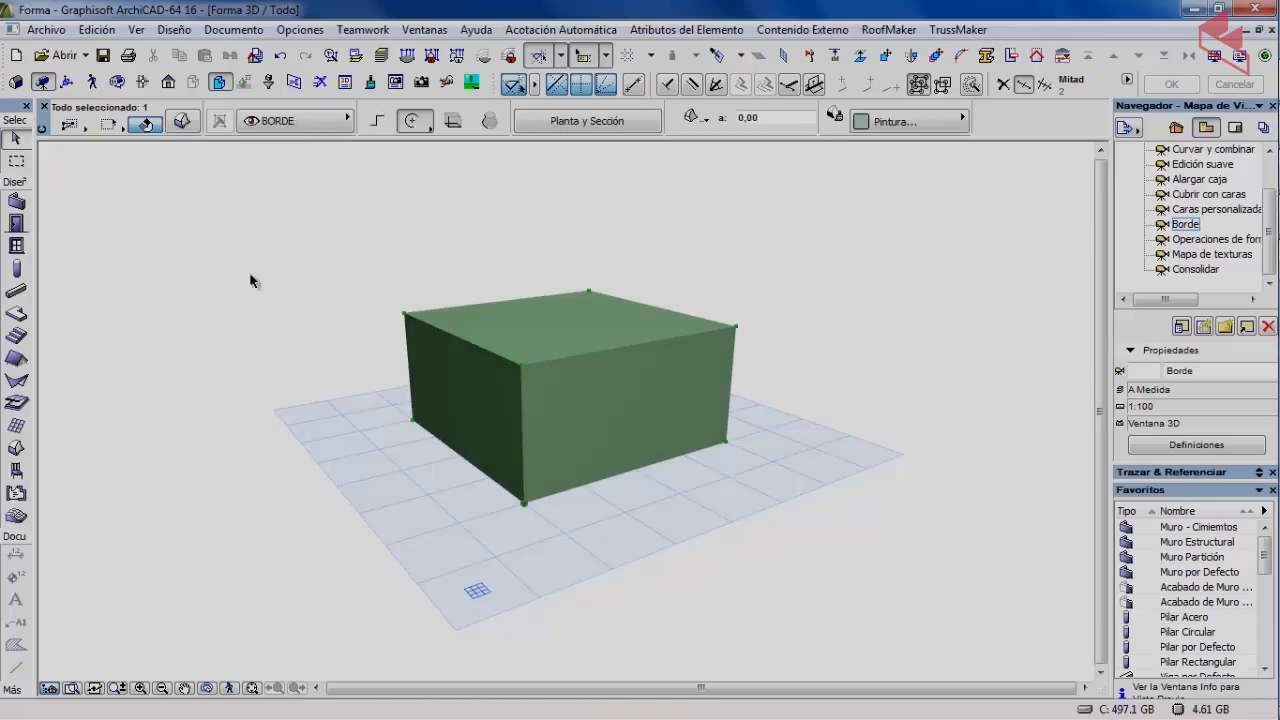
{"action": "left_click", "coordinate": [181, 121]}
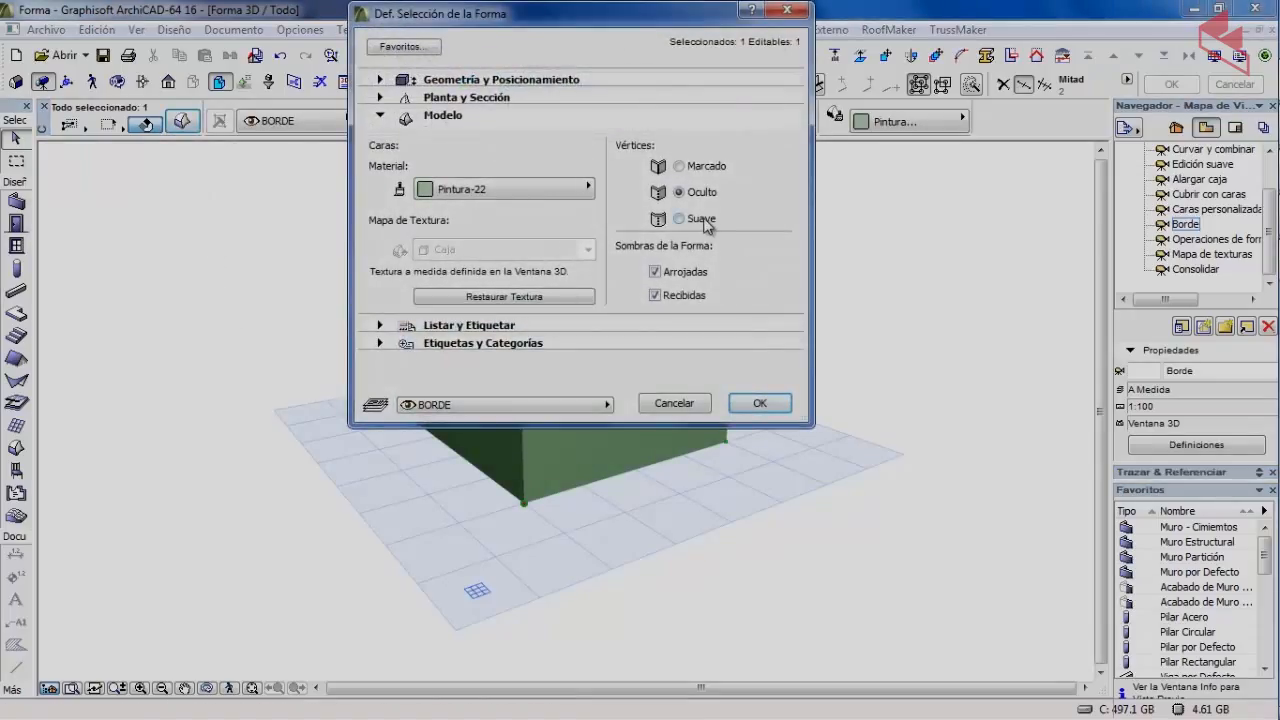
{"action": "left_click", "coordinate": [703, 218]}
{"action": "left_click", "coordinate": [760, 403]}
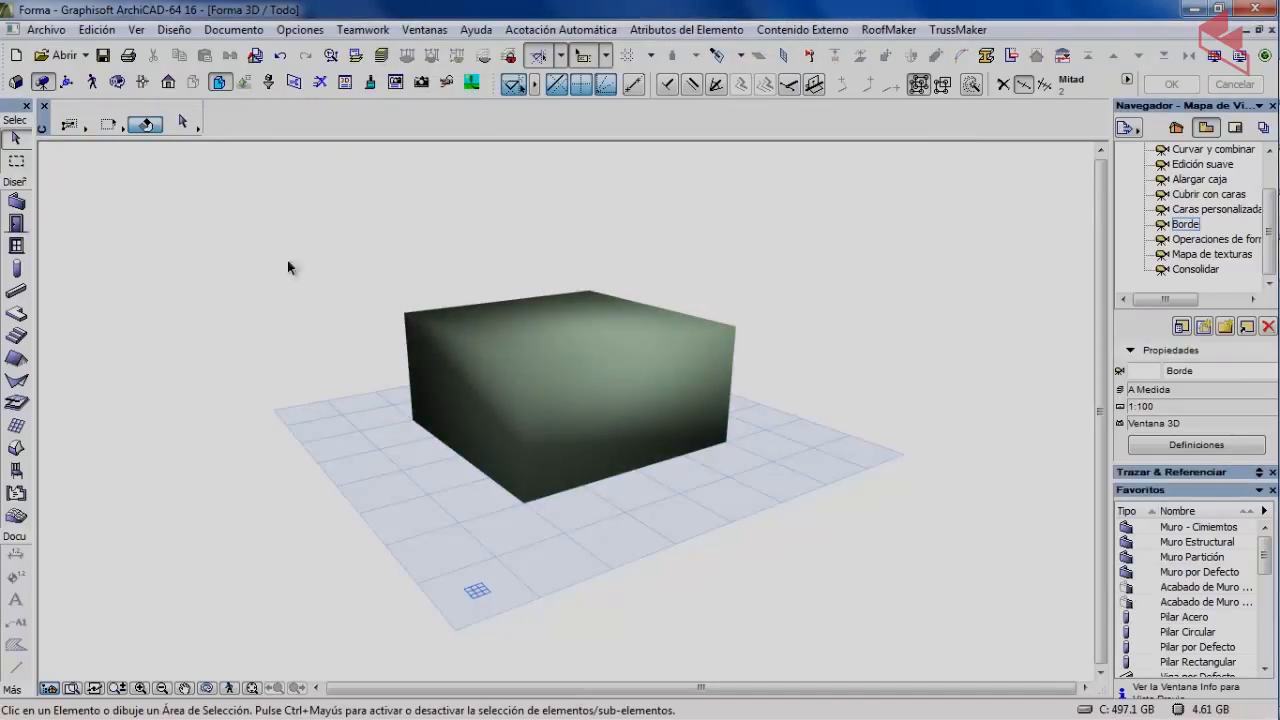
Reselect the box and set its edges back to Oculto.
{"action": "left_click", "coordinate": [561, 337]}
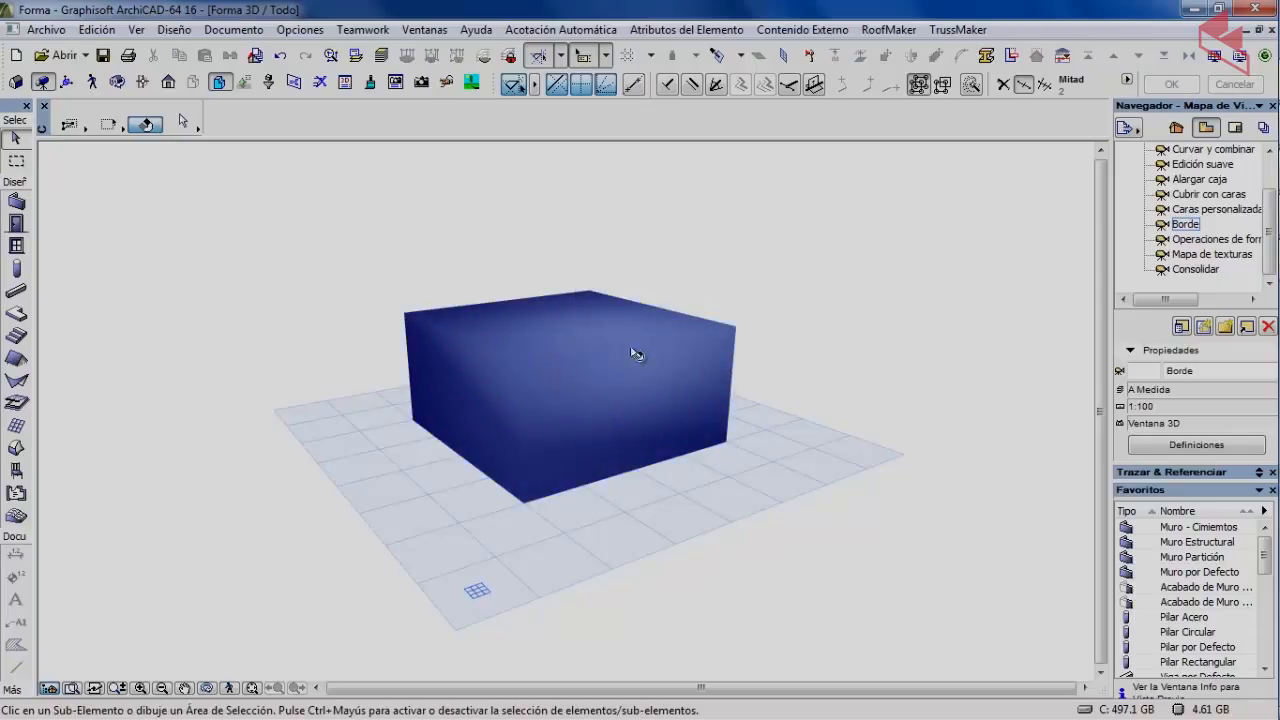
{"action": "left_click", "coordinate": [605, 417], "text": "ctrl+shift"}
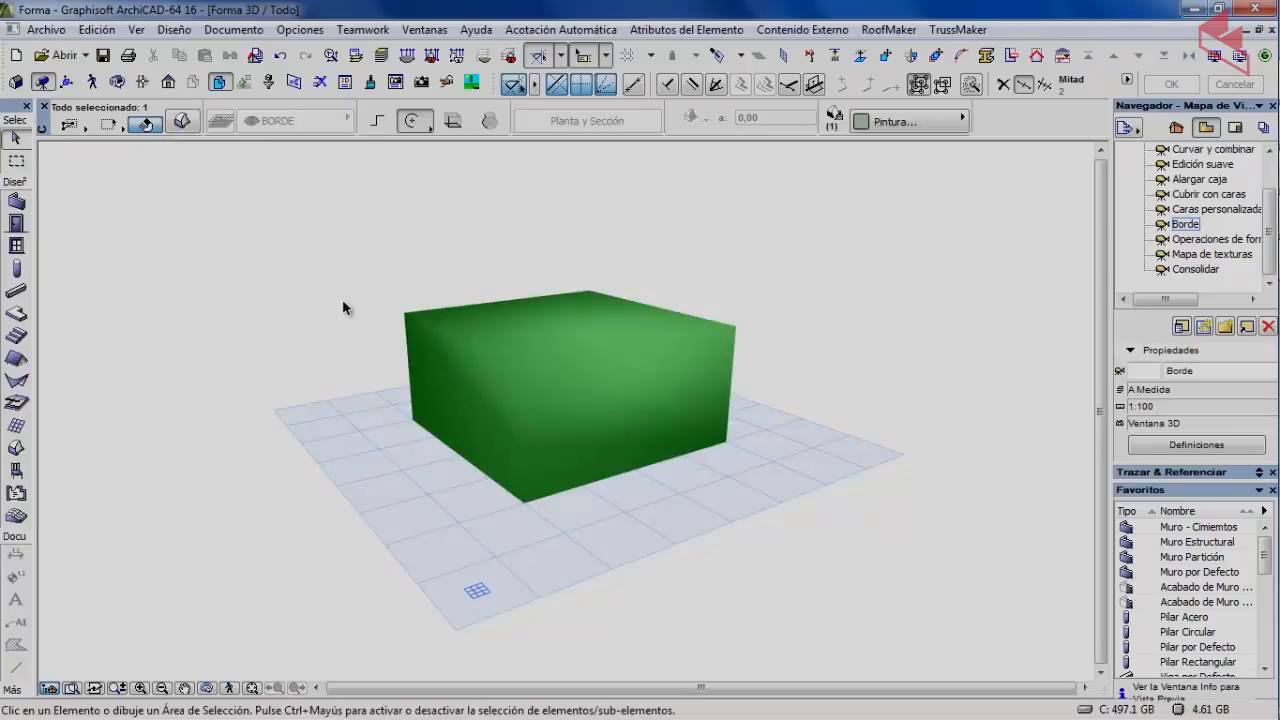
{"action": "left_click", "coordinate": [357, 246]}
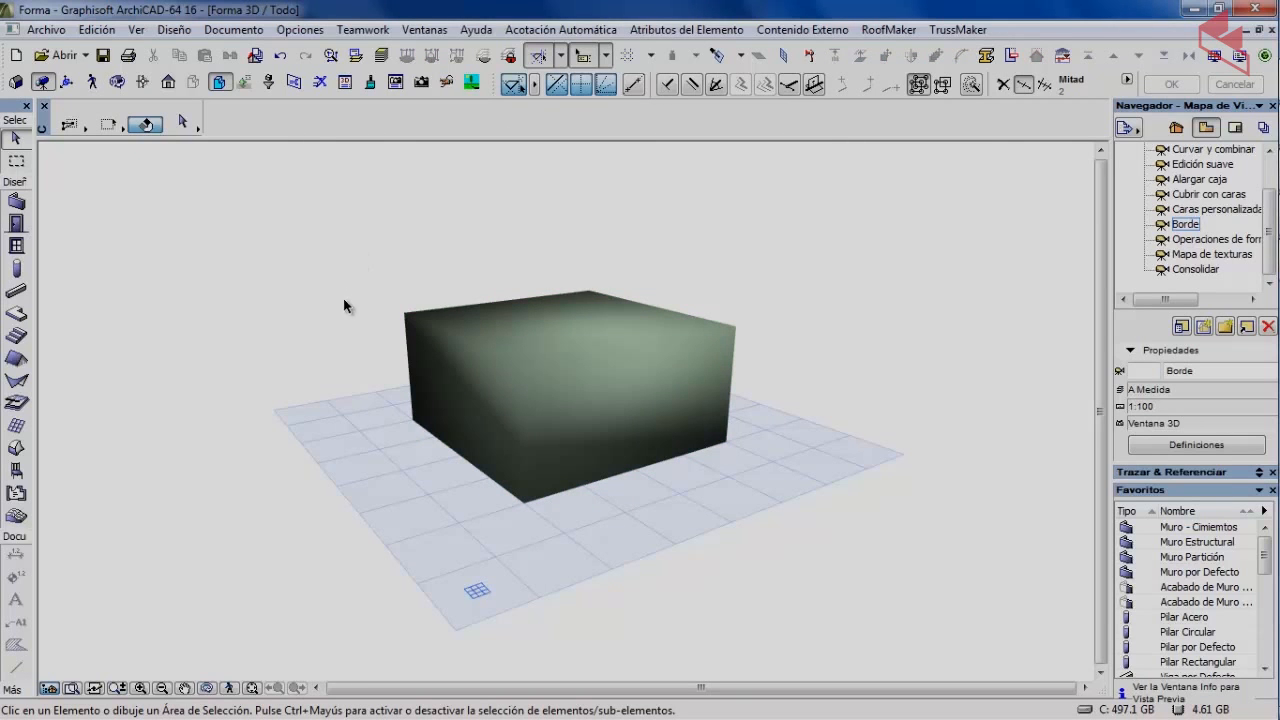
{"action": "left_click", "coordinate": [477, 322]}
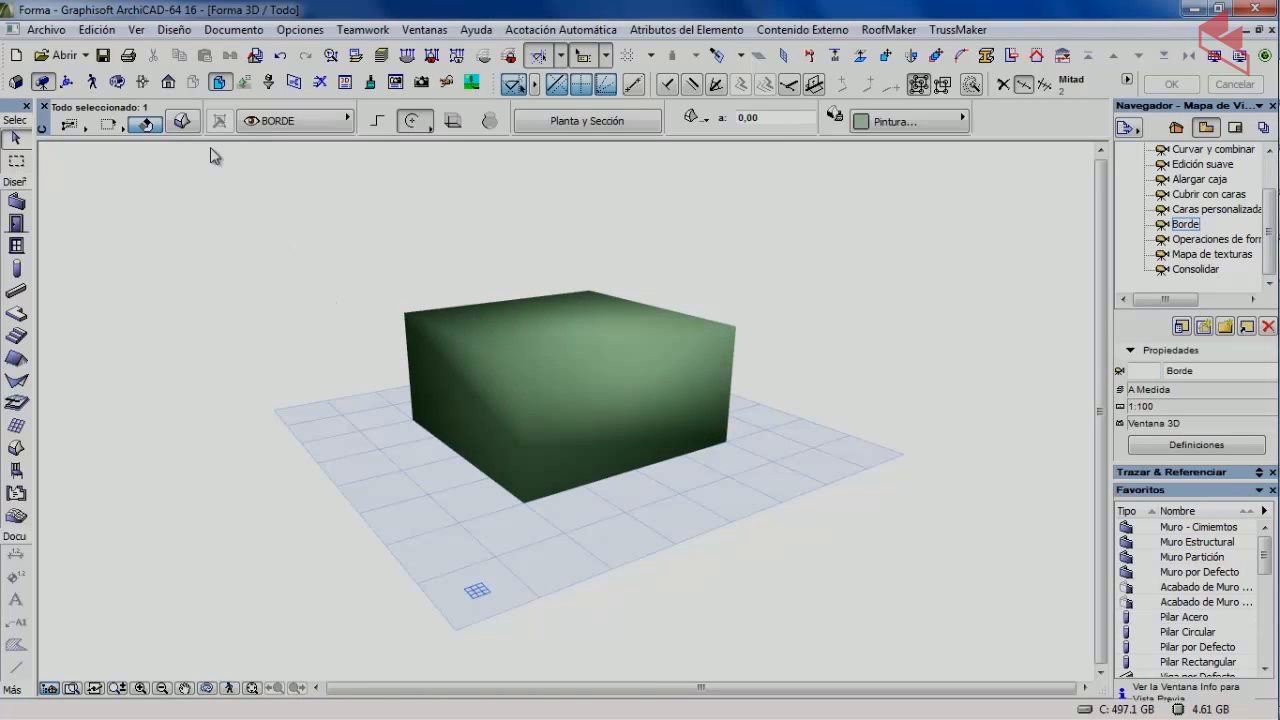
{"action": "left_click", "coordinate": [182, 121]}
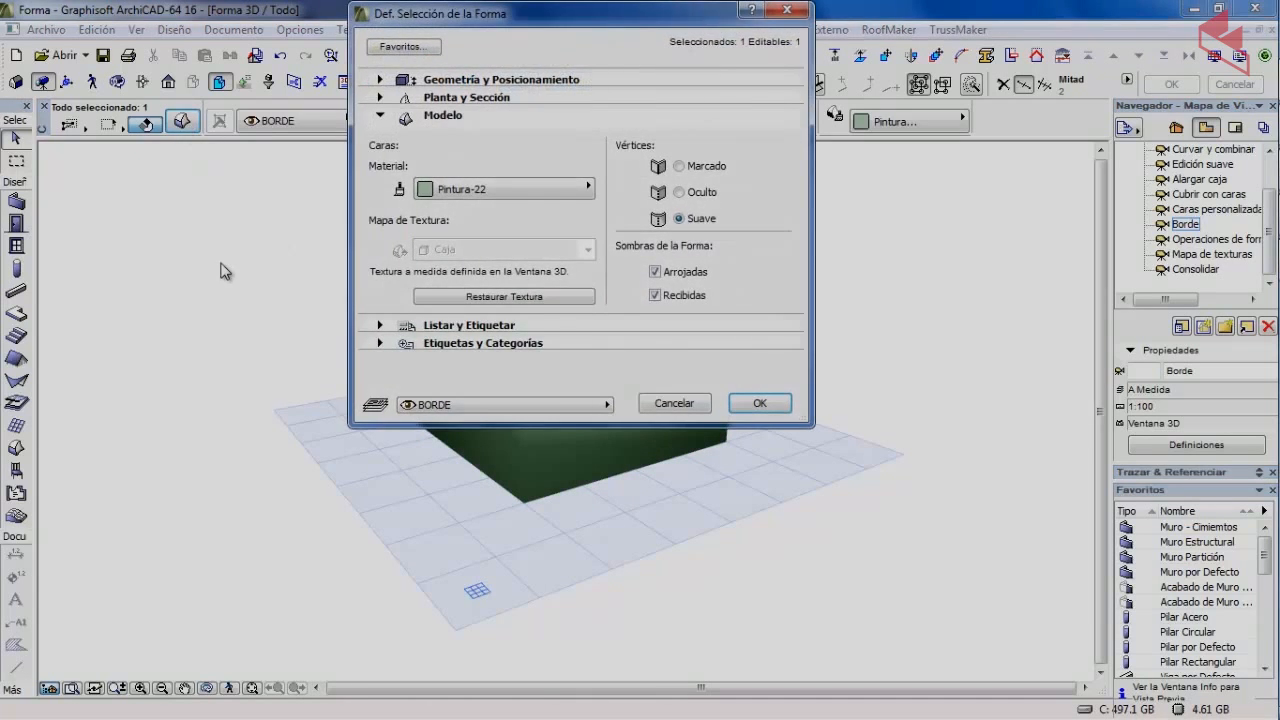
{"action": "left_click", "coordinate": [701, 195]}
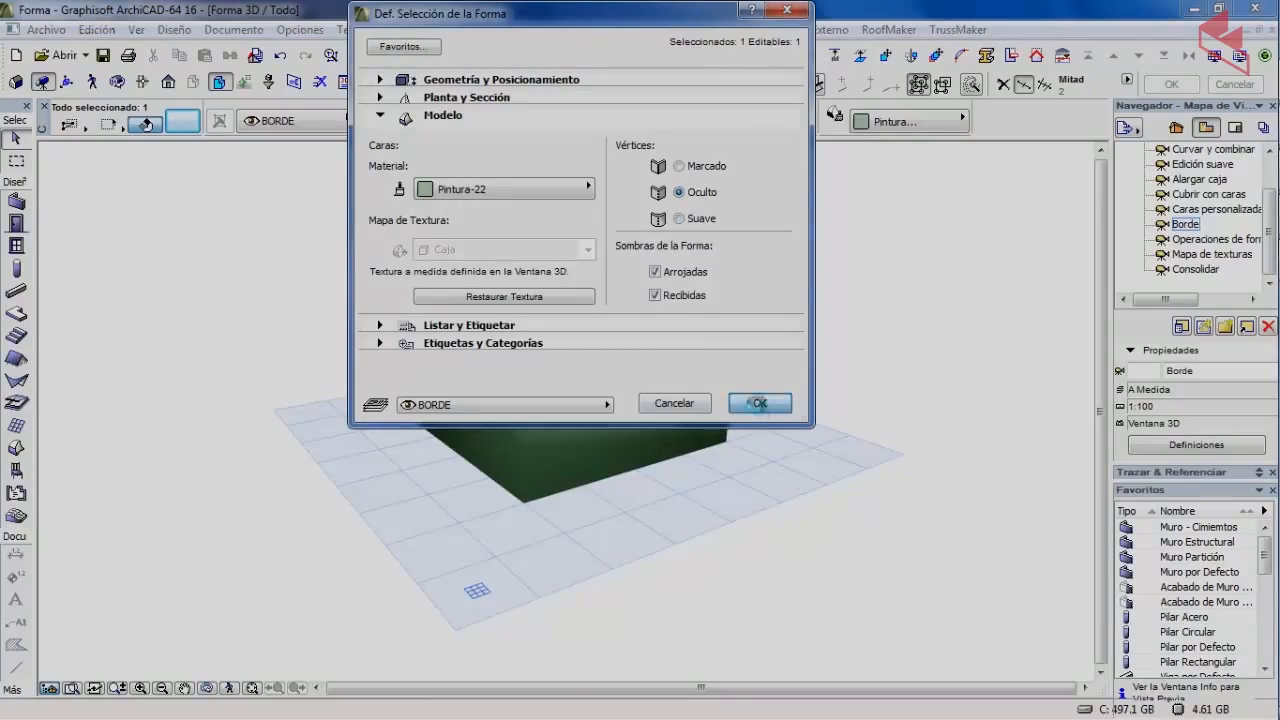
{"action": "left_click", "coordinate": [759, 403]}
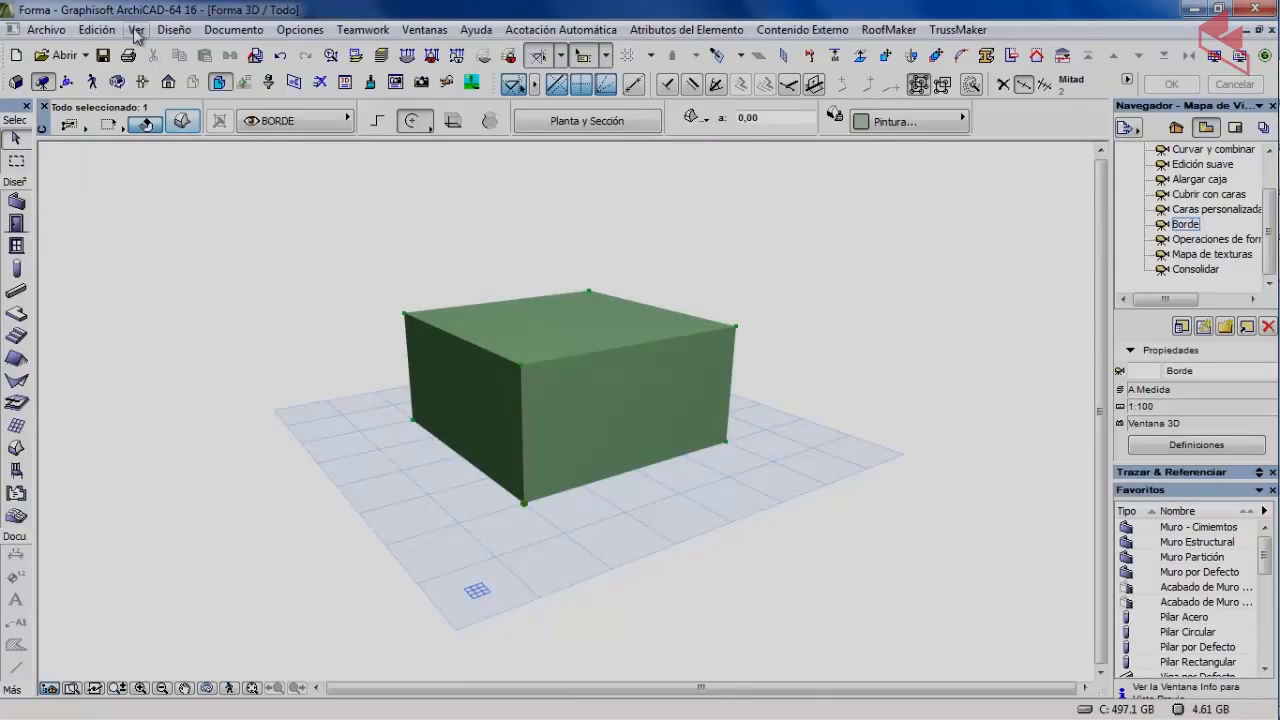
Toggle Diseño > Modificar Forma > Geometría de Forma Oculta and clear the selection.
{"action": "left_click", "coordinate": [174, 30]}
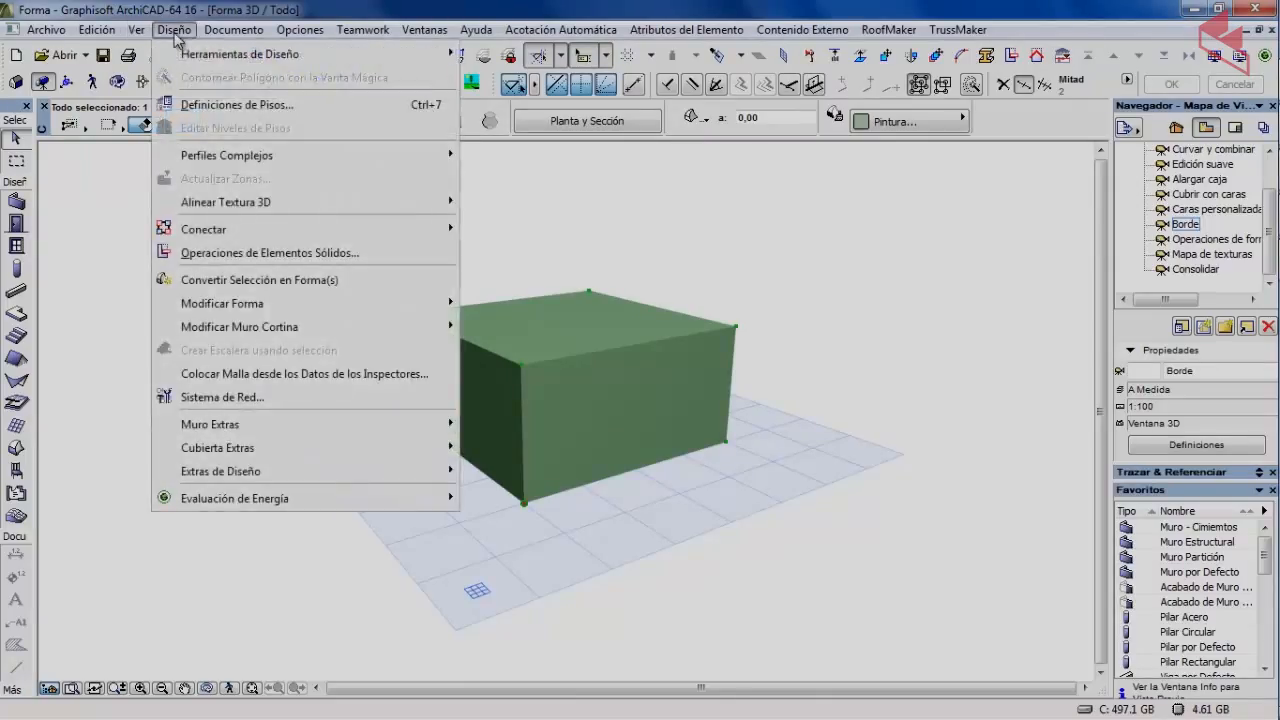
{"action": "mouse_move", "coordinate": [245, 305]}
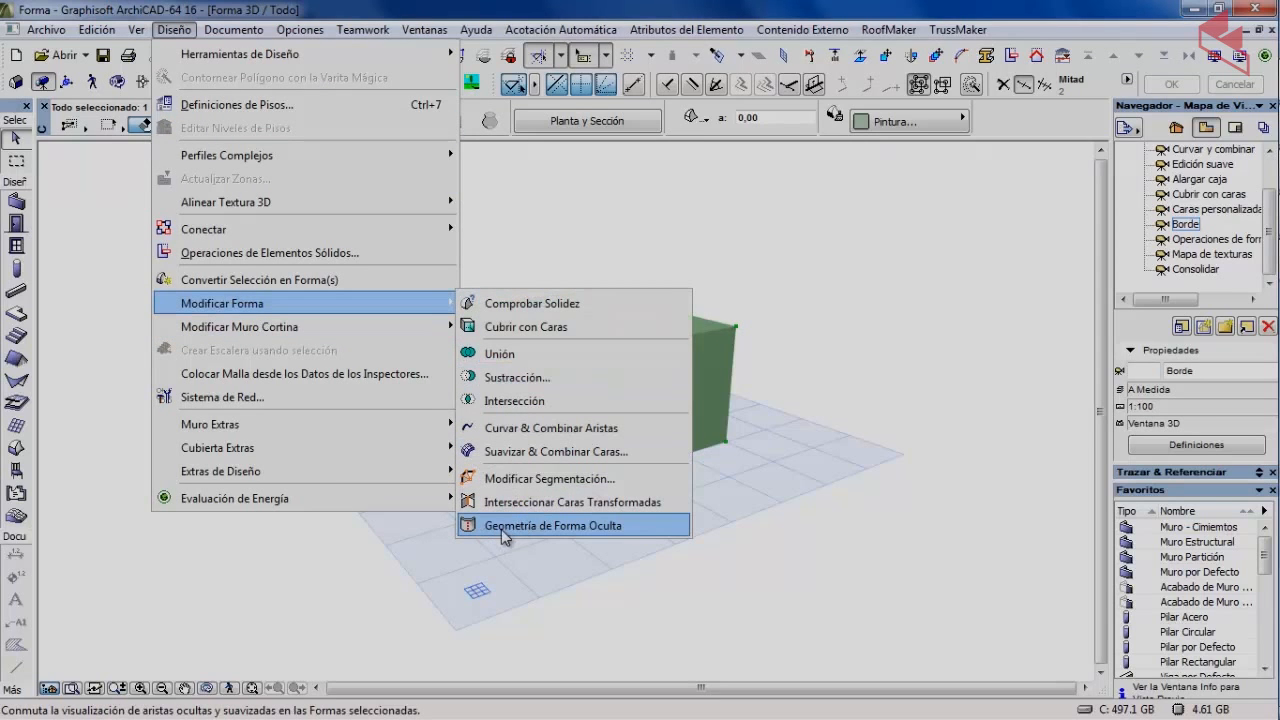
{"action": "left_click", "coordinate": [608, 527]}
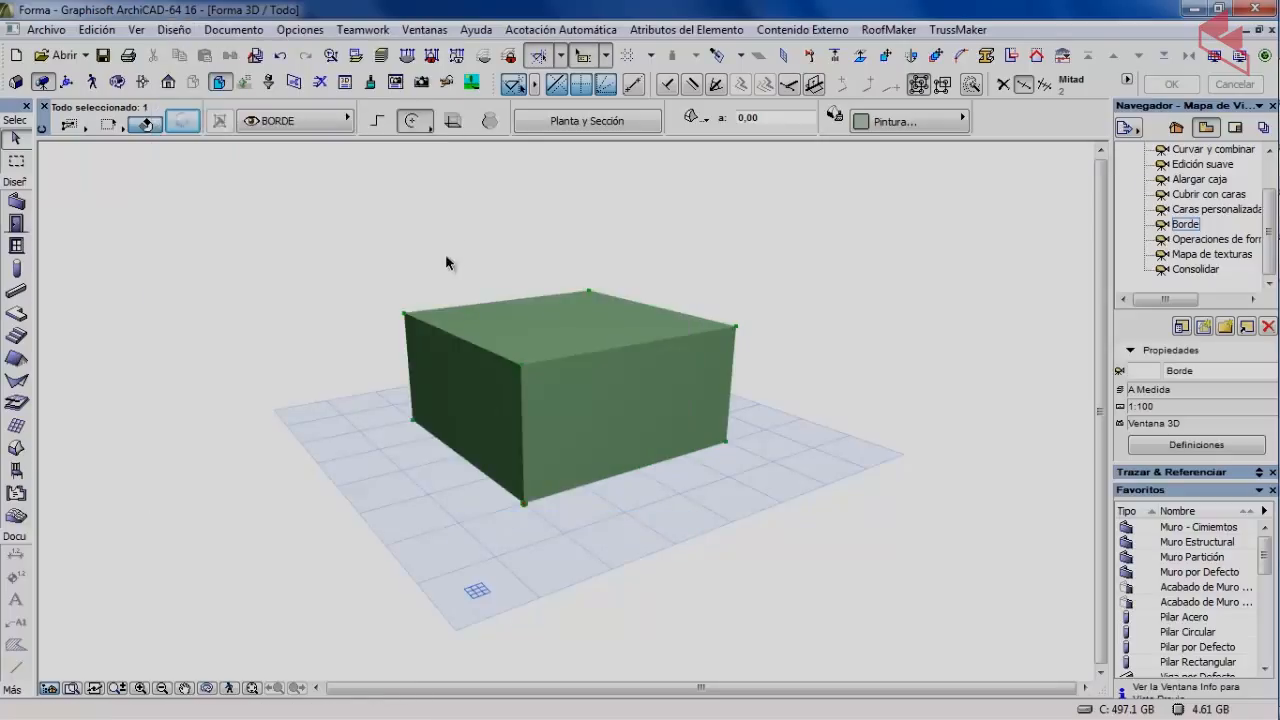
{"action": "key", "text": "Escape"}
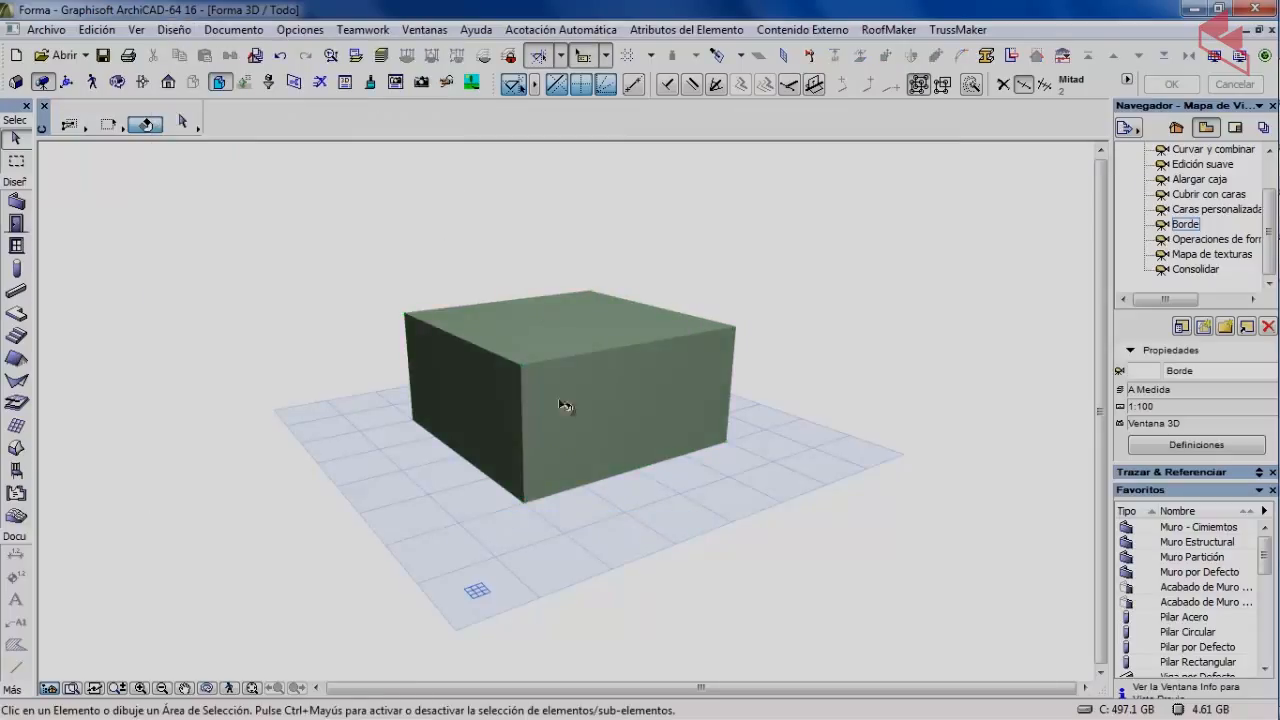
Select the box's top front edge, try inserting a node, then cancel and deselect.
{"action": "key", "text": "ctrl+shift"}
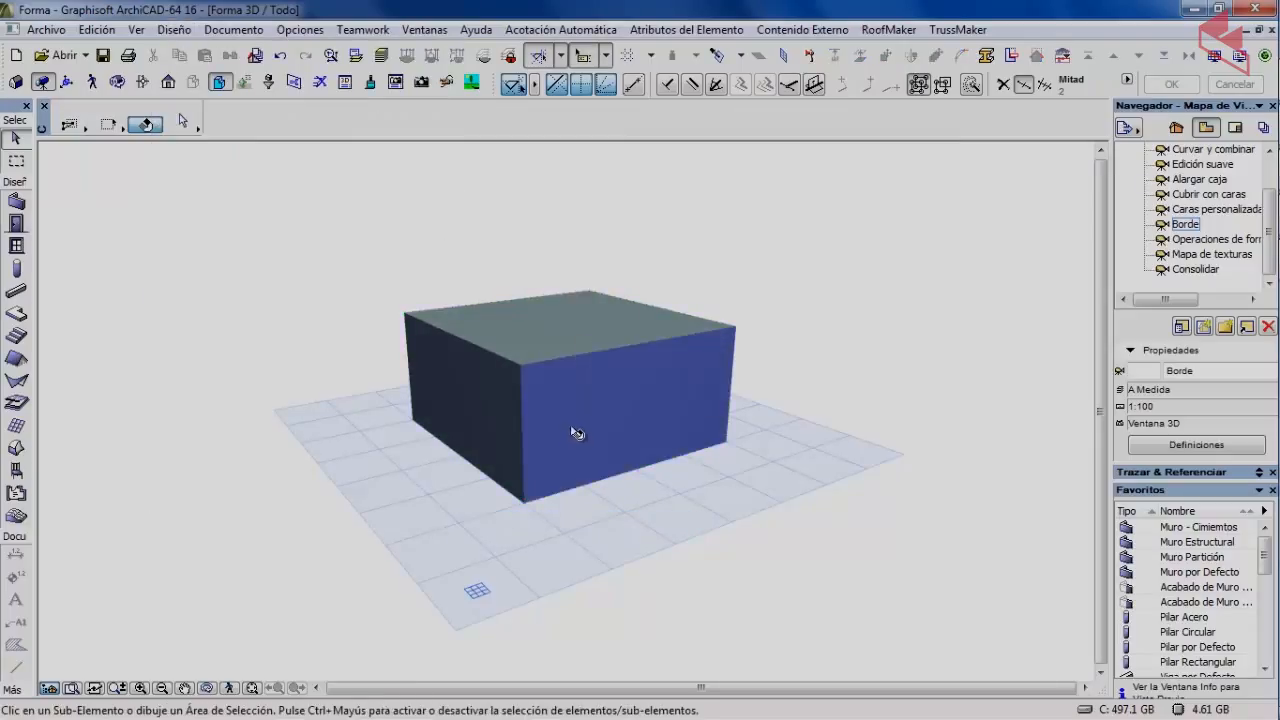
{"action": "mouse_move", "coordinate": [581, 427]}
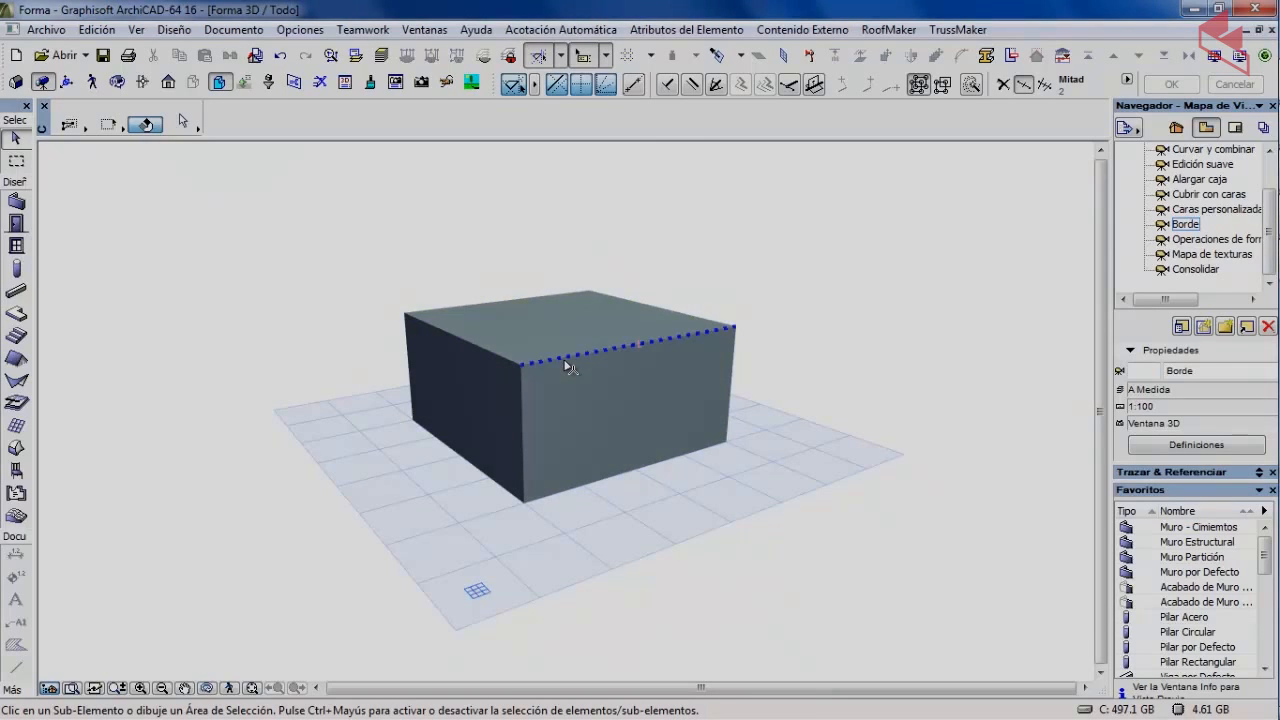
{"action": "mouse_move", "coordinate": [567, 366]}
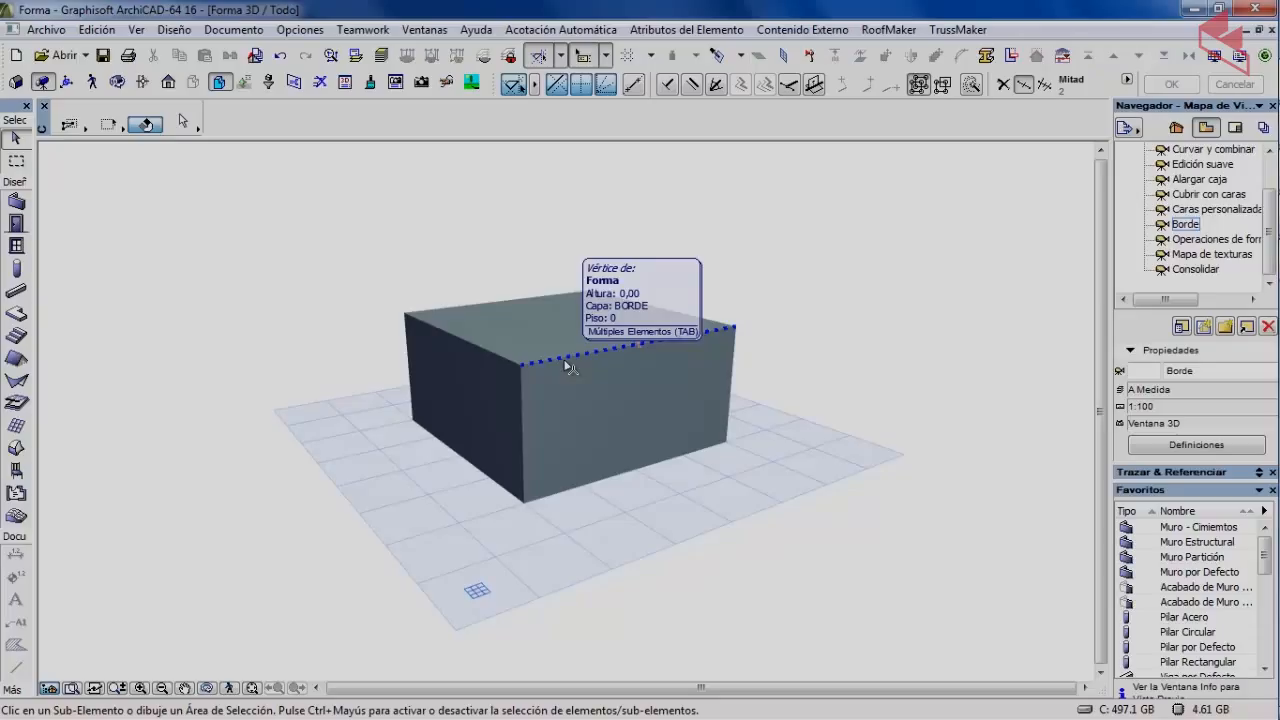
{"action": "left_click", "coordinate": [567, 366]}
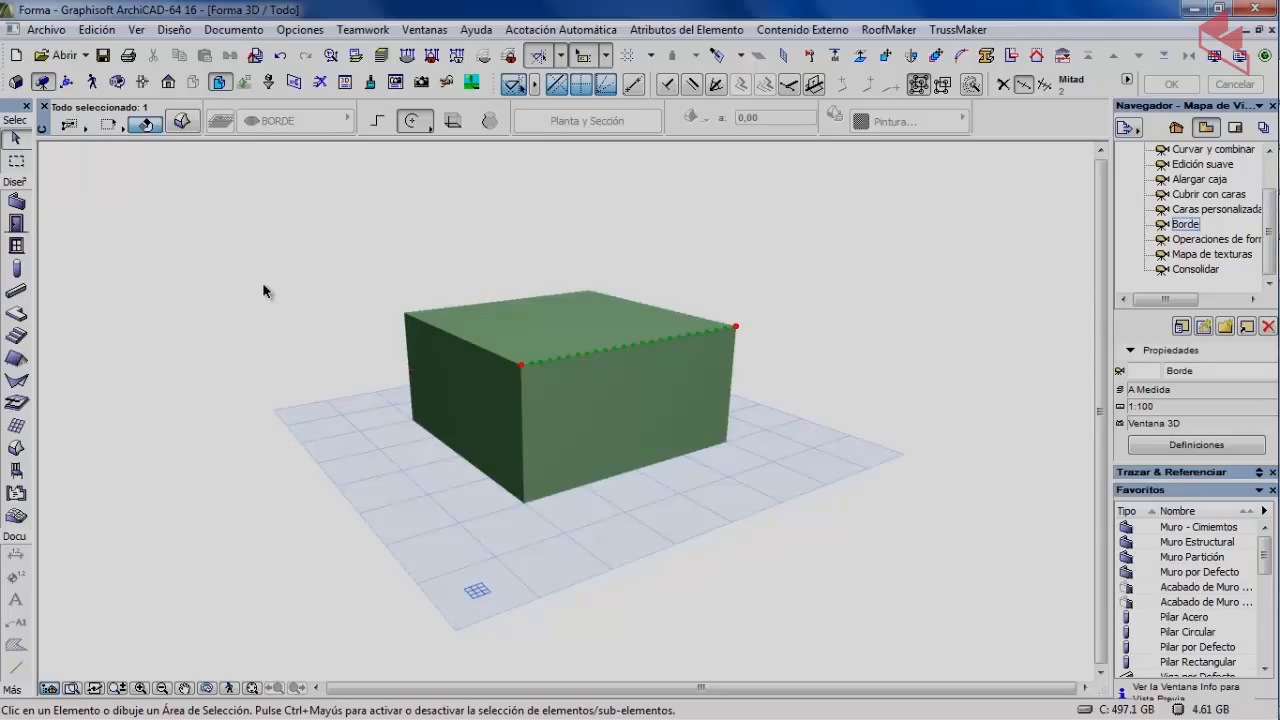
{"action": "left_click", "coordinate": [565, 366]}
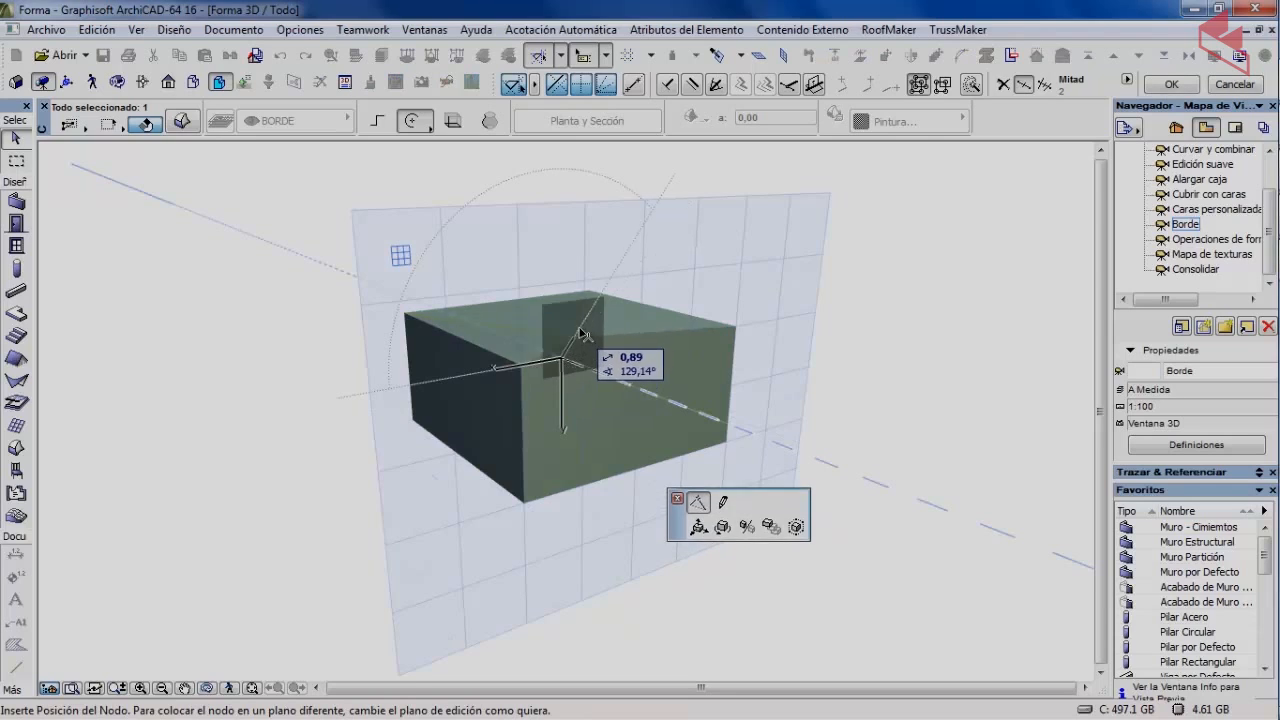
{"action": "key", "text": "Escape"}
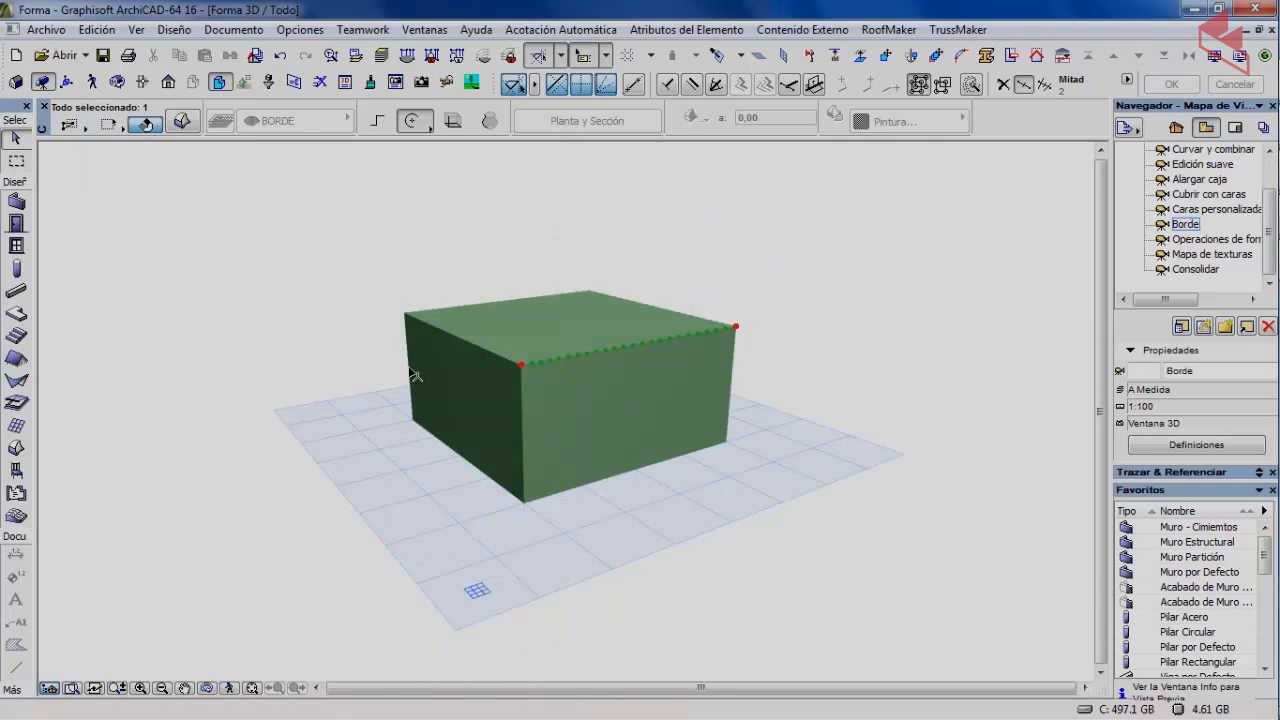
{"action": "left_click", "coordinate": [326, 373]}
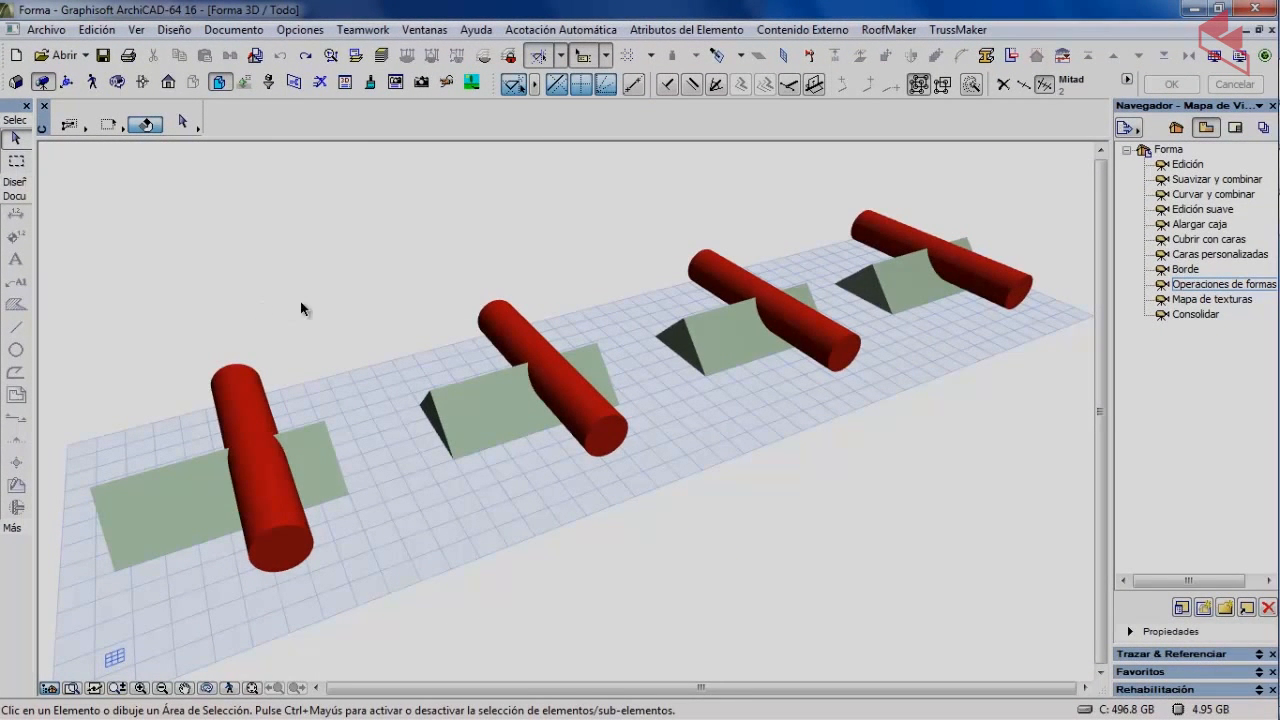
Select the first prism, its cylinder and the second prism, cancelling an accidental move.
{"action": "middle_click_drag", "start_coordinate": [230, 405], "coordinate": [250, 390]}
{"action": "left_click", "coordinate": [187, 510]}
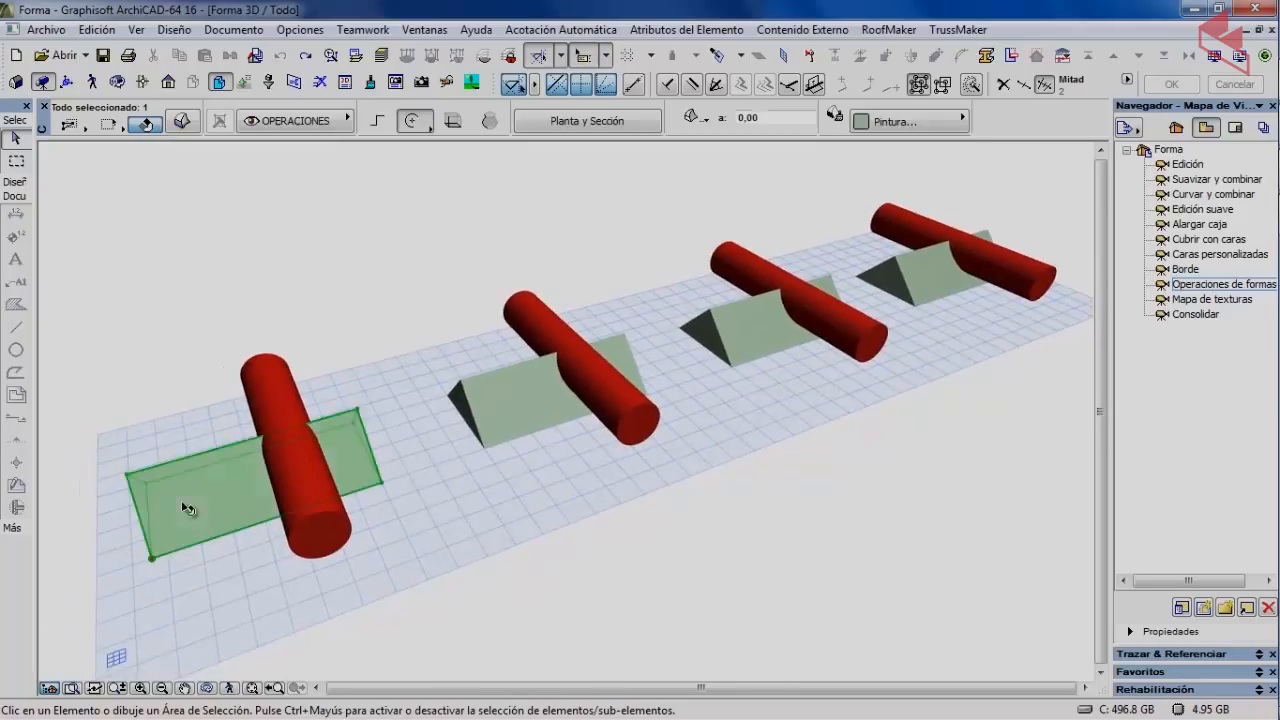
{"action": "left_click", "coordinate": [258, 395]}
{"action": "left_click", "coordinate": [494, 399]}
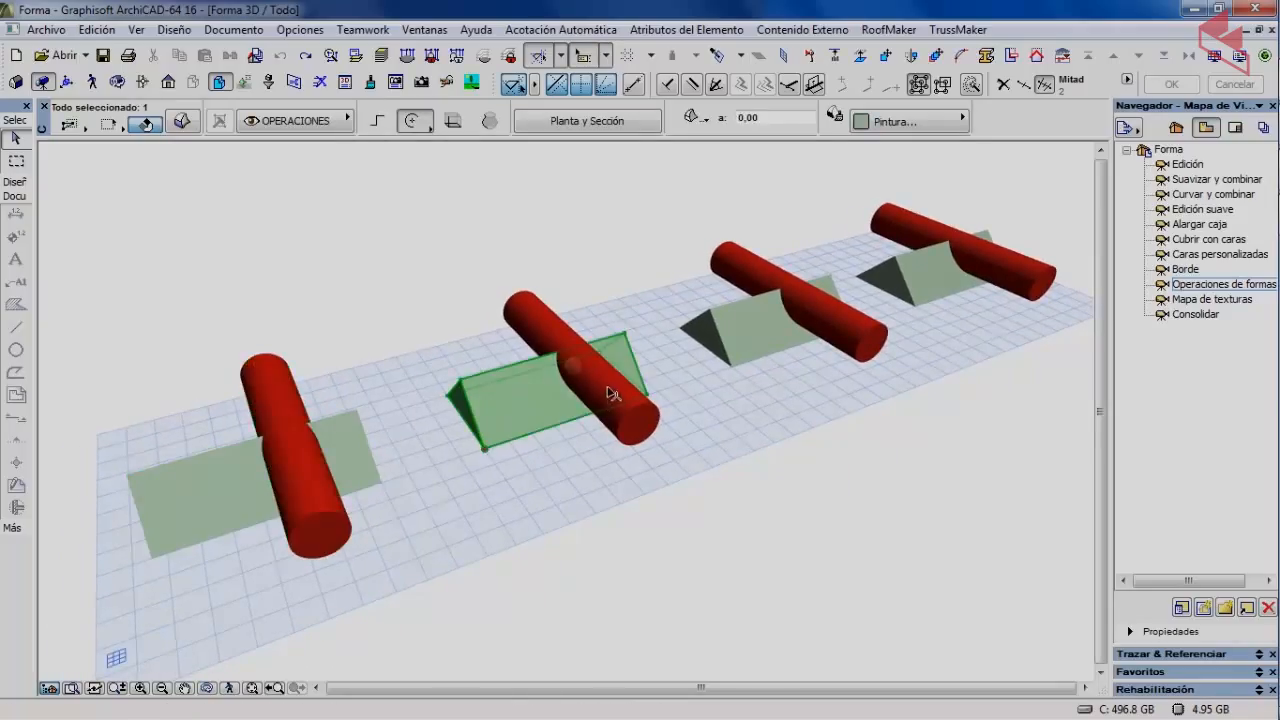
{"action": "left_click", "coordinate": [610, 392]}
{"action": "key", "text": "Escape"}
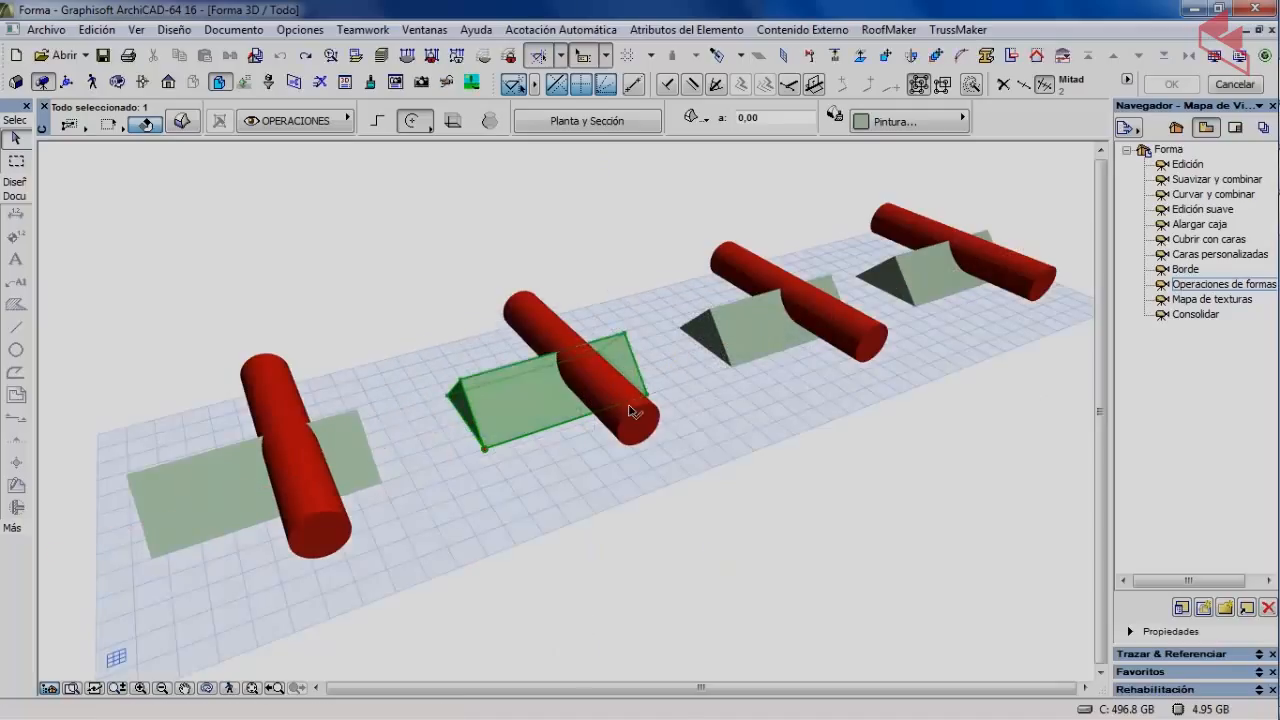
{"action": "left_click", "coordinate": [706, 399]}
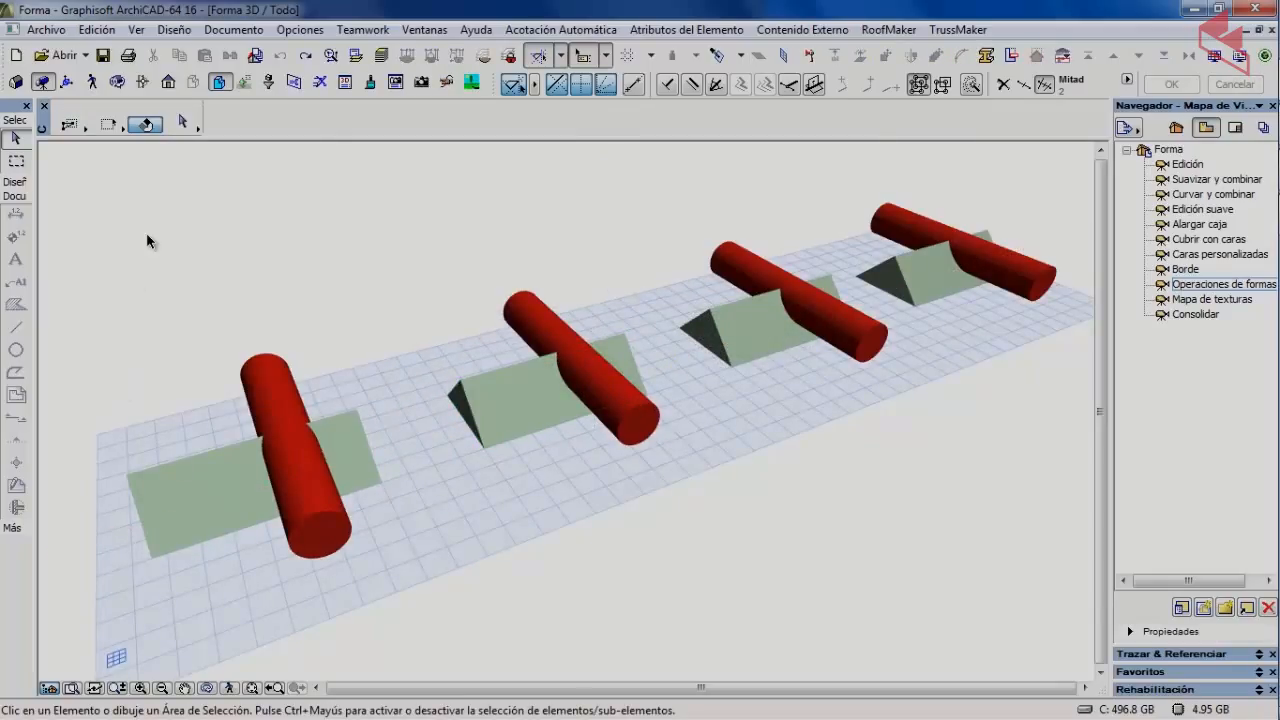
Orbit and zoom to frame the first prism and cylinder, then select the prism.
{"action": "left_click", "coordinate": [117, 81]}
{"action": "left_click_drag", "start_coordinate": [214, 369], "coordinate": [317, 367]}
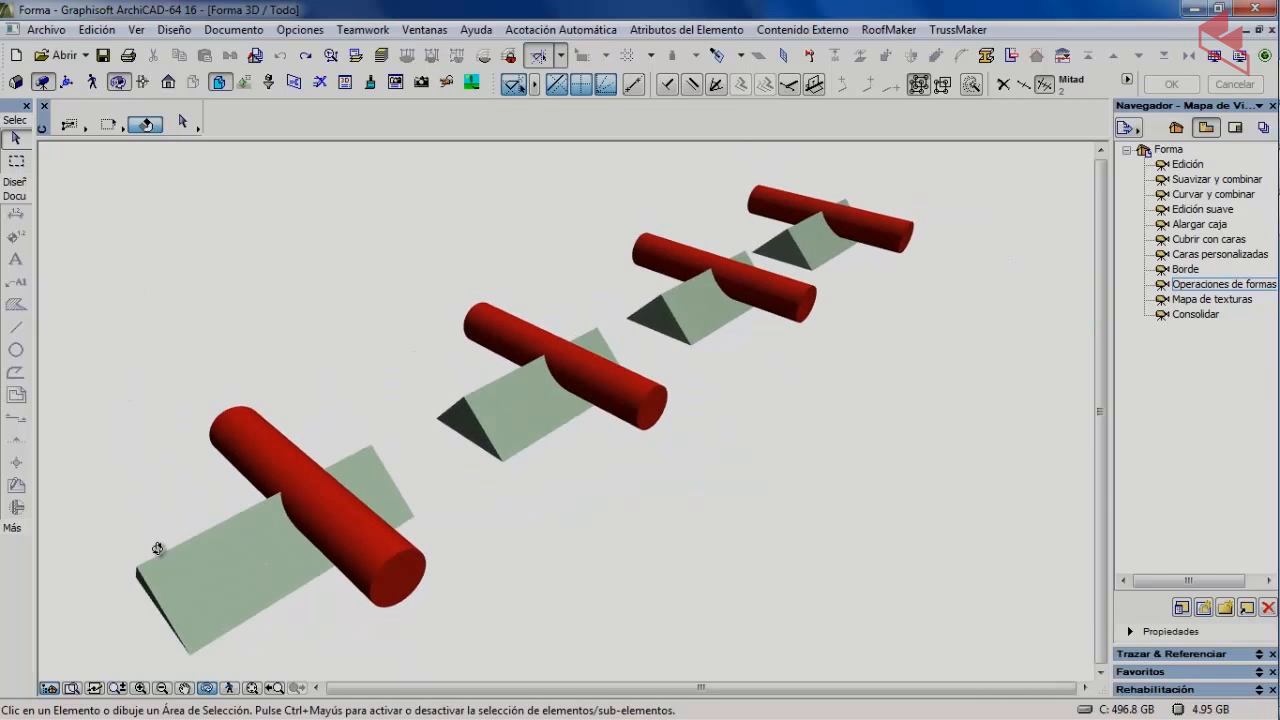
{"action": "middle_click_drag", "start_coordinate": [158, 550], "coordinate": [349, 457]}
{"action": "scroll", "coordinate": [444, 414], "scroll_direction": "up", "scroll_amount": 2}
{"action": "scroll", "coordinate": [444, 414], "scroll_direction": "up", "scroll_amount": 4}
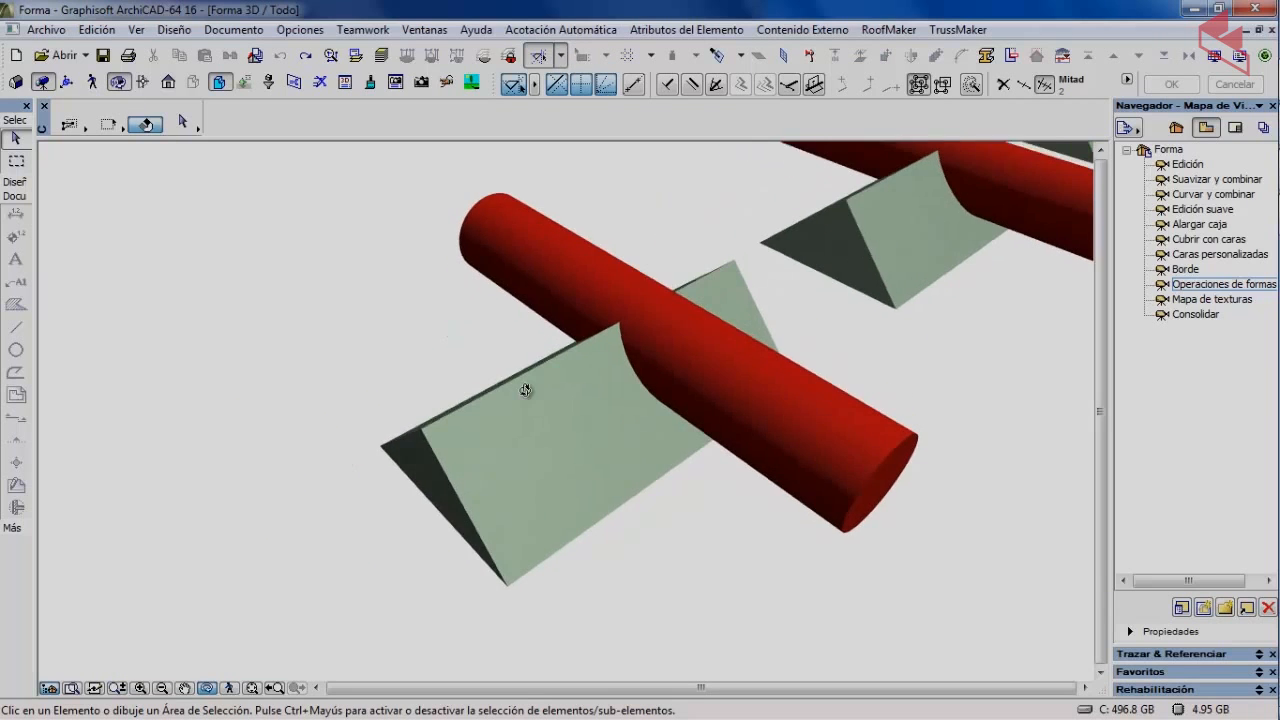
{"action": "left_click", "coordinate": [117, 81]}
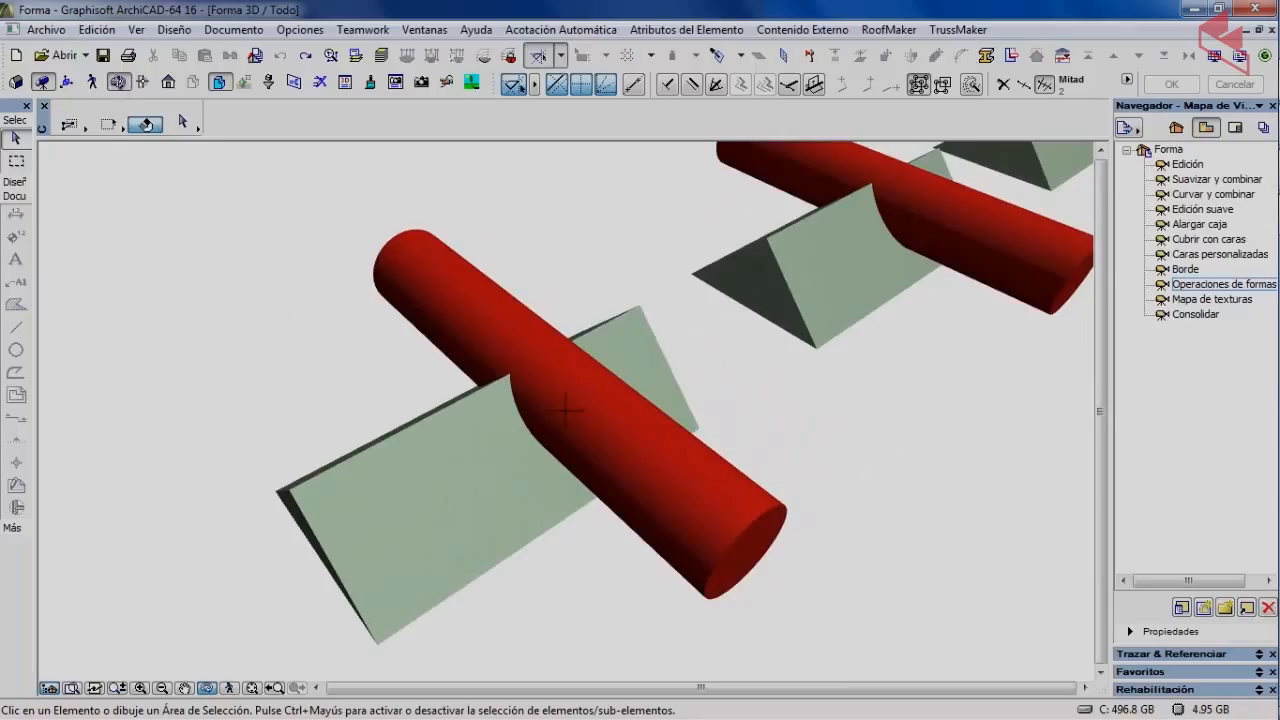
{"action": "left_click", "coordinate": [402, 507]}
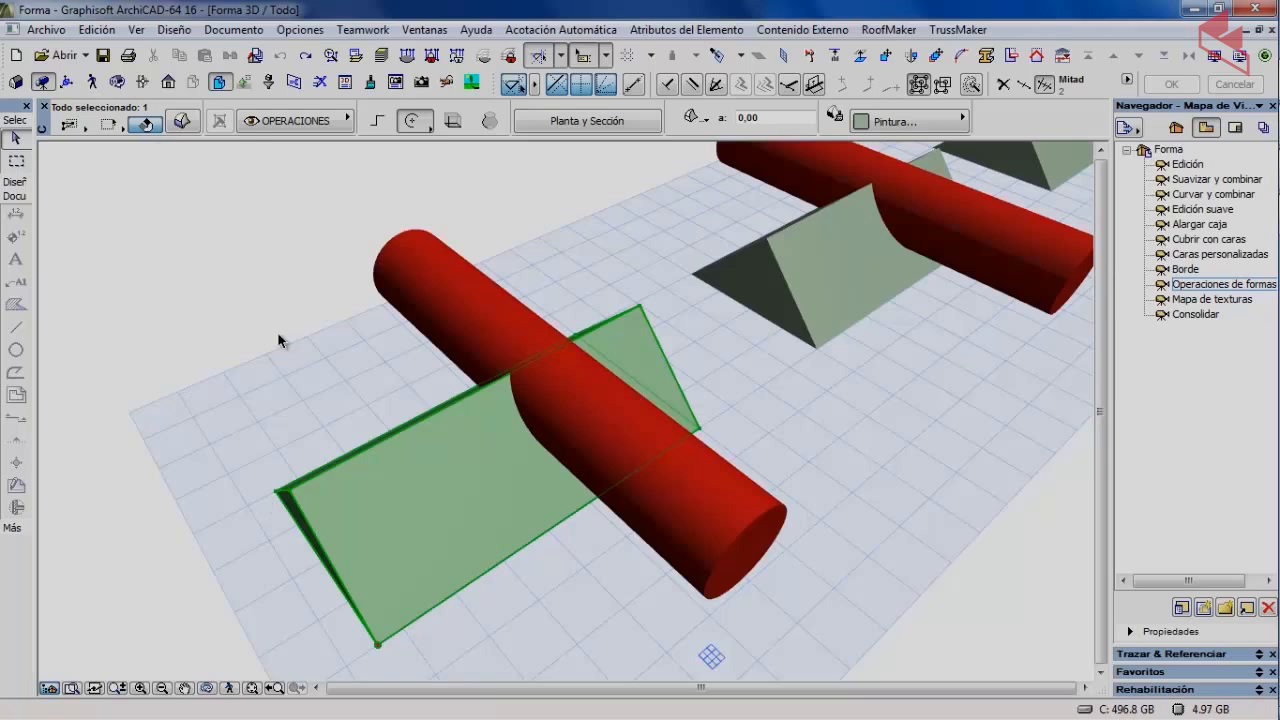
Join the selected first prism with its red cylinder using Diseño > Modificar Forma > Unión.
{"action": "left_click", "coordinate": [174, 31]}
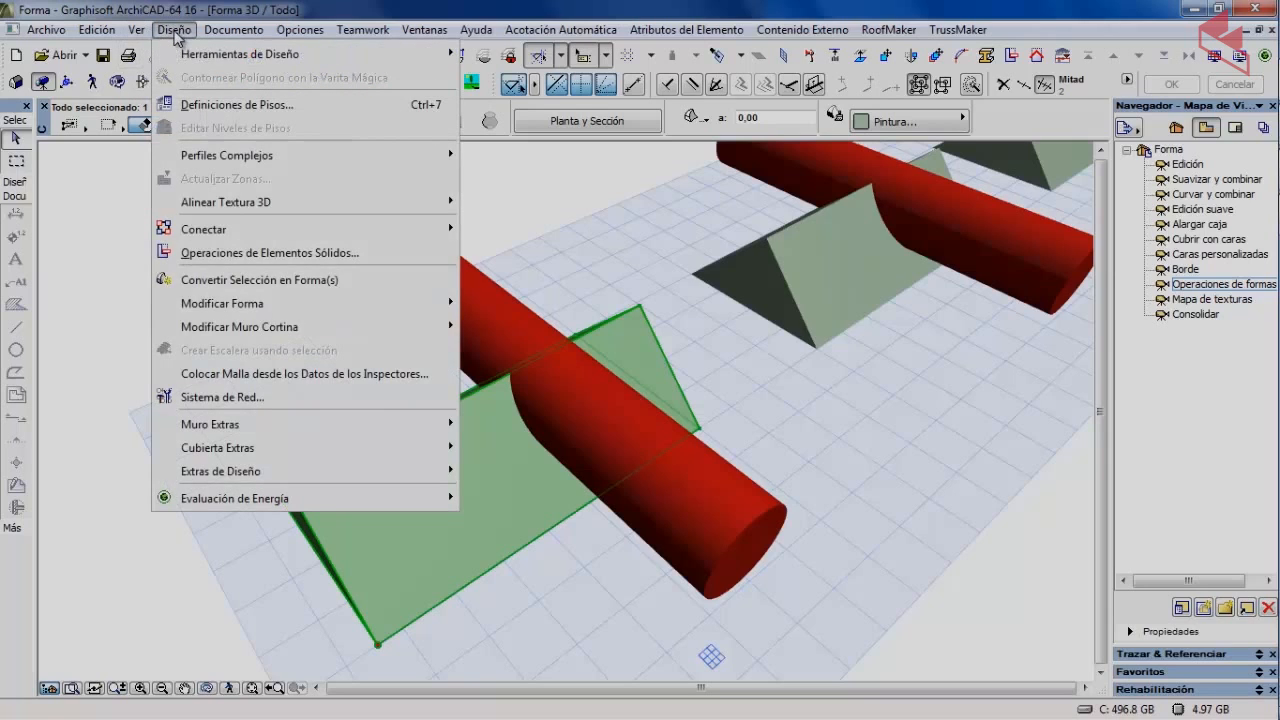
{"action": "mouse_move", "coordinate": [230, 305]}
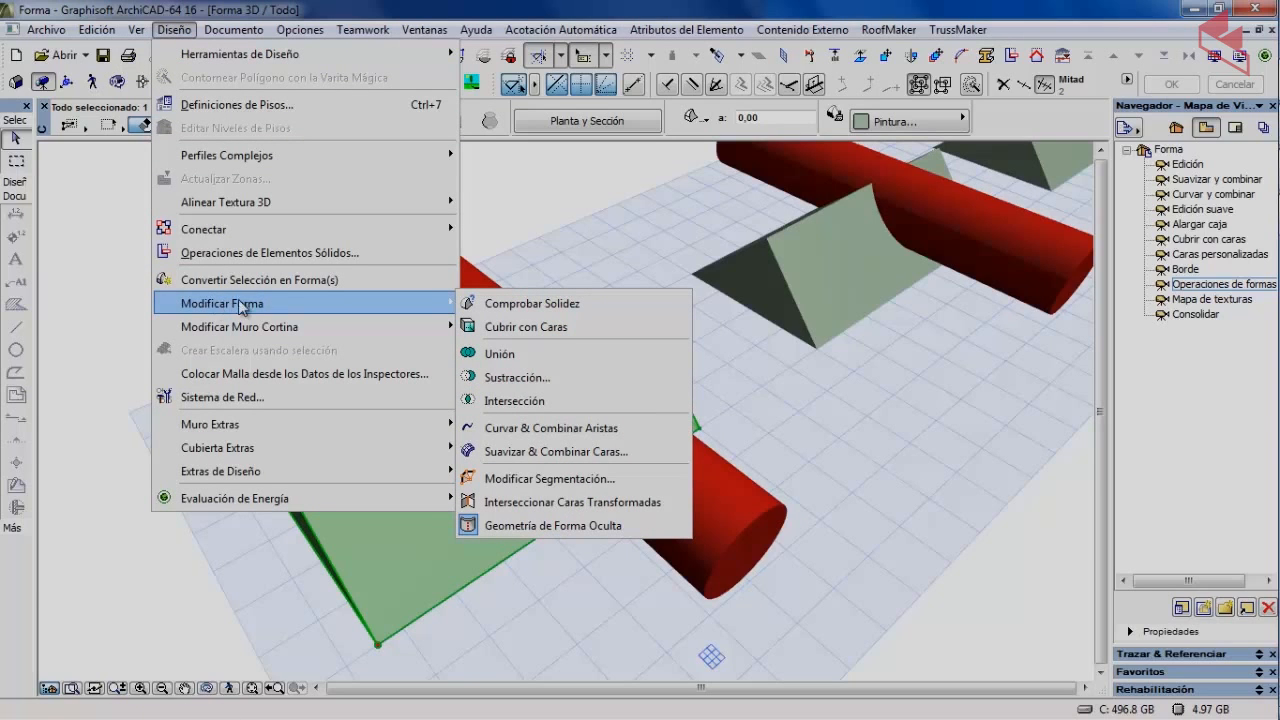
{"action": "left_click", "coordinate": [507, 358]}
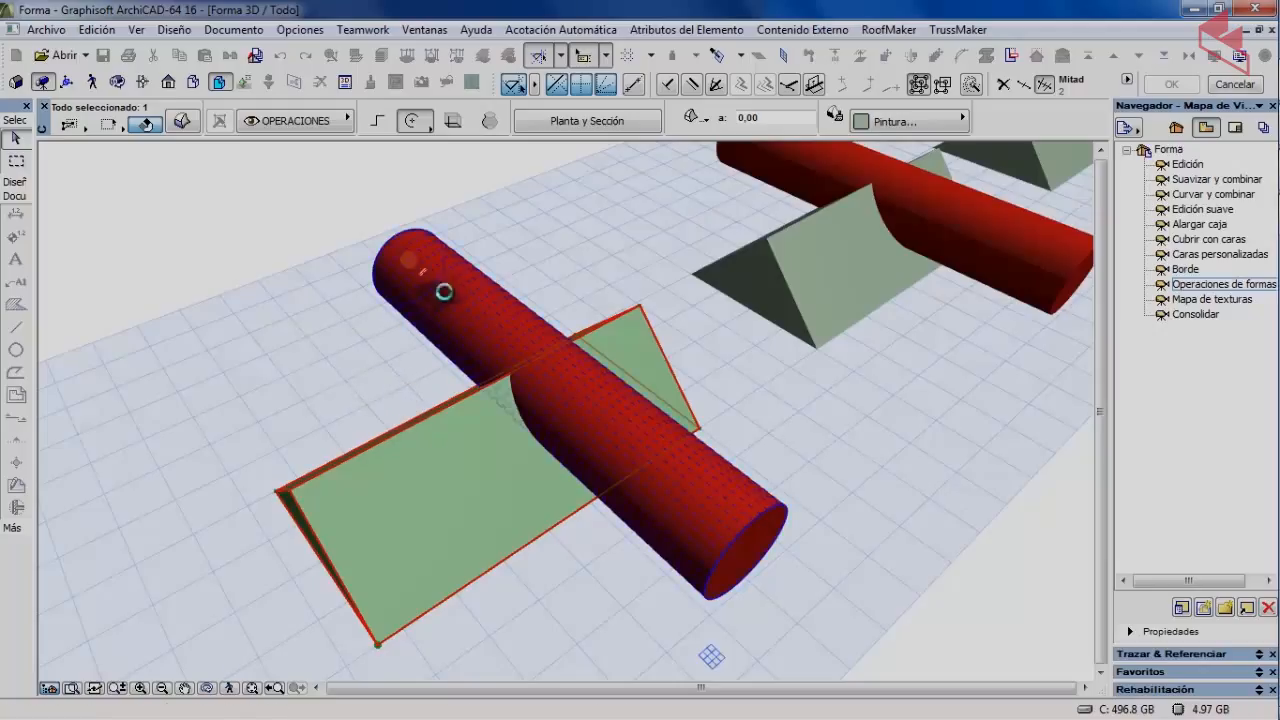
{"action": "left_click", "coordinate": [523, 294]}
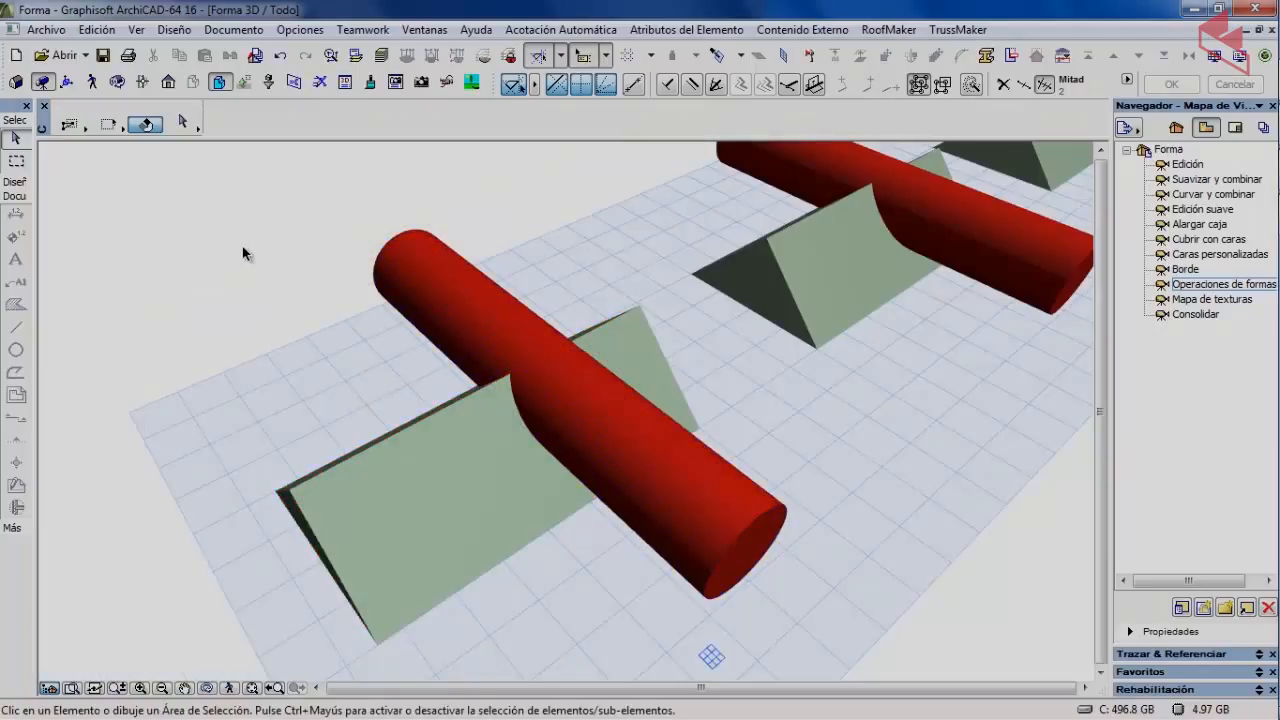
Check the merged prism-cylinder selection, then pan and orbit toward the other pairs.
{"action": "left_click", "coordinate": [359, 500]}
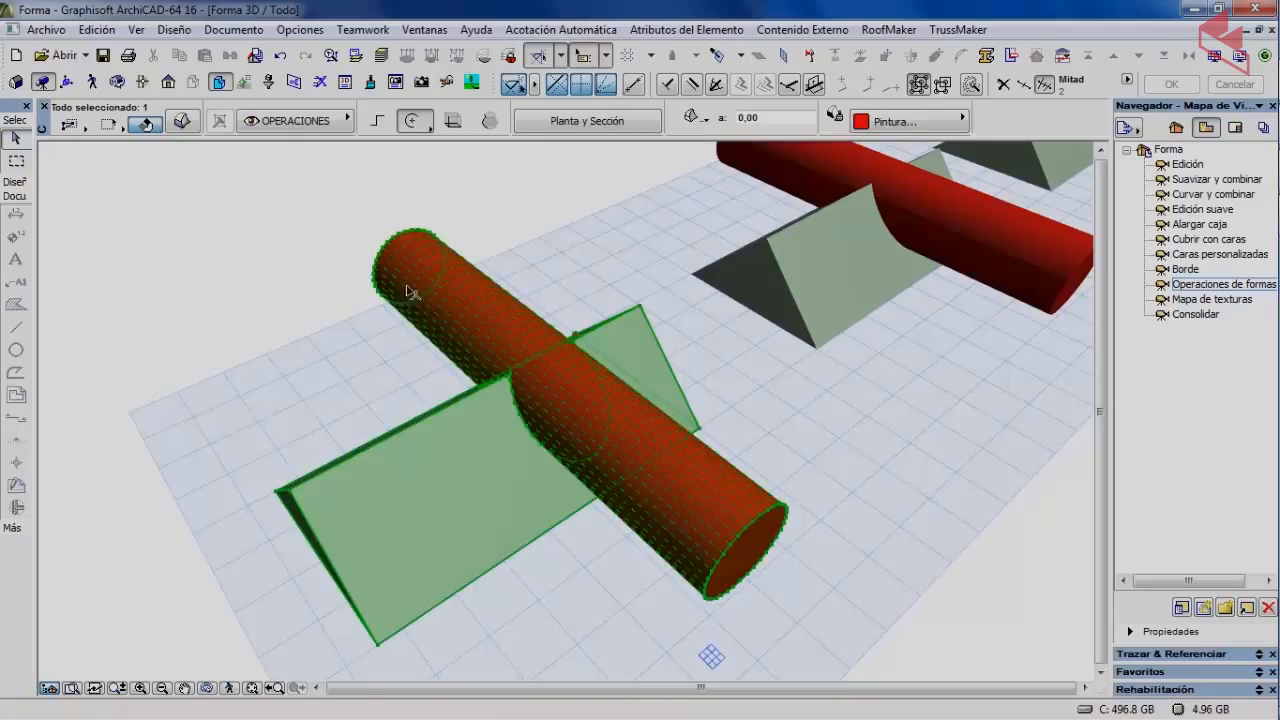
{"action": "left_click", "coordinate": [312, 204]}
{"action": "left_click", "coordinate": [467, 278]}
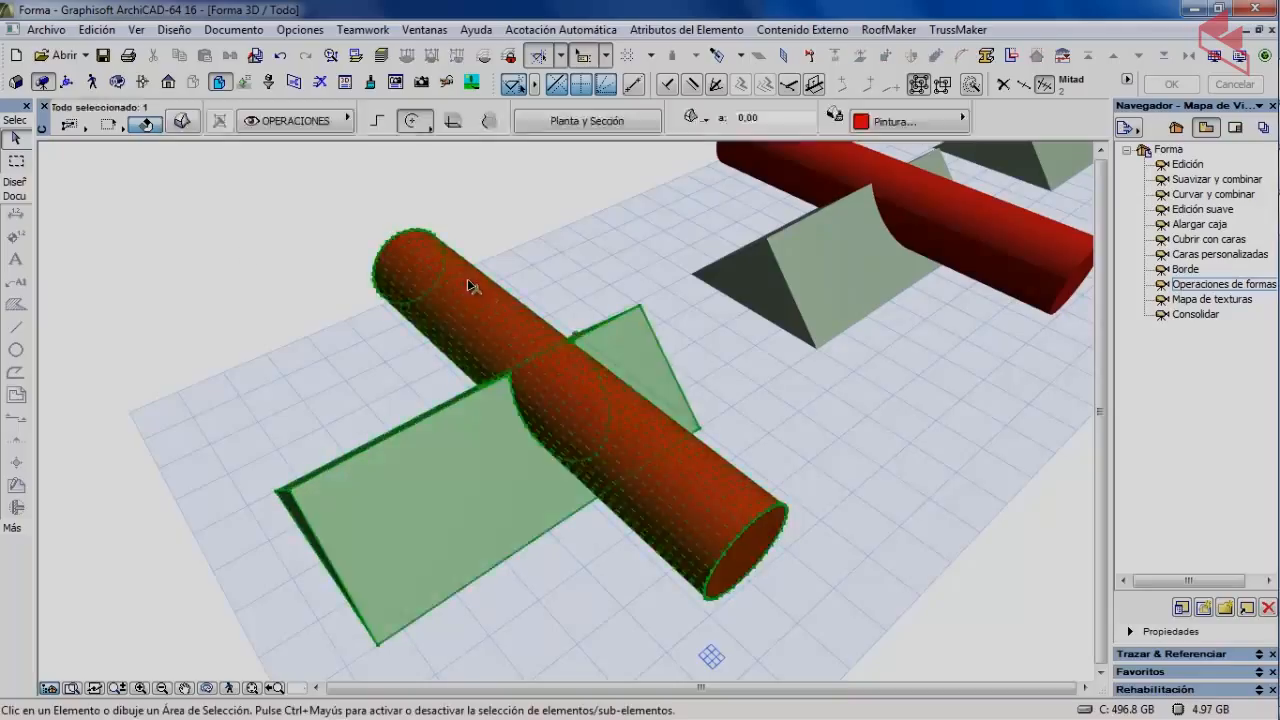
{"action": "left_click", "coordinate": [232, 245]}
{"action": "scroll", "coordinate": [632, 238], "scroll_direction": "down", "scroll_amount": 3}
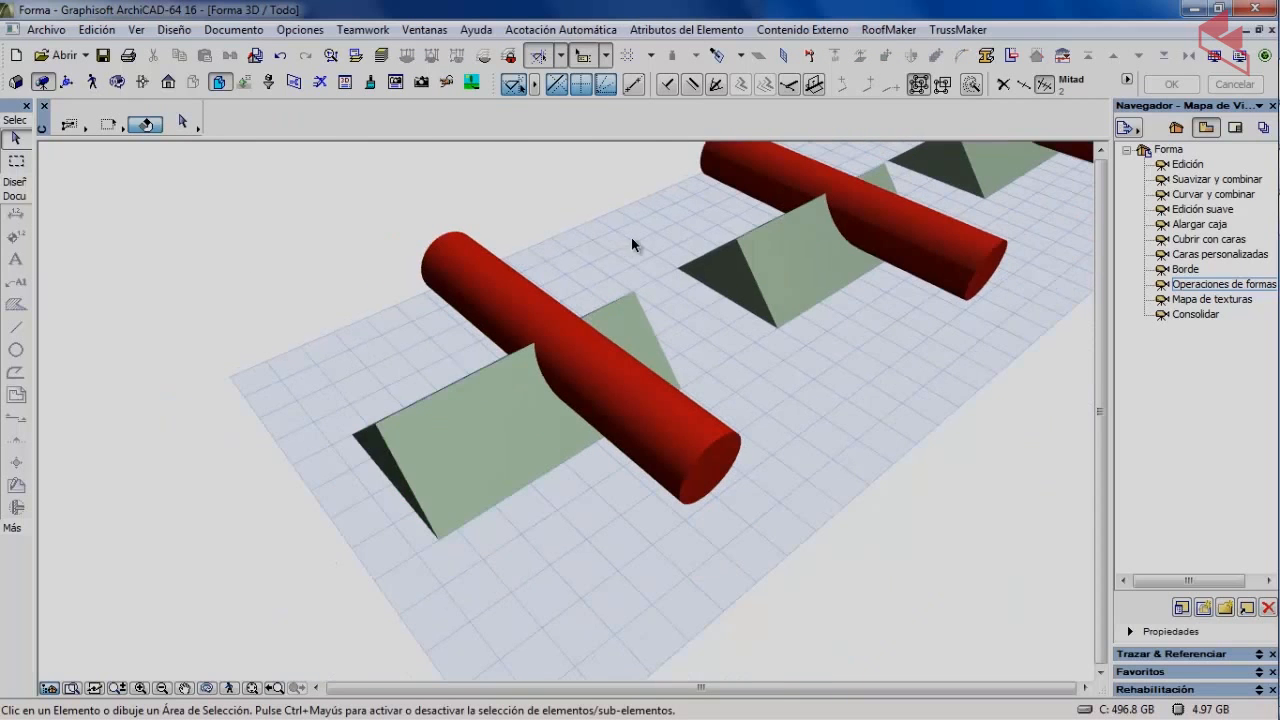
{"action": "middle_click_drag", "start_coordinate": [632, 238], "coordinate": [334, 401]}
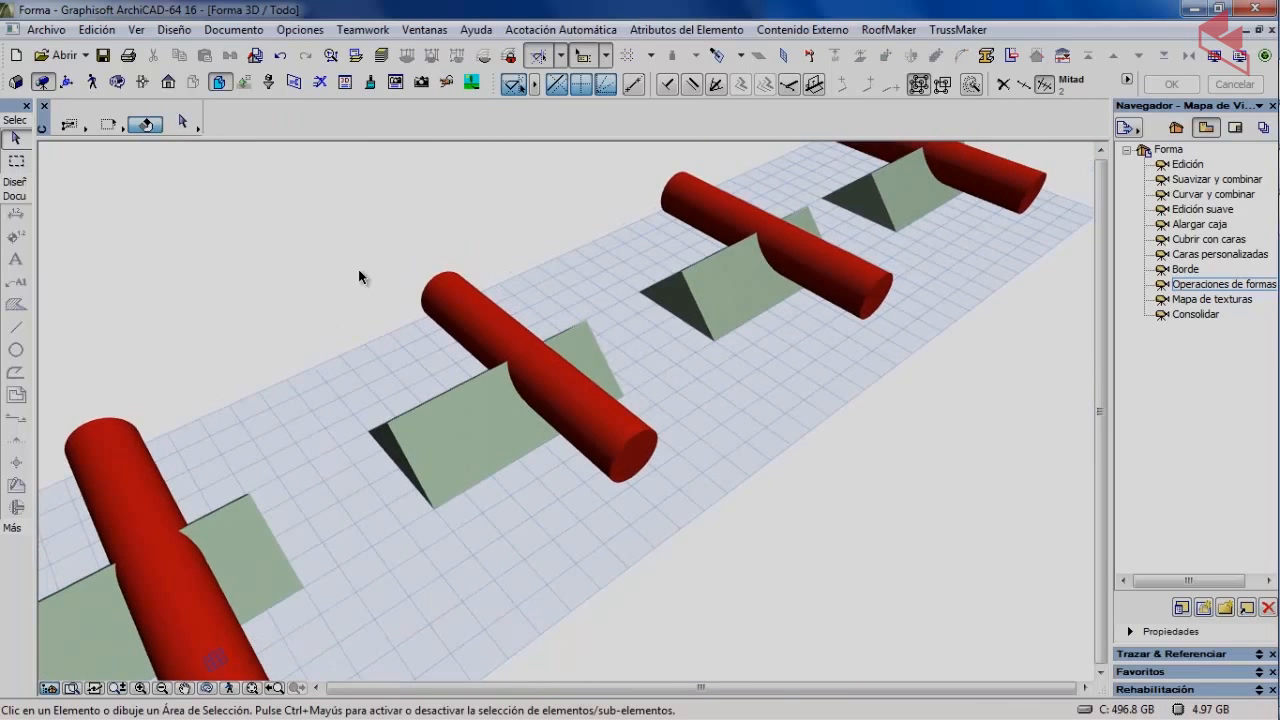
{"action": "middle_click_drag", "start_coordinate": [359, 270], "coordinate": [414, 310], "text": "shift"}
{"action": "scroll", "coordinate": [414, 310], "scroll_direction": "up", "scroll_amount": 2}
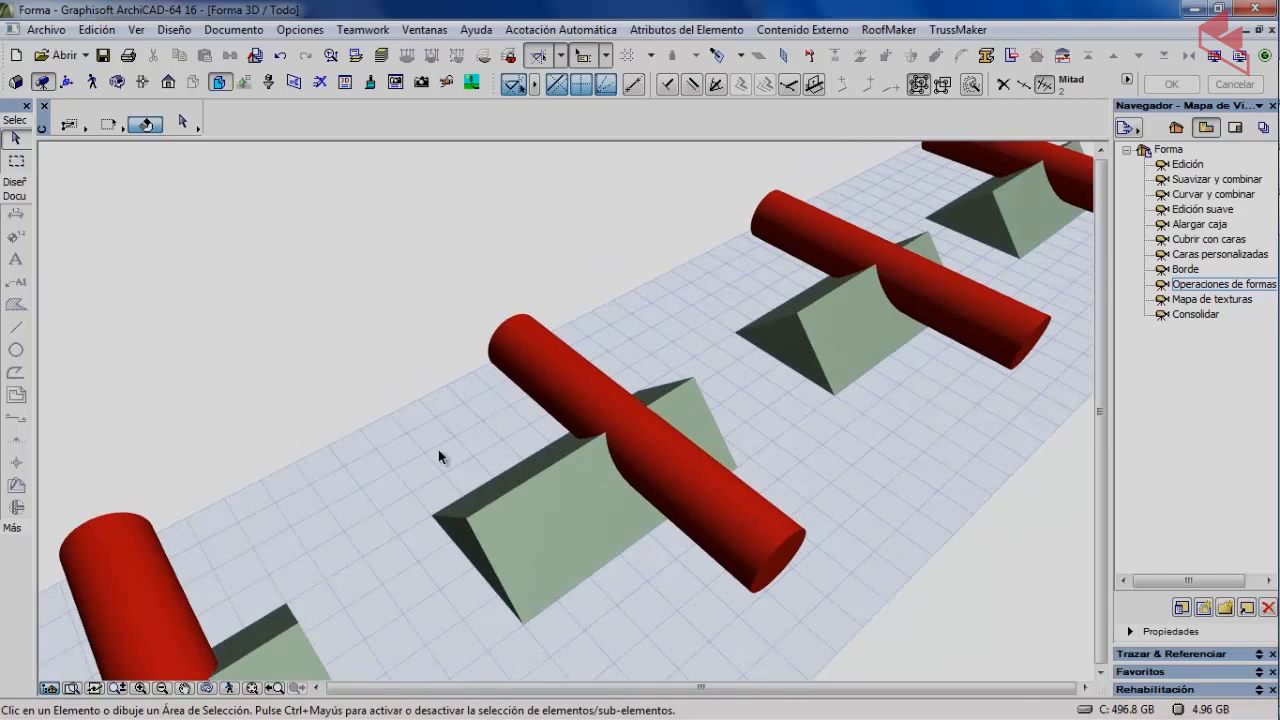
Subtract the second green prism from the middle red cylinder, leaving a notch.
{"action": "left_click", "coordinate": [544, 509]}
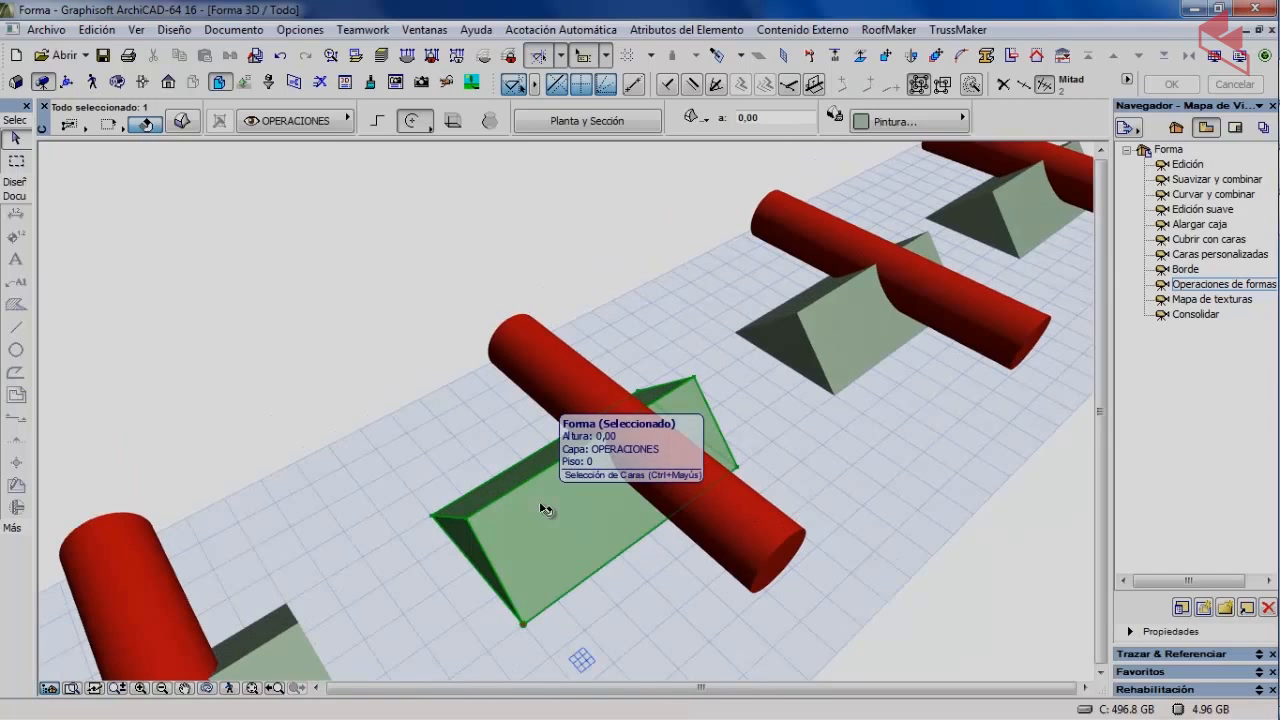
{"action": "left_click", "coordinate": [173, 31]}
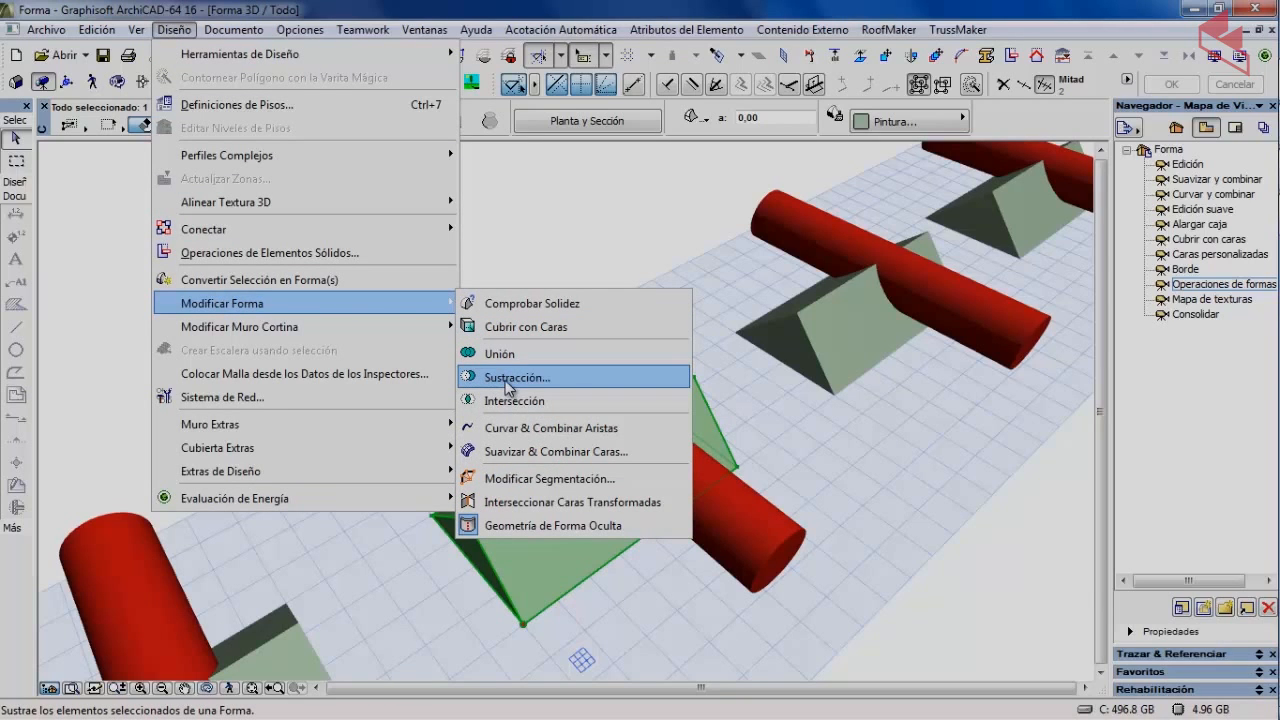
{"action": "left_click", "coordinate": [508, 378]}
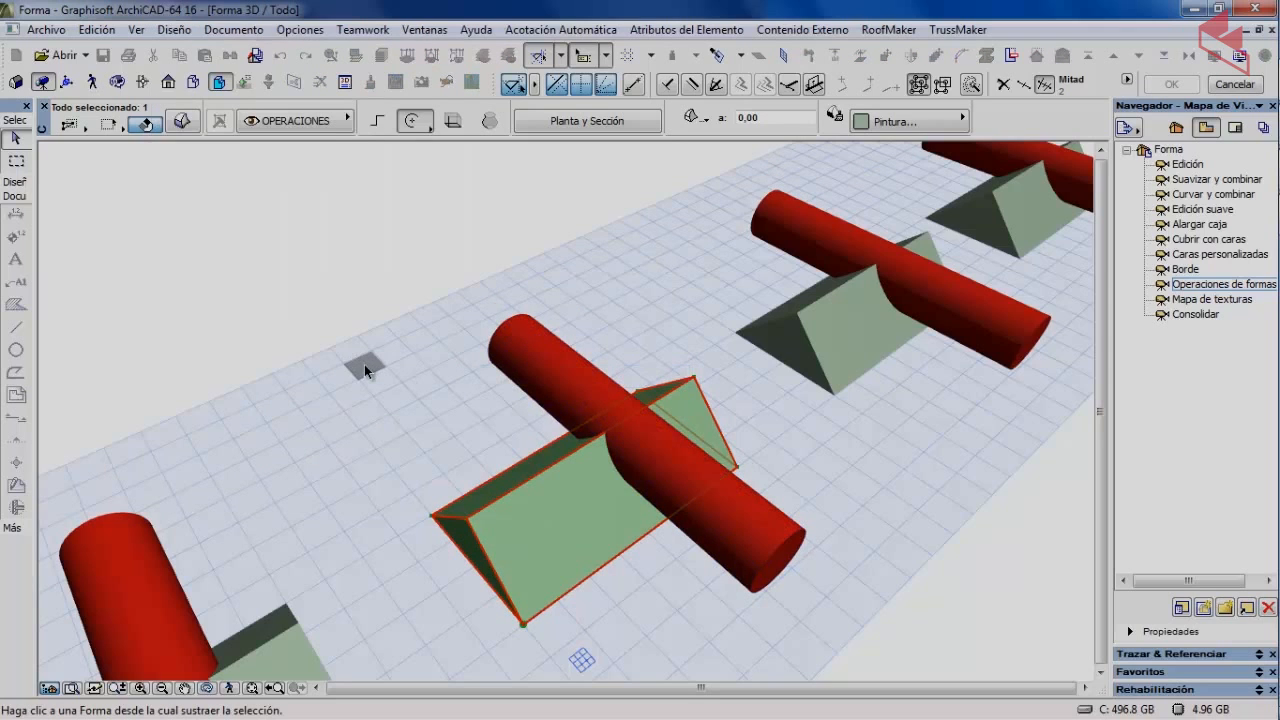
{"action": "left_click", "coordinate": [545, 368]}
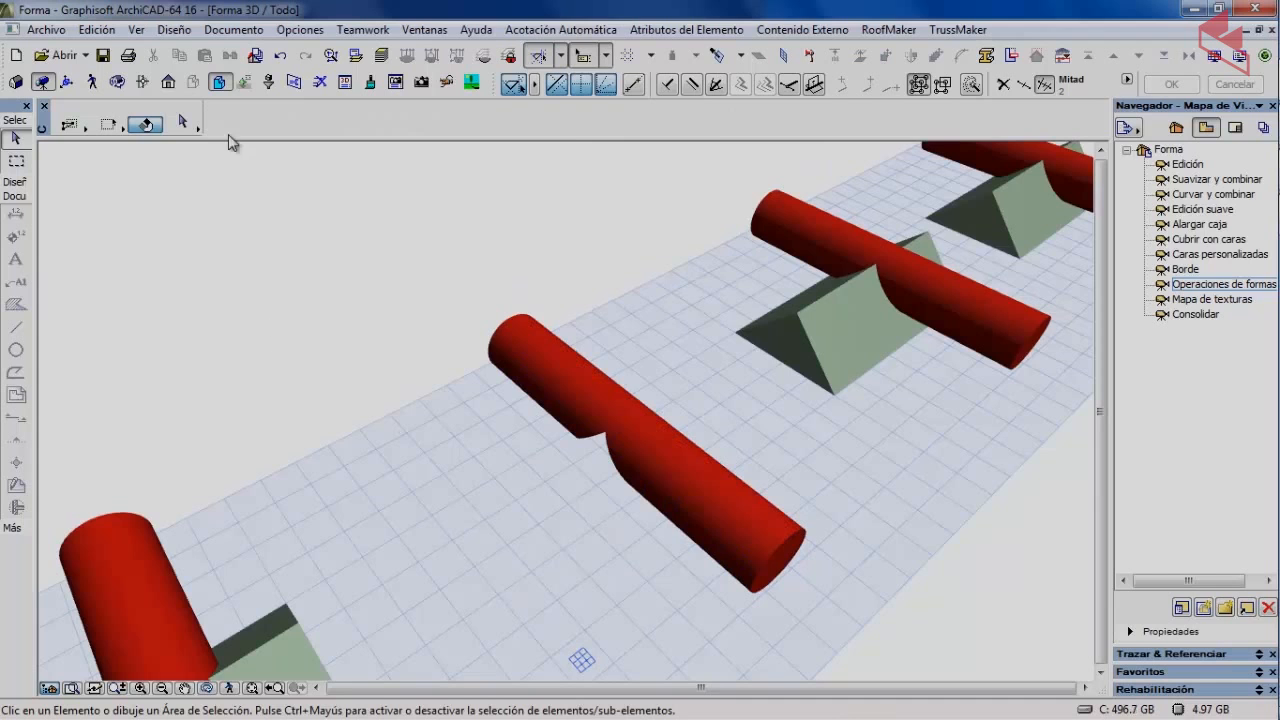
{"action": "left_click", "coordinate": [118, 81]}
Frame the two remaining prism-cylinder pairs and select the nearer red cylinder.
{"action": "left_click_drag", "start_coordinate": [471, 475], "coordinate": [561, 425]}
{"action": "scroll", "coordinate": [561, 425], "scroll_direction": "down", "scroll_amount": 3}
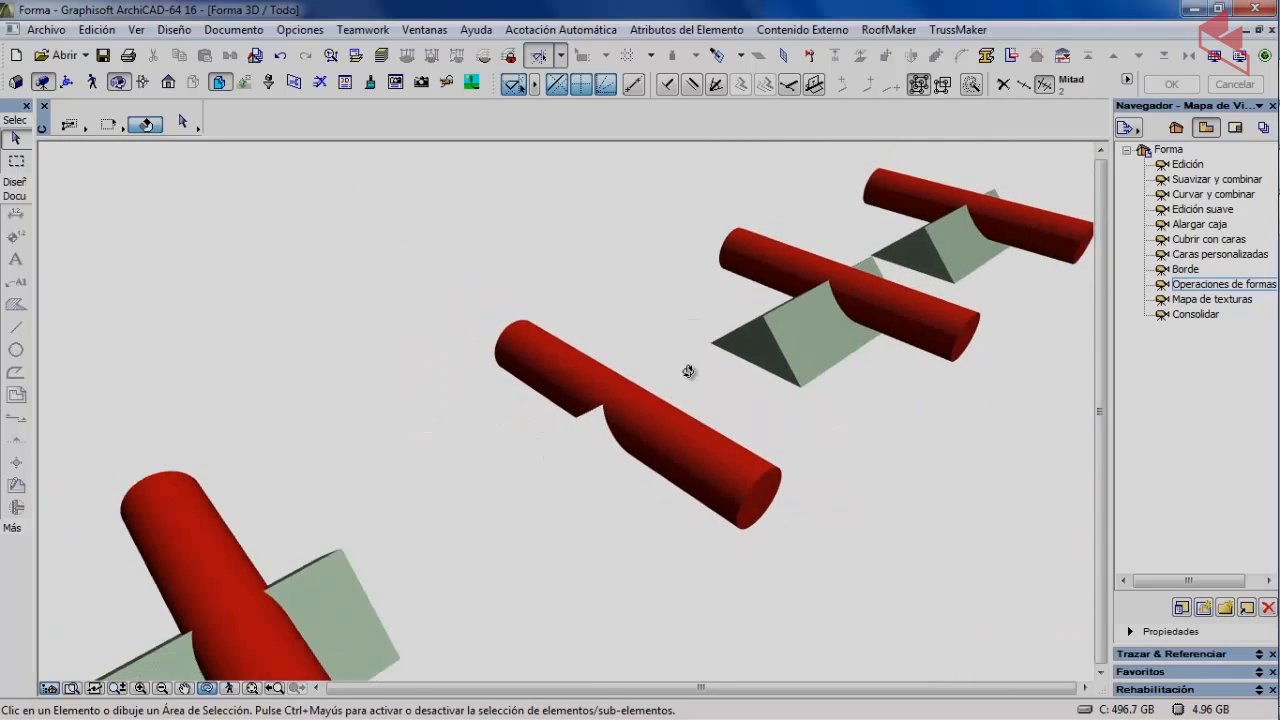
{"action": "middle_click_drag", "start_coordinate": [690, 371], "coordinate": [409, 481]}
{"action": "scroll", "coordinate": [491, 398], "scroll_direction": "up", "scroll_amount": 1}
{"action": "scroll", "coordinate": [491, 398], "scroll_direction": "down", "scroll_amount": 1}
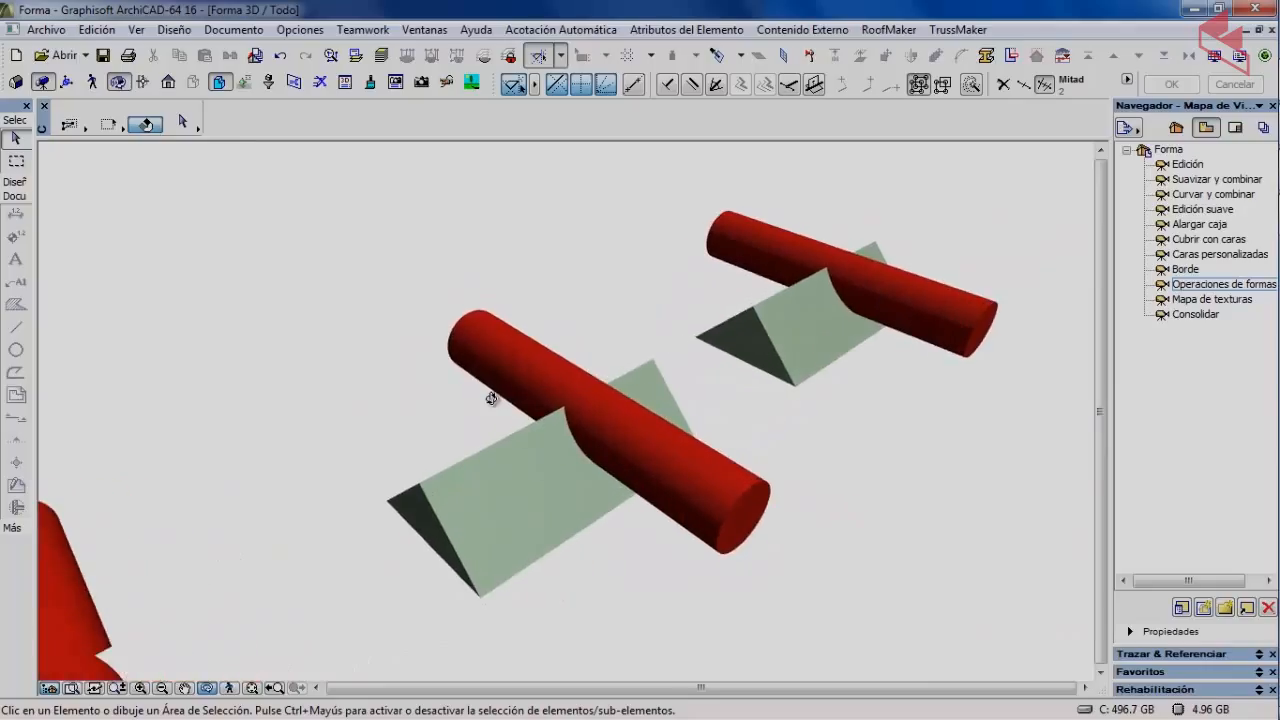
{"action": "scroll", "coordinate": [366, 412], "scroll_direction": "up", "scroll_amount": 2}
{"action": "middle_click_drag", "start_coordinate": [364, 456], "coordinate": [365, 472]}
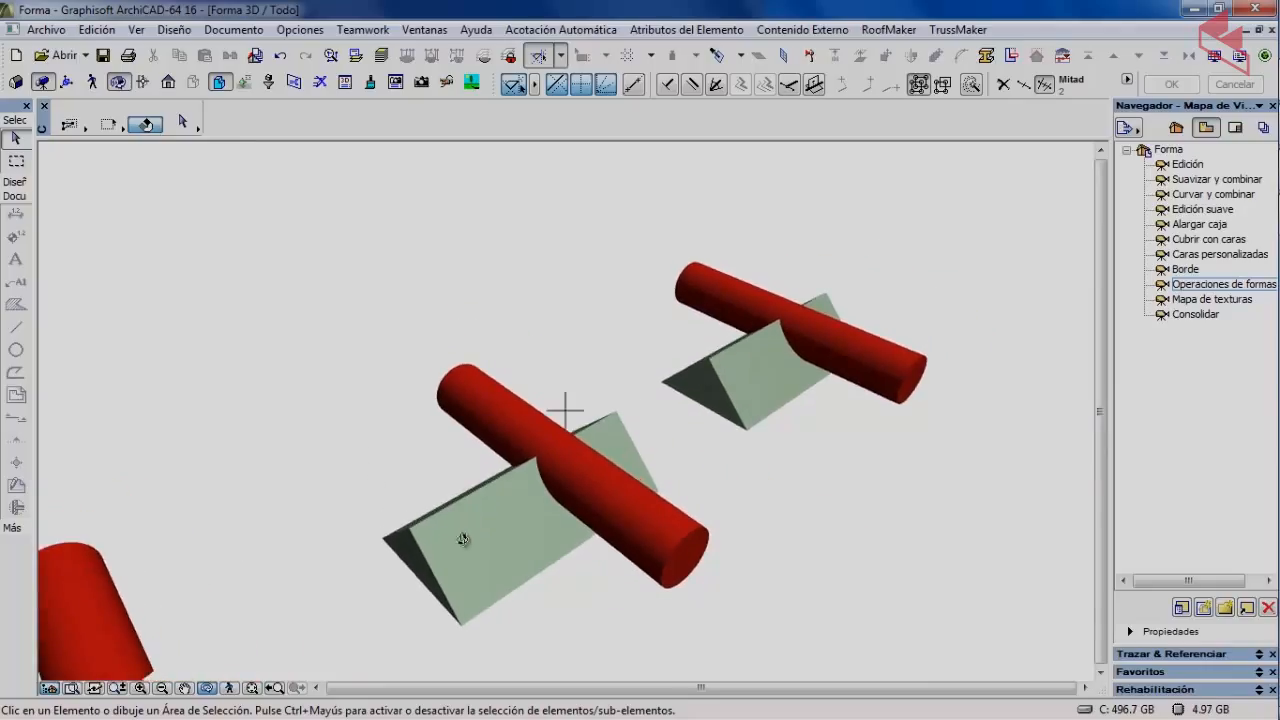
{"action": "scroll", "coordinate": [467, 541], "scroll_direction": "up", "scroll_amount": 2}
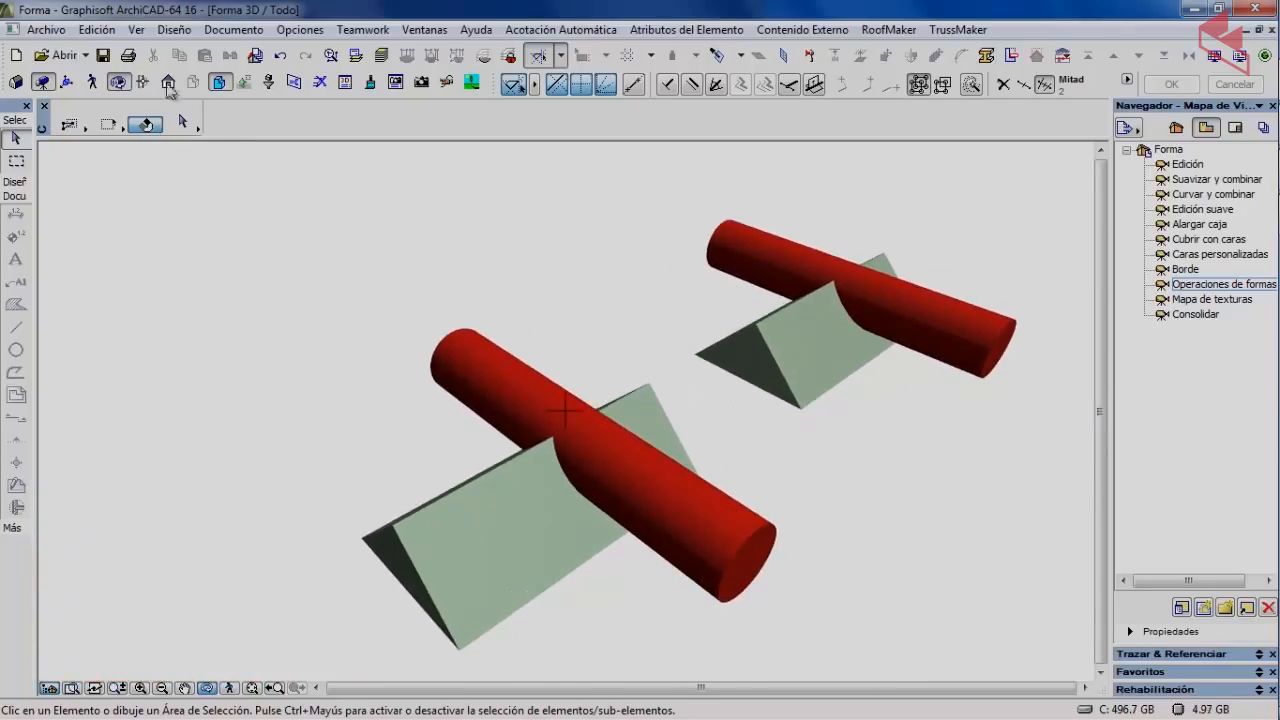
{"action": "left_click", "coordinate": [119, 83]}
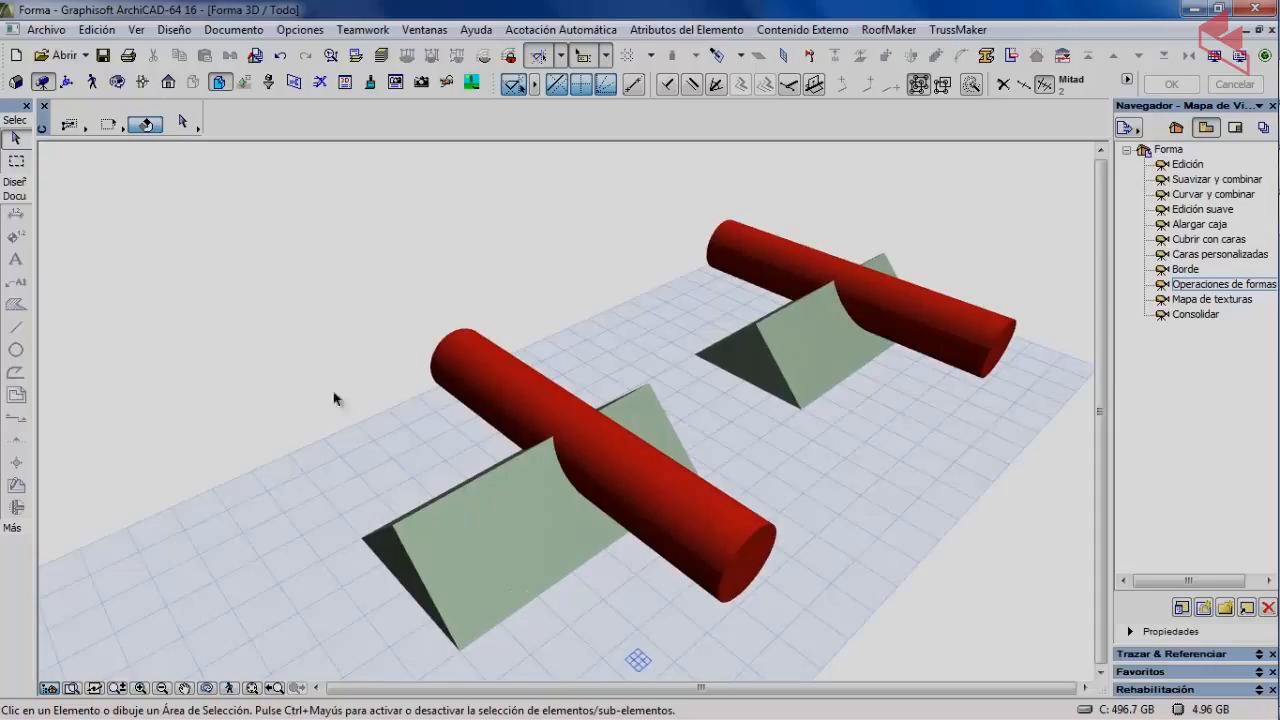
{"action": "left_click", "coordinate": [497, 381]}
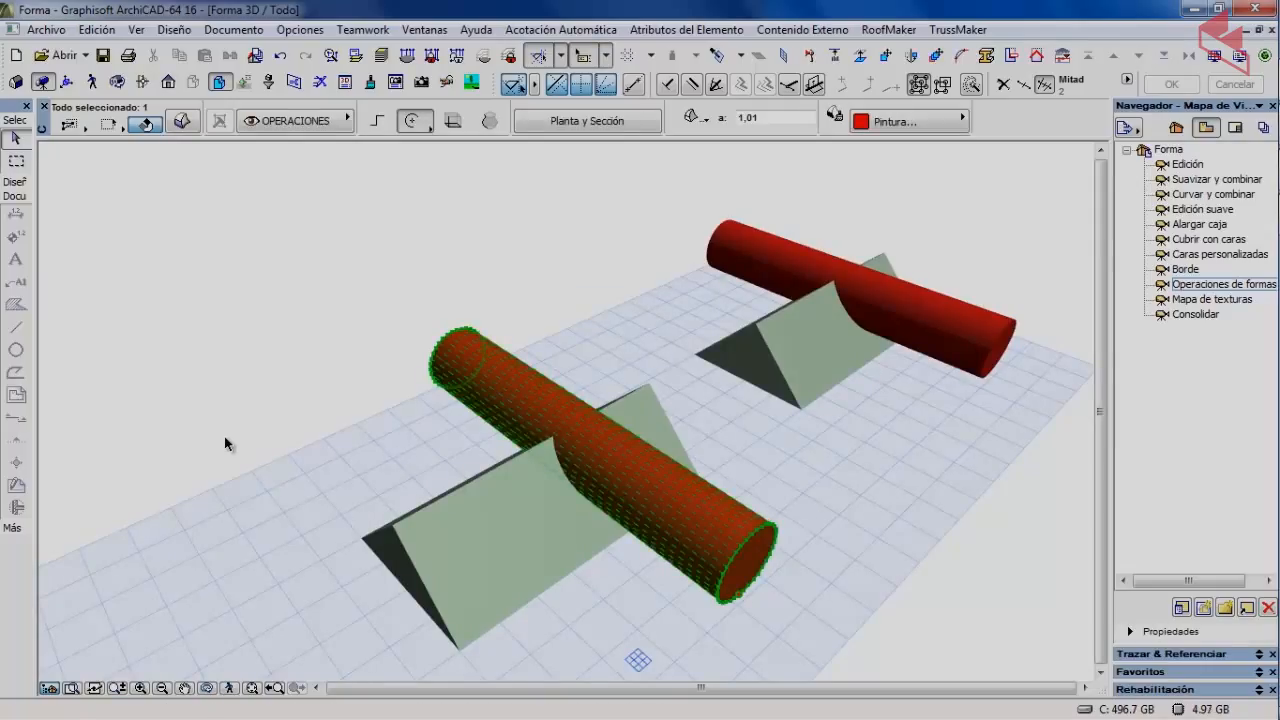
Carve the red cylinder out of the nearer green prism with Sustracción, then orbit to inspect the groove.
{"action": "left_click", "coordinate": [172, 30]}
{"action": "mouse_move", "coordinate": [233, 310]}
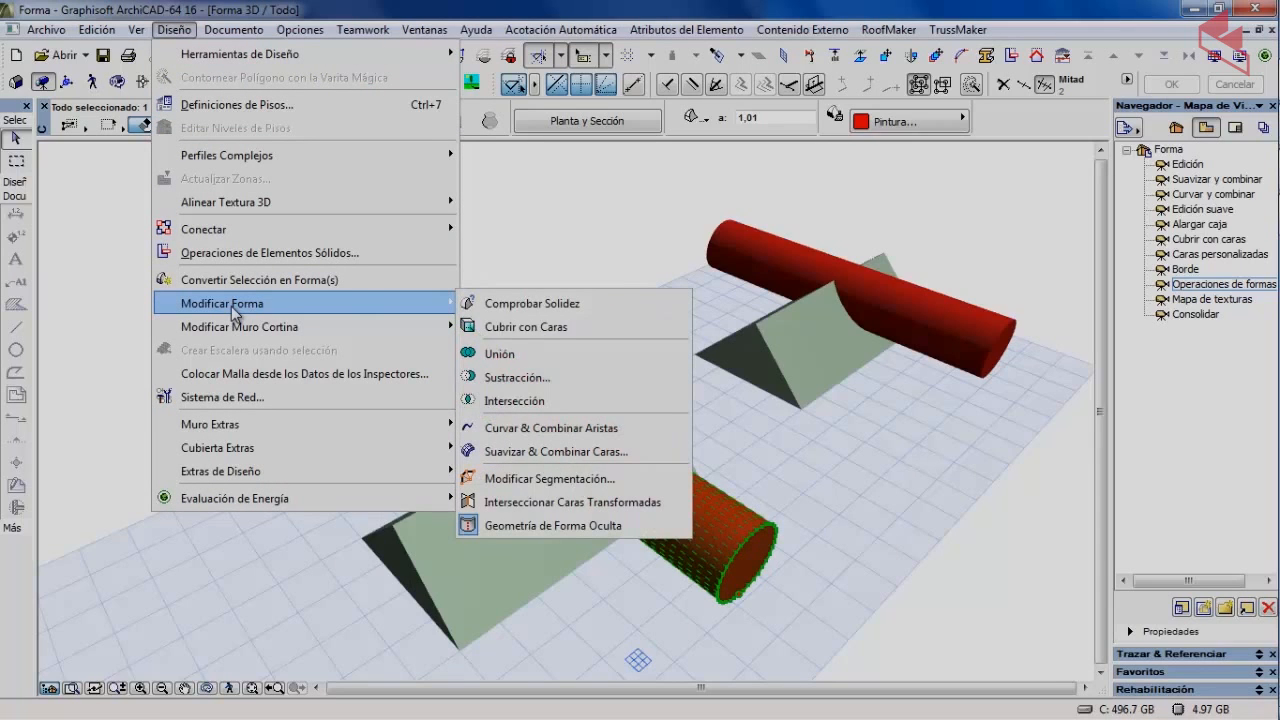
{"action": "left_click", "coordinate": [518, 378]}
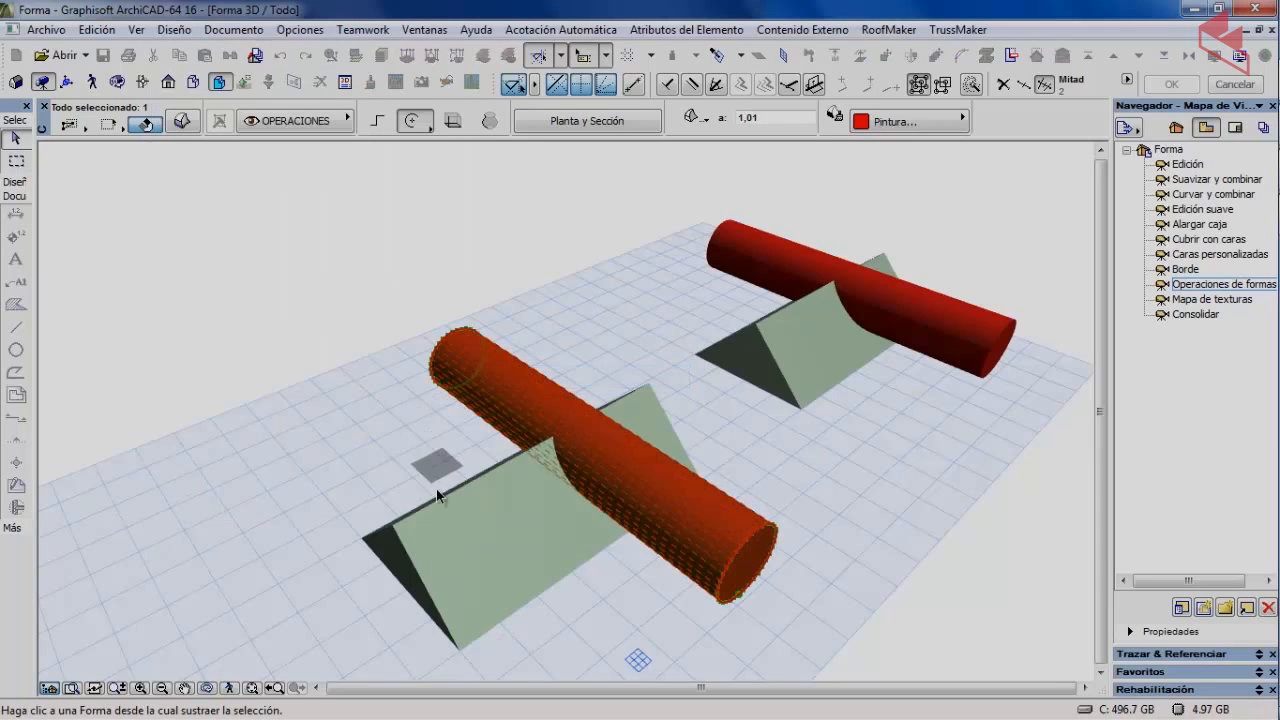
{"action": "left_click", "coordinate": [447, 543]}
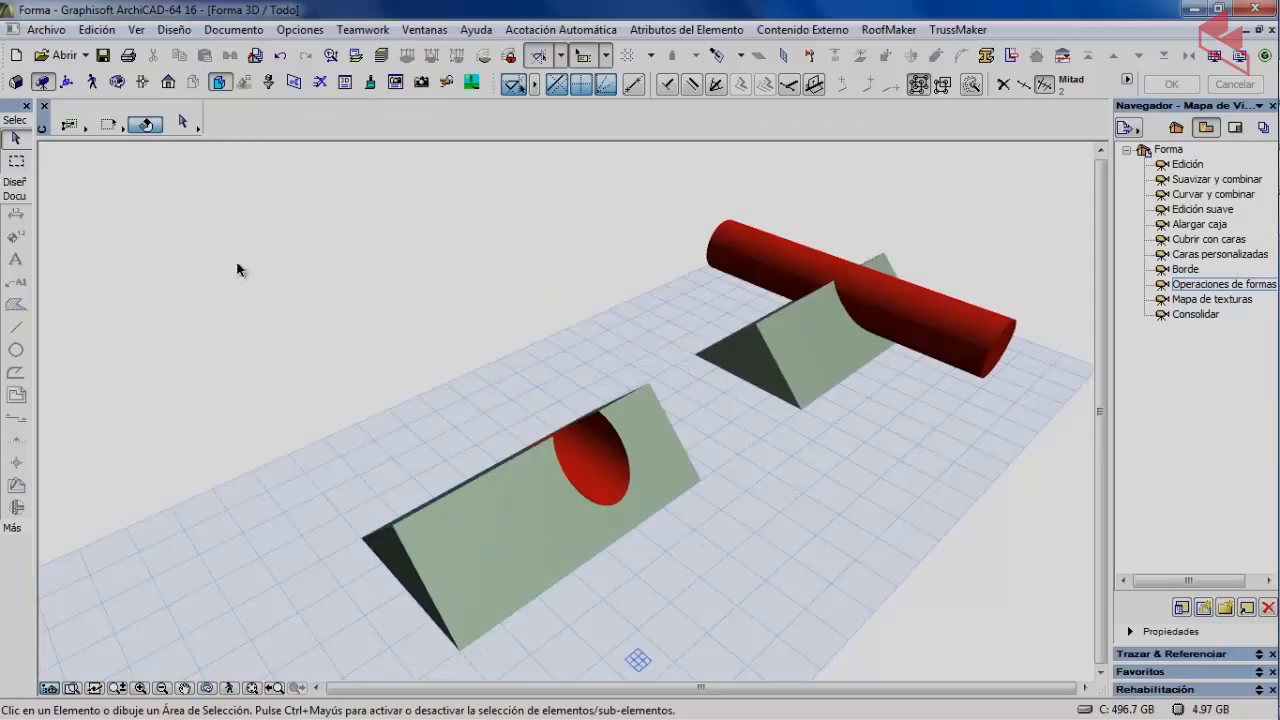
{"action": "left_click", "coordinate": [118, 81]}
{"action": "left_click_drag", "start_coordinate": [320, 249], "coordinate": [316, 319]}
{"action": "left_click_drag", "start_coordinate": [443, 386], "coordinate": [306, 449]}
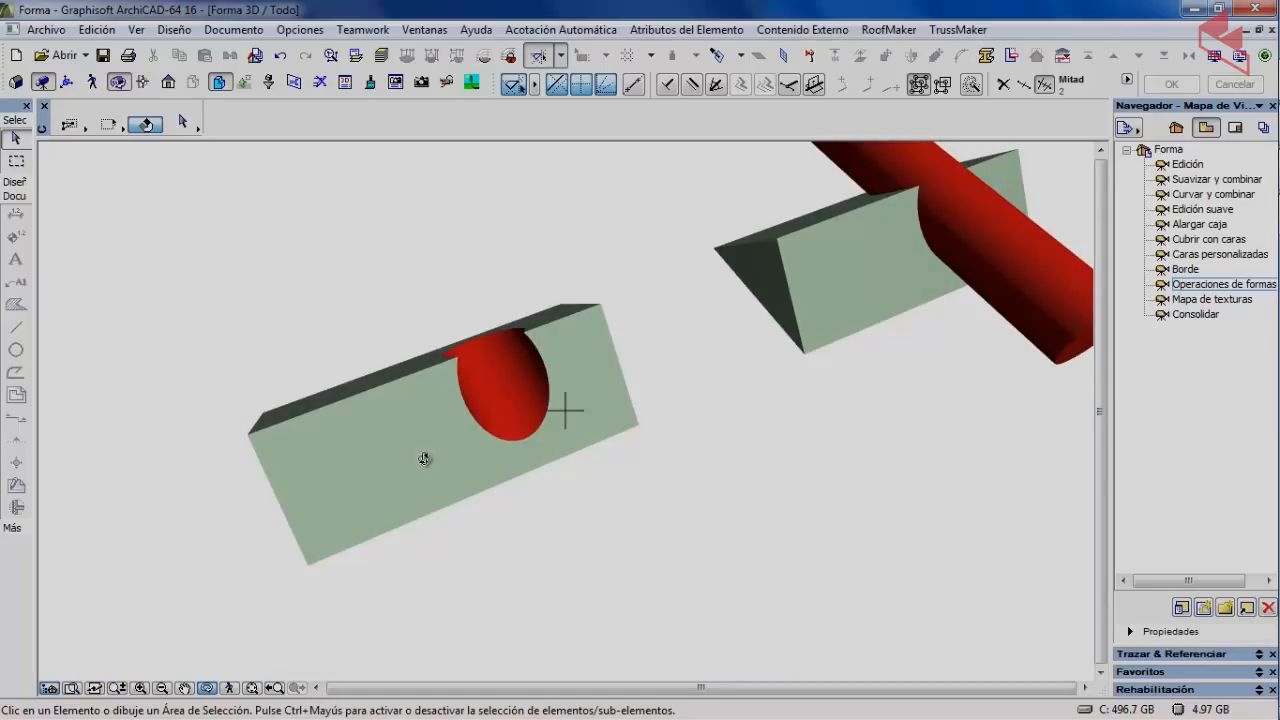
{"action": "left_click_drag", "start_coordinate": [402, 455], "coordinate": [584, 477]}
{"action": "left_click_drag", "start_coordinate": [545, 405], "coordinate": [254, 405]}
{"action": "left_click_drag", "start_coordinate": [403, 528], "coordinate": [425, 466]}
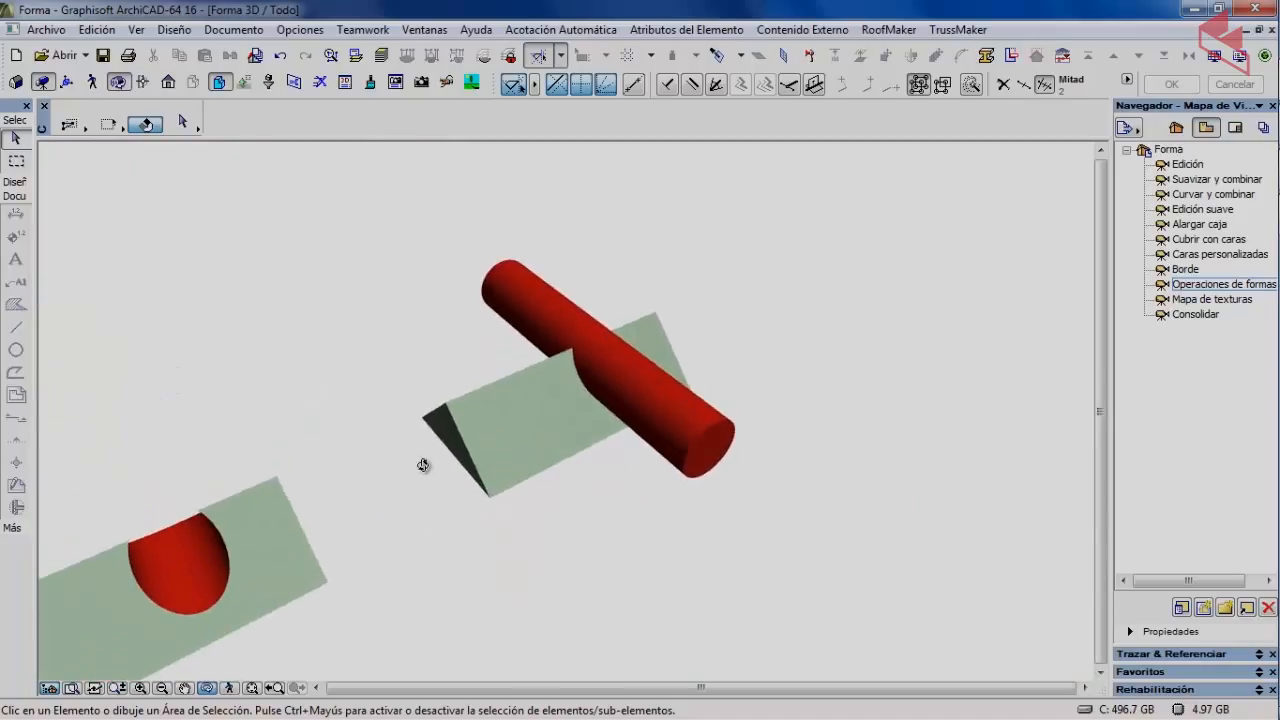
Try intersecting the last green prism with the red cylinder, then undo that attempt.
{"action": "left_click", "coordinate": [118, 83]}
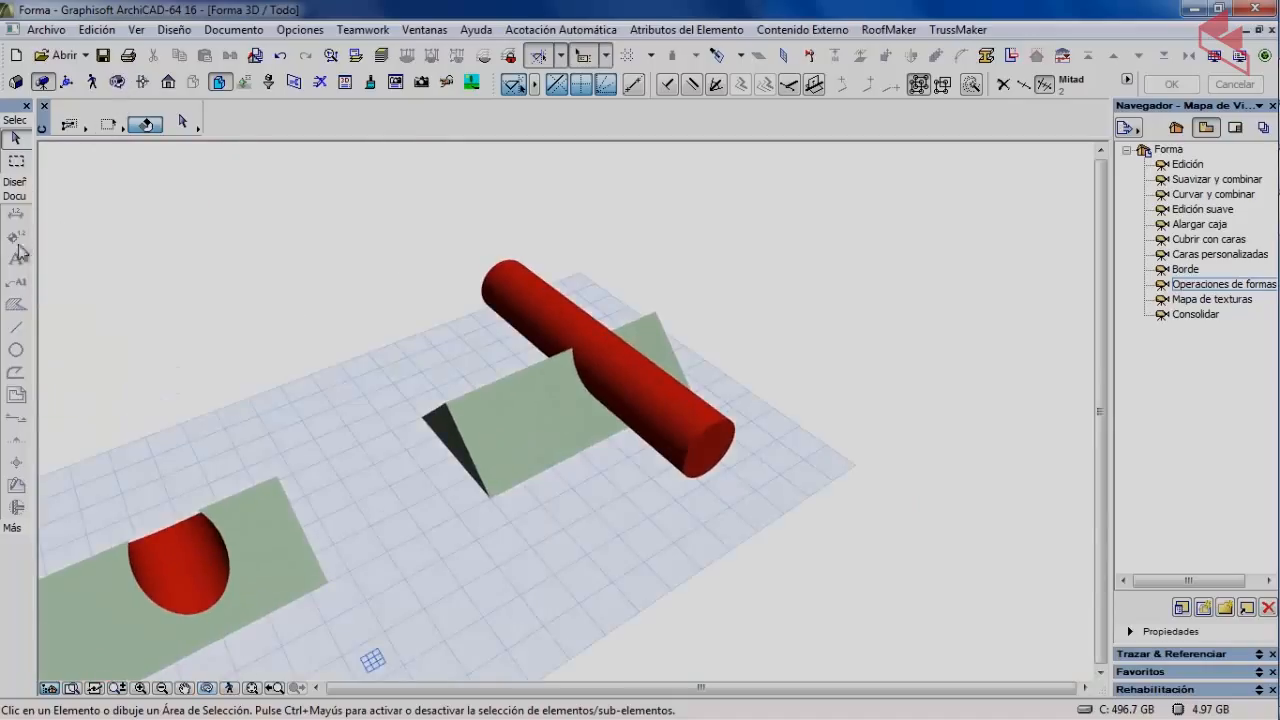
{"action": "left_click", "coordinate": [522, 404]}
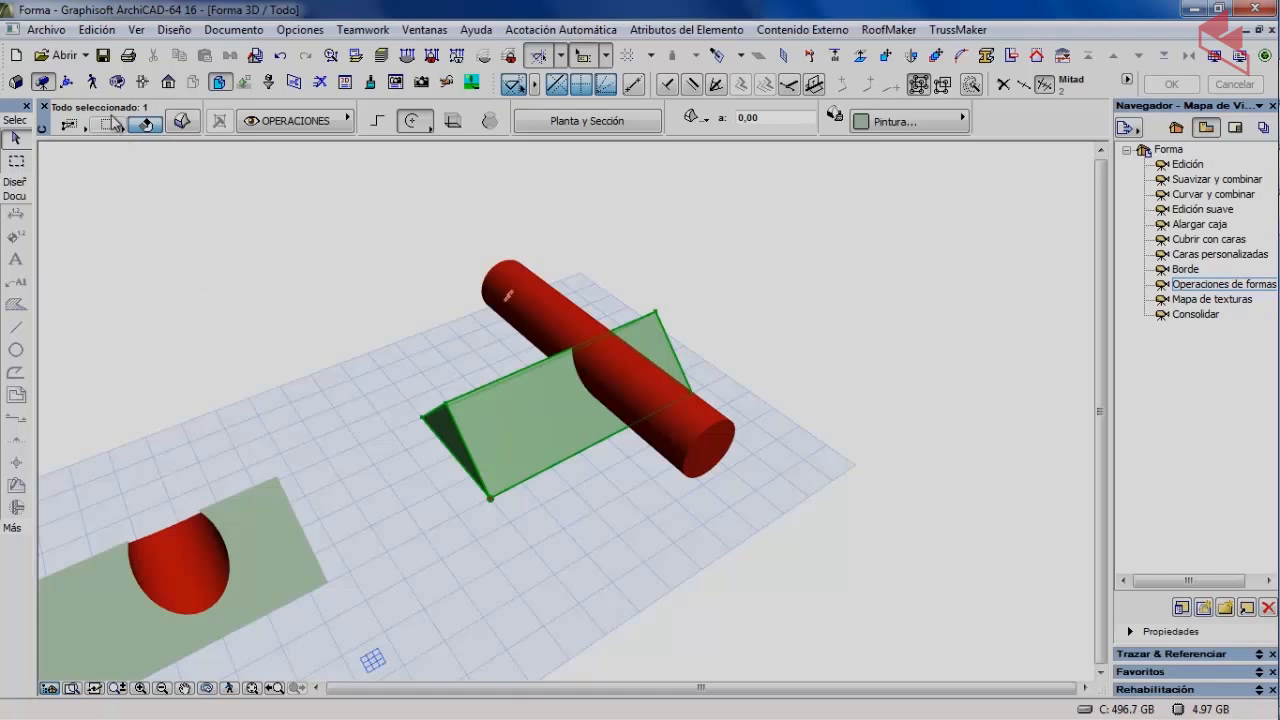
{"action": "left_click", "coordinate": [174, 29]}
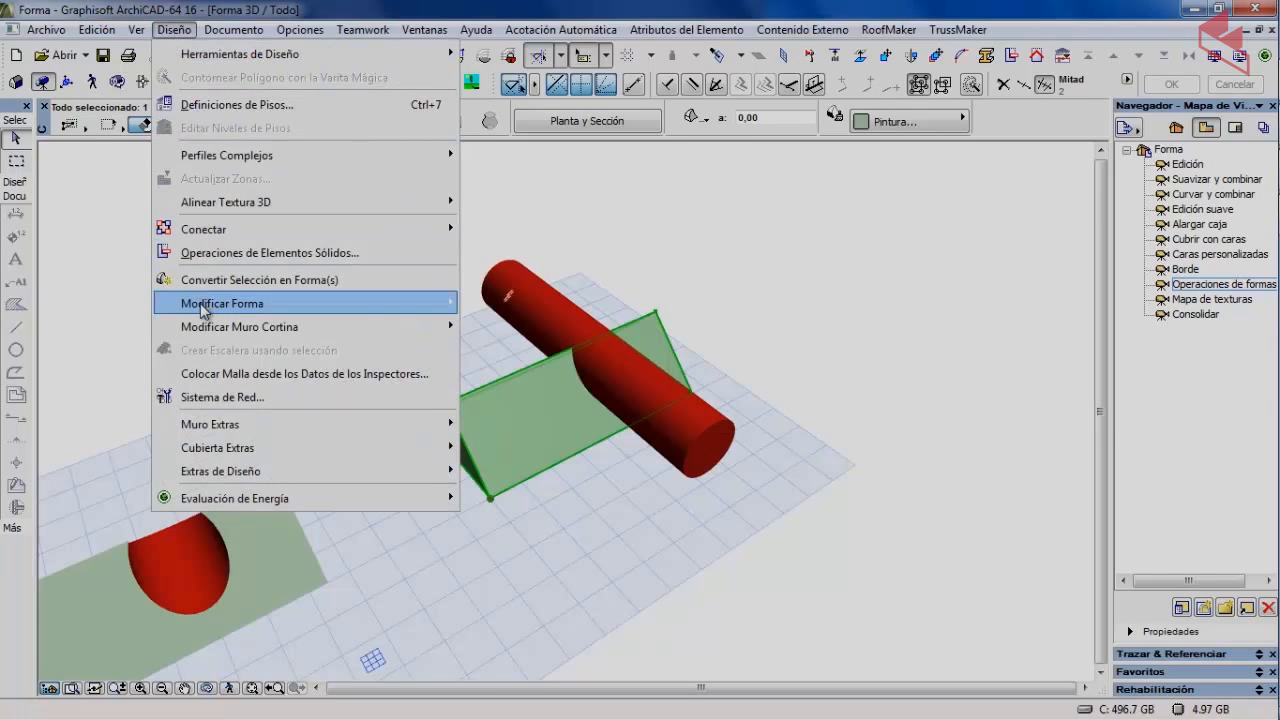
{"action": "mouse_move", "coordinate": [250, 306]}
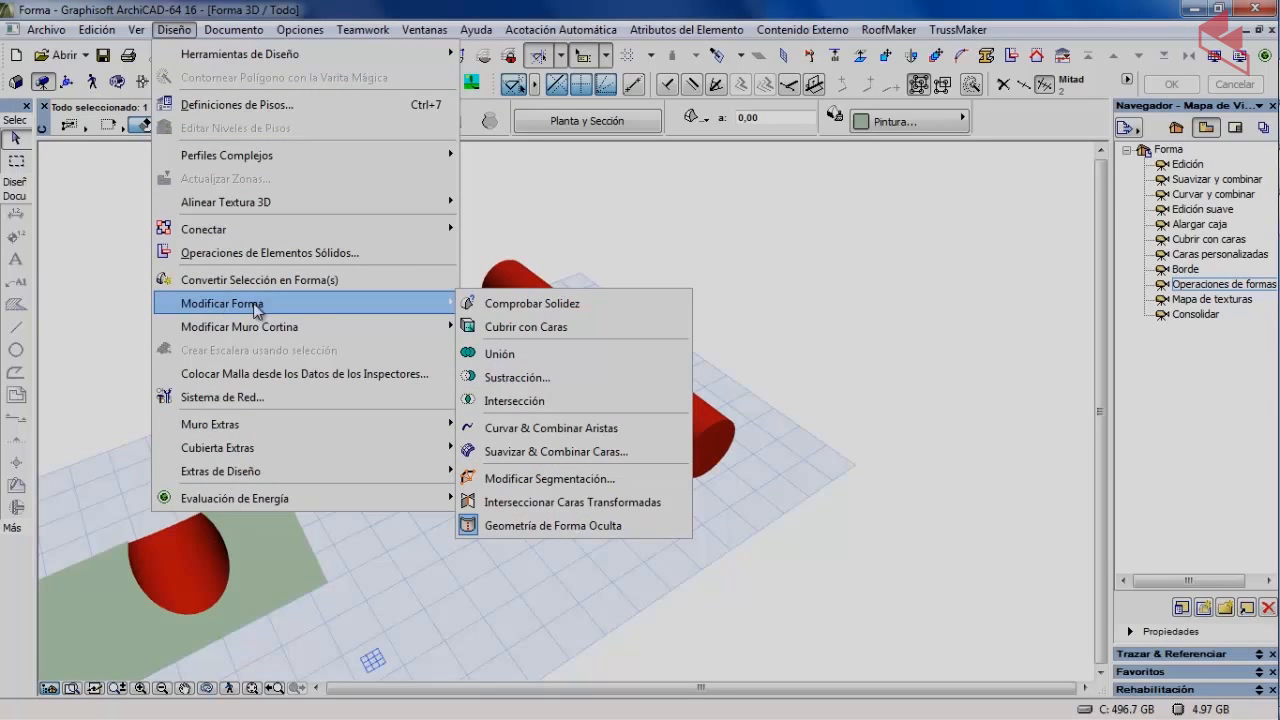
{"action": "left_click", "coordinate": [512, 401]}
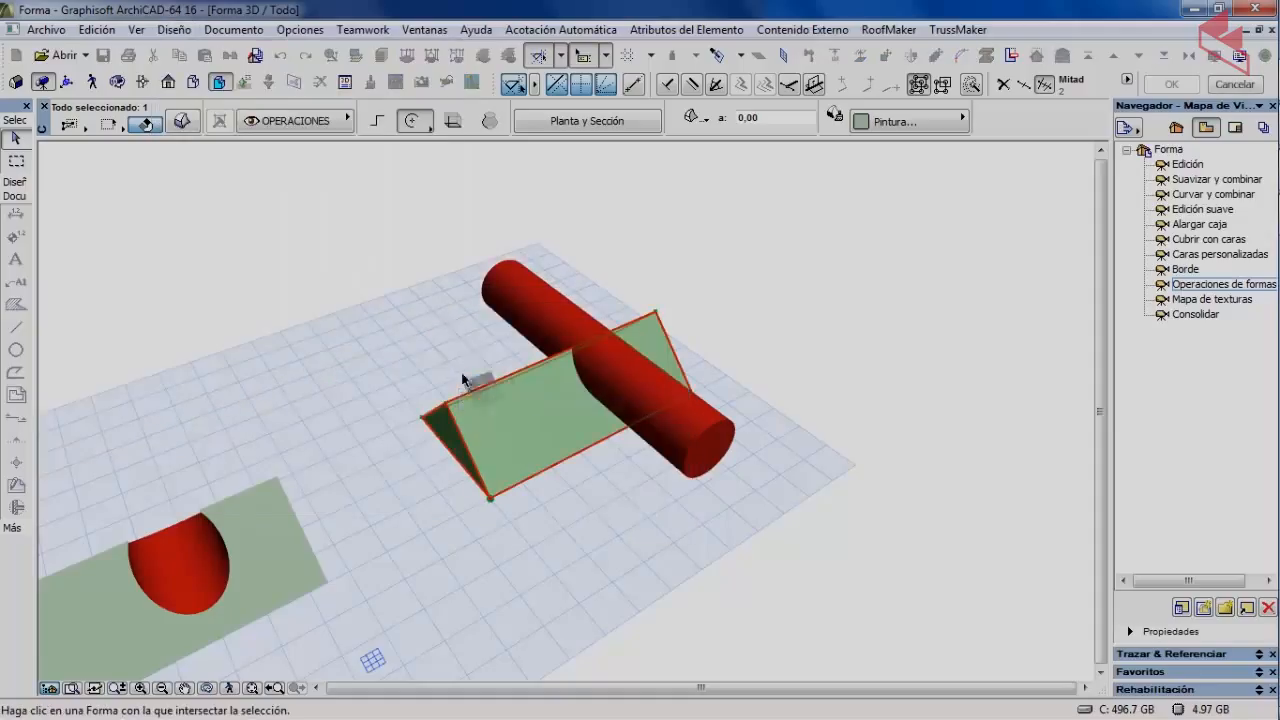
{"action": "left_click", "coordinate": [529, 305]}
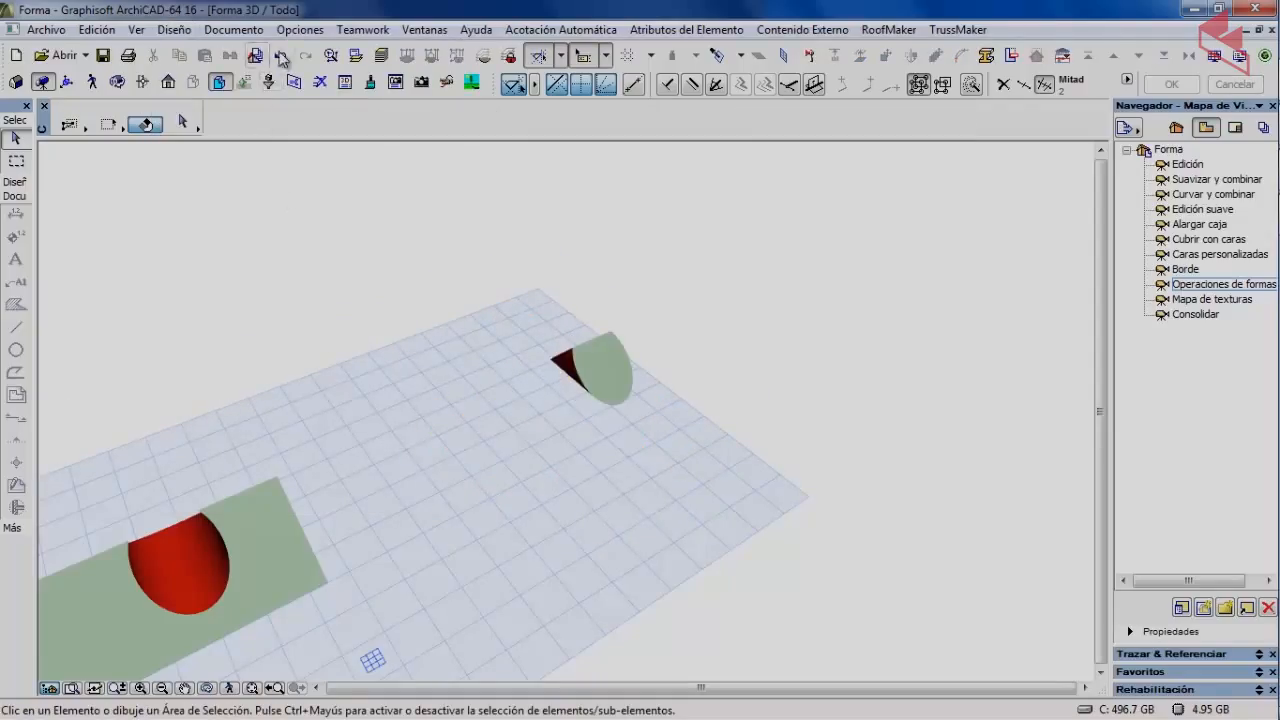
{"action": "left_click", "coordinate": [281, 56]}
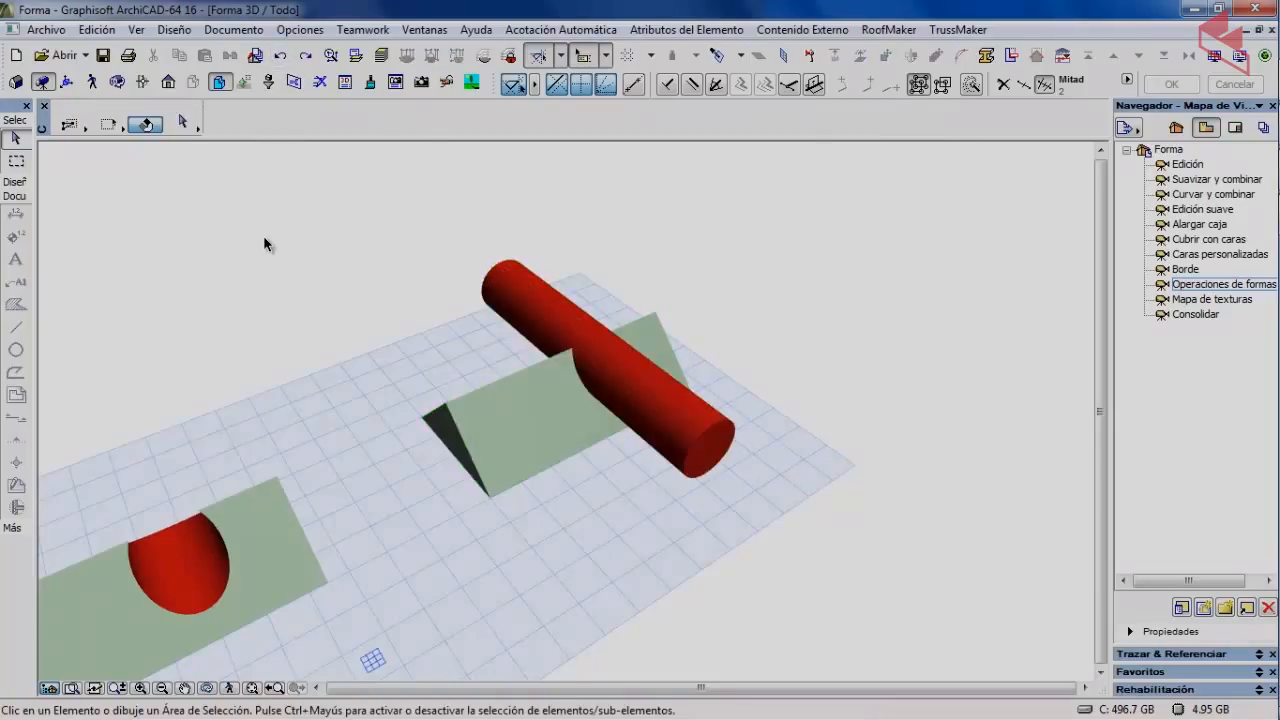
Intersect the red cylinder with the prism, leaving only the small rounded overlap, and clear the selection.
{"action": "left_click", "coordinate": [540, 314]}
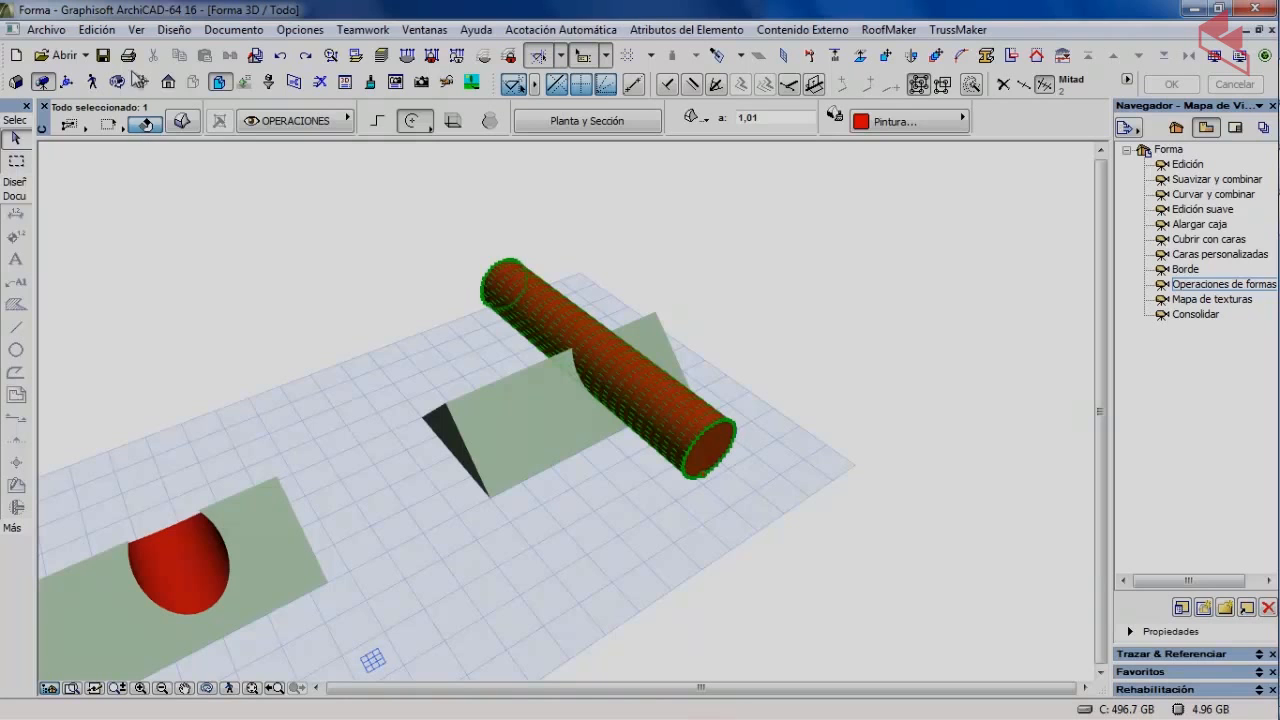
{"action": "left_click", "coordinate": [174, 29]}
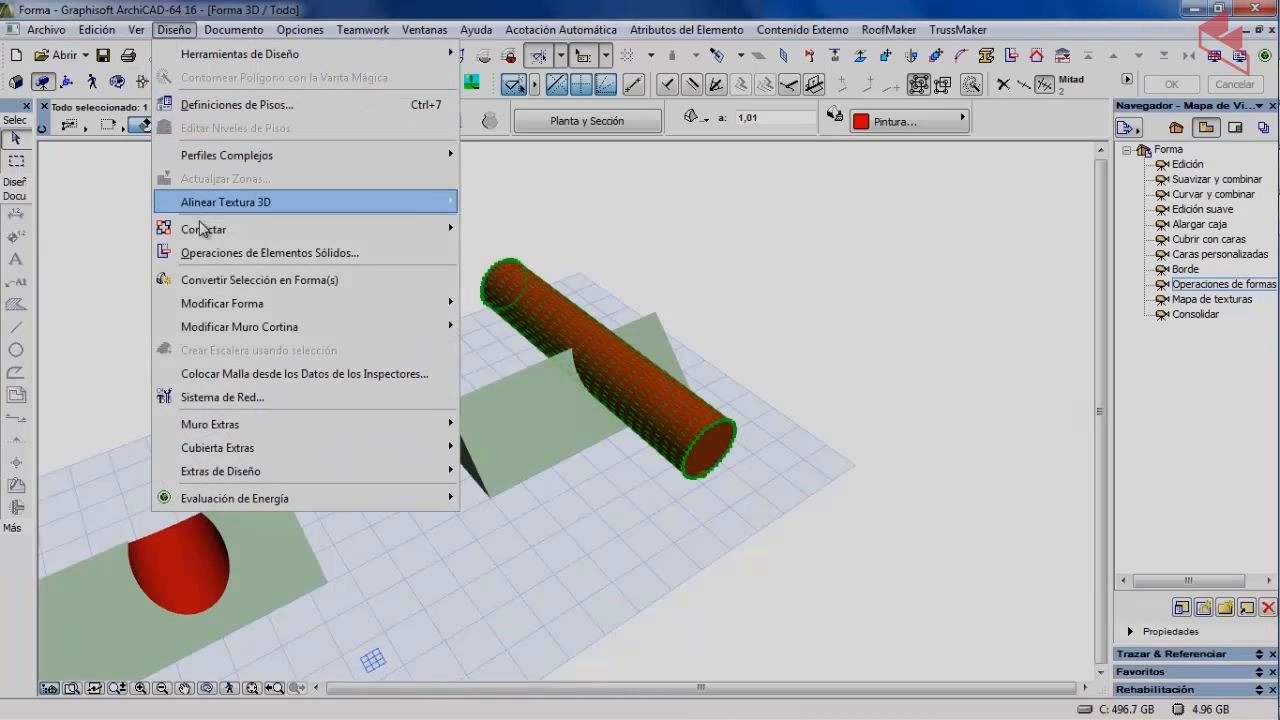
{"action": "mouse_move", "coordinate": [375, 303]}
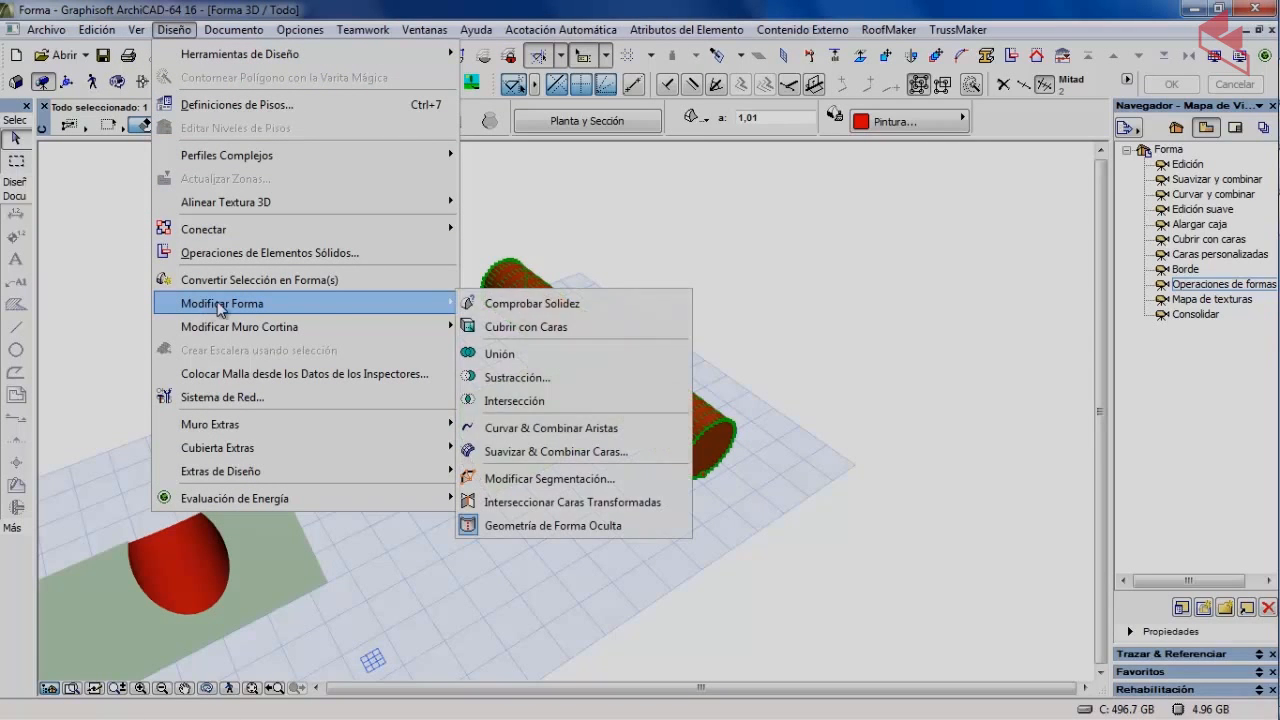
{"action": "left_click", "coordinate": [513, 401]}
{"action": "left_click", "coordinate": [498, 425]}
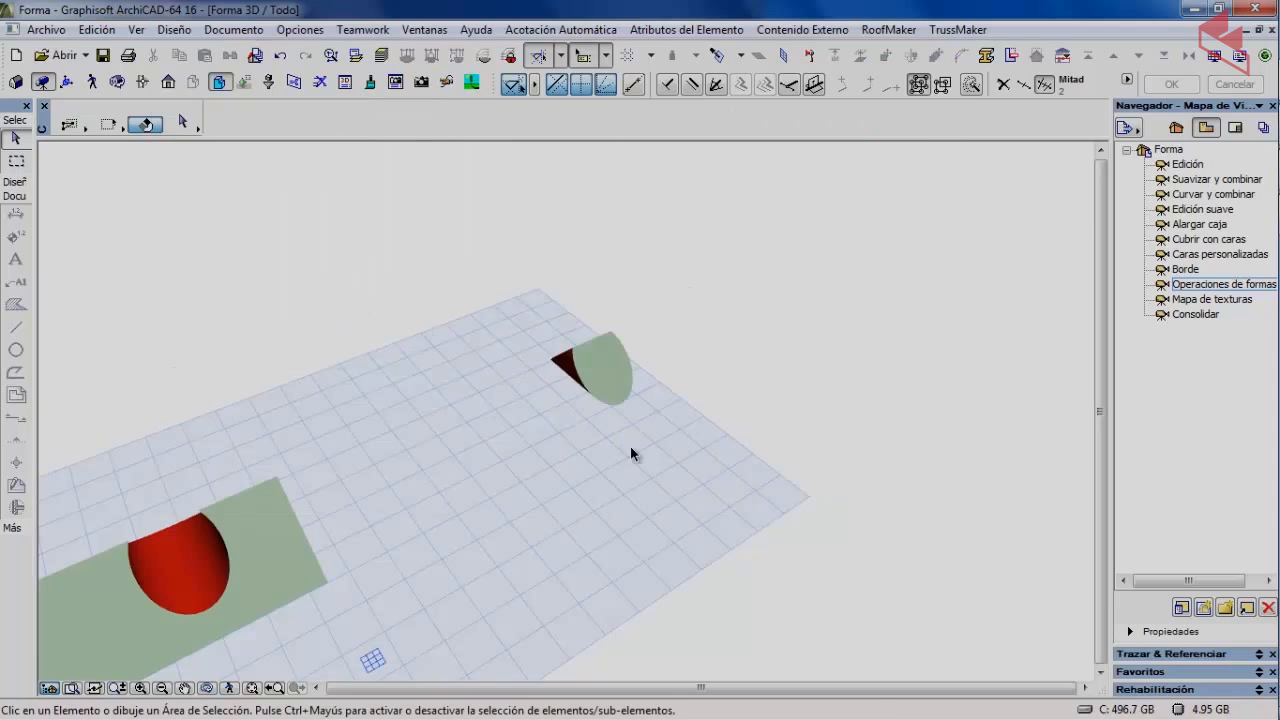
{"action": "left_click", "coordinate": [312, 297]}
{"action": "left_click", "coordinate": [250, 297]}
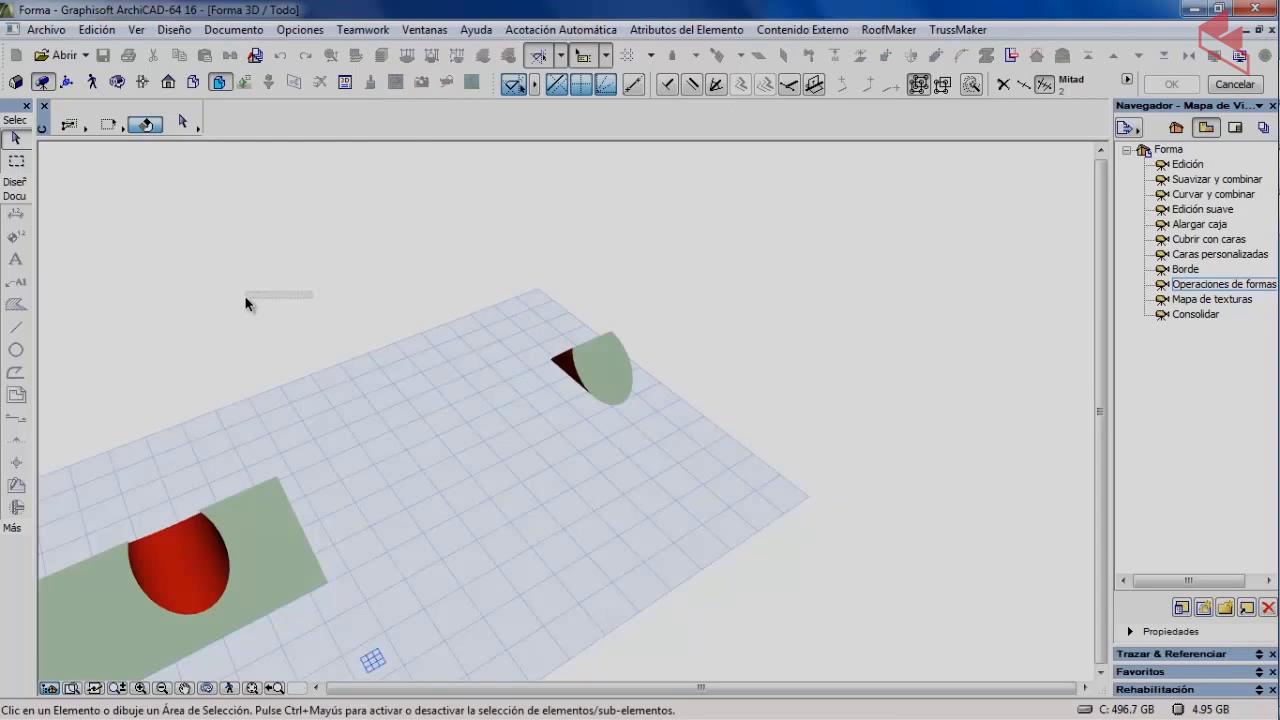
{"action": "scroll", "coordinate": [141, 336], "scroll_direction": "down", "scroll_amount": 3}
Pan to the checkered pyramids and open the nearest pyramid's shape settings showing its JUEGO DAMA material.
{"action": "middle_click_drag", "start_coordinate": [186, 318], "coordinate": [484, 238]}
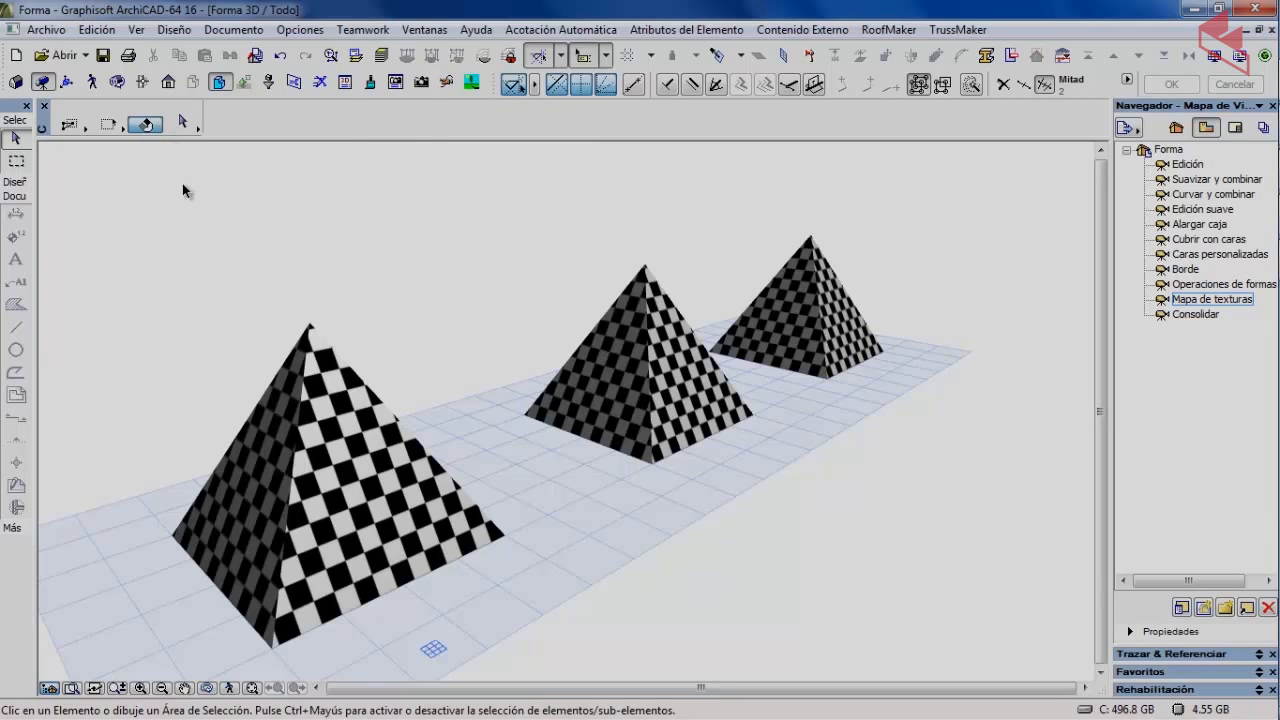
{"action": "left_click", "coordinate": [380, 472]}
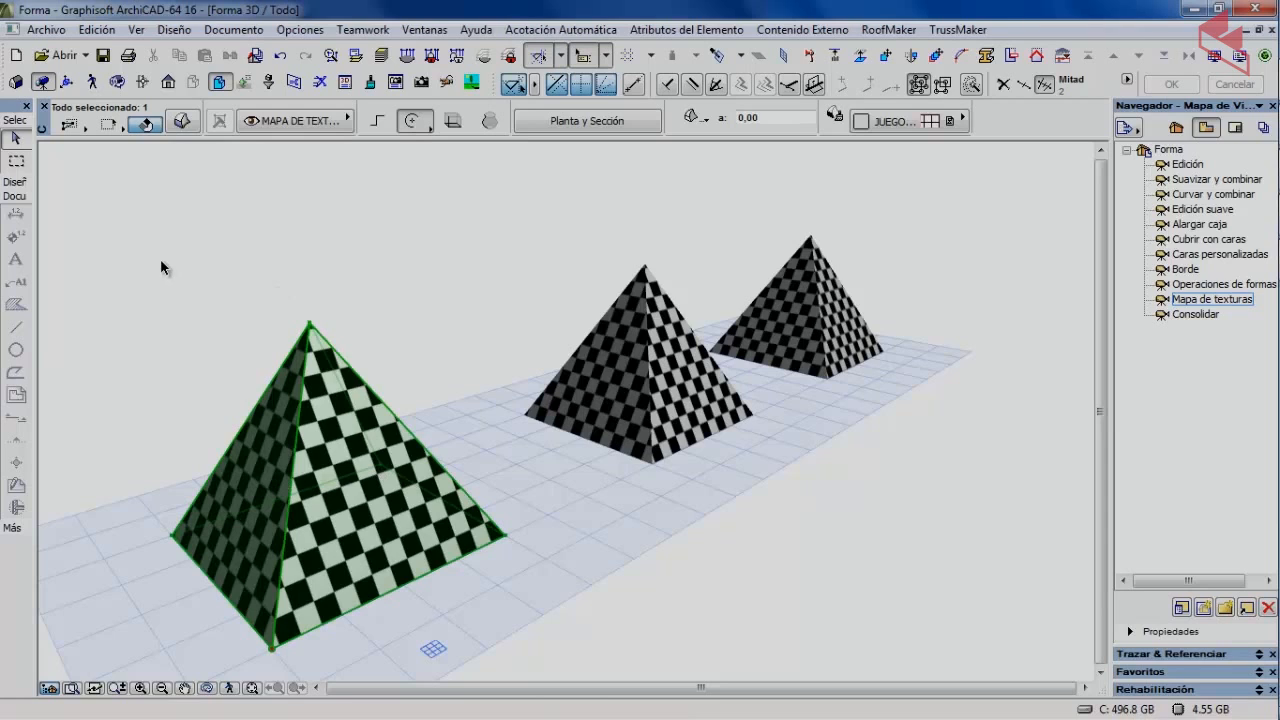
{"action": "left_click", "coordinate": [188, 120]}
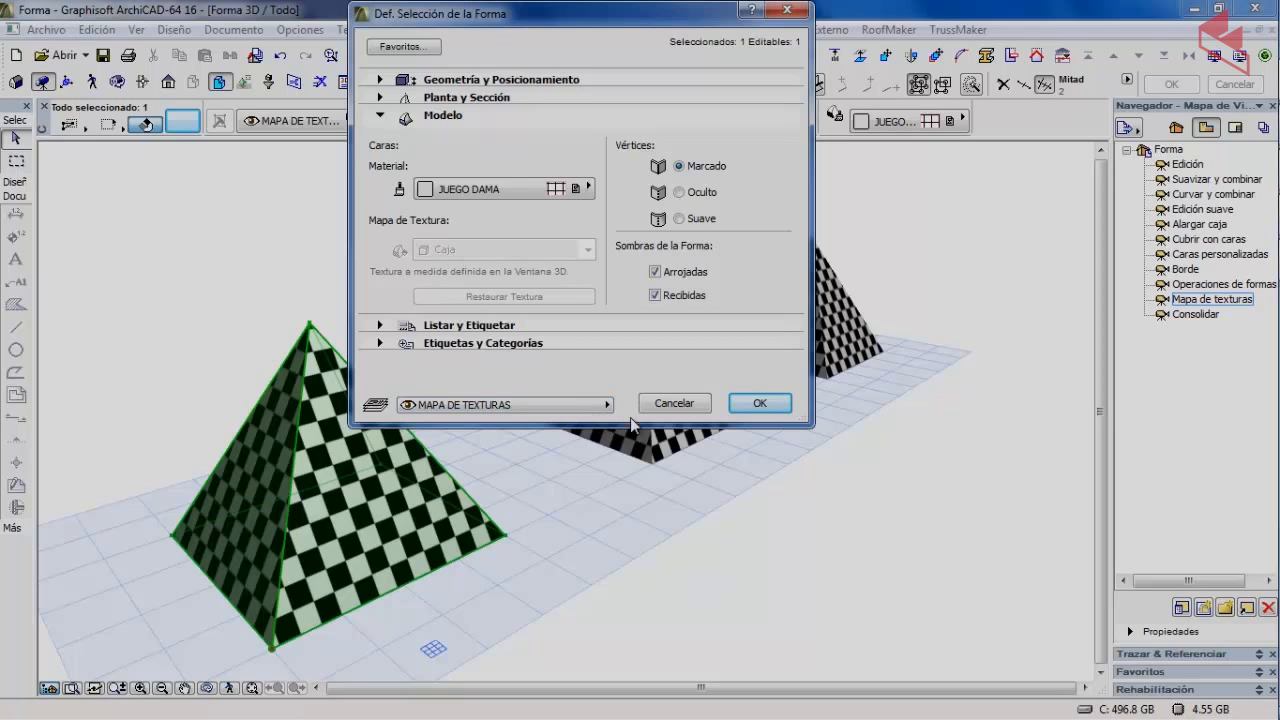
Close the shape settings, then try Plano and Caja texture mapping on a pyramid face, discarding the change.
{"action": "left_click", "coordinate": [674, 403]}
{"action": "left_click", "coordinate": [313, 262]}
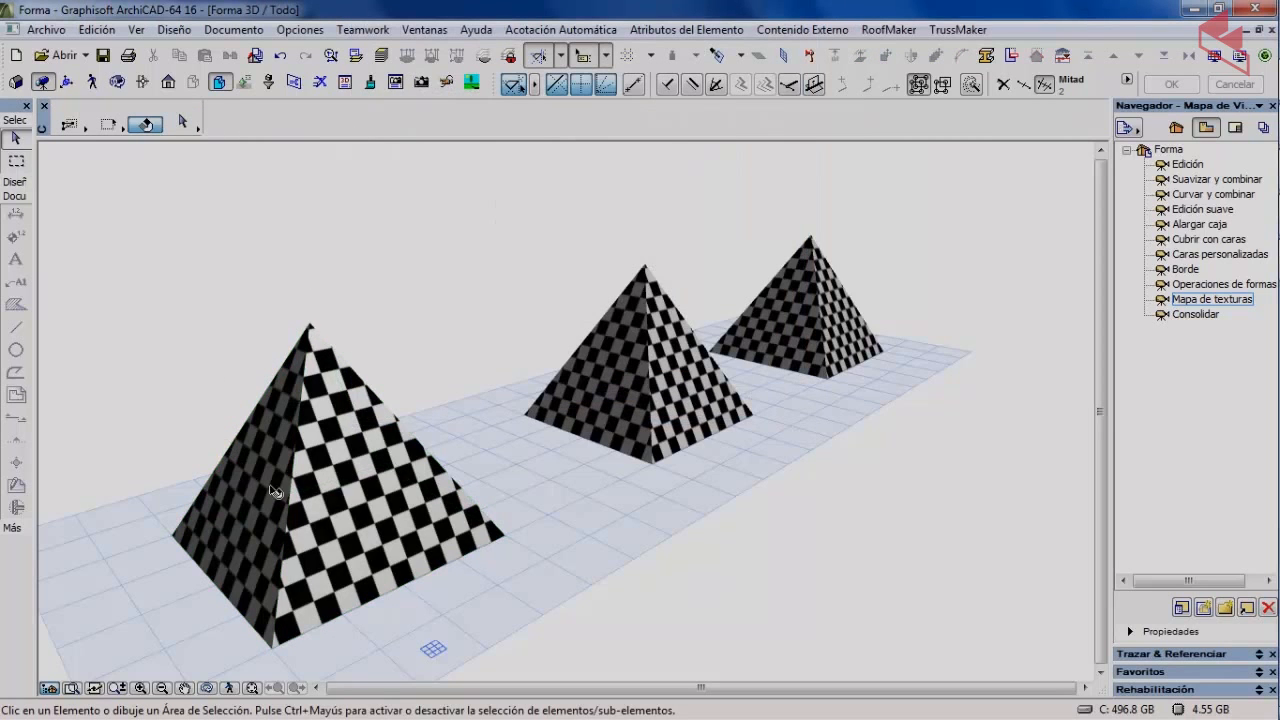
{"action": "left_click", "coordinate": [331, 550]}
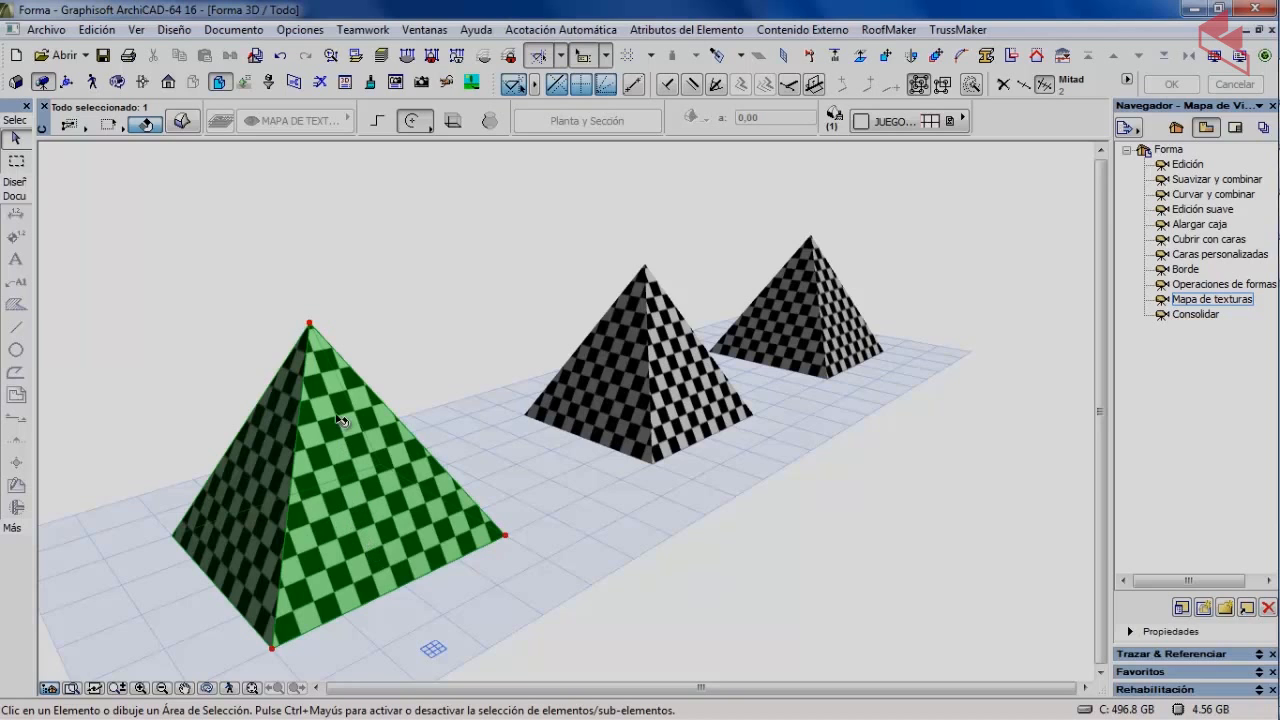
{"action": "left_click", "coordinate": [182, 121]}
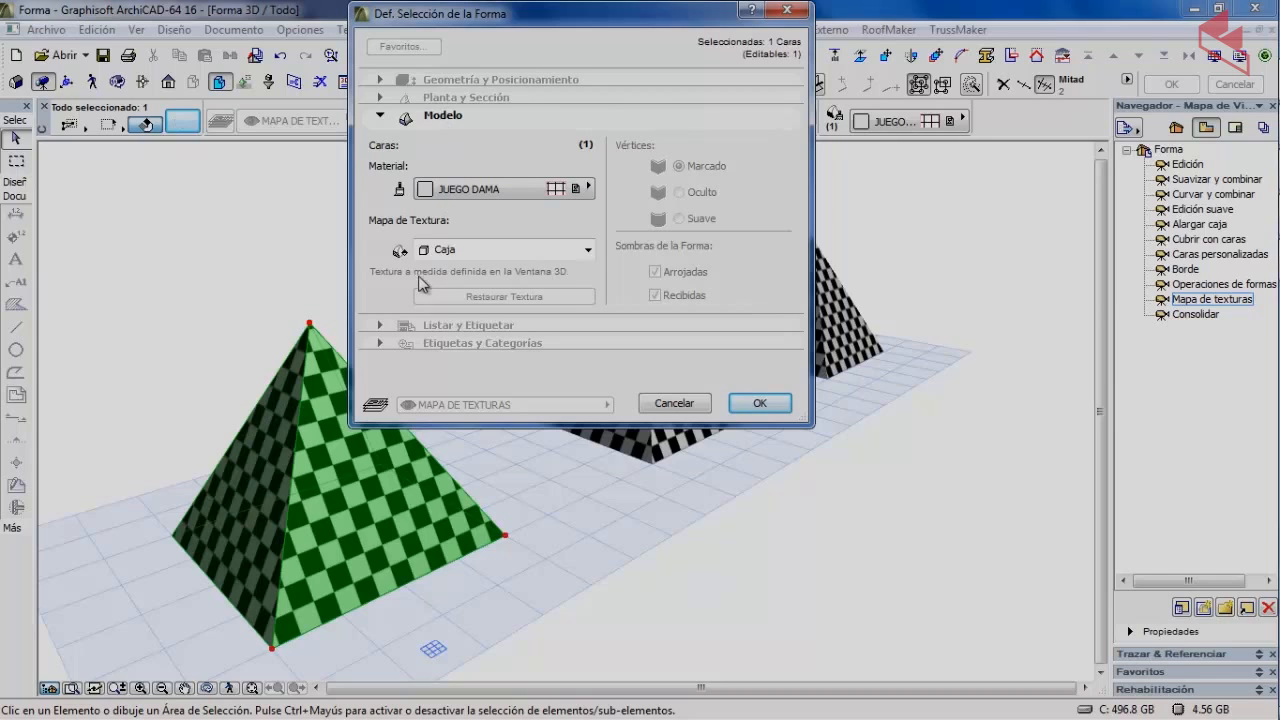
{"action": "left_click", "coordinate": [472, 249]}
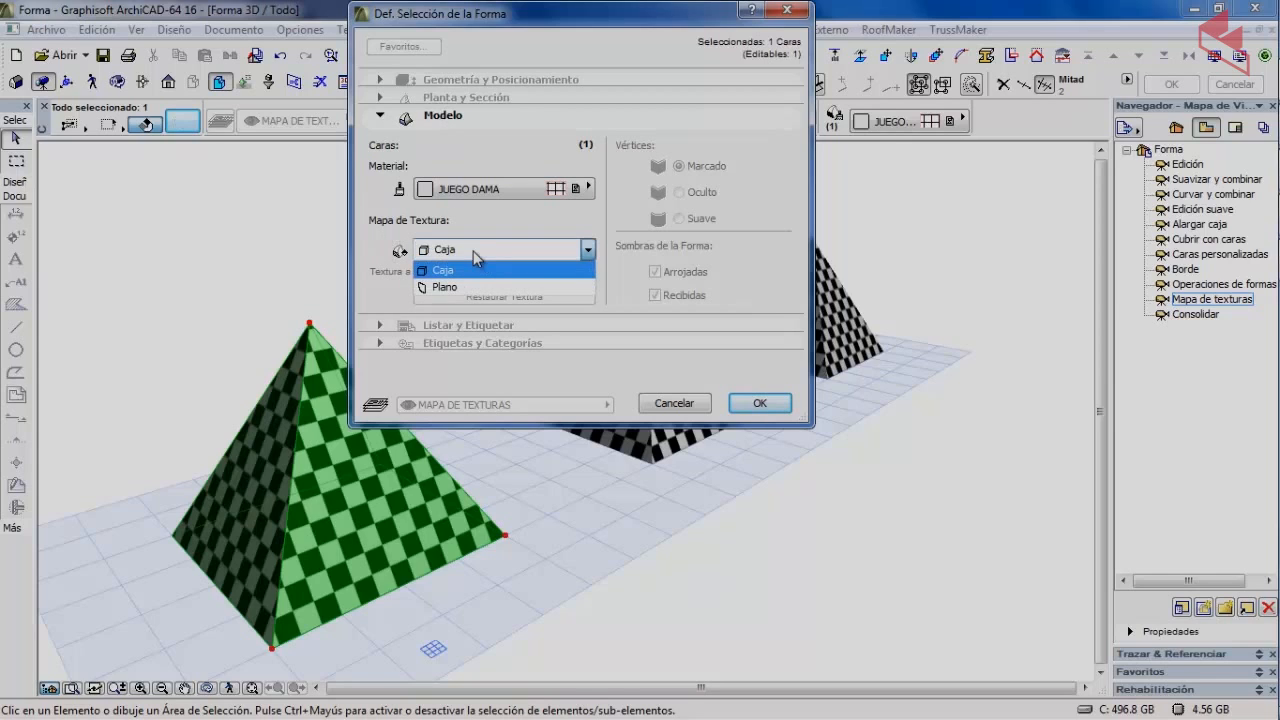
{"action": "left_click", "coordinate": [476, 290]}
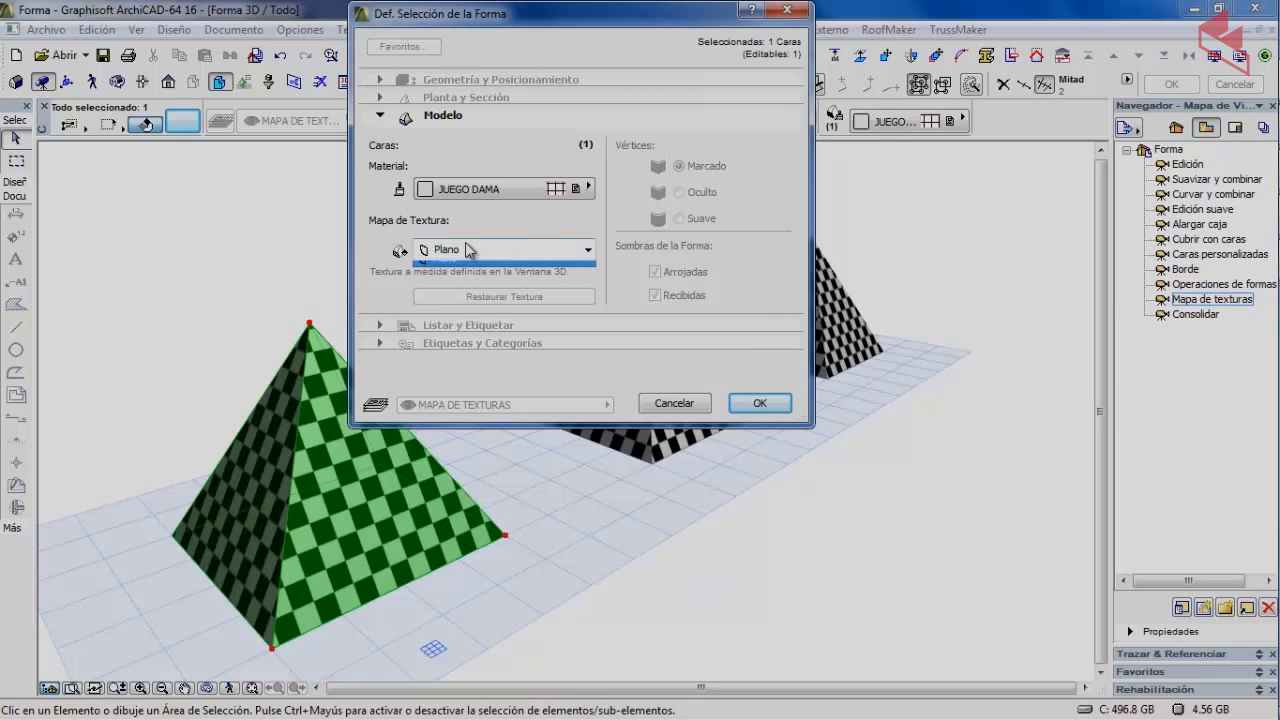
{"action": "left_click", "coordinate": [472, 249]}
{"action": "left_click", "coordinate": [470, 270]}
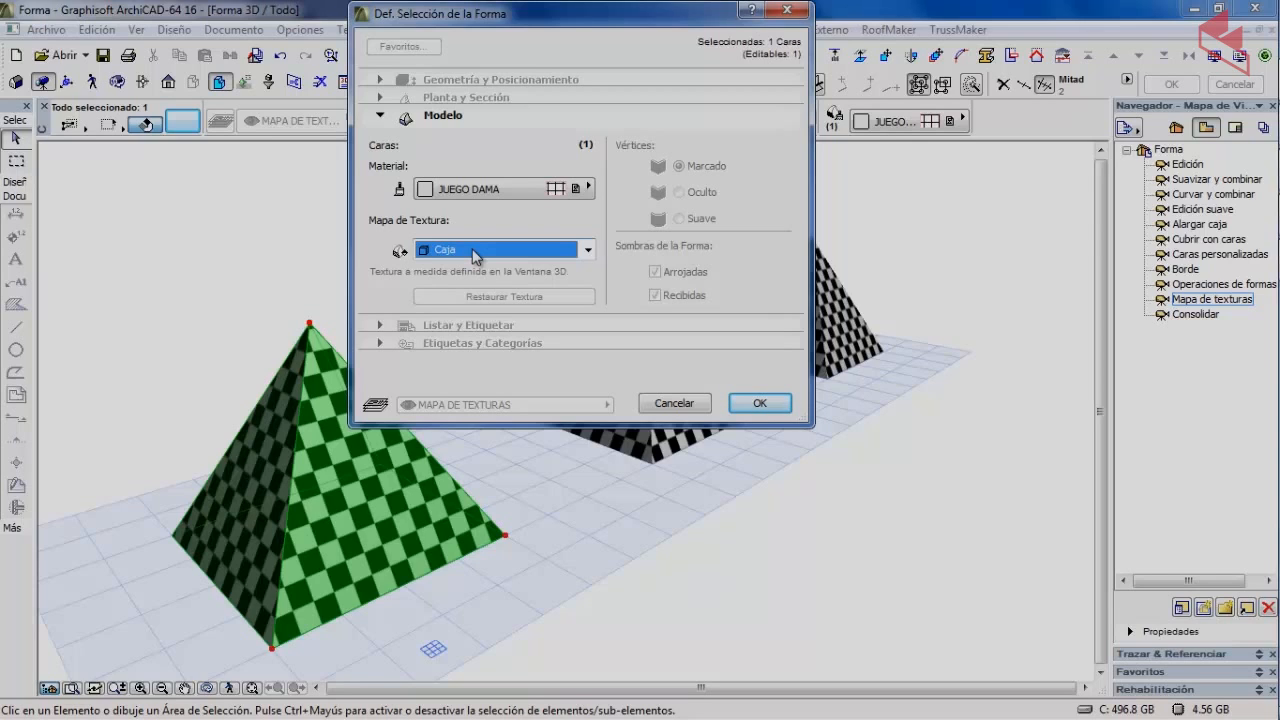
{"action": "left_click", "coordinate": [473, 255]}
{"action": "left_click", "coordinate": [466, 288]}
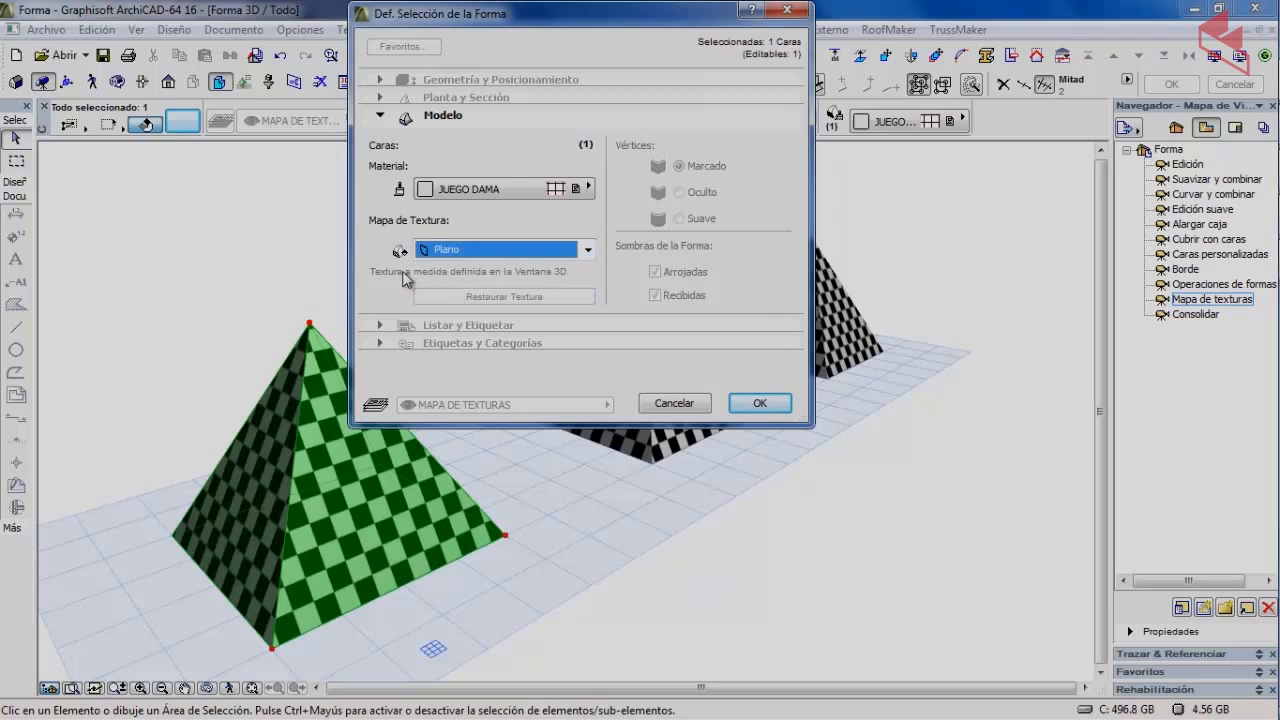
{"action": "left_click", "coordinate": [664, 404]}
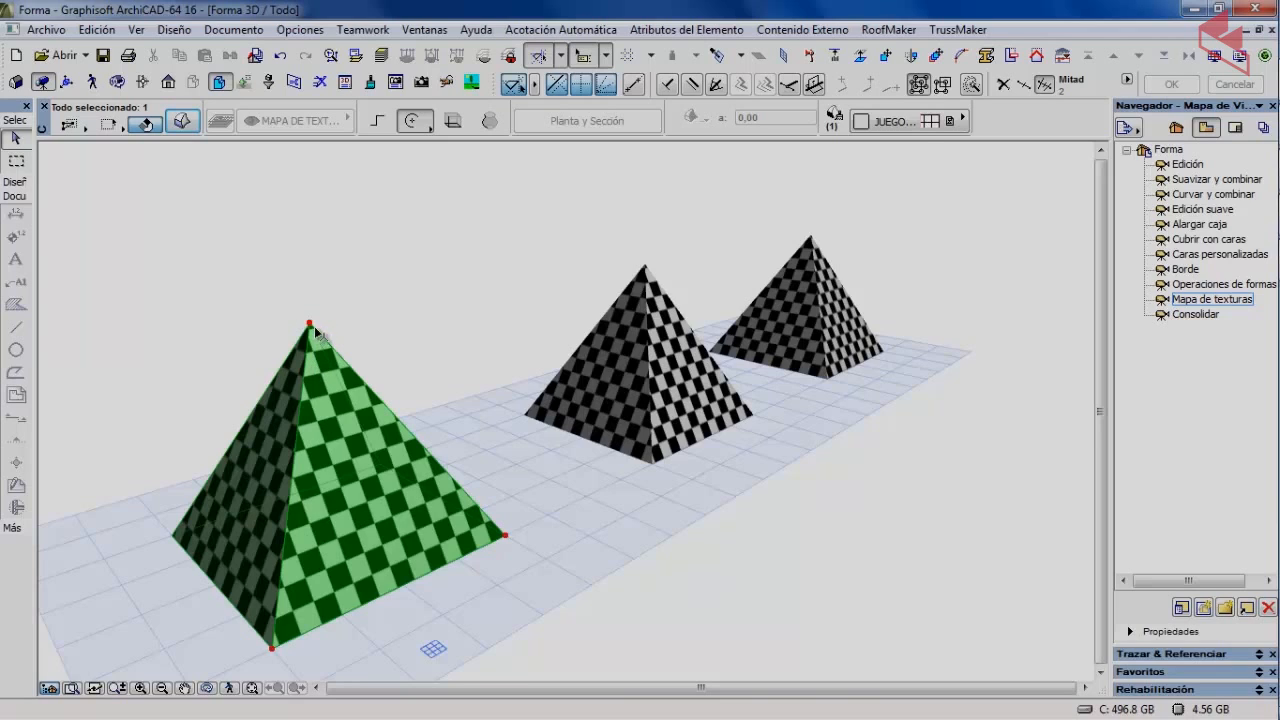
Set the front pyramid's 3D texture origin at its bottom front corner with Definir Origen.
{"action": "left_click", "coordinate": [247, 317]}
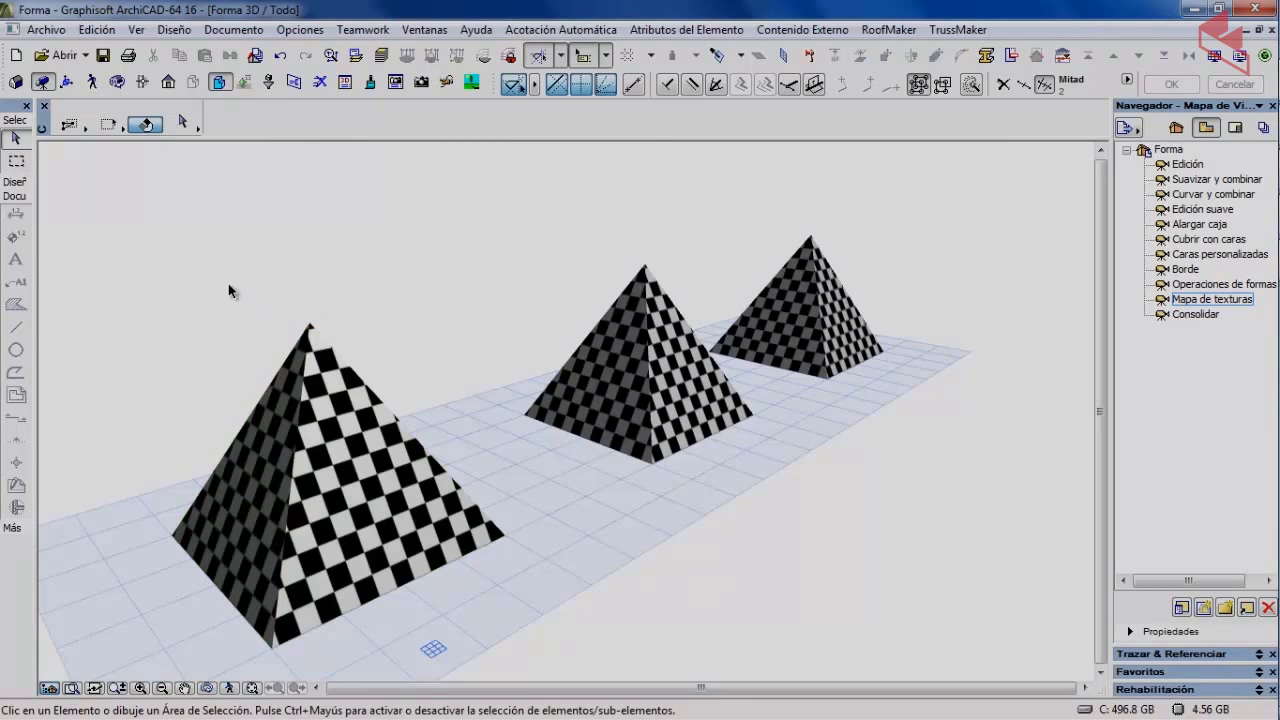
{"action": "left_click", "coordinate": [338, 525]}
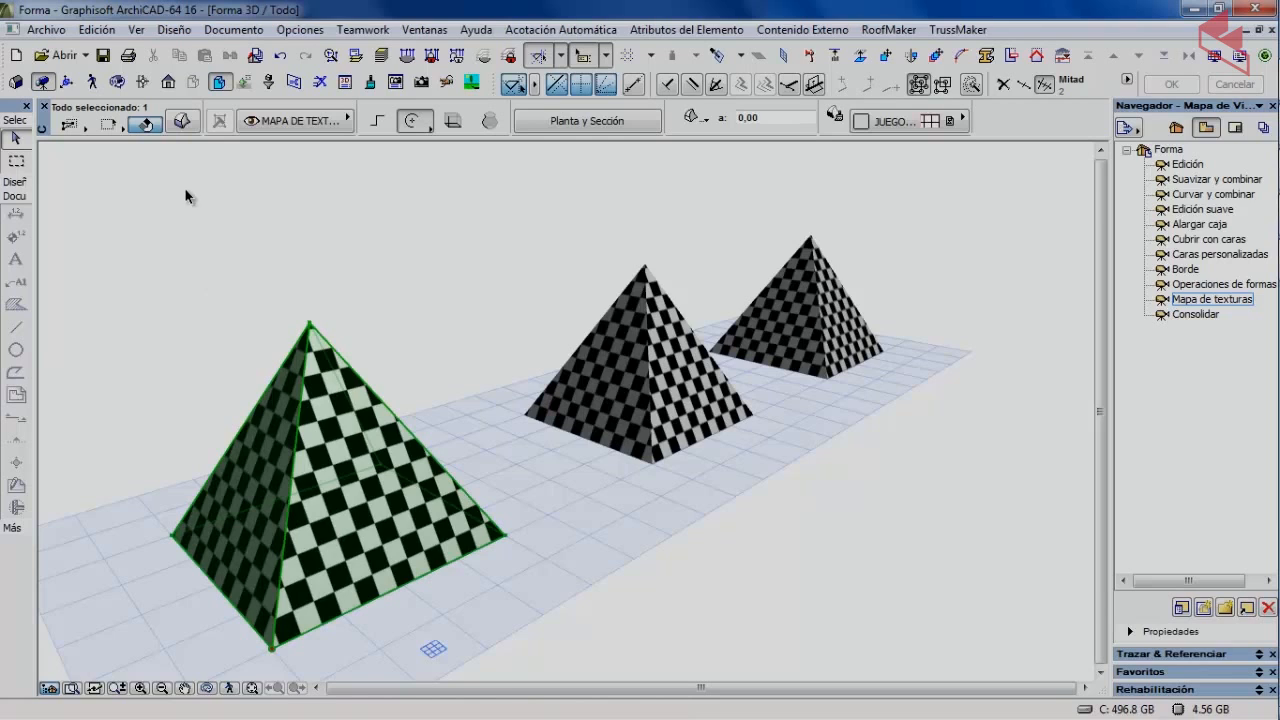
{"action": "left_click", "coordinate": [174, 30]}
{"action": "mouse_move", "coordinate": [213, 206]}
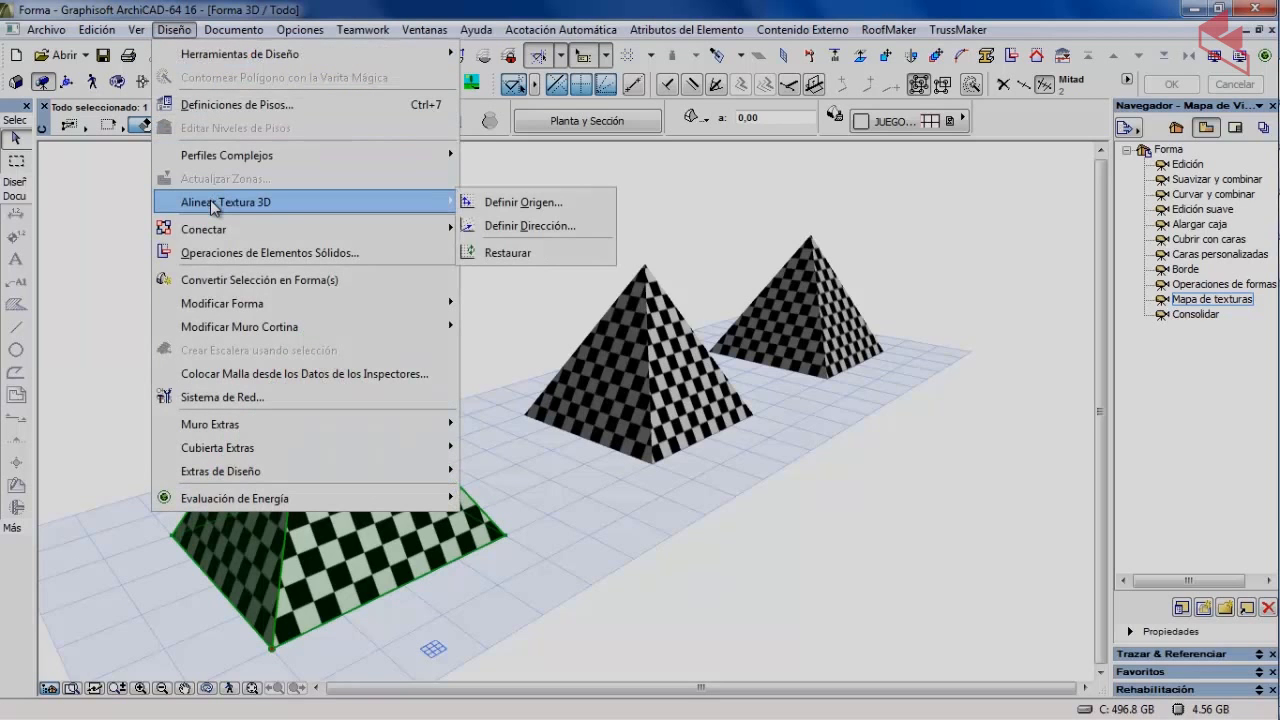
{"action": "left_click", "coordinate": [557, 206]}
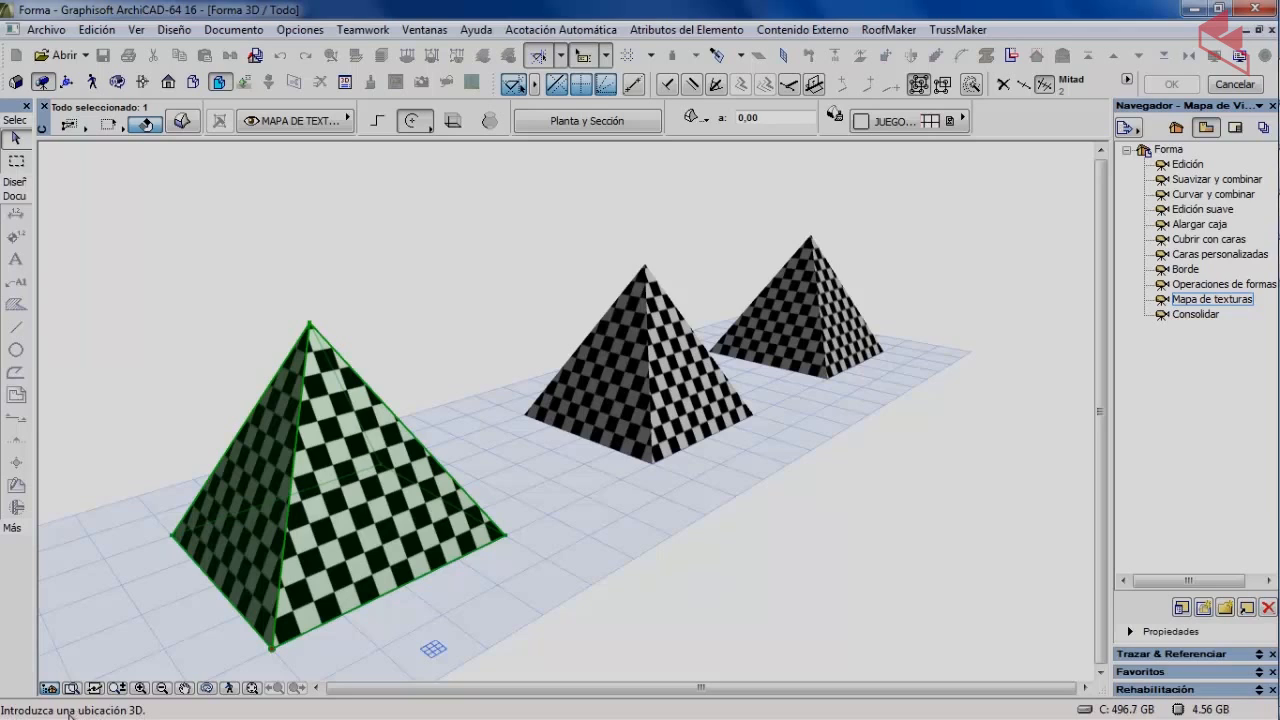
{"action": "left_click", "coordinate": [273, 645]}
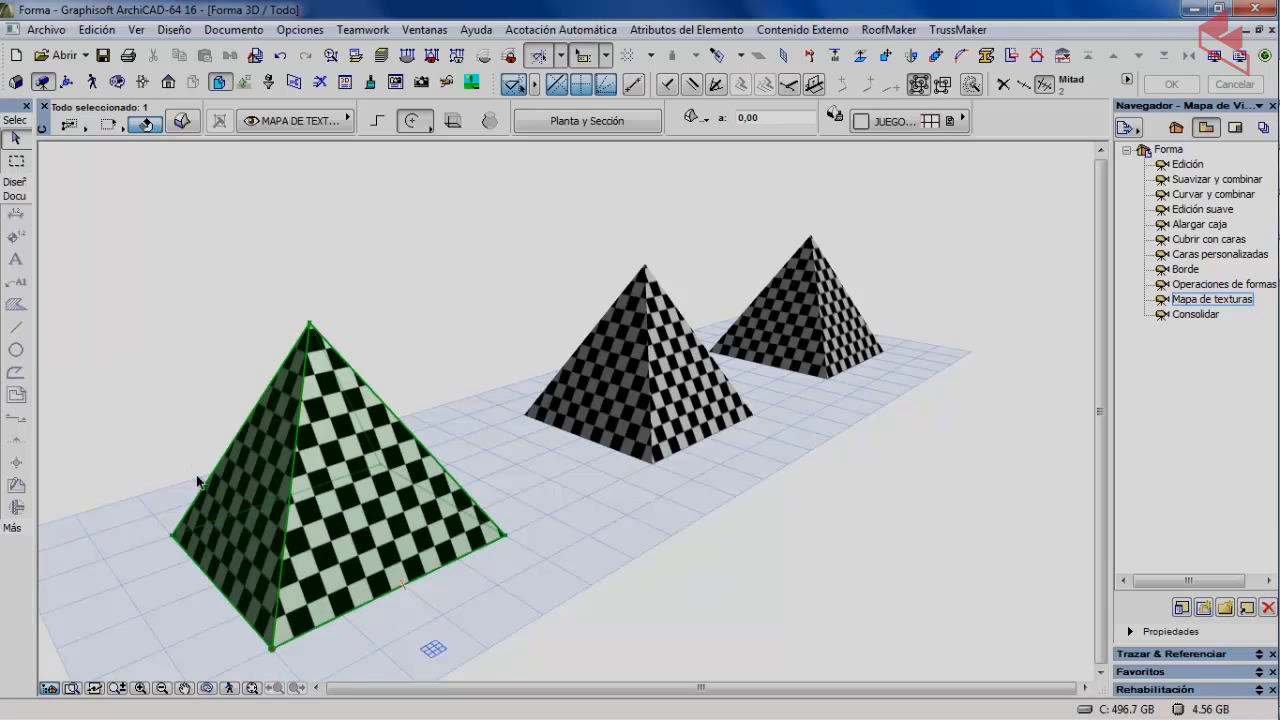
{"action": "left_click", "coordinate": [180, 31]}
Rotate the front pyramid's texture along a reference vector drawn from its bottom vertex across the front face.
{"action": "mouse_move", "coordinate": [234, 208]}
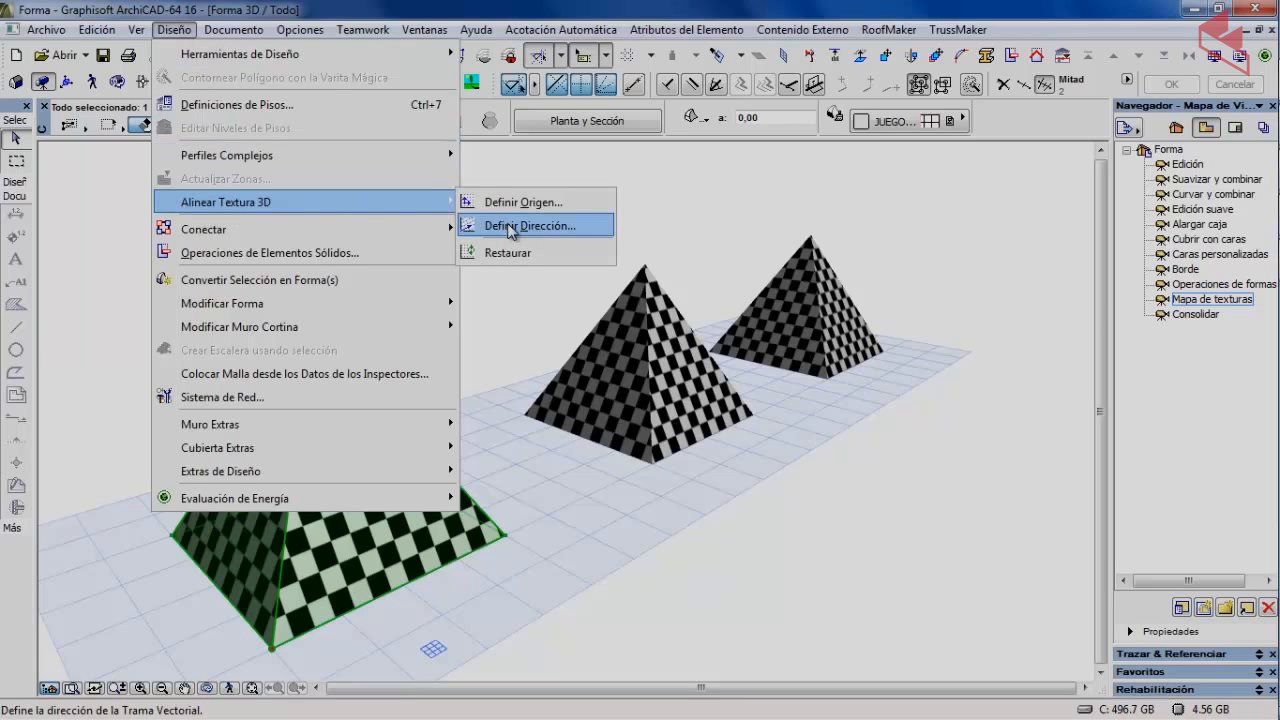
{"action": "left_click", "coordinate": [511, 227]}
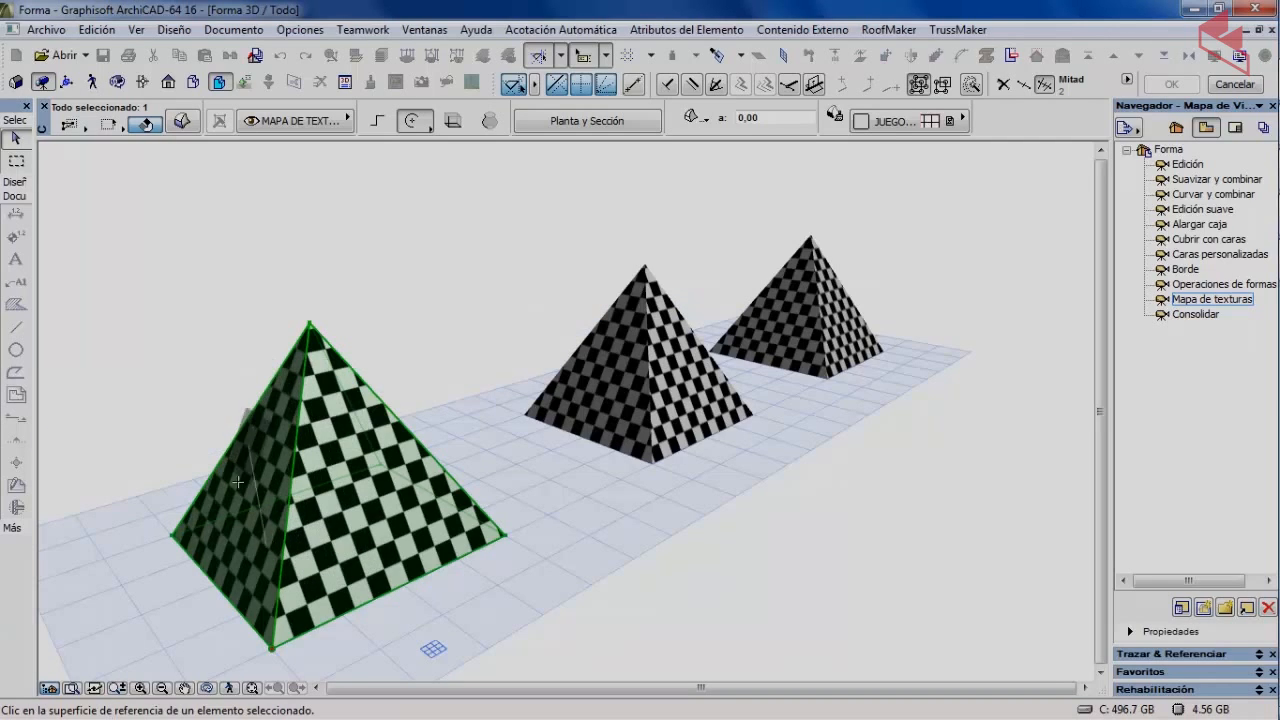
{"action": "left_click", "coordinate": [360, 518]}
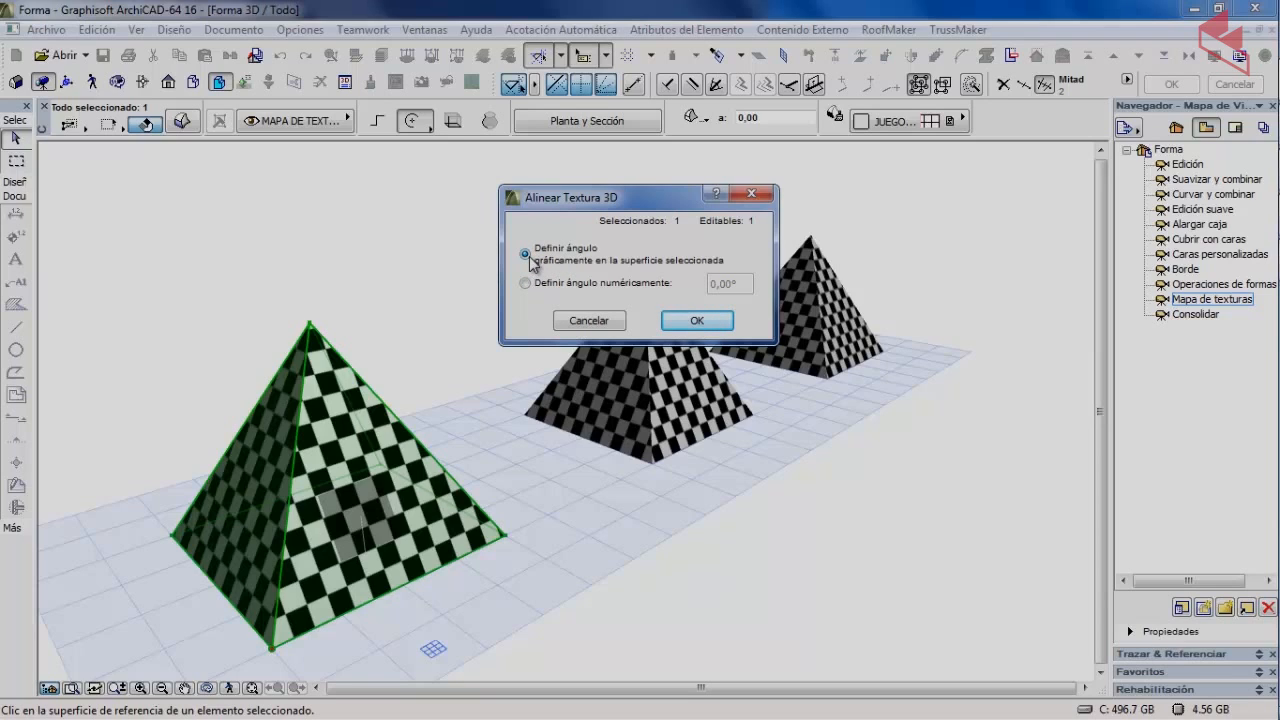
{"action": "left_click", "coordinate": [697, 321]}
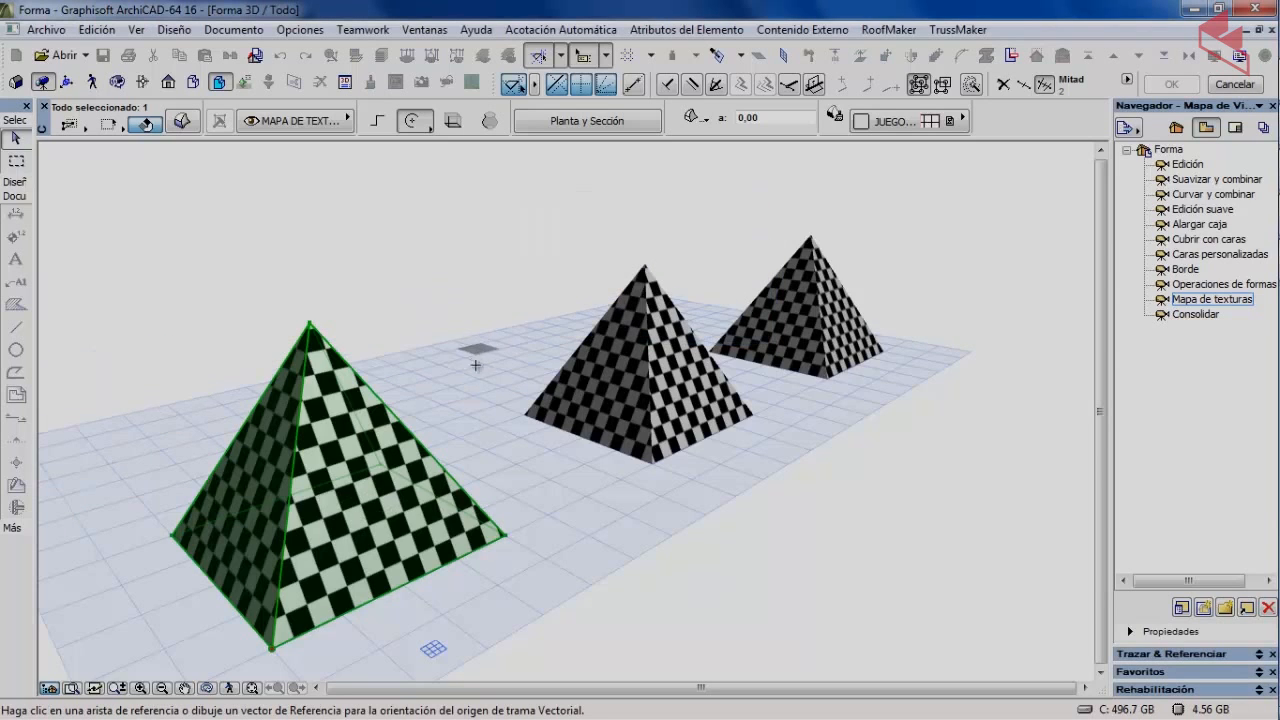
{"action": "left_click", "coordinate": [271, 648]}
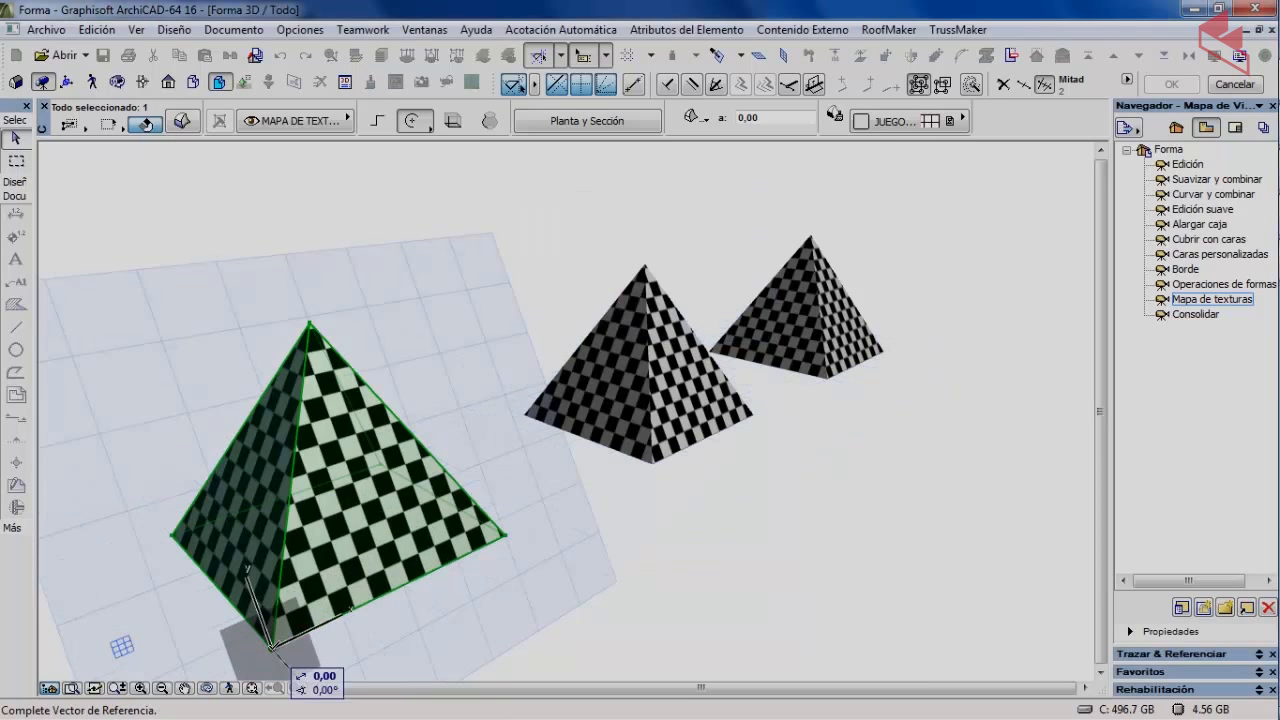
{"action": "left_click", "coordinate": [407, 478]}
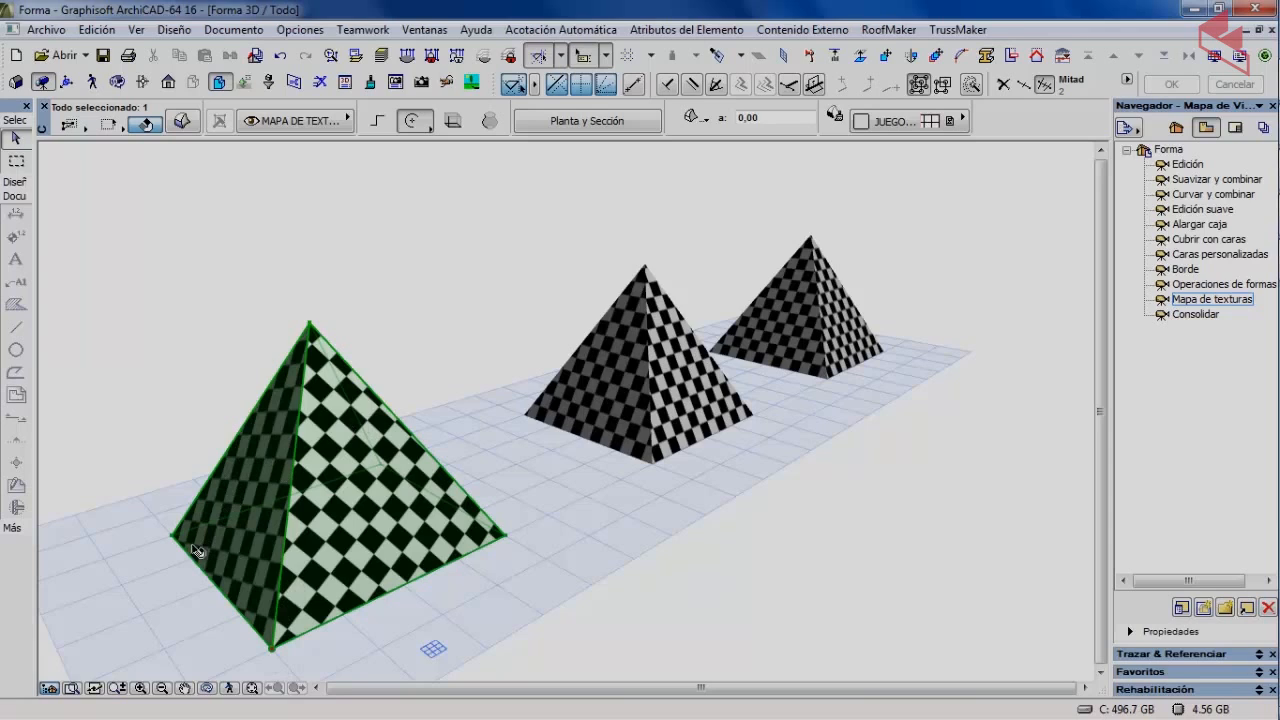
Undo the direction change, then set the pyramid's texture direction numerically to 30°.
{"action": "left_click", "coordinate": [278, 57]}
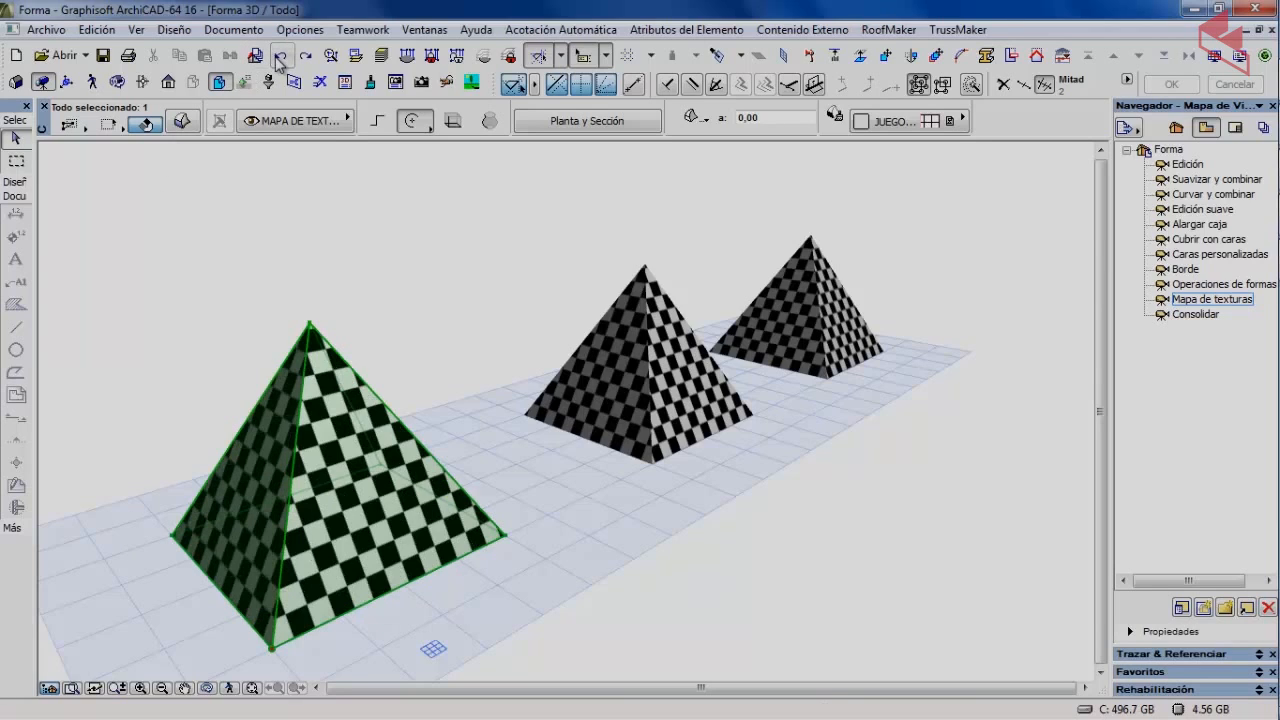
{"action": "left_click", "coordinate": [176, 30]}
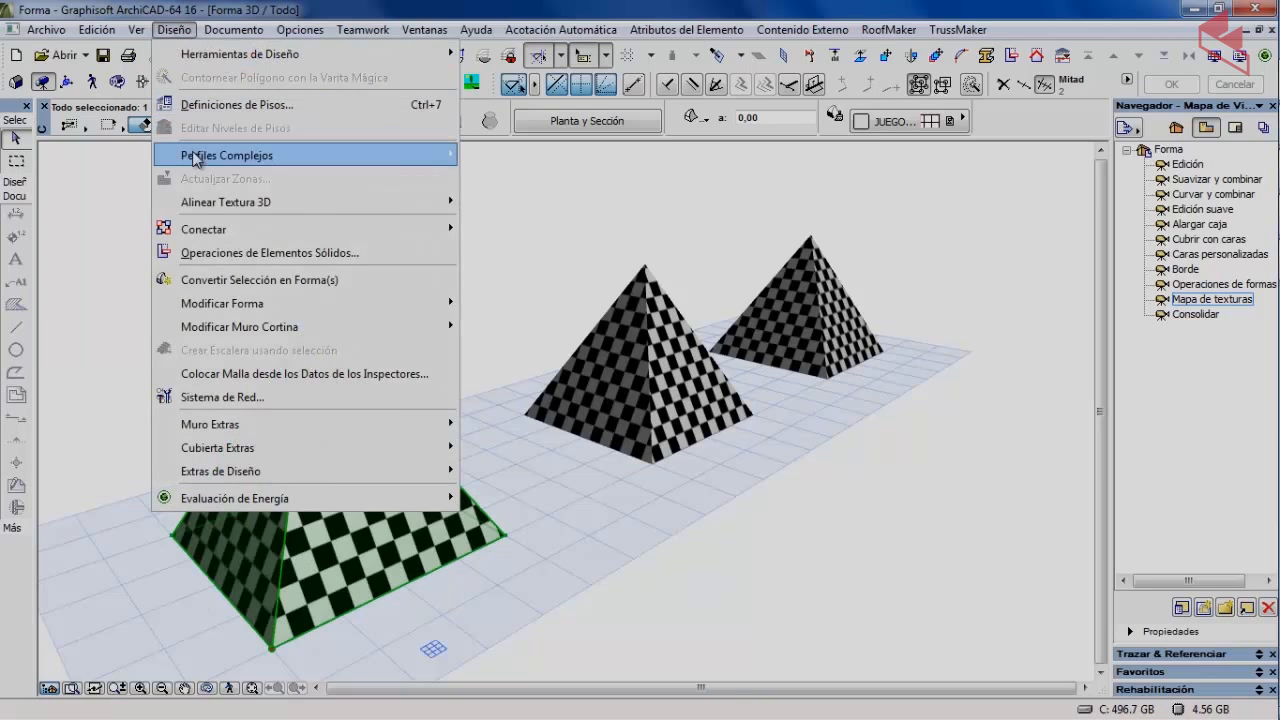
{"action": "mouse_move", "coordinate": [212, 212]}
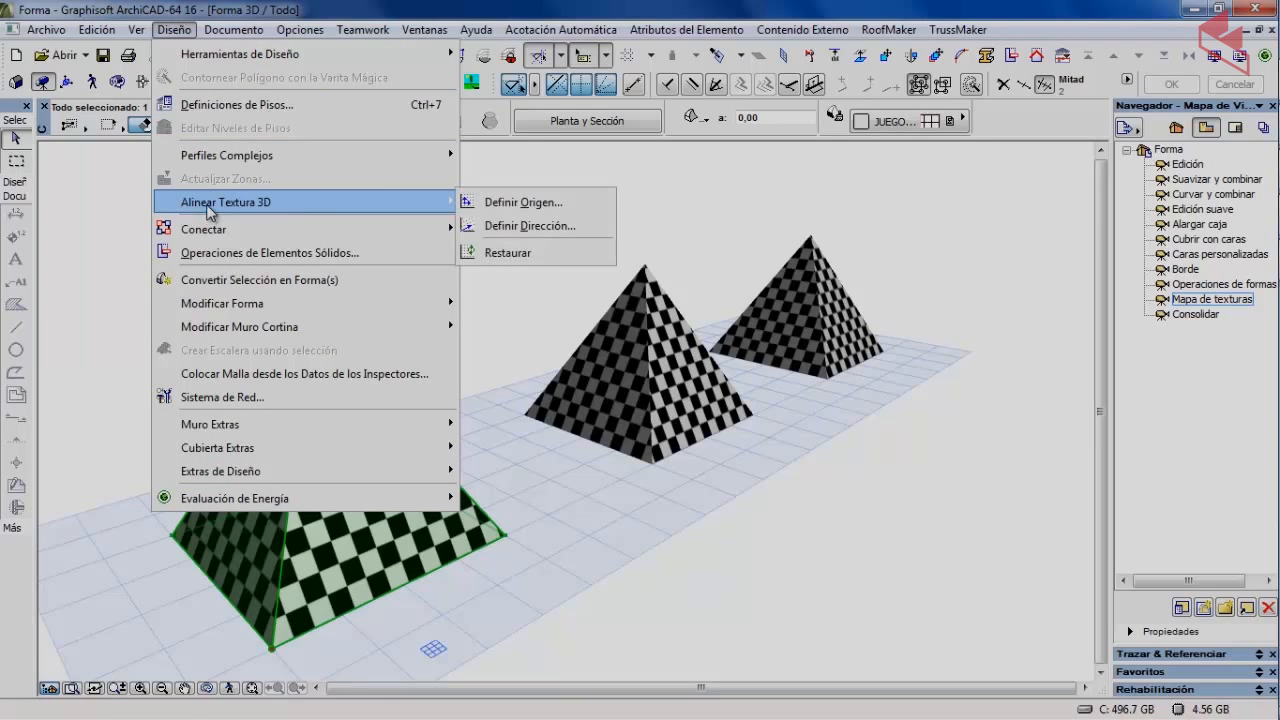
{"action": "left_click", "coordinate": [506, 226]}
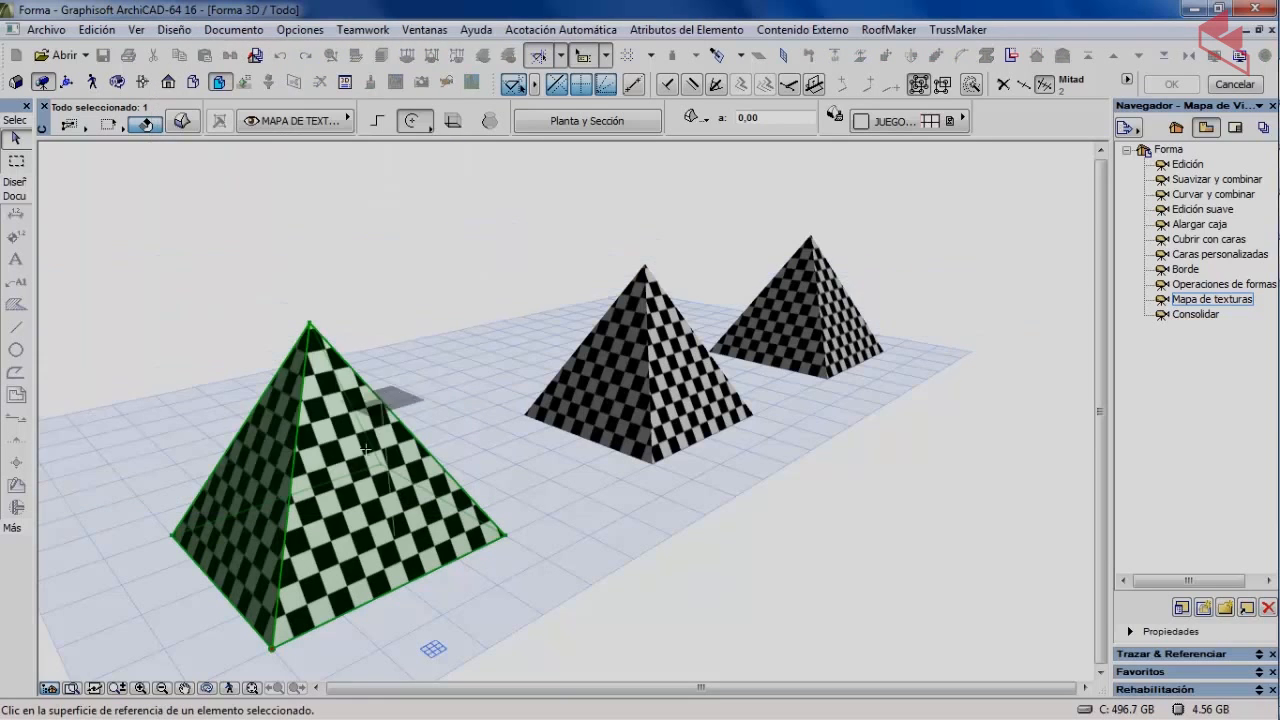
{"action": "left_click", "coordinate": [354, 525]}
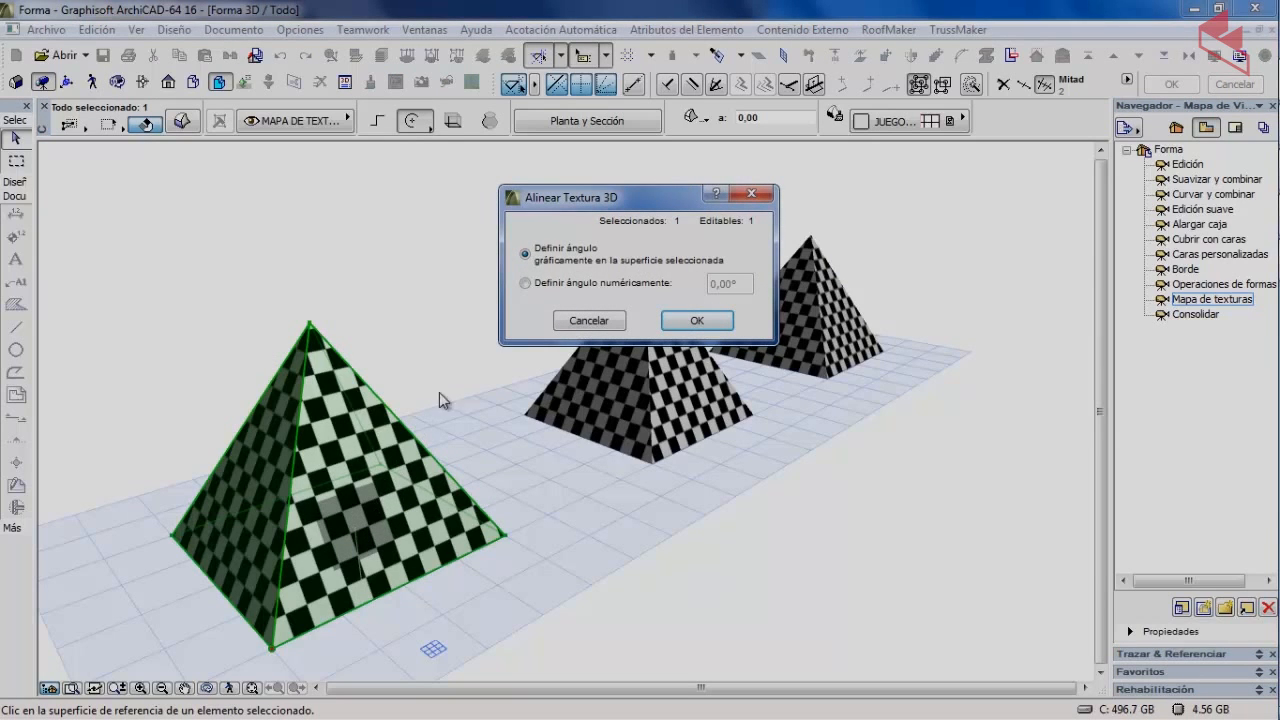
{"action": "left_click", "coordinate": [538, 284]}
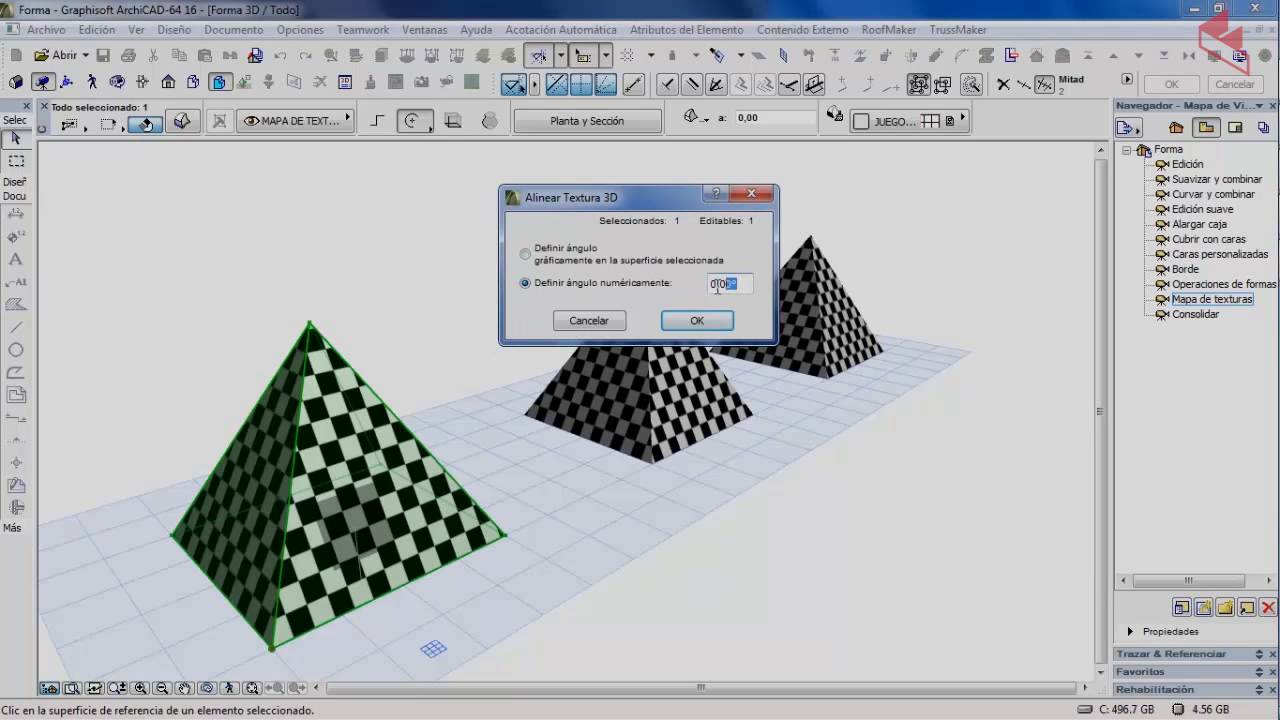
{"action": "left_click_drag", "start_coordinate": [717, 288], "coordinate": [688, 293]}
{"action": "type", "text": "30"}
{"action": "left_click", "coordinate": [697, 320]}
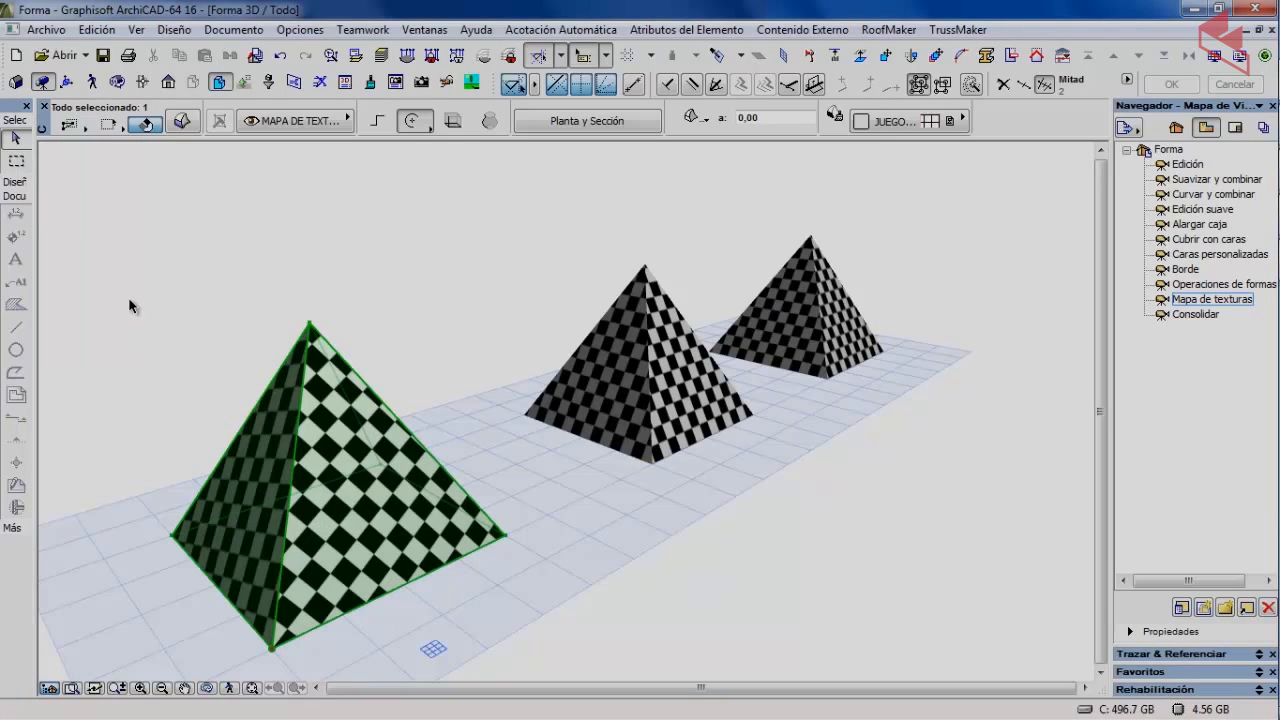
Restore the front pyramid's texture alignment to its default with Restaurar.
{"action": "left_click", "coordinate": [175, 30]}
{"action": "mouse_move", "coordinate": [440, 202]}
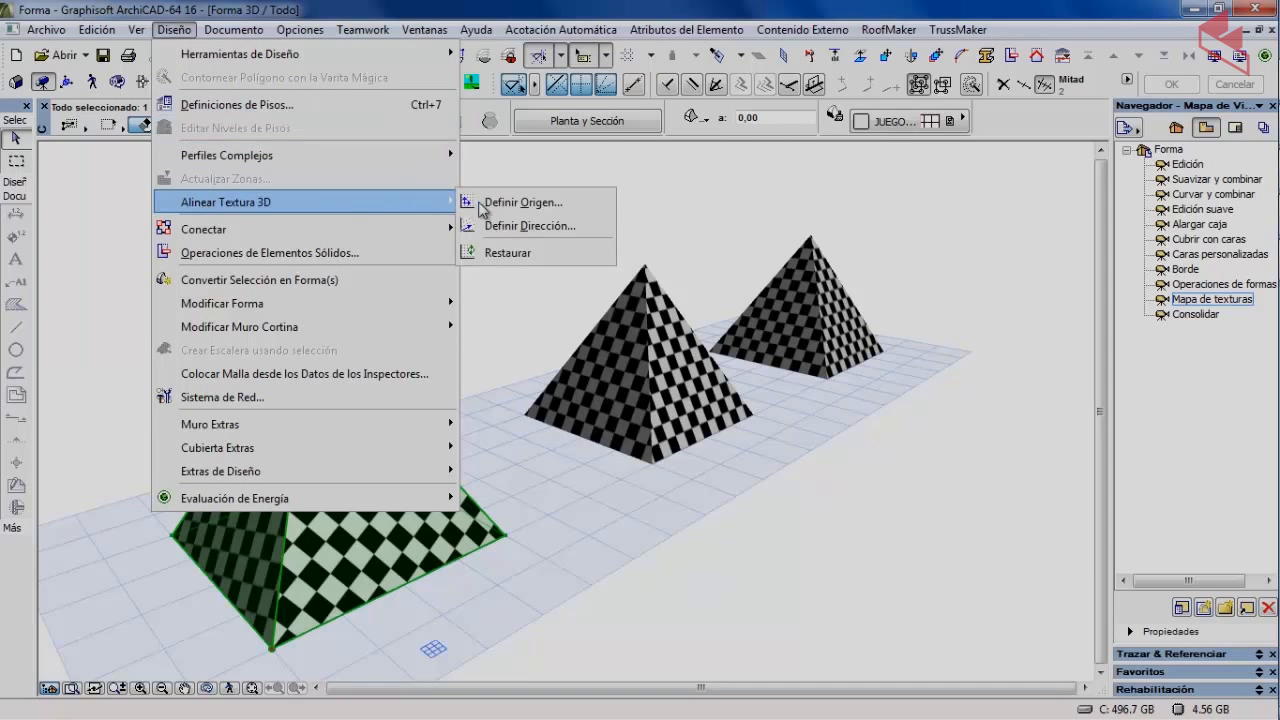
{"action": "left_click", "coordinate": [537, 256]}
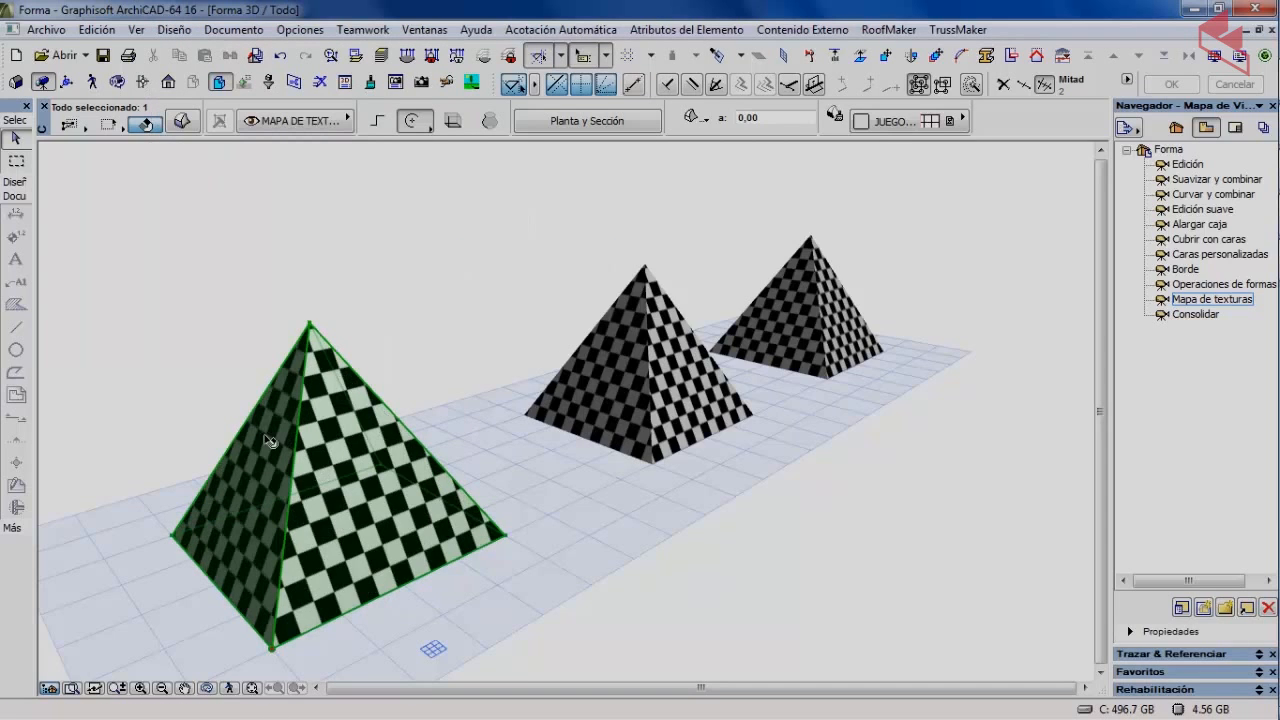
{"action": "left_click", "coordinate": [227, 311]}
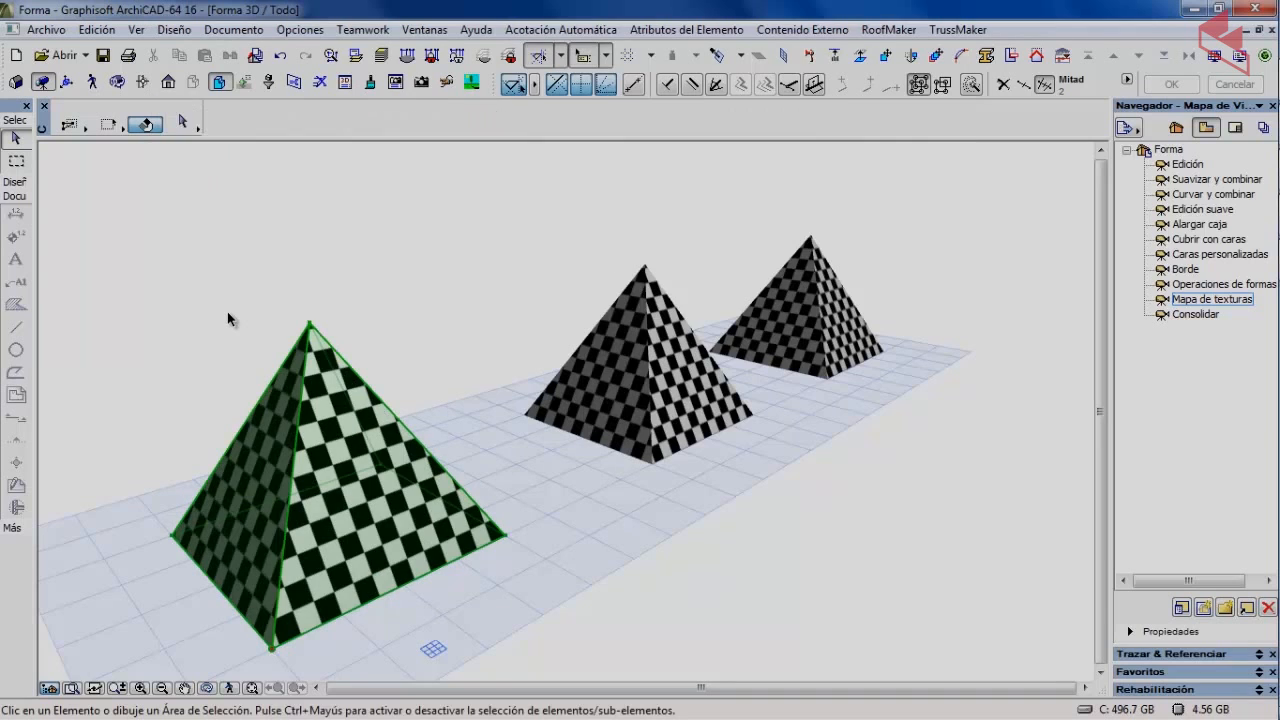
Orbit and zoom in on the near pyramid and select it.
{"action": "middle_click_drag", "start_coordinate": [270, 297], "coordinate": [462, 320], "text": "shift"}
{"action": "scroll", "coordinate": [541, 323], "scroll_direction": "up", "scroll_amount": 2}
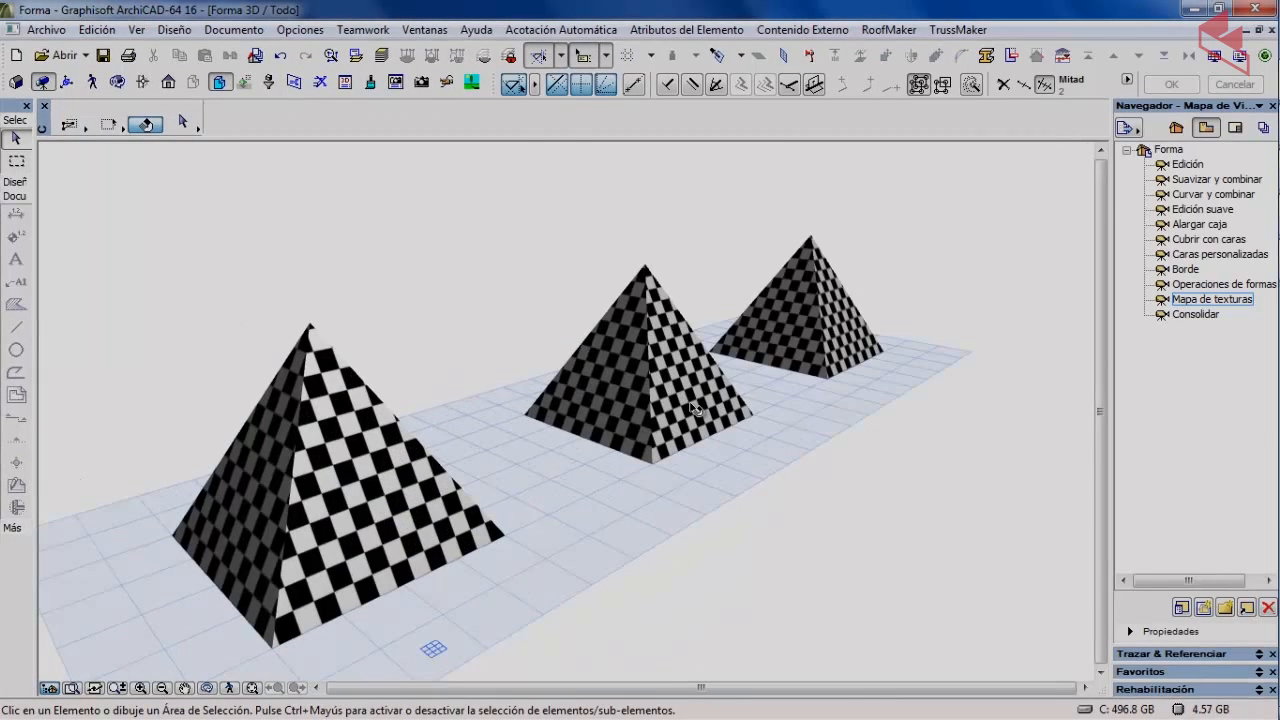
{"action": "scroll", "coordinate": [695, 395], "scroll_direction": "up", "scroll_amount": 5}
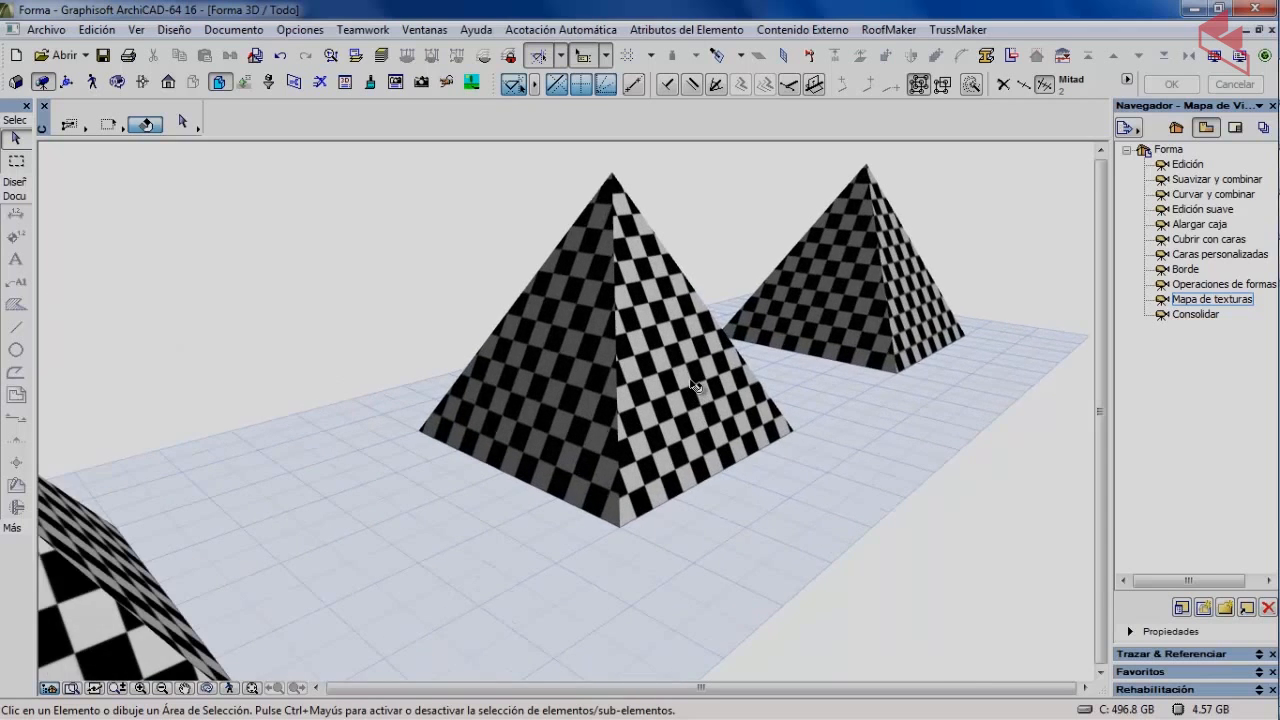
{"action": "mouse_move", "coordinate": [694, 393]}
{"action": "middle_mouse_down"}
{"action": "mouse_move", "coordinate": [538, 440]}
{"action": "mouse_move", "coordinate": [506, 433]}
{"action": "middle_mouse_up"}
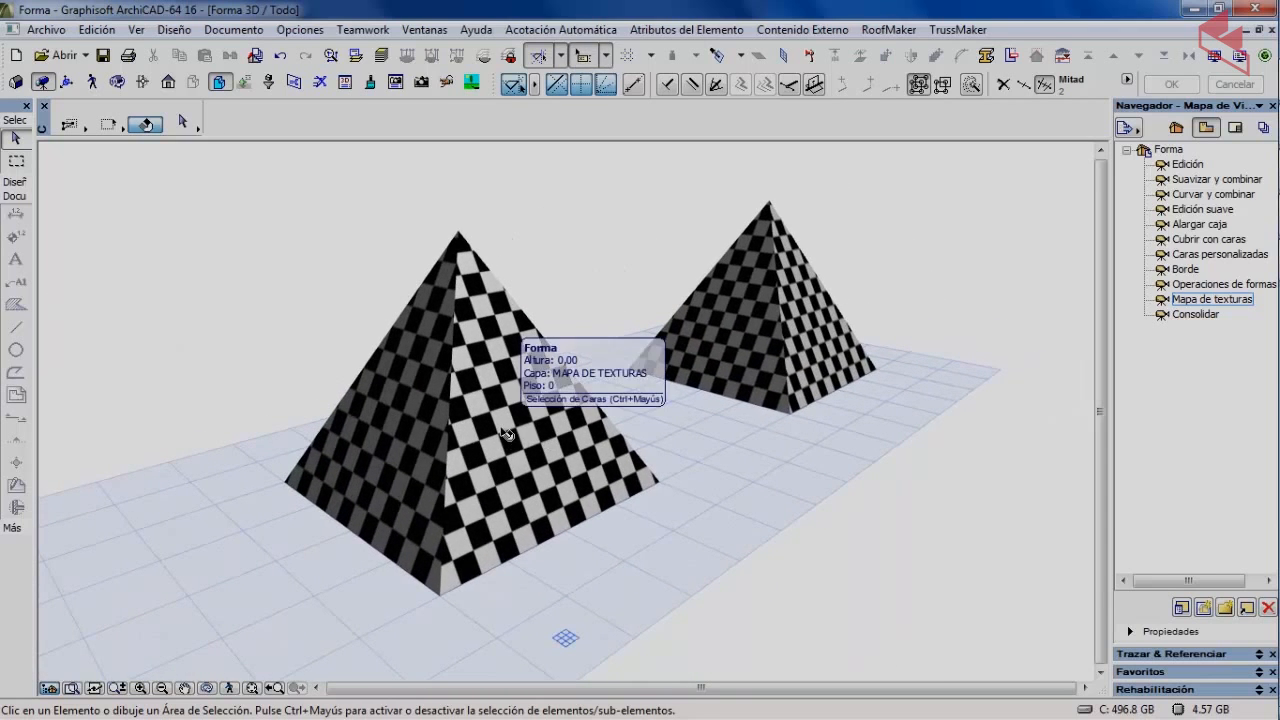
{"action": "left_click", "coordinate": [503, 425]}
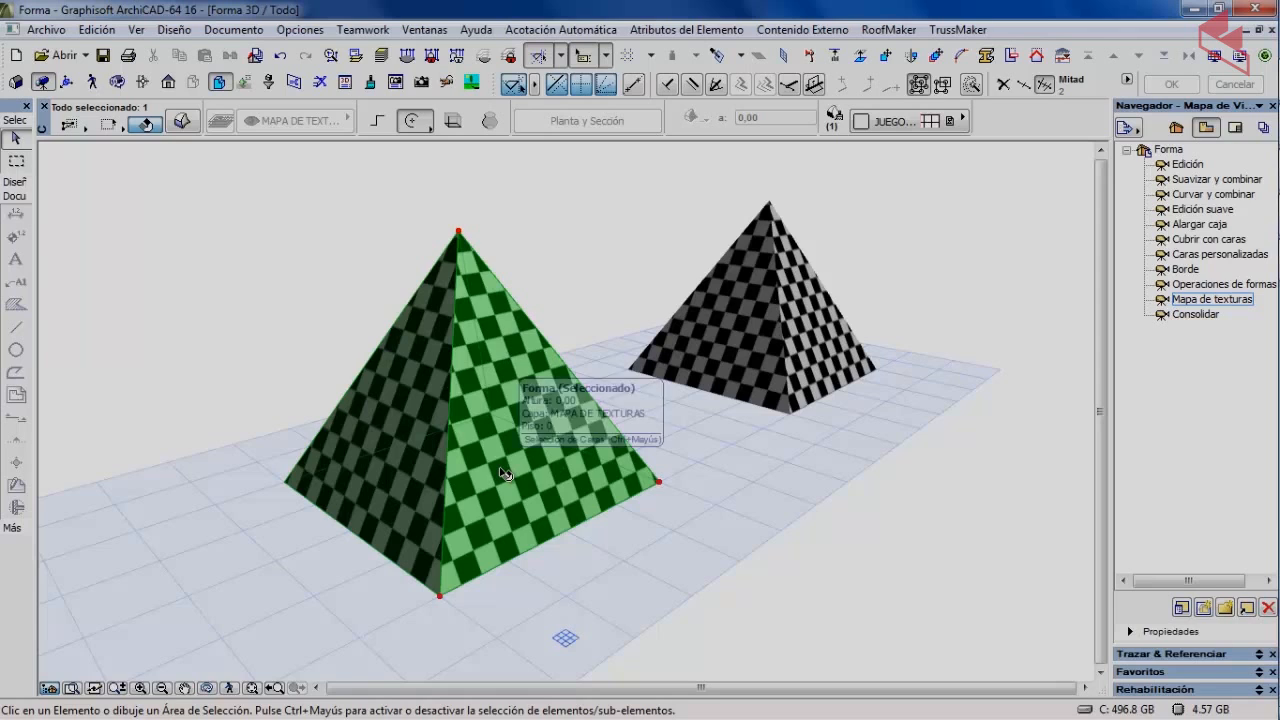
Drag the texture origin on the pyramid's right face to that face's lower corner.
{"action": "left_click", "coordinate": [176, 31]}
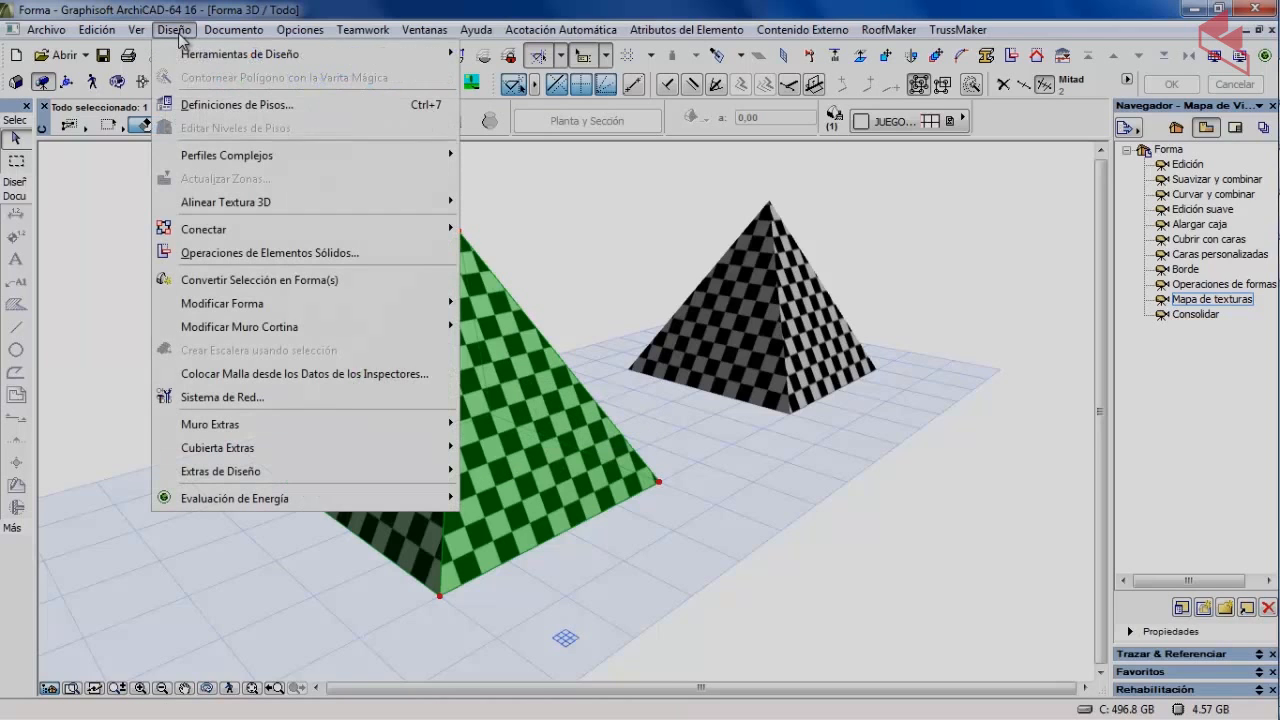
{"action": "mouse_move", "coordinate": [221, 208]}
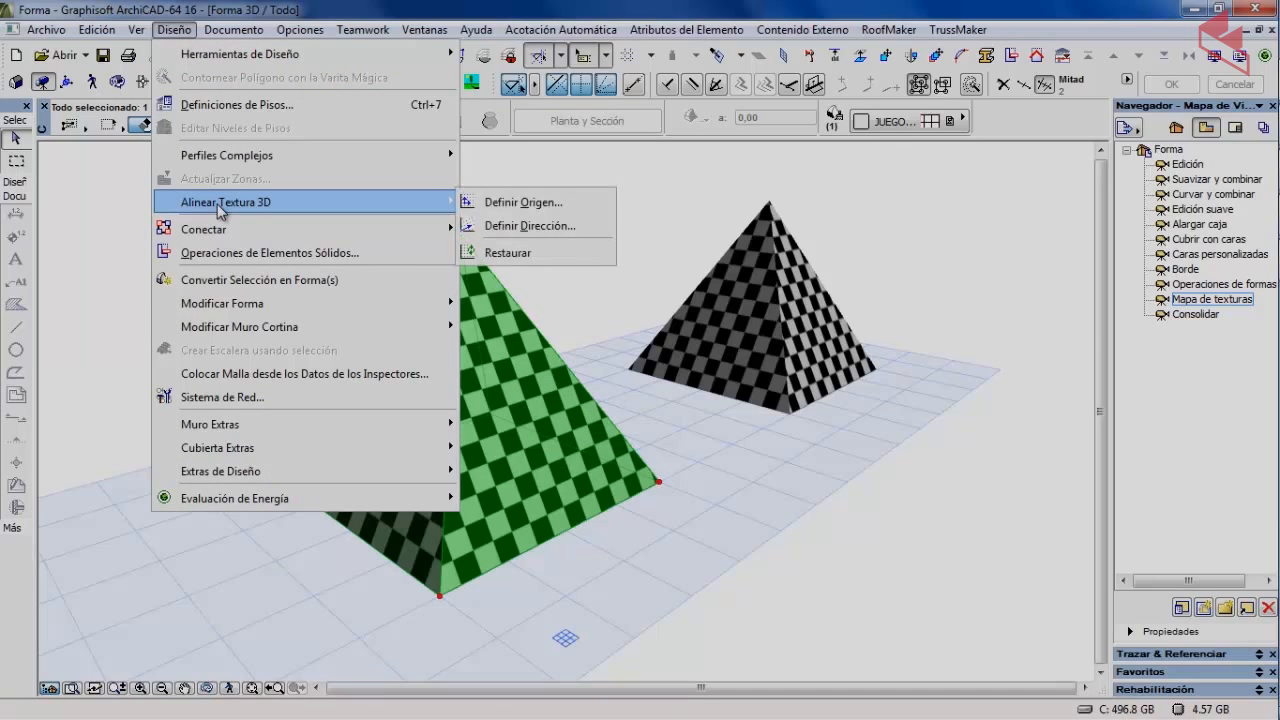
{"action": "left_click", "coordinate": [515, 202]}
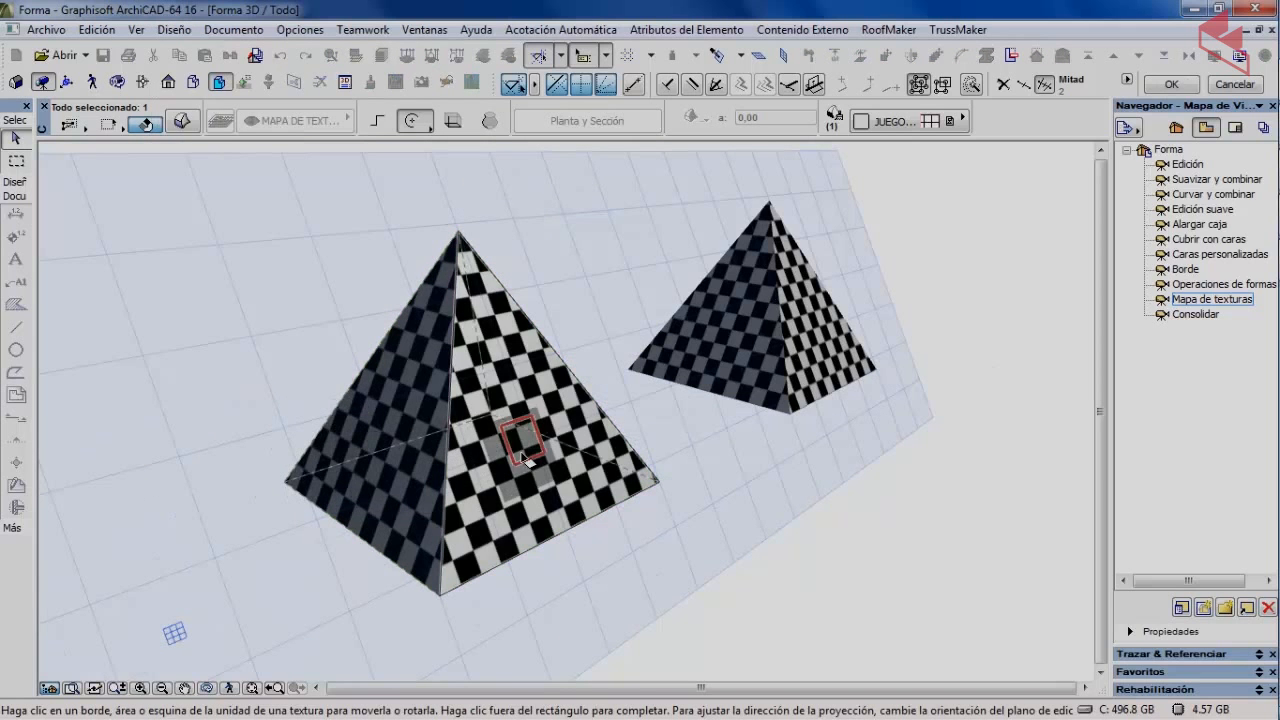
{"action": "scroll", "coordinate": [520, 440], "scroll_direction": "up", "scroll_amount": 2}
{"action": "scroll", "coordinate": [527, 460], "scroll_direction": "up", "scroll_amount": 3}
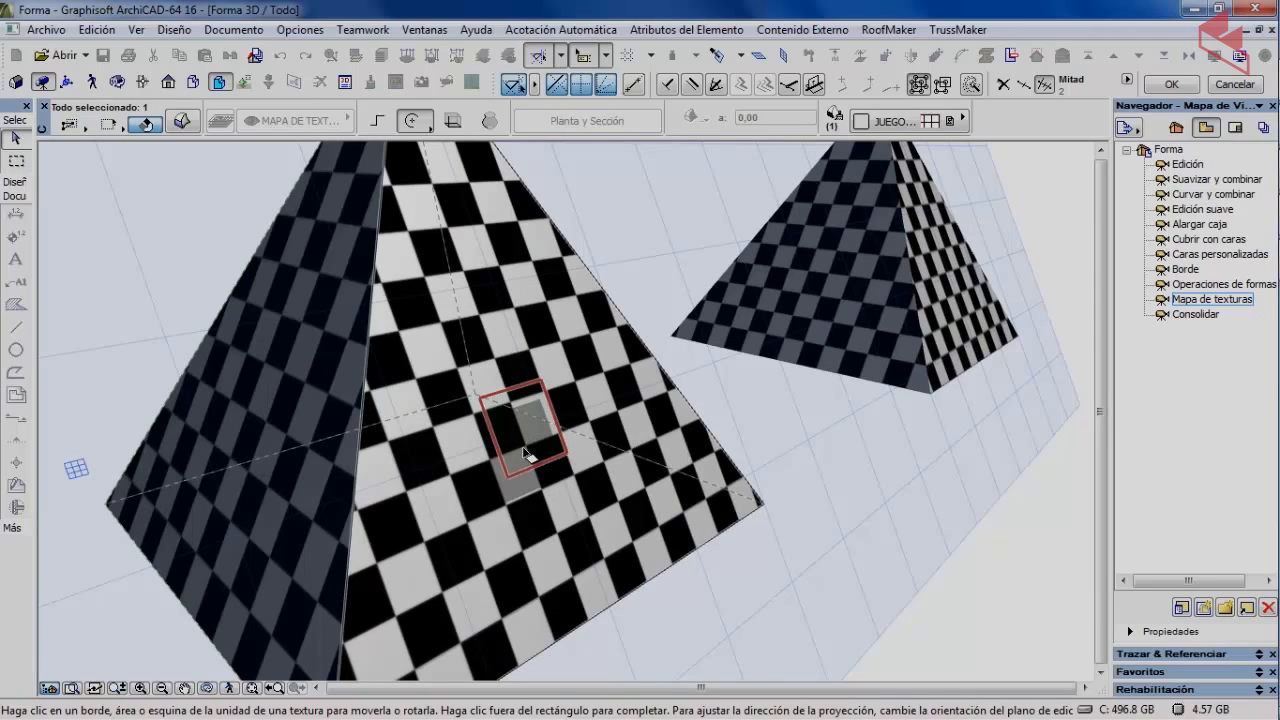
{"action": "scroll", "coordinate": [523, 437], "scroll_direction": "up", "scroll_amount": 3}
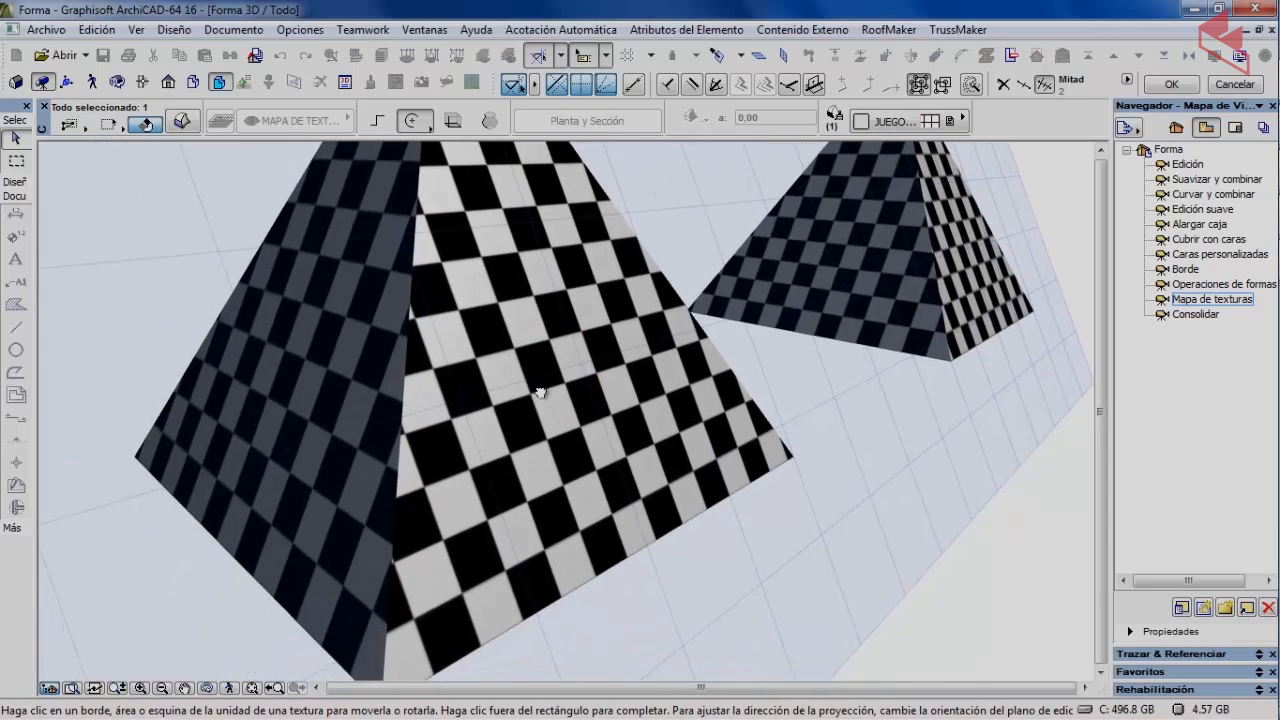
{"action": "scroll", "coordinate": [577, 393], "scroll_direction": "up", "scroll_amount": 5}
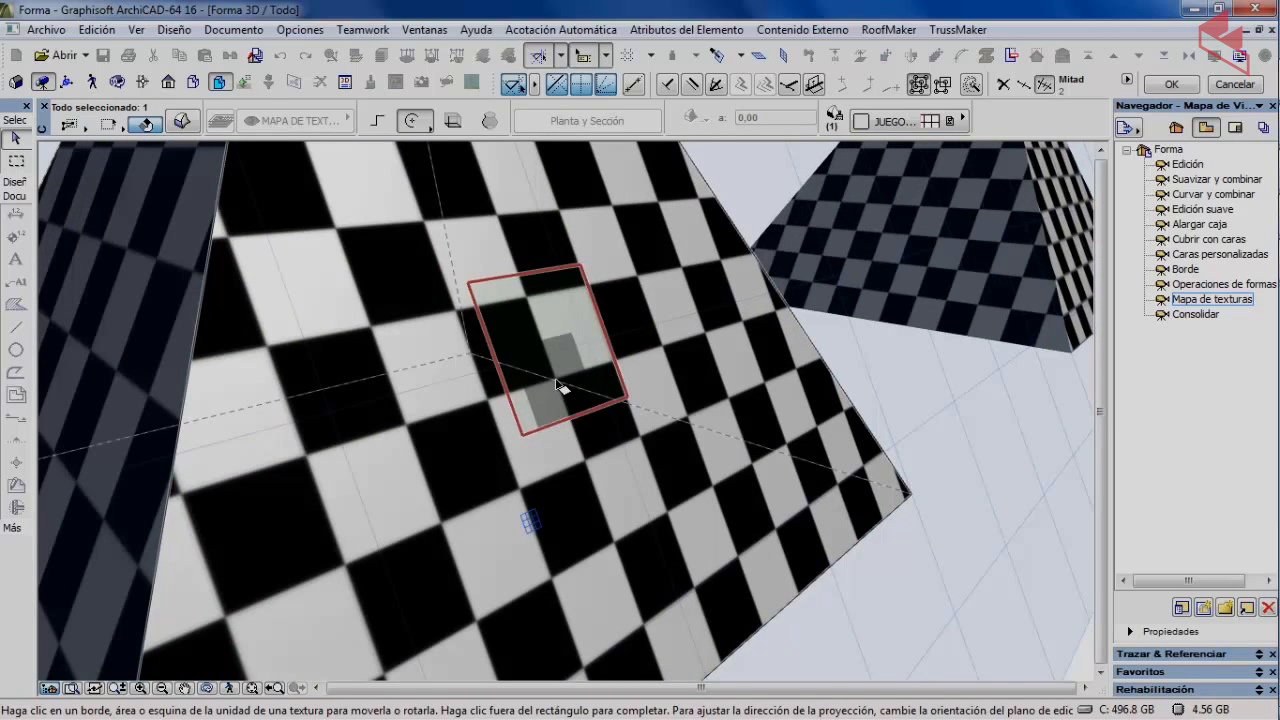
{"action": "left_click", "coordinate": [557, 384]}
{"action": "scroll", "coordinate": [464, 463], "scroll_direction": "down", "scroll_amount": 6}
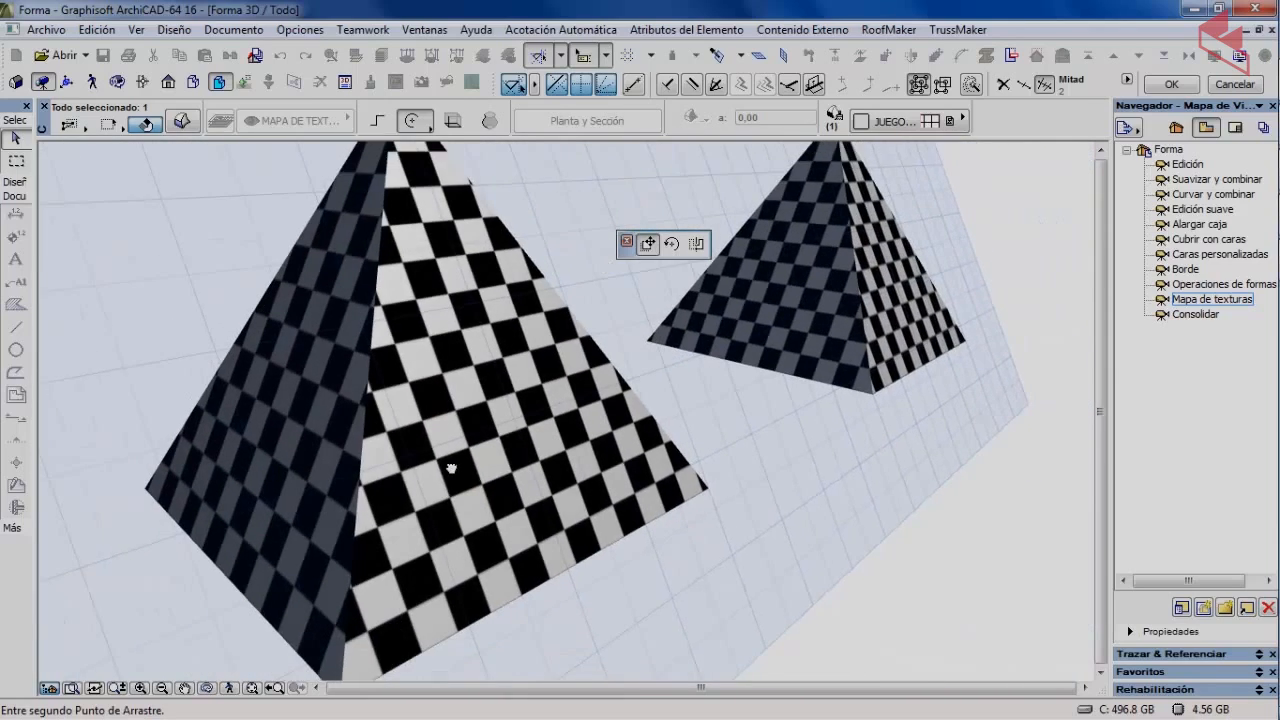
{"action": "scroll", "coordinate": [451, 468], "scroll_direction": "up", "scroll_amount": 3}
{"action": "scroll", "coordinate": [394, 542], "scroll_direction": "up", "scroll_amount": 3}
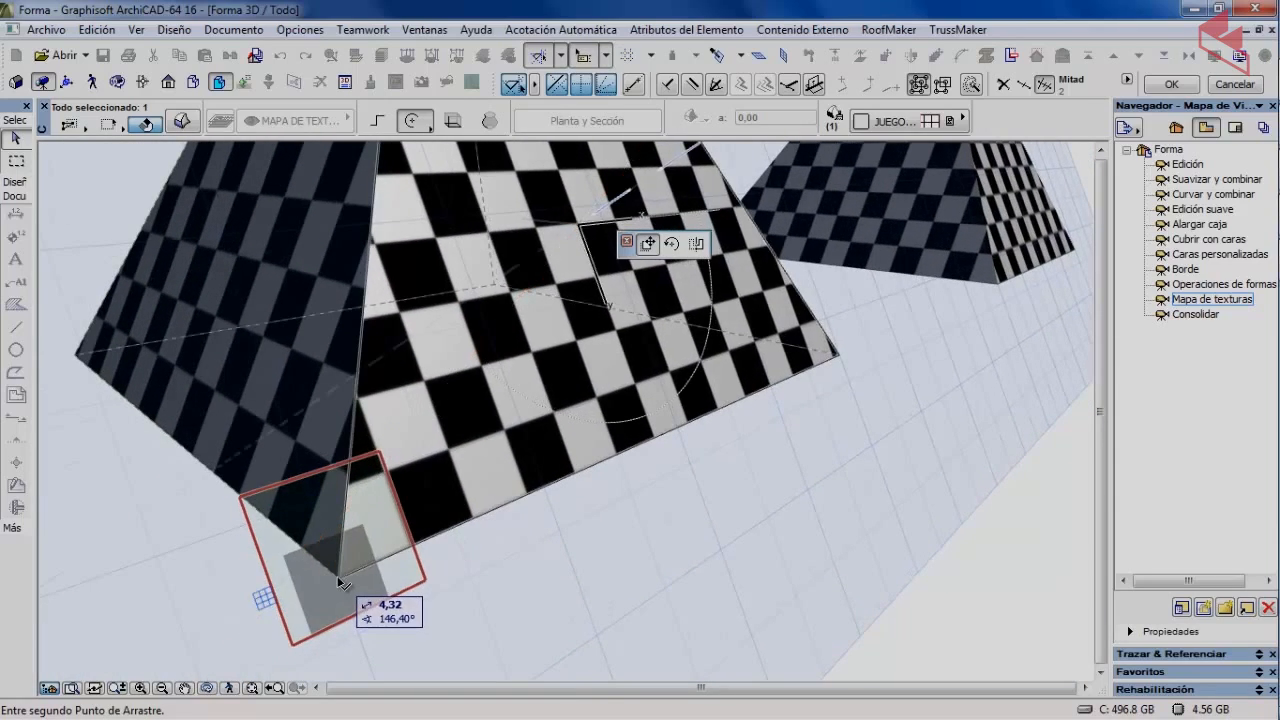
{"action": "left_click", "coordinate": [332, 584]}
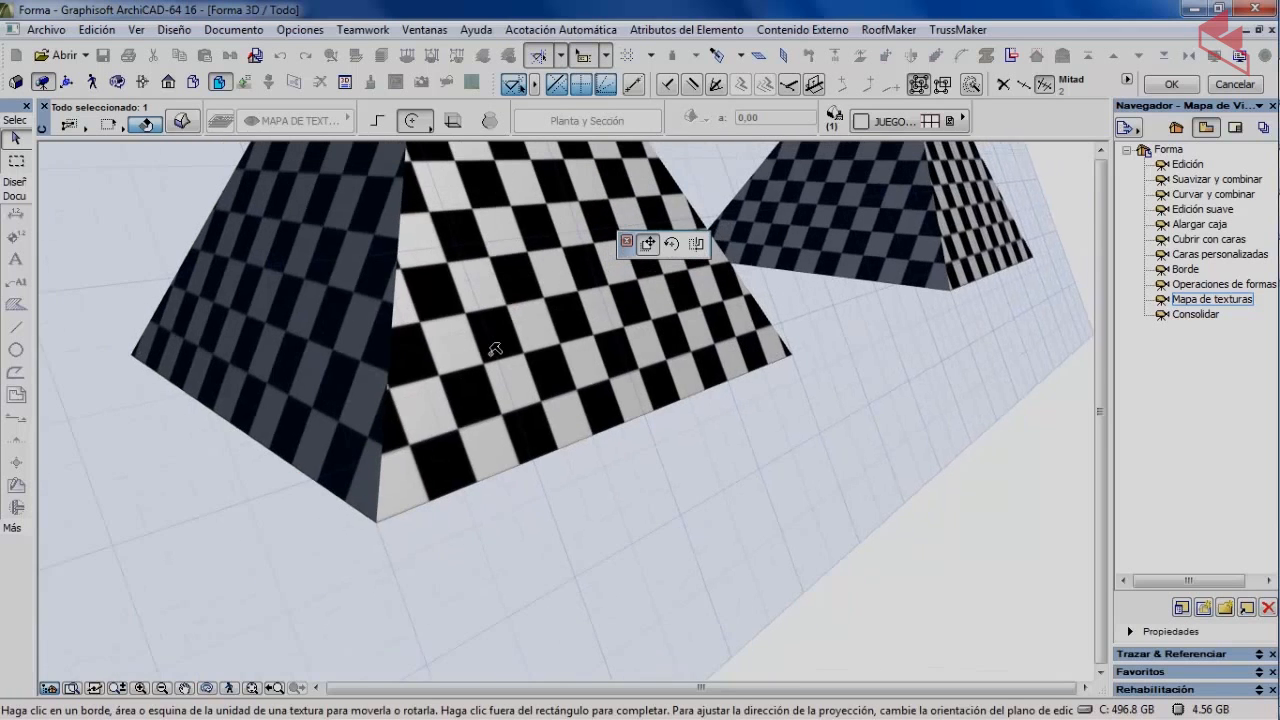
Finish the origin edit, recentre the view and reselect the front pyramid.
{"action": "scroll", "coordinate": [492, 352], "scroll_direction": "down", "scroll_amount": 2}
{"action": "left_click", "coordinate": [524, 360]}
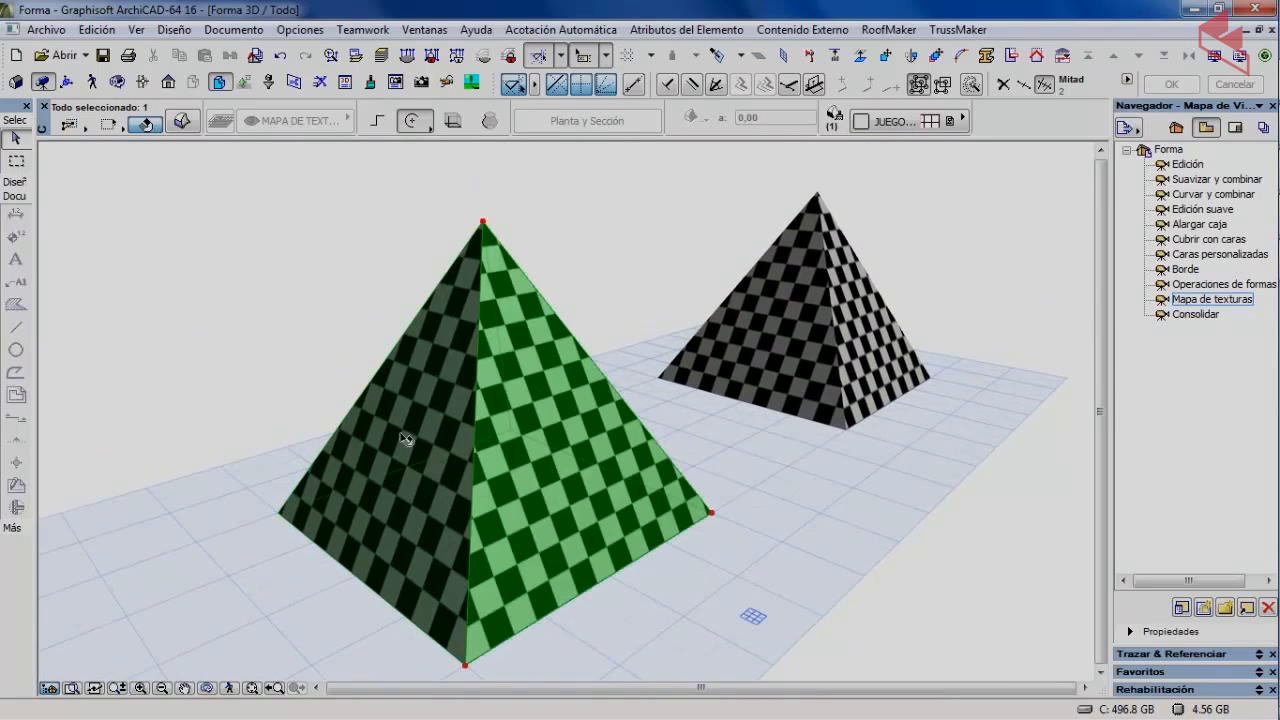
{"action": "left_click", "coordinate": [347, 310]}
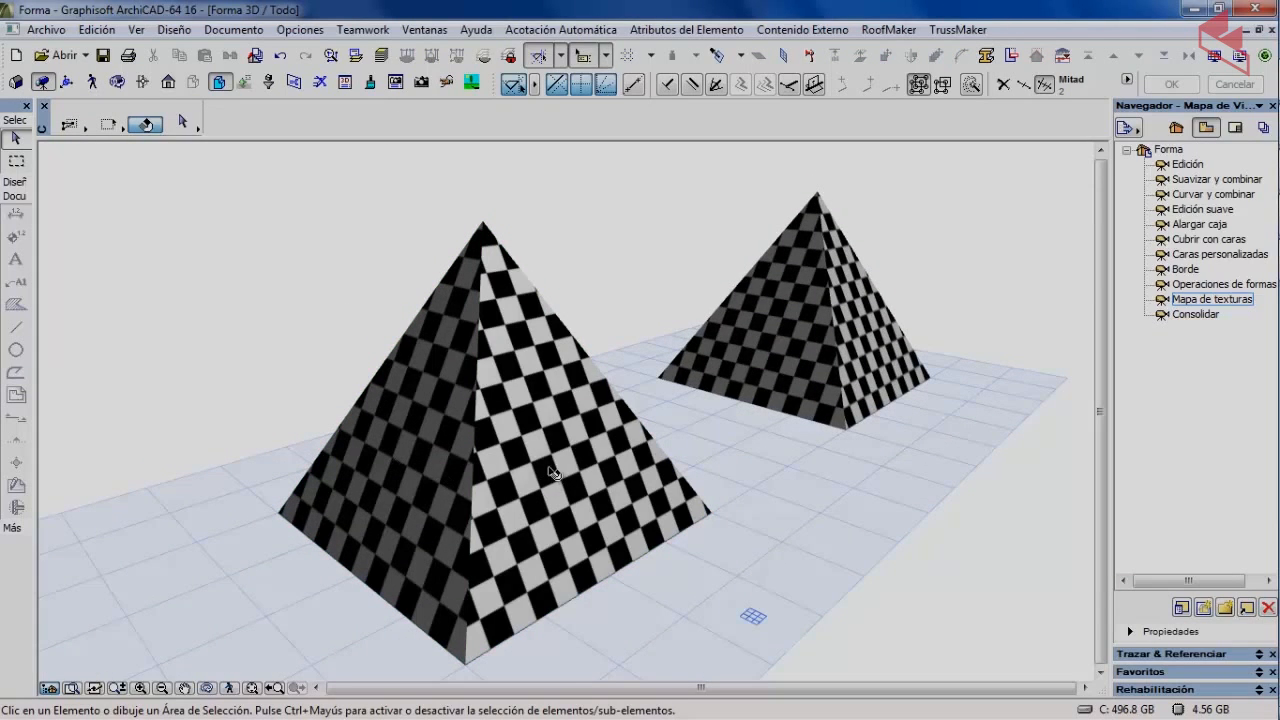
{"action": "middle_click_drag", "start_coordinate": [554, 472], "coordinate": [508, 420]}
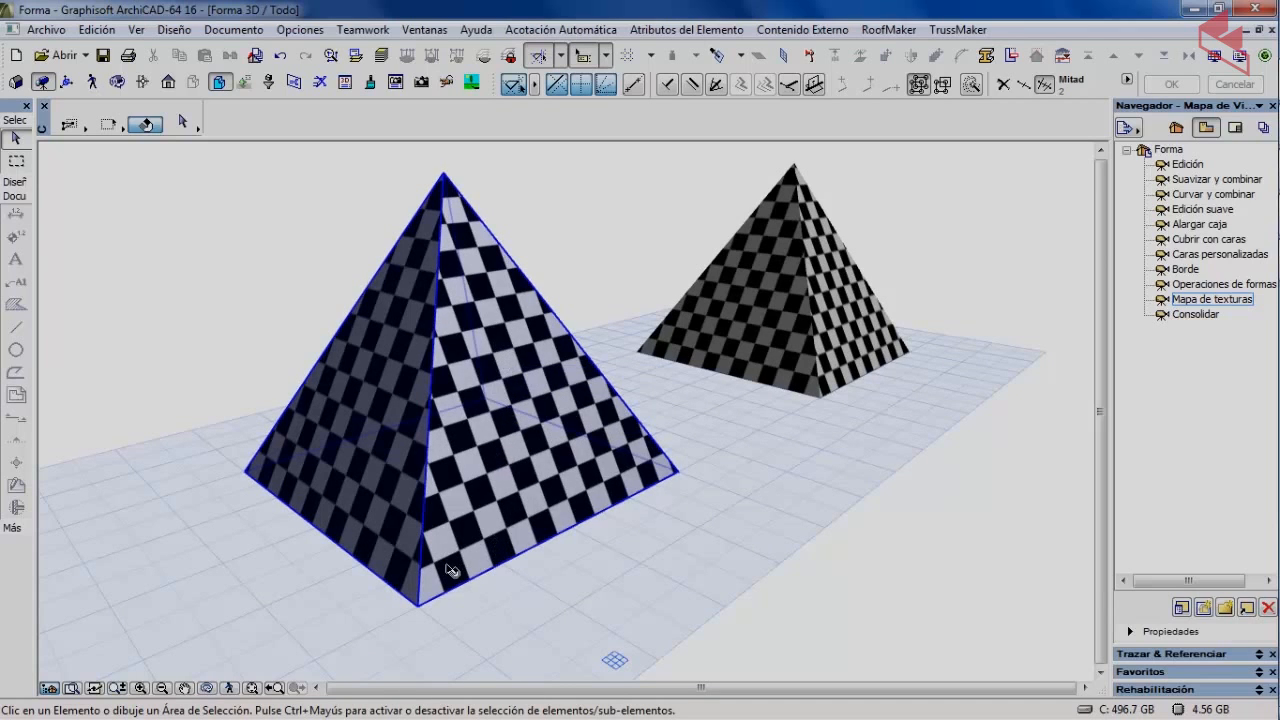
{"action": "left_click", "coordinate": [508, 462]}
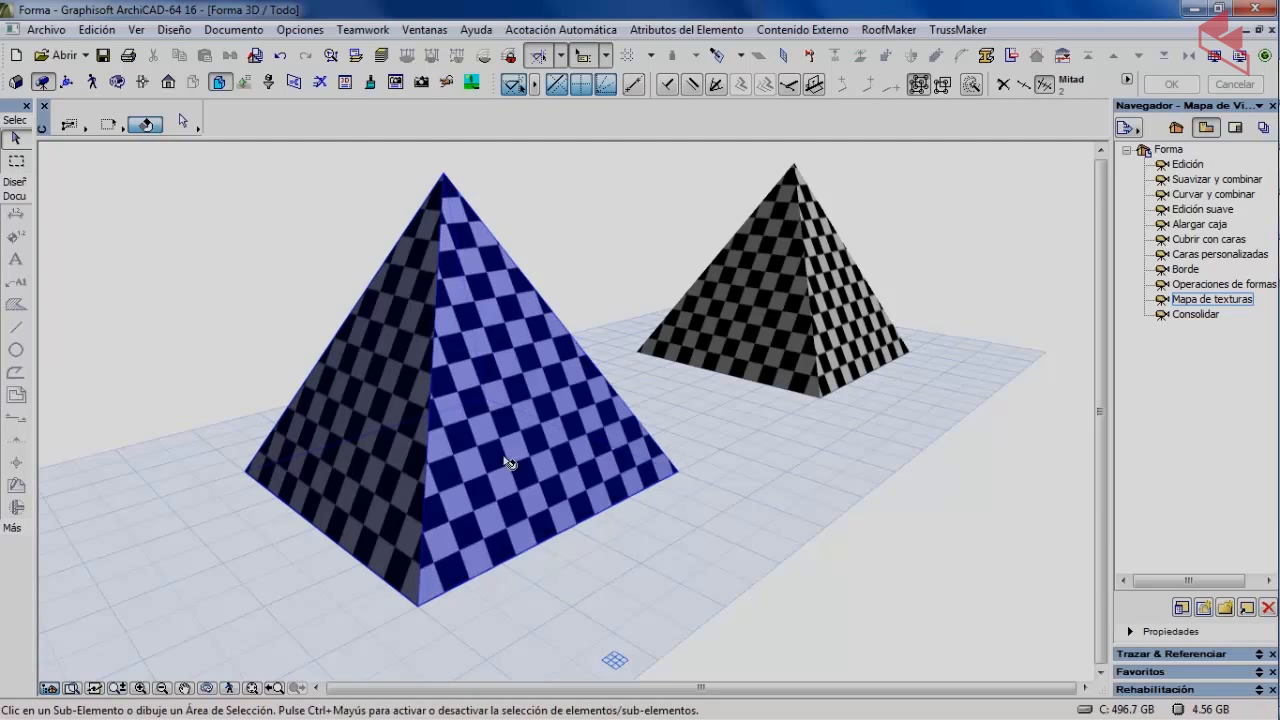
Rotate the checker texture on the front pyramid's right face to a slanted angle via Definir Dirección.
{"action": "left_click", "coordinate": [180, 31]}
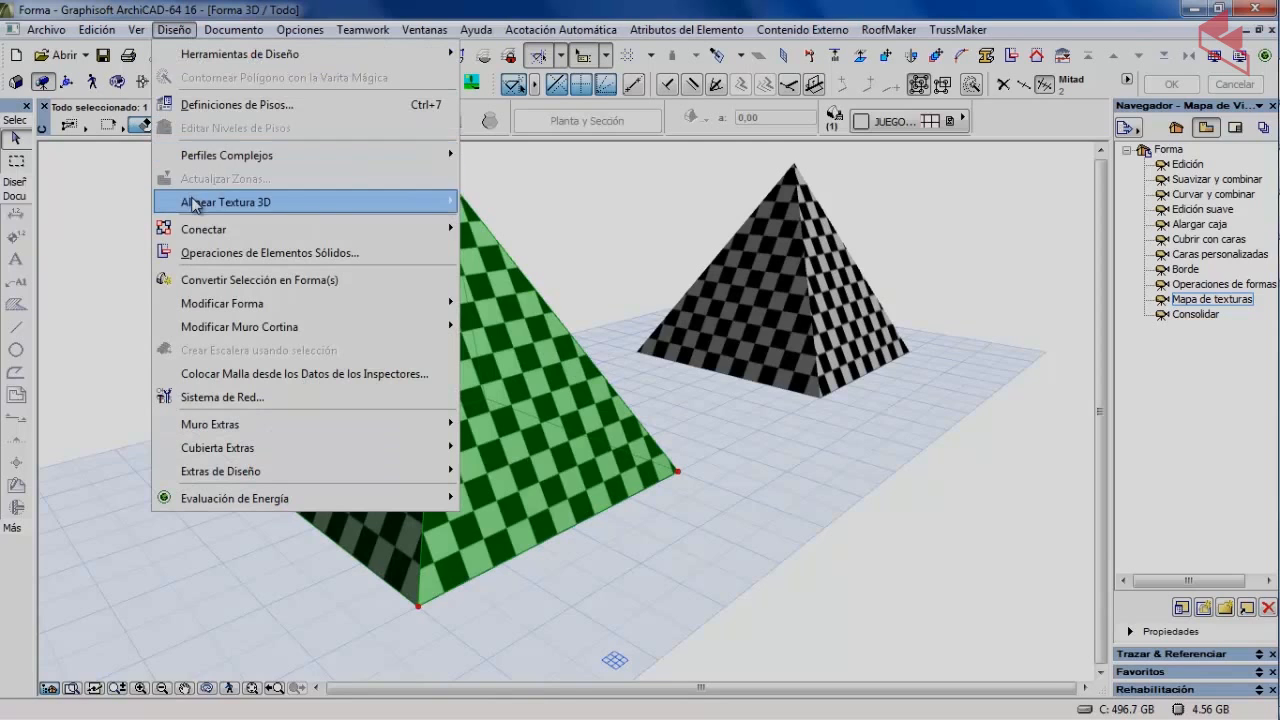
{"action": "mouse_move", "coordinate": [194, 205]}
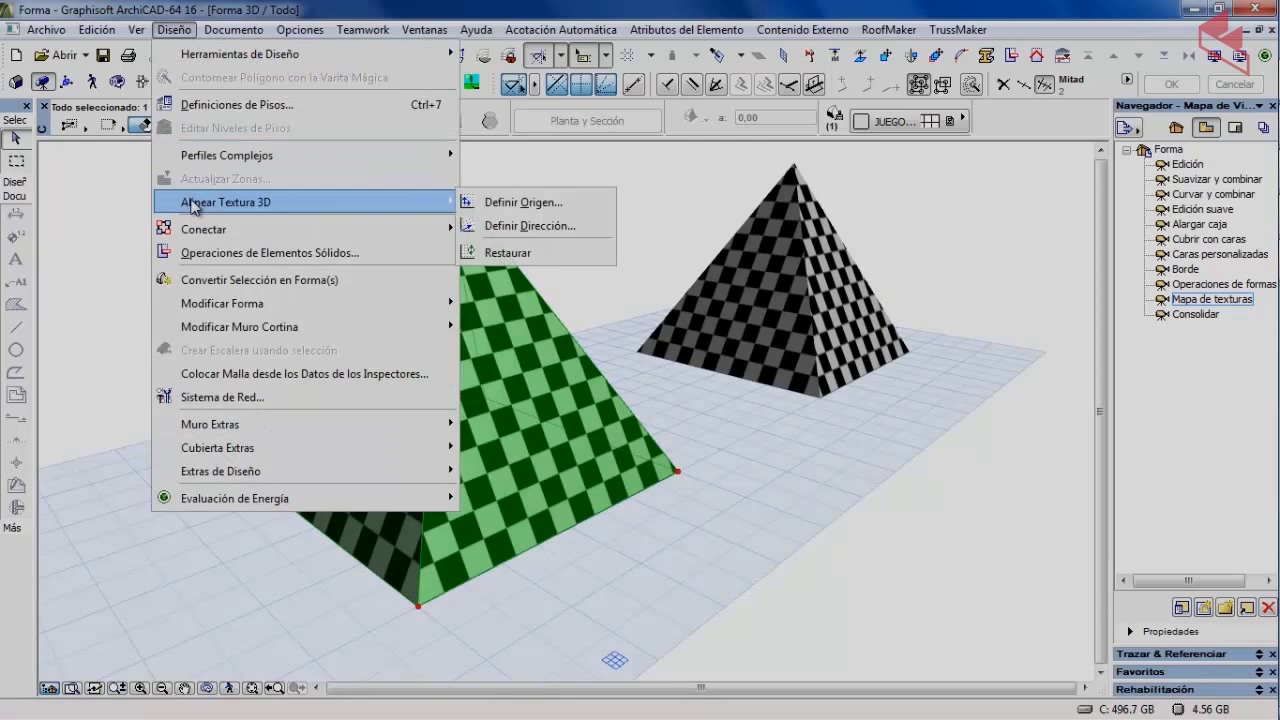
{"action": "left_click", "coordinate": [532, 226]}
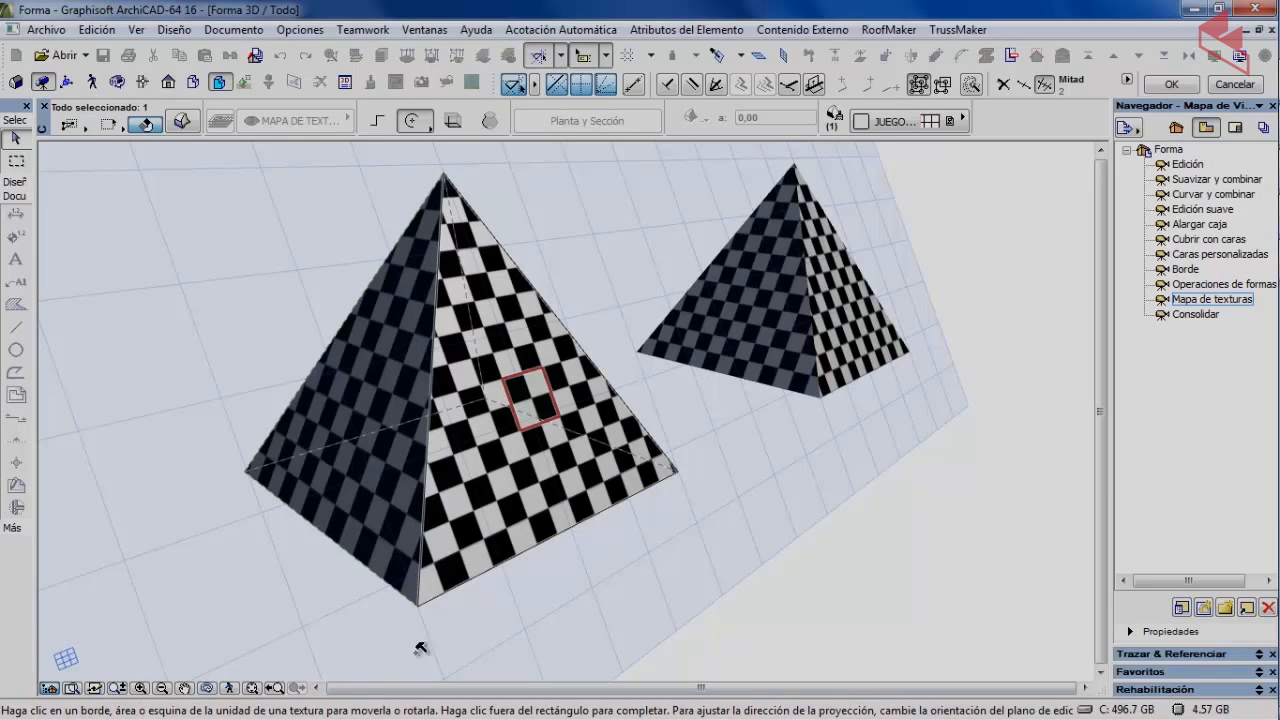
{"action": "scroll", "coordinate": [568, 400], "scroll_direction": "up", "scroll_amount": 2}
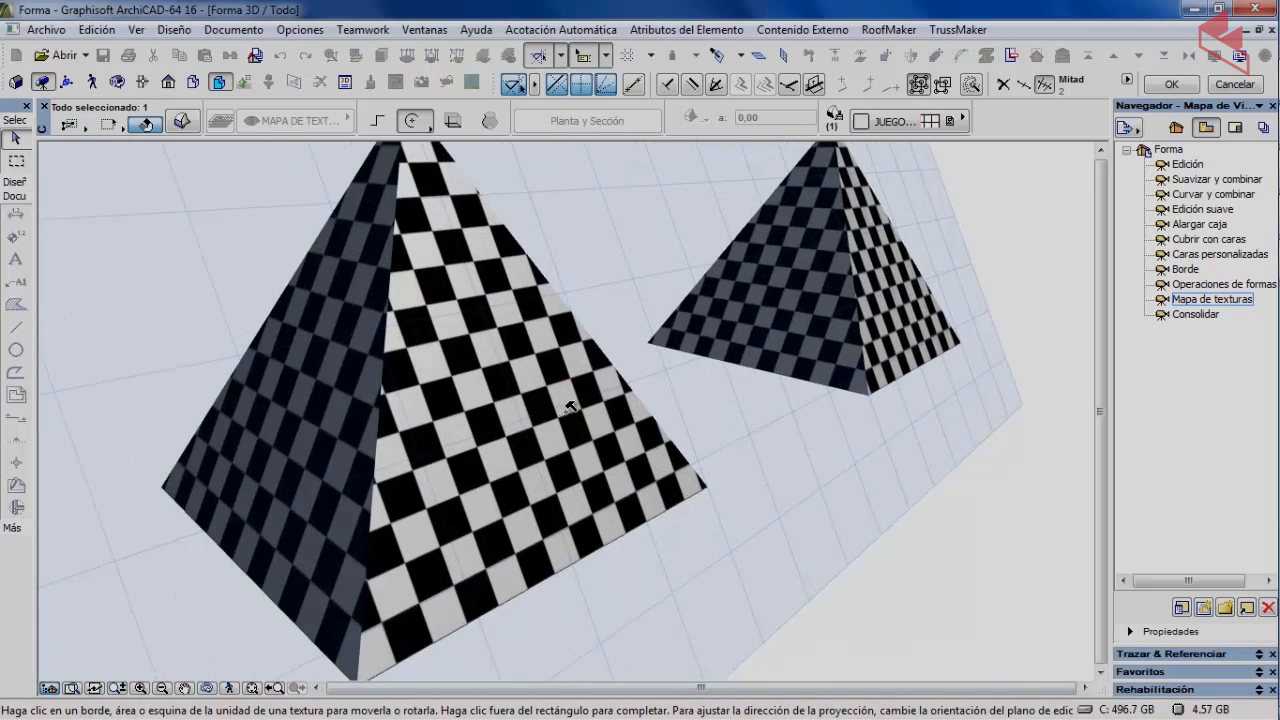
{"action": "scroll", "coordinate": [568, 407], "scroll_direction": "up", "scroll_amount": 4}
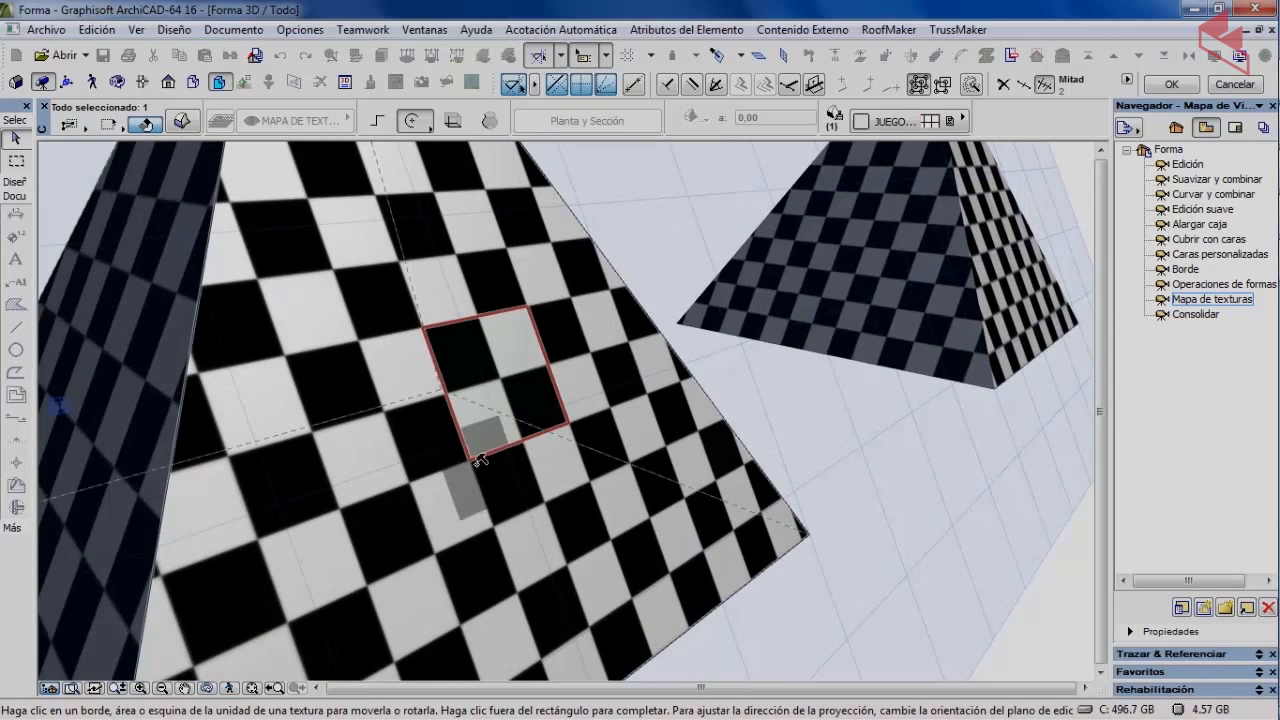
{"action": "left_click", "coordinate": [474, 467]}
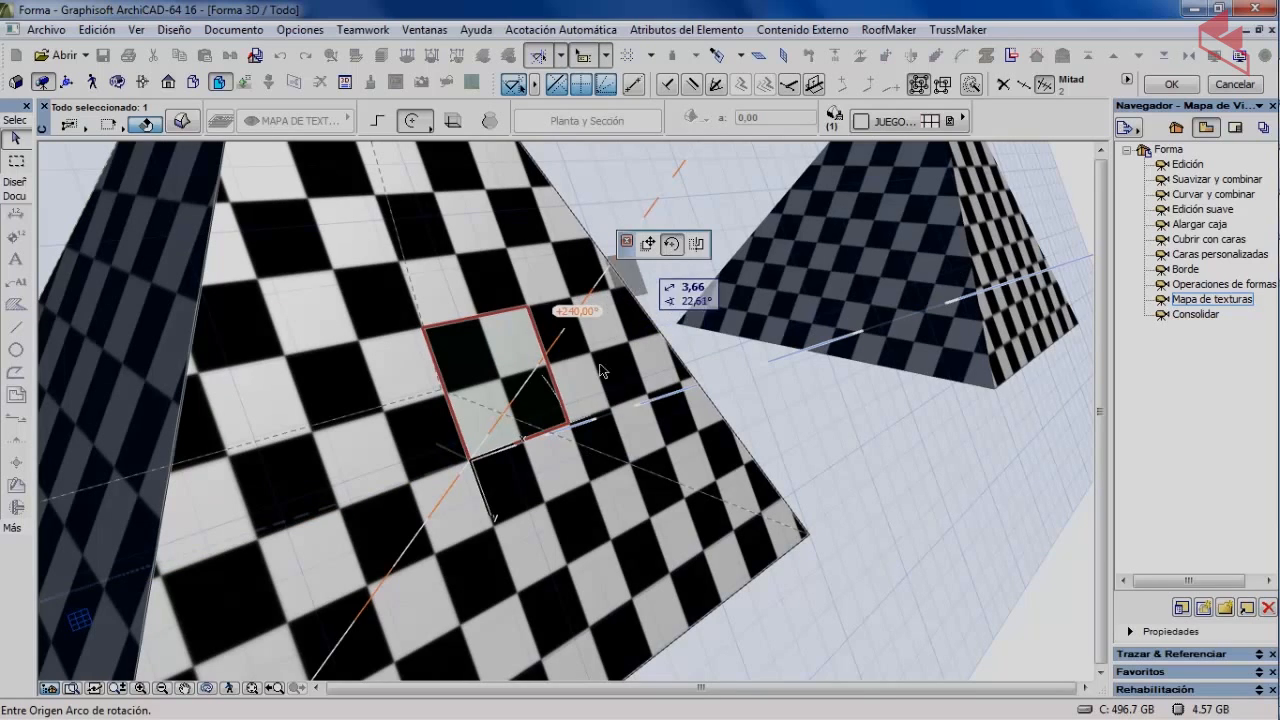
{"action": "left_click", "coordinate": [549, 368]}
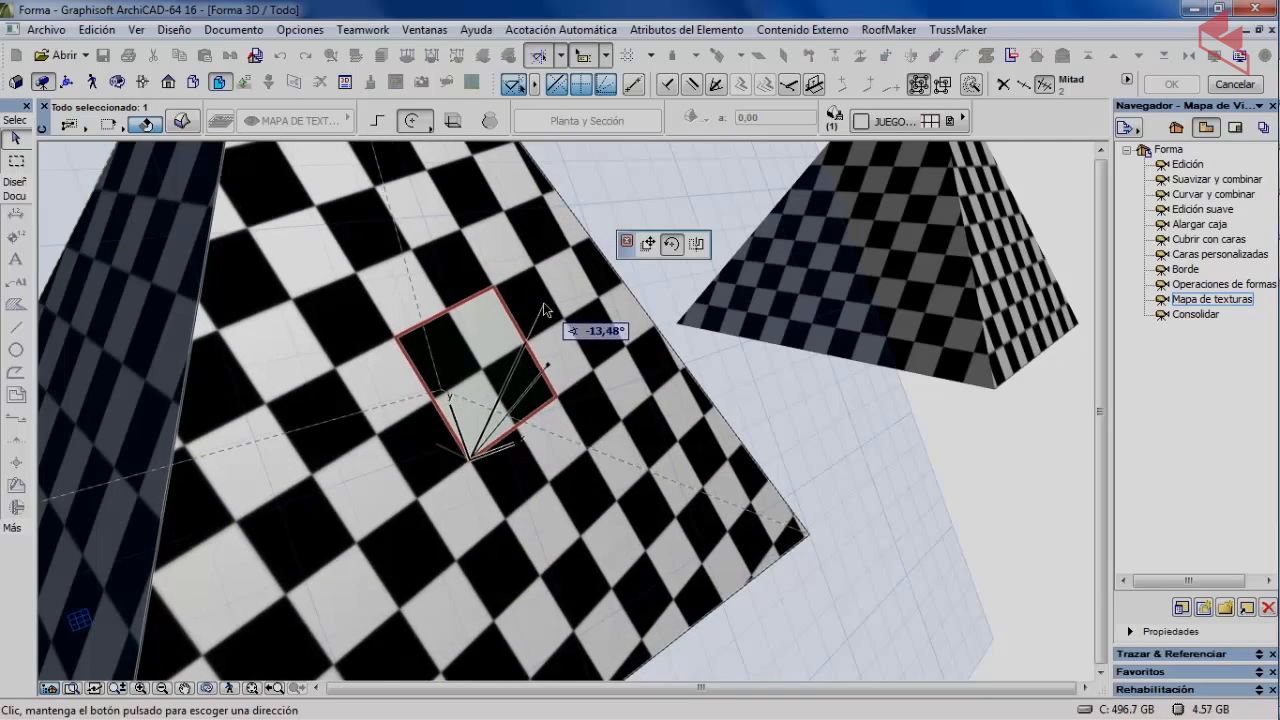
{"action": "left_click", "coordinate": [543, 302]}
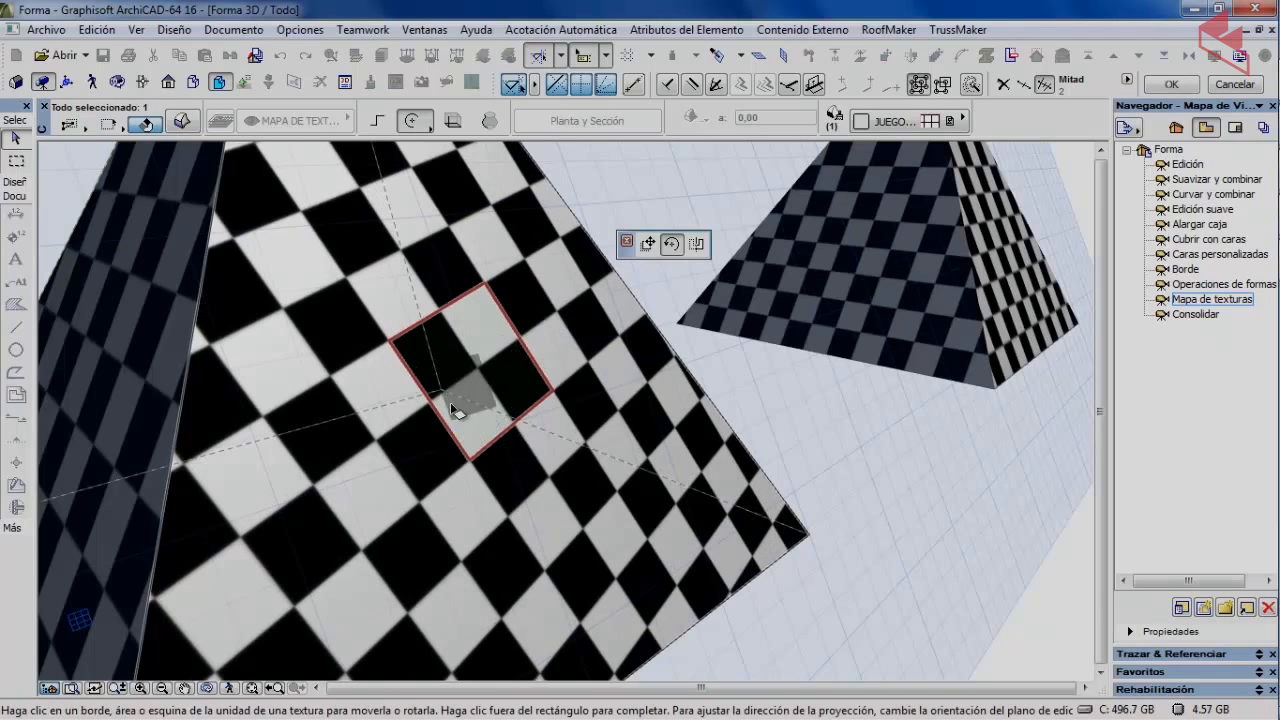
{"action": "scroll", "coordinate": [444, 423], "scroll_direction": "down", "scroll_amount": 5}
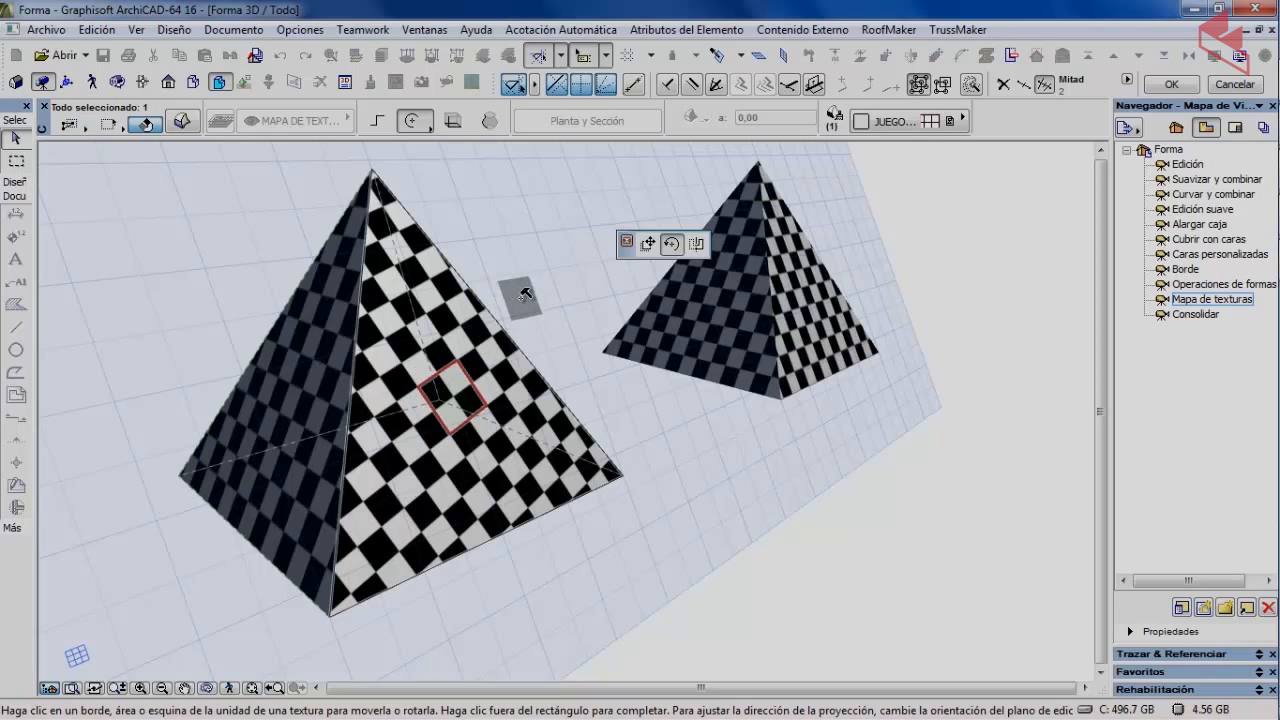
{"action": "left_click", "coordinate": [523, 297]}
{"action": "left_click", "coordinate": [240, 289]}
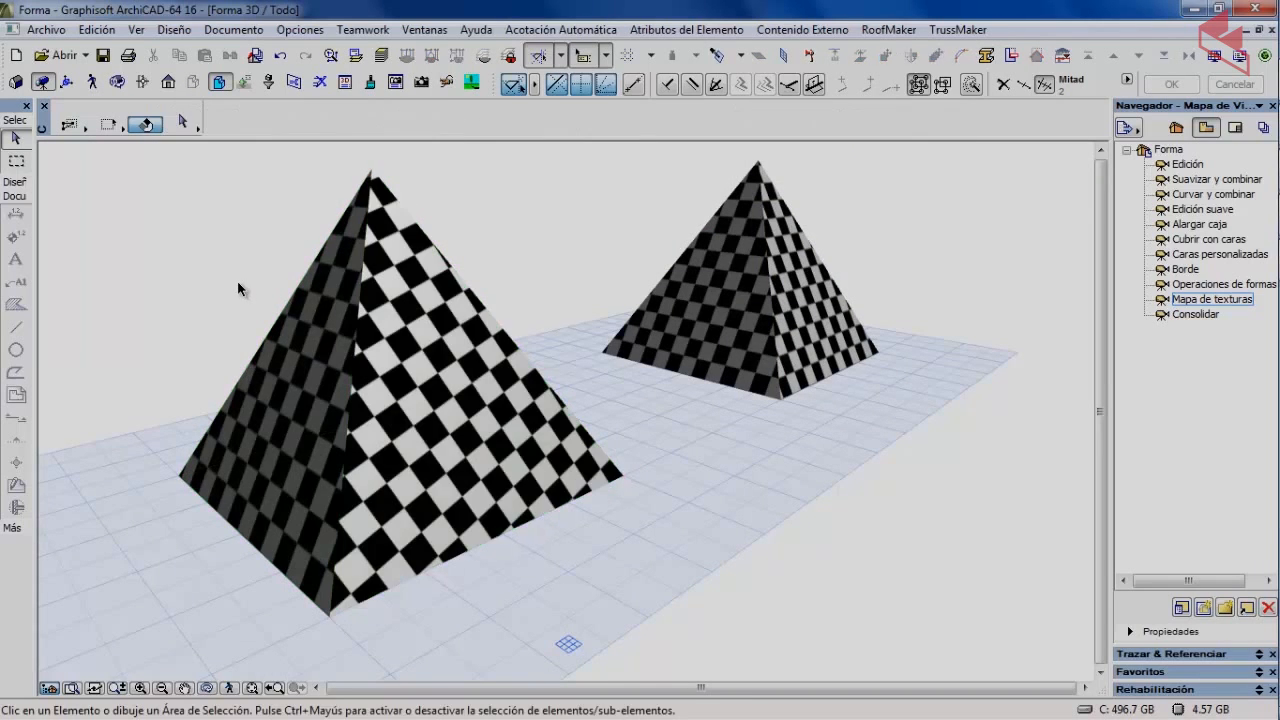
Reframe the pyramids and reset the front pyramid's texture alignment to default with Restaurar.
{"action": "middle_click_drag", "start_coordinate": [179, 387], "coordinate": [289, 411]}
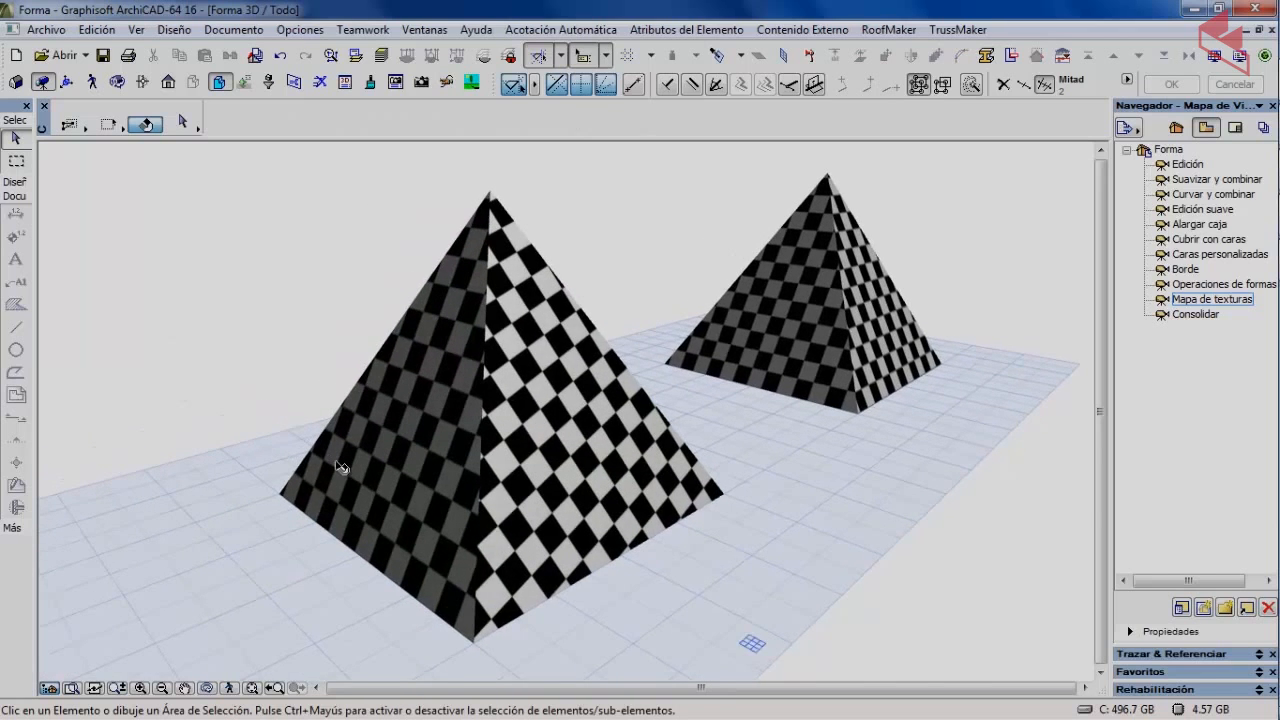
{"action": "scroll", "coordinate": [343, 468], "scroll_direction": "up", "scroll_amount": 2}
{"action": "scroll", "coordinate": [347, 471], "scroll_direction": "down", "scroll_amount": 3}
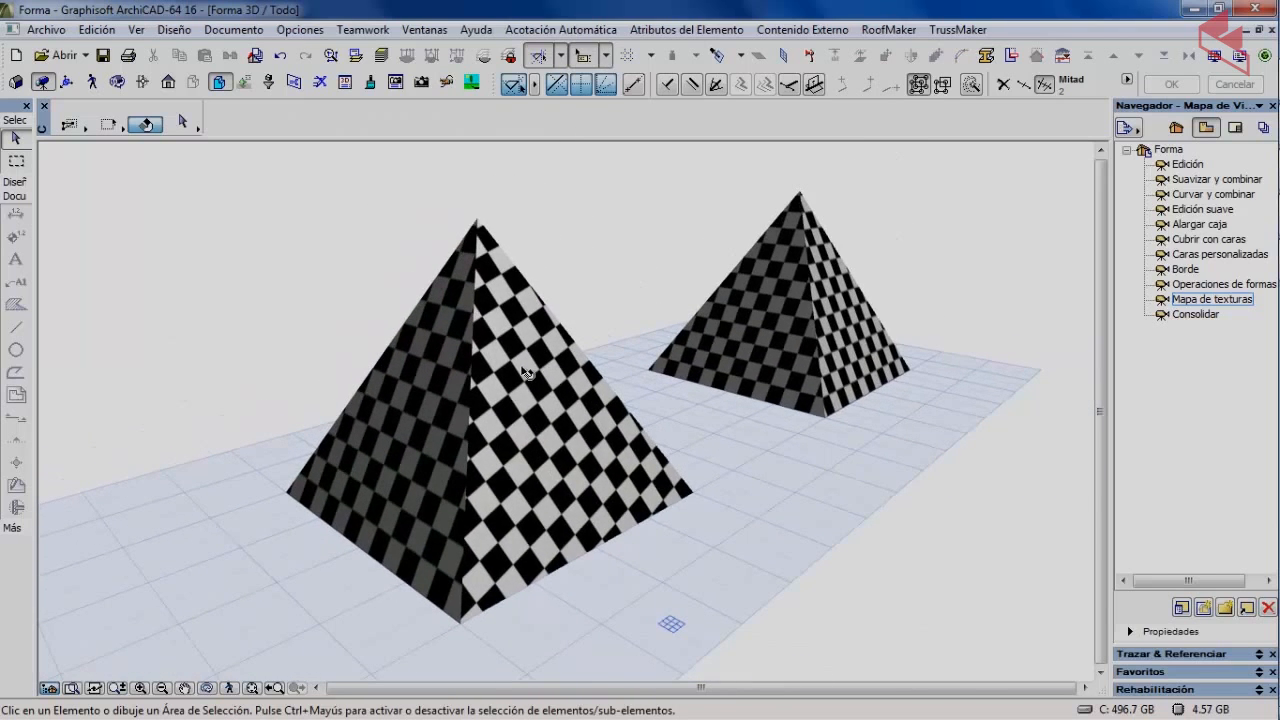
{"action": "left_click", "coordinate": [511, 462]}
{"action": "left_click", "coordinate": [511, 462]}
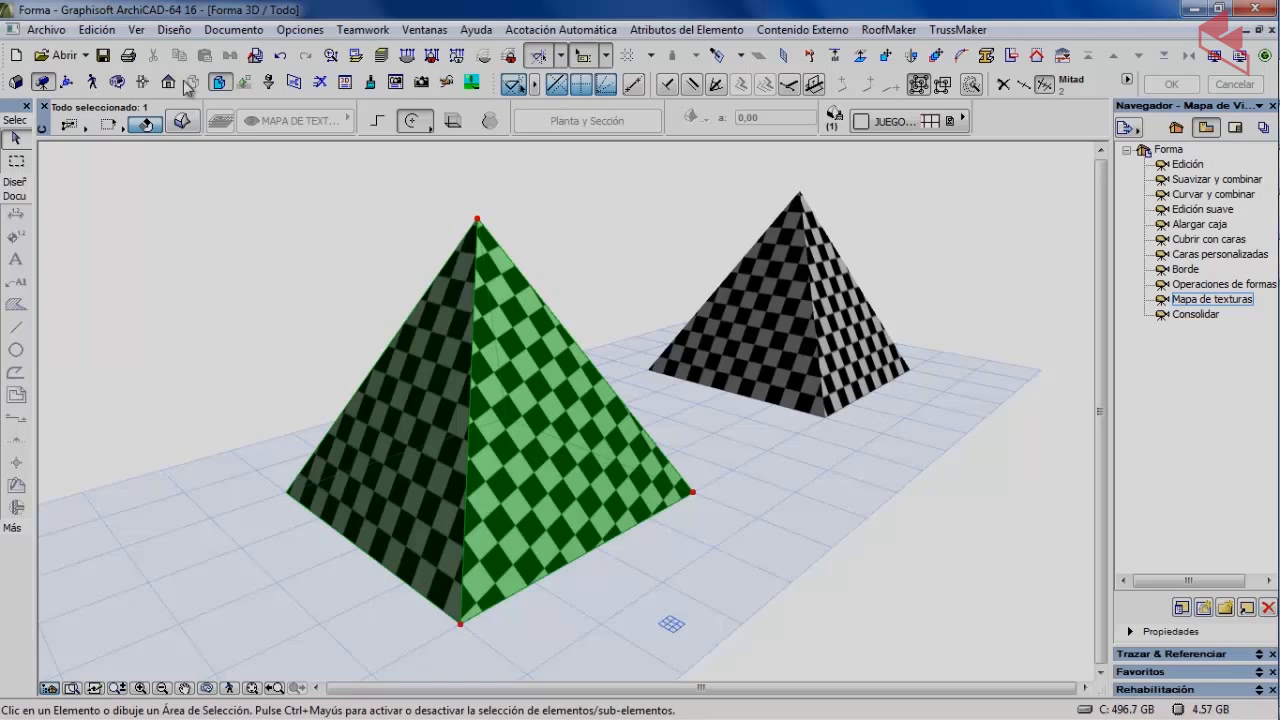
{"action": "left_click", "coordinate": [188, 32]}
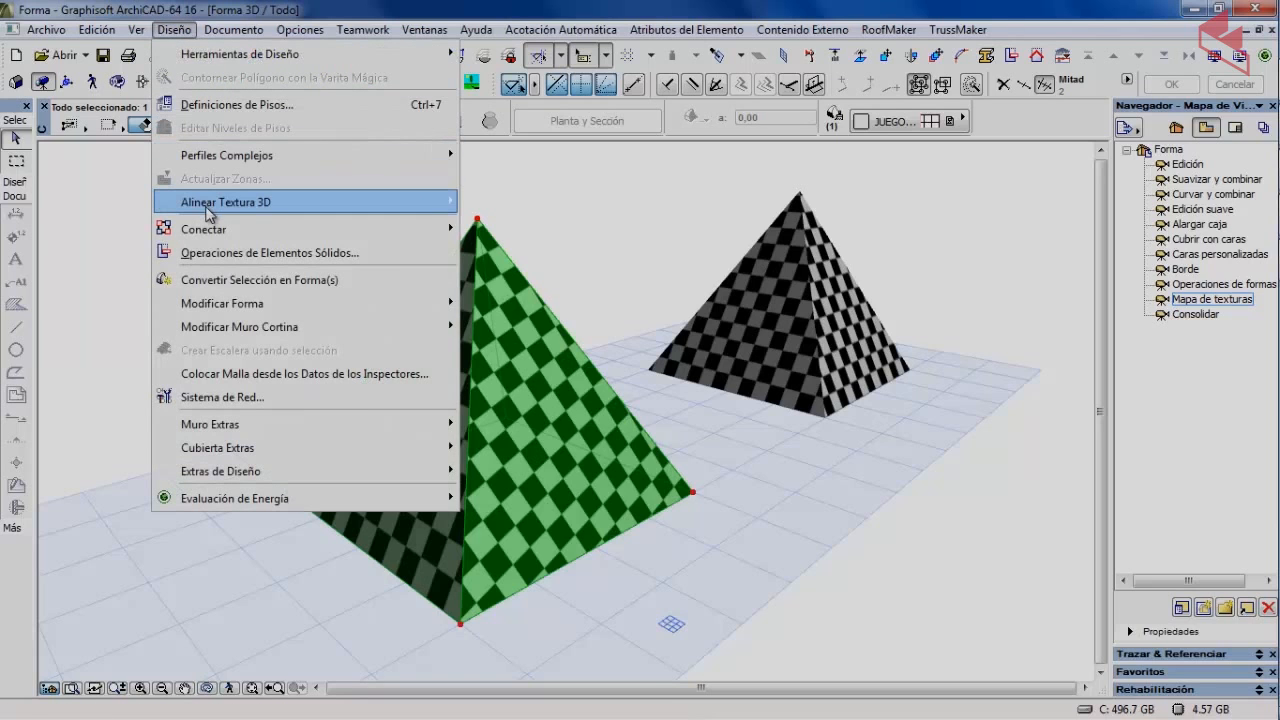
{"action": "mouse_move", "coordinate": [330, 210]}
{"action": "left_click", "coordinate": [505, 253]}
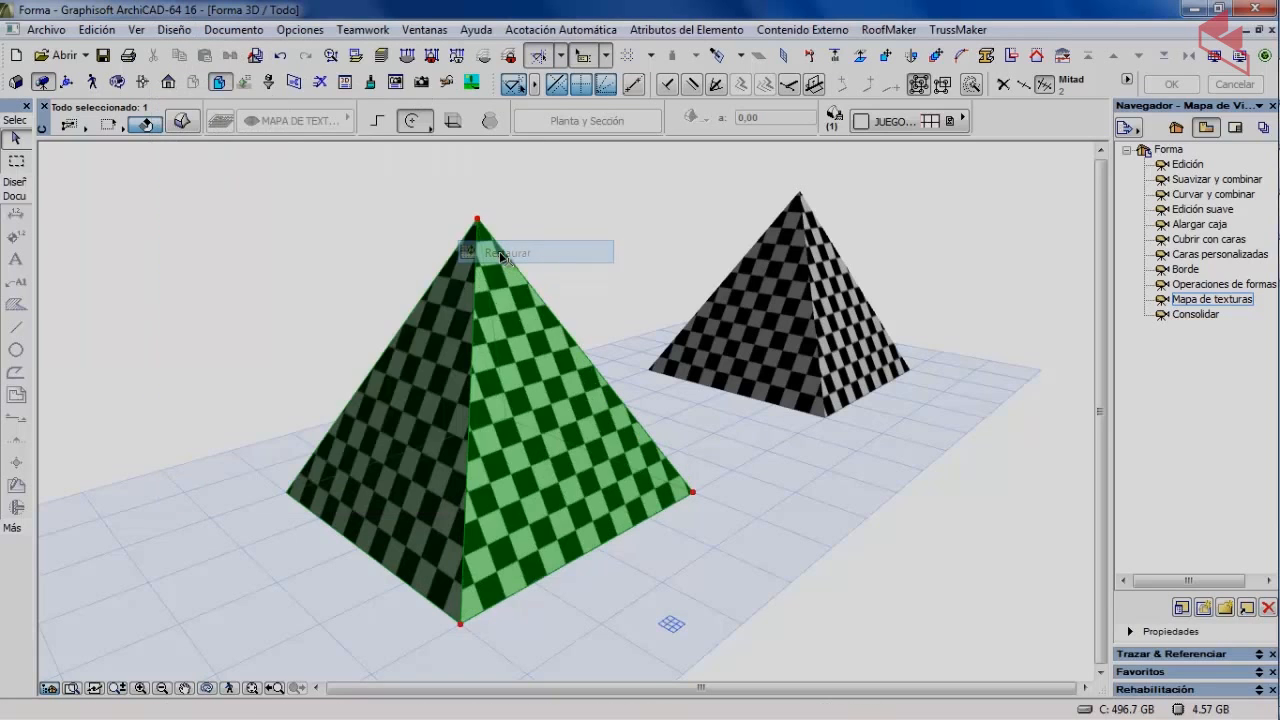
{"action": "left_click", "coordinate": [258, 271]}
Zoom and pan to recentre the pyramids, then select the front one.
{"action": "scroll", "coordinate": [349, 540], "scroll_direction": "up", "scroll_amount": 5}
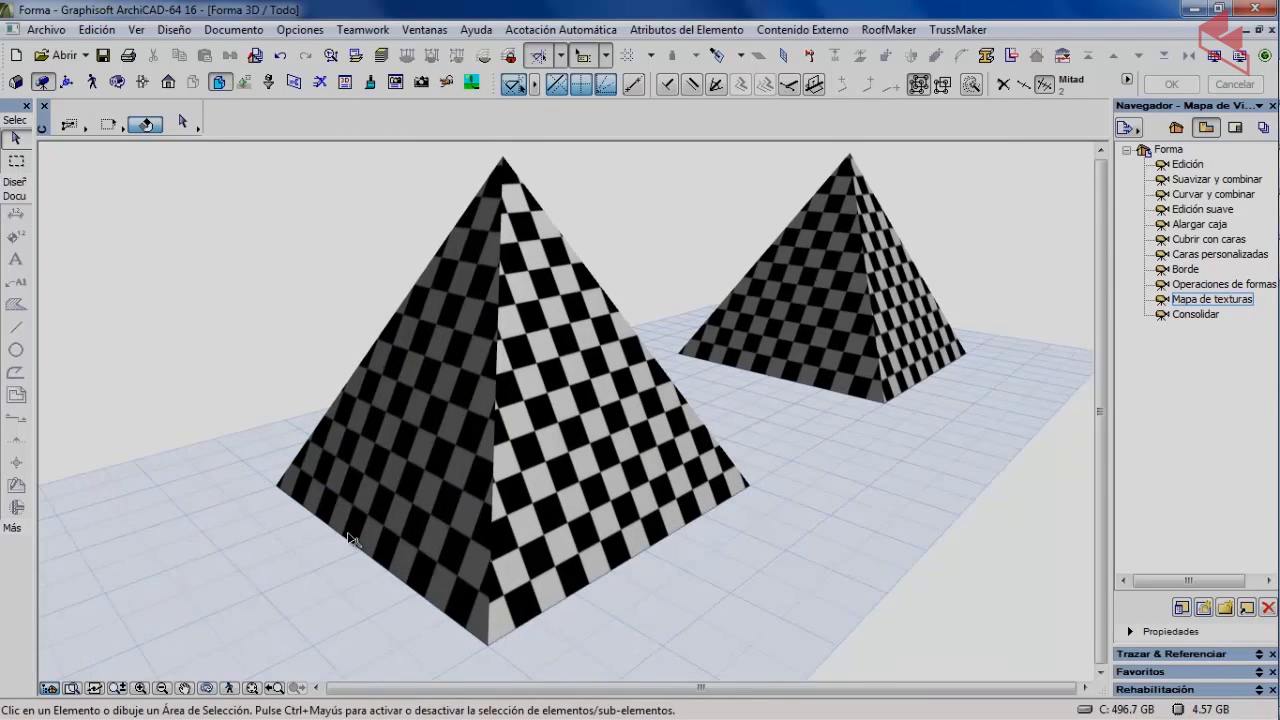
{"action": "scroll", "coordinate": [349, 540], "scroll_direction": "up", "scroll_amount": 1}
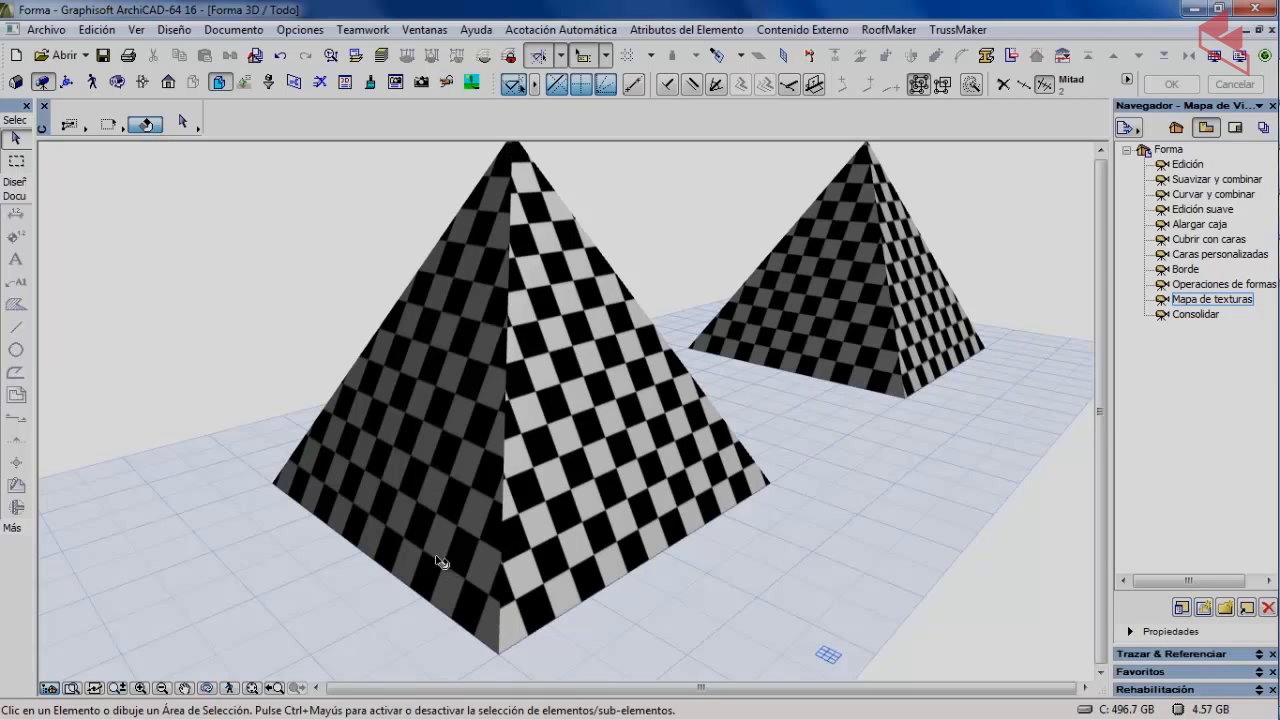
{"action": "scroll", "coordinate": [430, 548], "scroll_direction": "down", "scroll_amount": 1}
{"action": "middle_click_drag", "start_coordinate": [412, 480], "coordinate": [376, 450]}
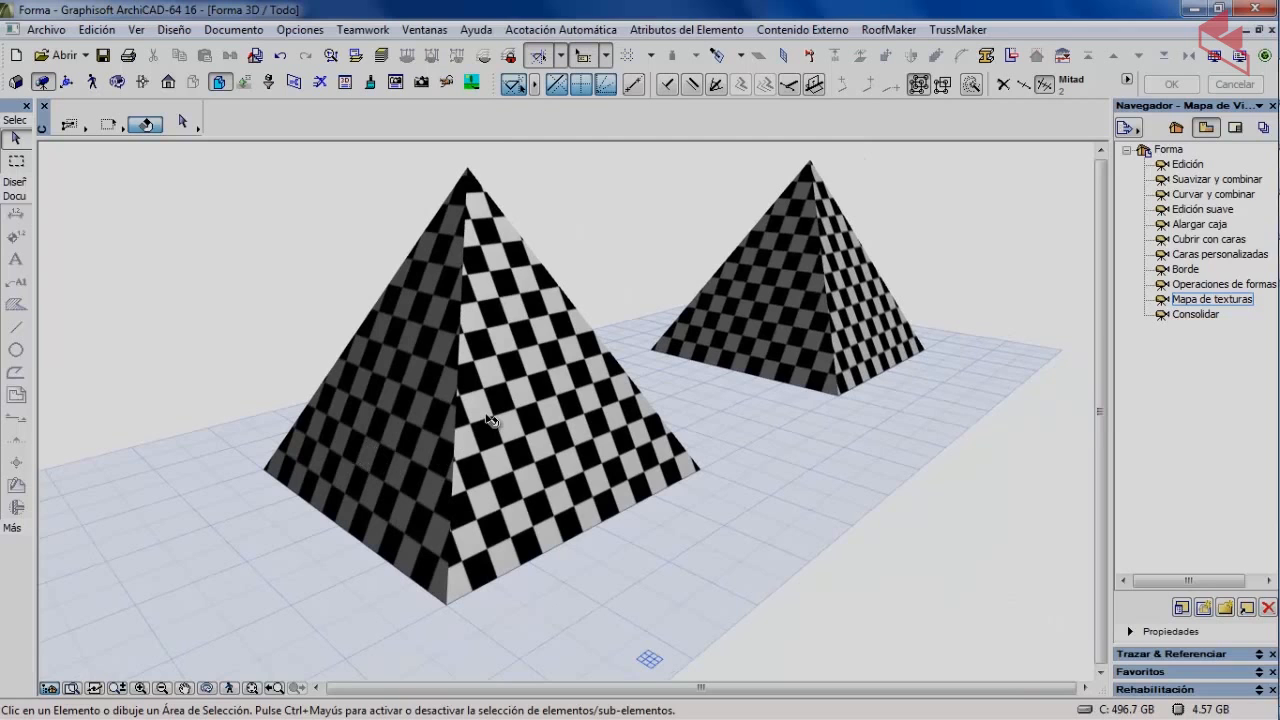
{"action": "left_click", "coordinate": [405, 438]}
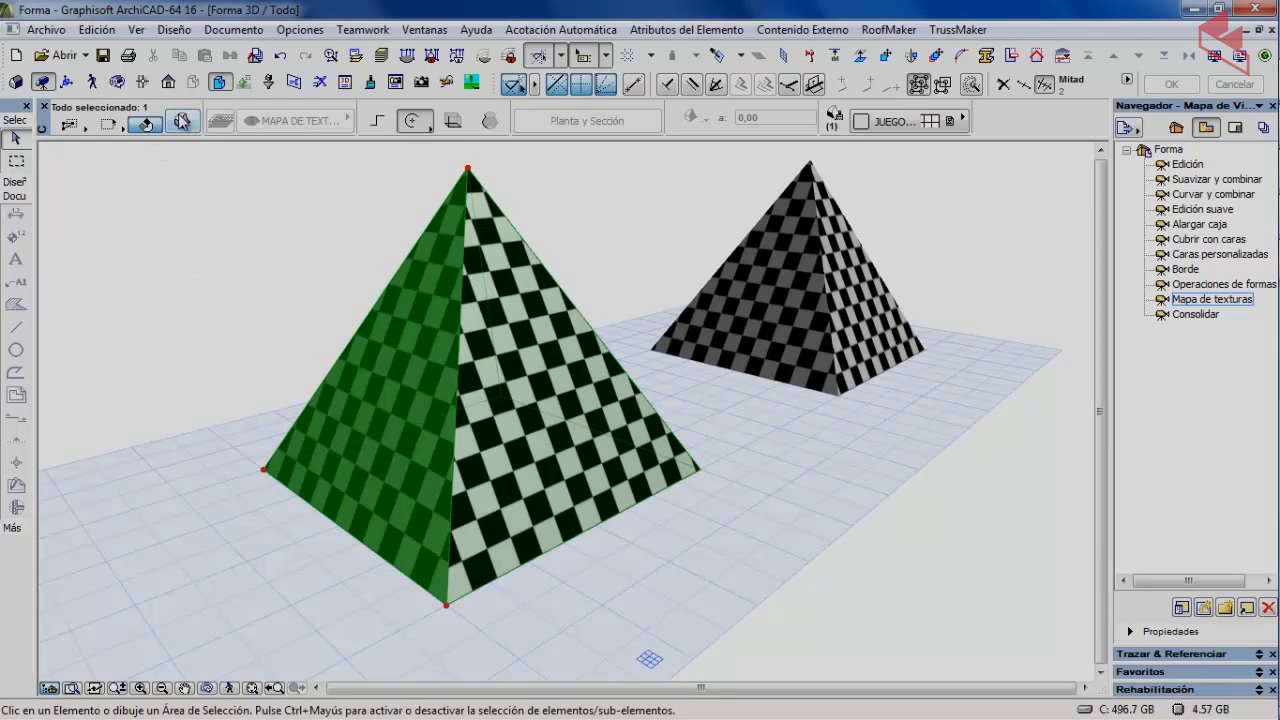
Switch the front pyramid's texture mapping from Caja to Plano.
{"action": "left_click", "coordinate": [182, 120]}
{"action": "left_click", "coordinate": [449, 258]}
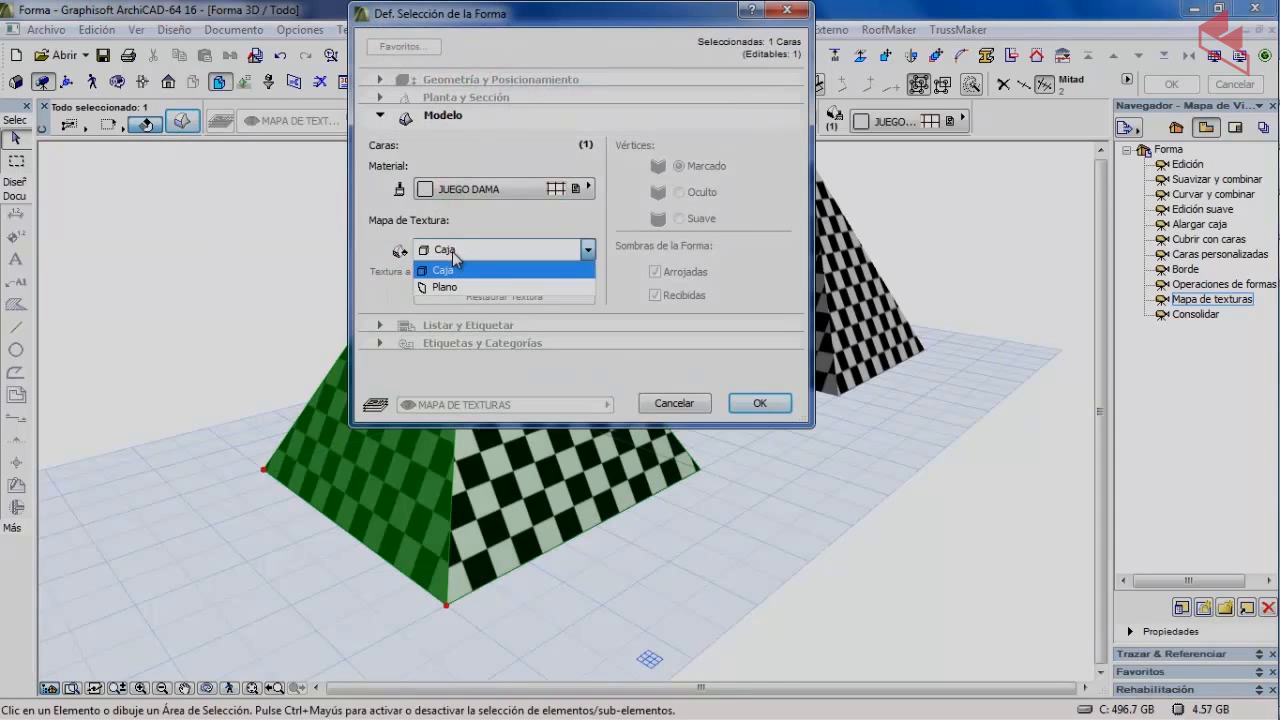
{"action": "left_click", "coordinate": [458, 289]}
{"action": "left_click", "coordinate": [759, 403]}
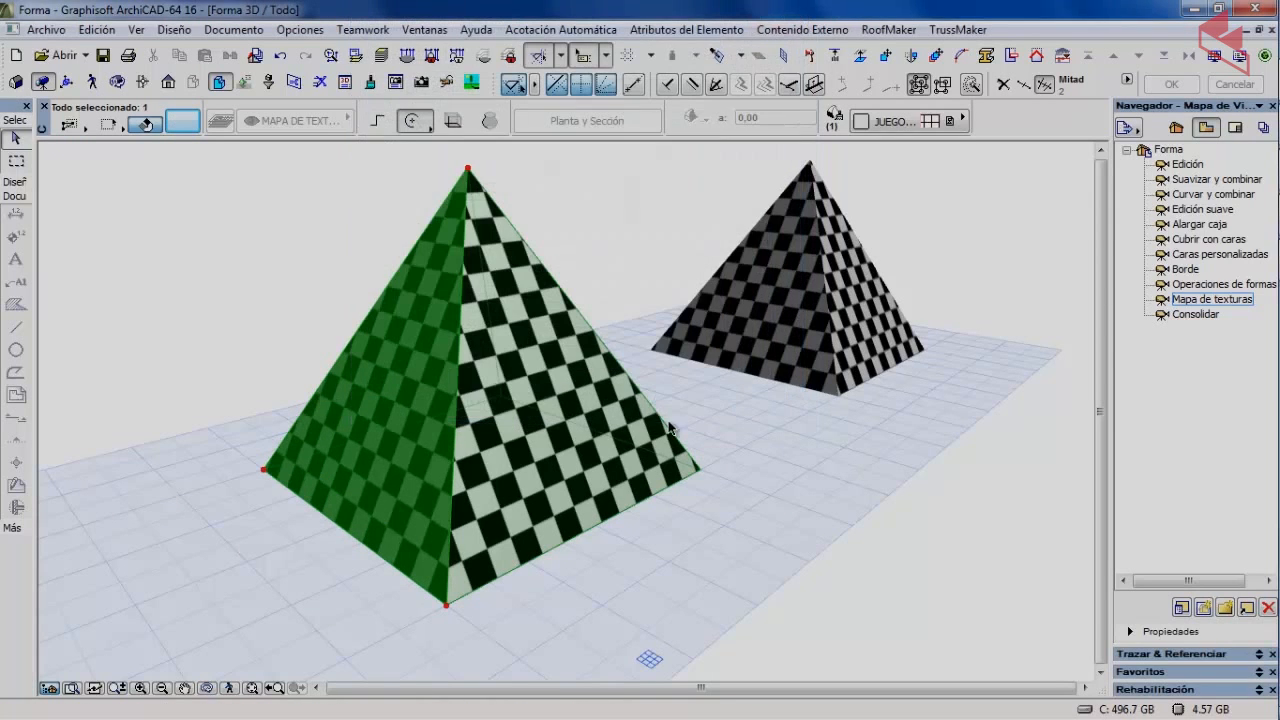
{"action": "left_click", "coordinate": [260, 338]}
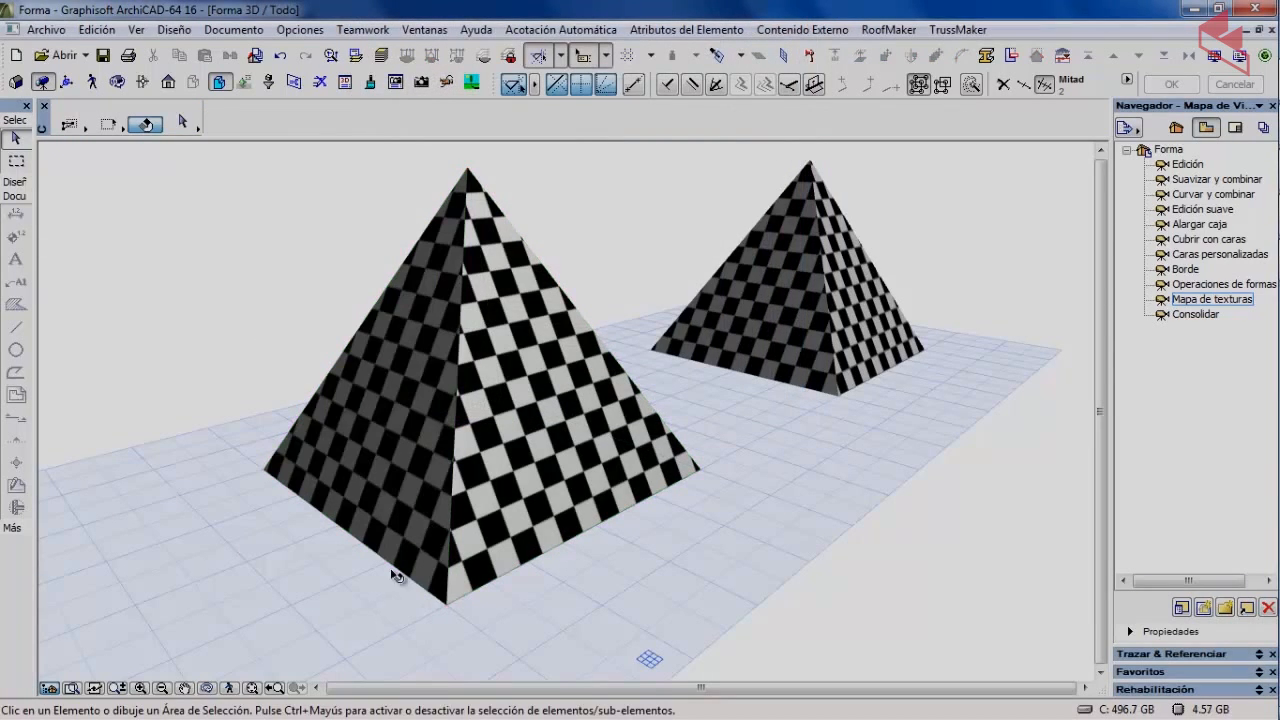
Recentre the view so both apexes show and reselect the front pyramid.
{"action": "scroll", "coordinate": [397, 575], "scroll_direction": "up", "scroll_amount": 4}
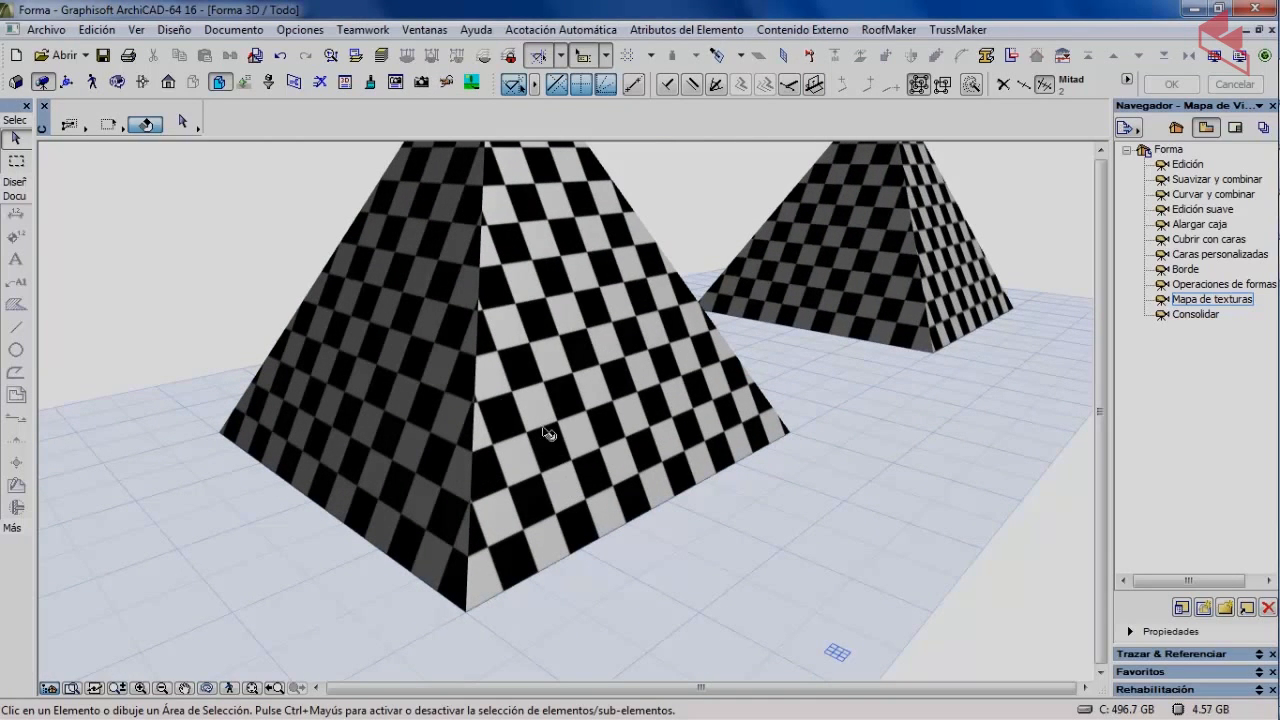
{"action": "scroll", "coordinate": [310, 413], "scroll_direction": "down", "scroll_amount": 3}
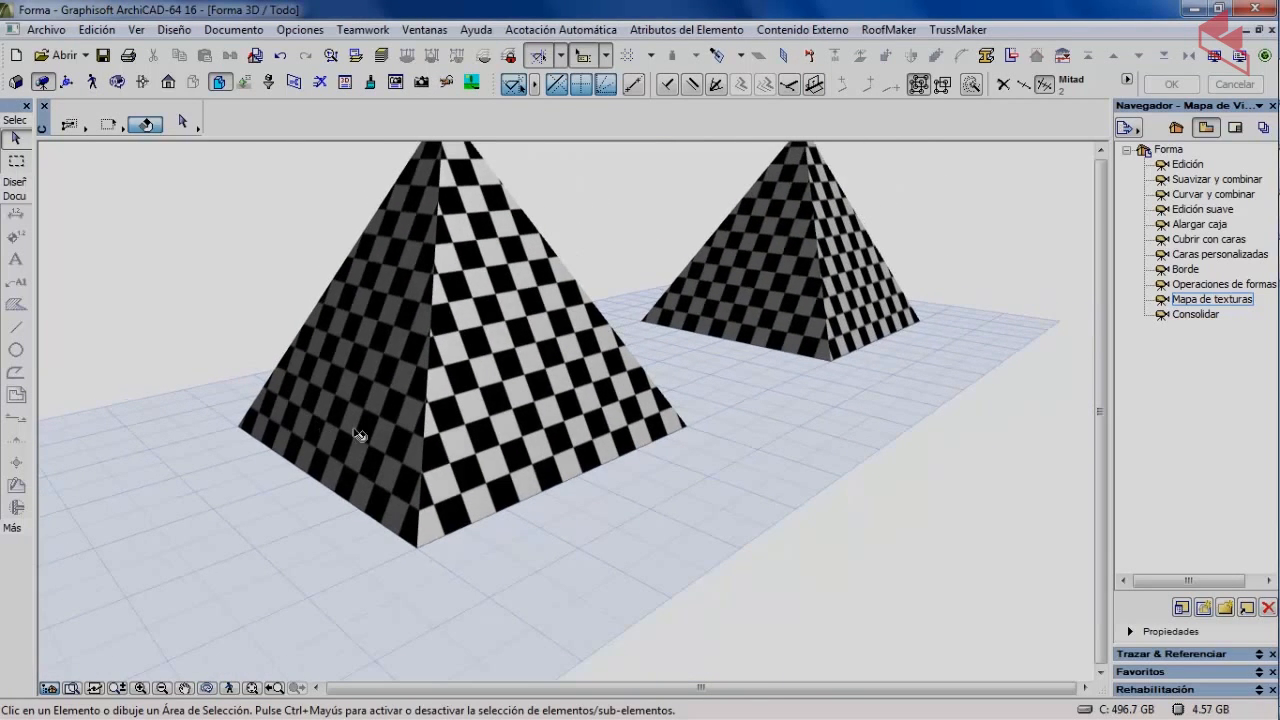
{"action": "middle_click_drag", "start_coordinate": [359, 410], "coordinate": [420, 488]}
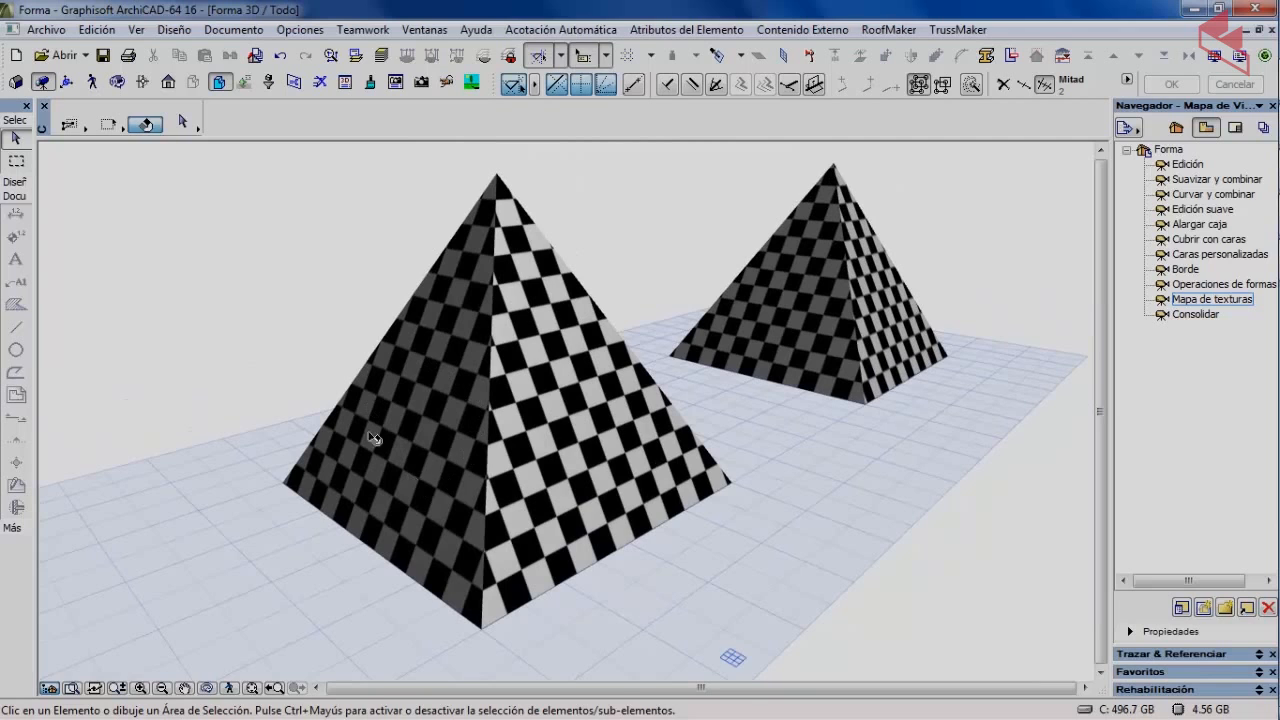
{"action": "left_click", "coordinate": [416, 439]}
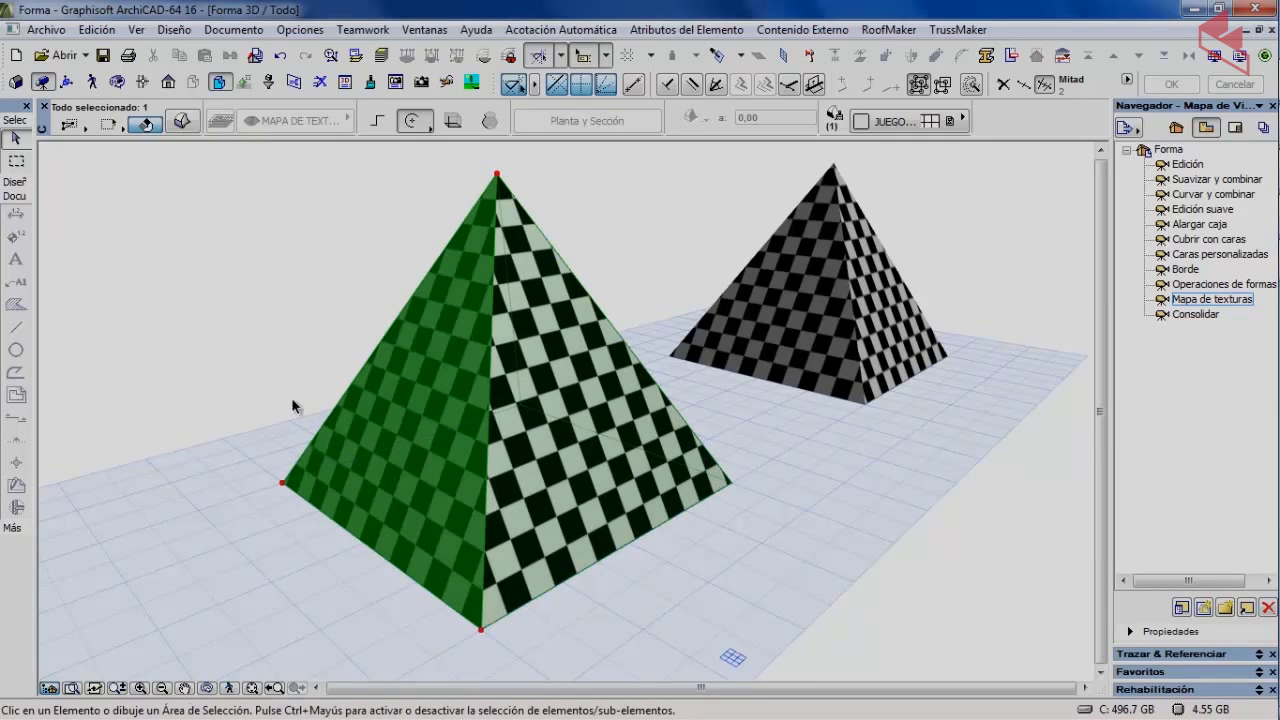
Move the front pyramid's texture origin to the face's bottom corner, then orbit around both pyramids.
{"action": "left_click", "coordinate": [180, 31]}
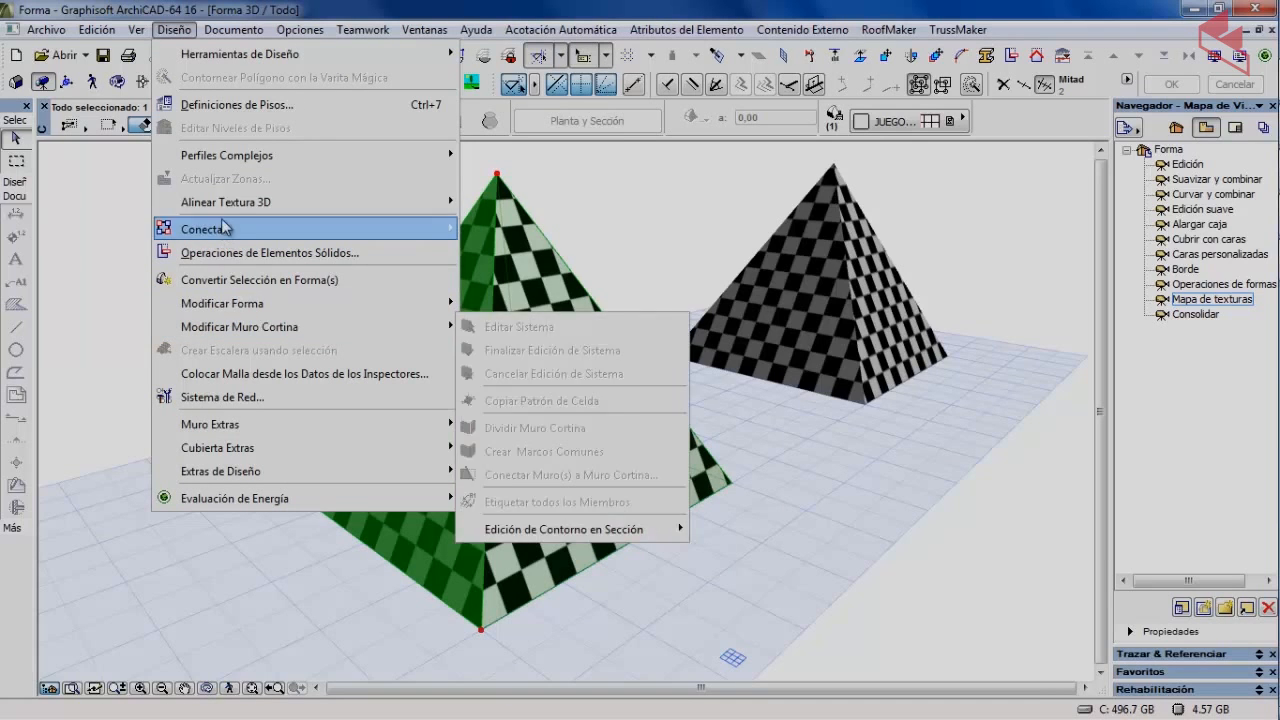
{"action": "mouse_move", "coordinate": [394, 201]}
{"action": "left_click", "coordinate": [463, 203]}
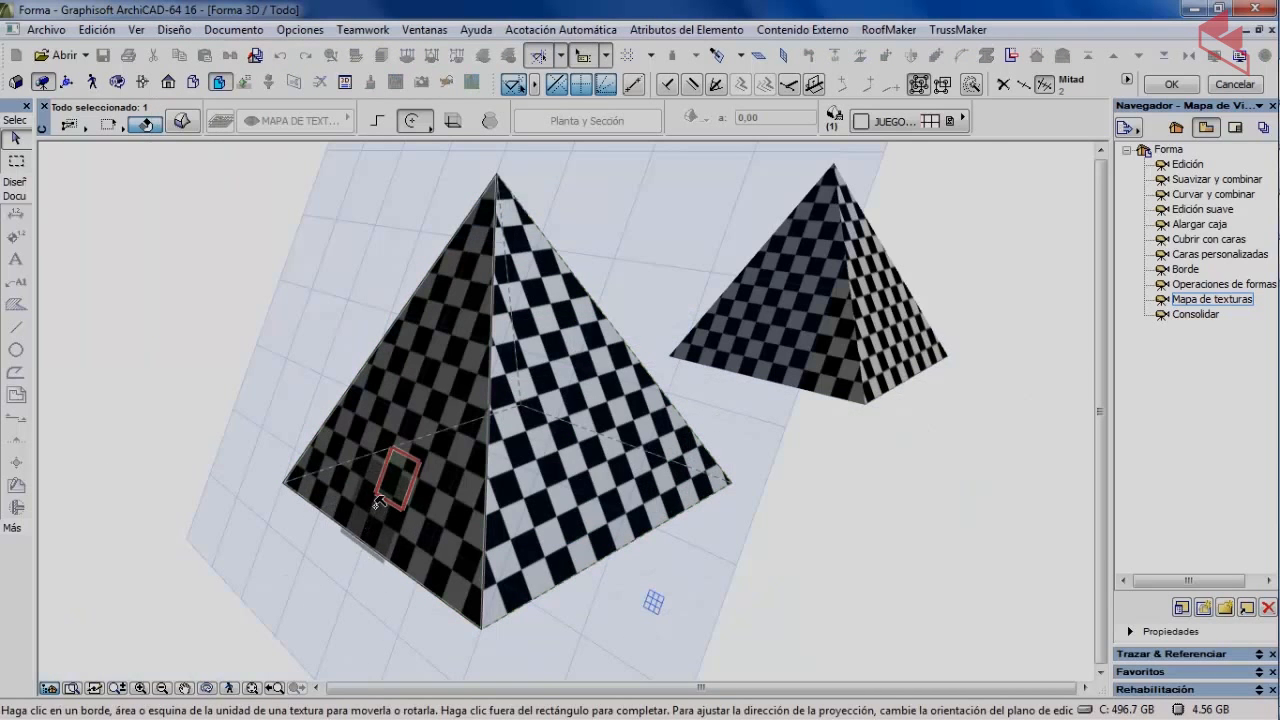
{"action": "scroll", "coordinate": [380, 504], "scroll_direction": "up", "scroll_amount": 8}
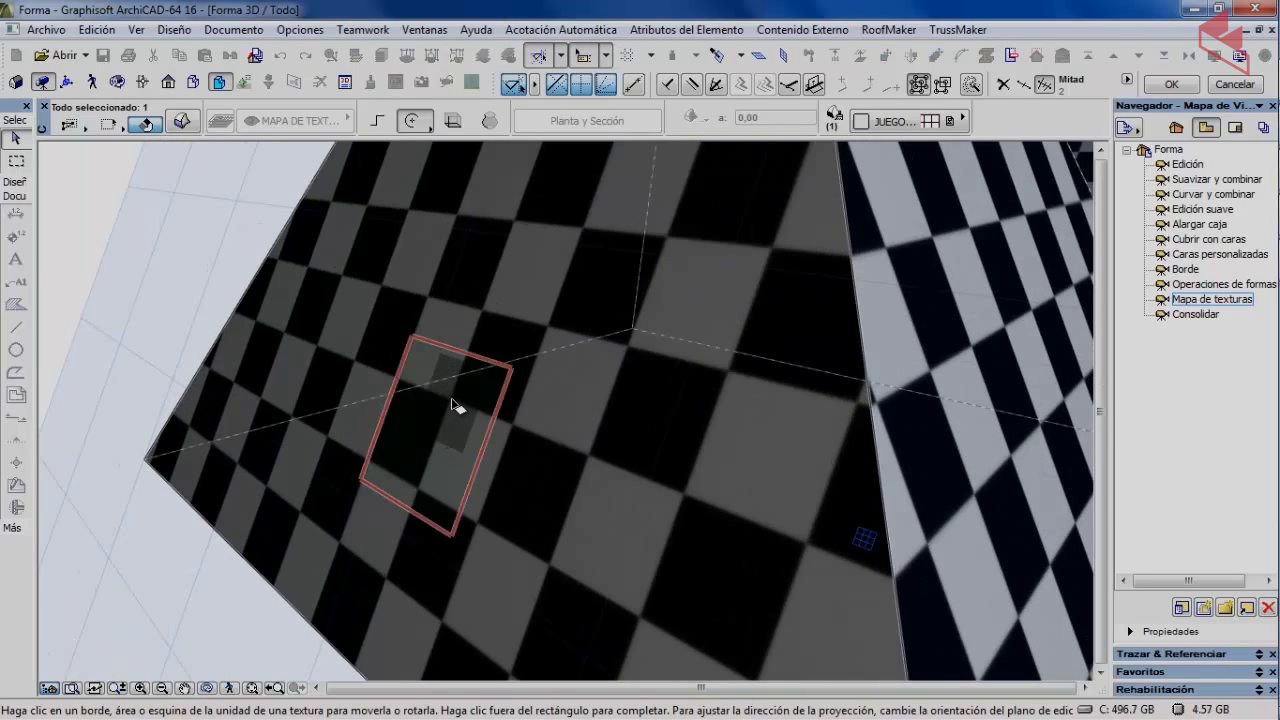
{"action": "left_click", "coordinate": [452, 403]}
{"action": "scroll", "coordinate": [449, 491], "scroll_direction": "down", "scroll_amount": 6}
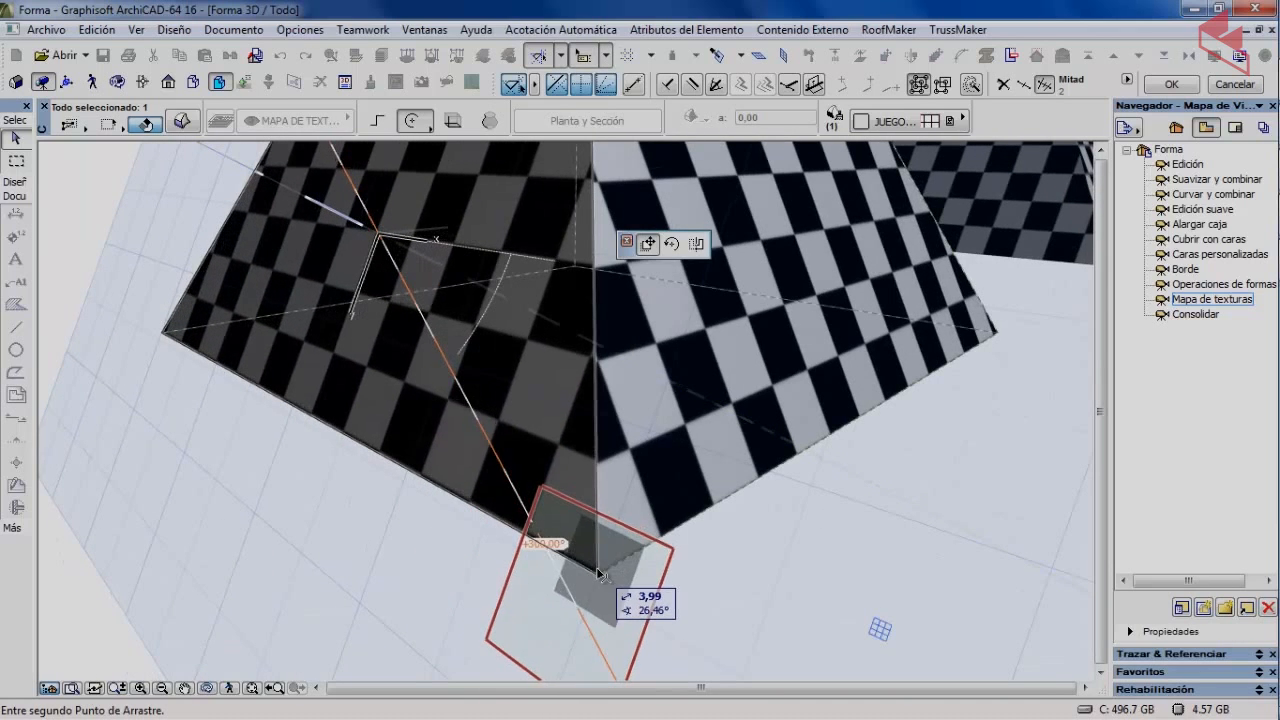
{"action": "left_click", "coordinate": [600, 578]}
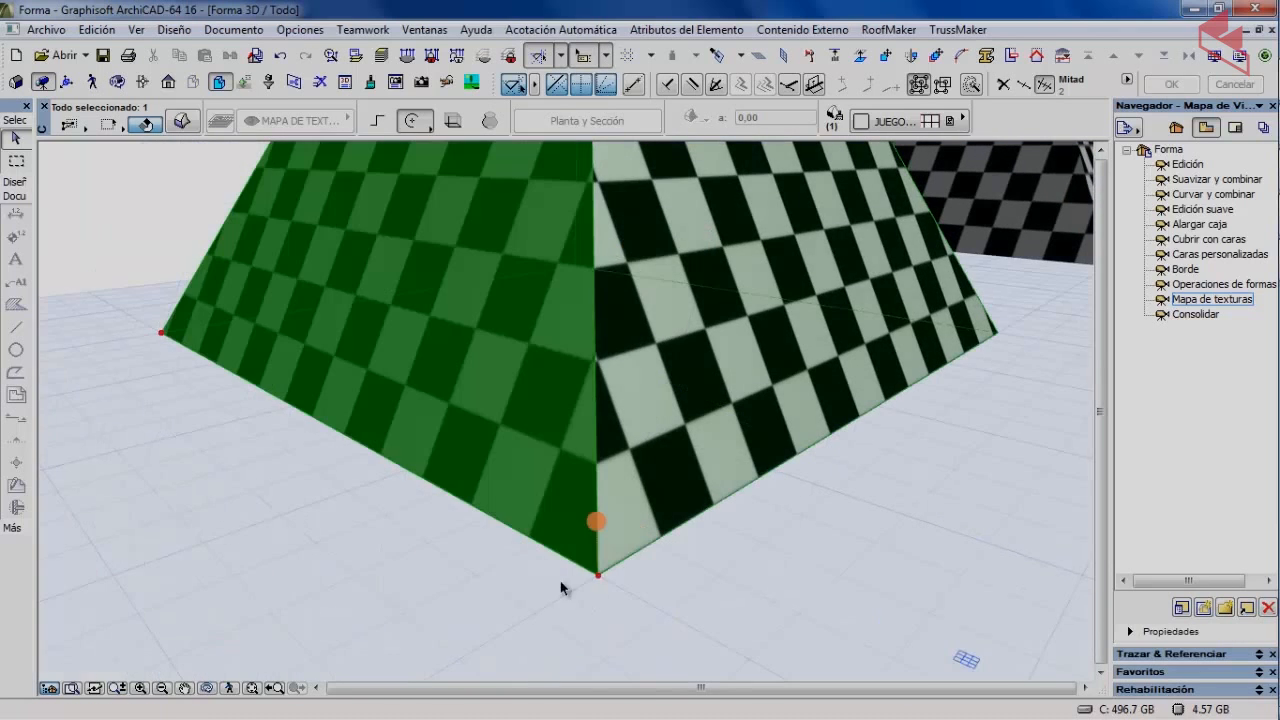
{"action": "left_click", "coordinate": [436, 563]}
{"action": "scroll", "coordinate": [434, 564], "scroll_direction": "down", "scroll_amount": 2}
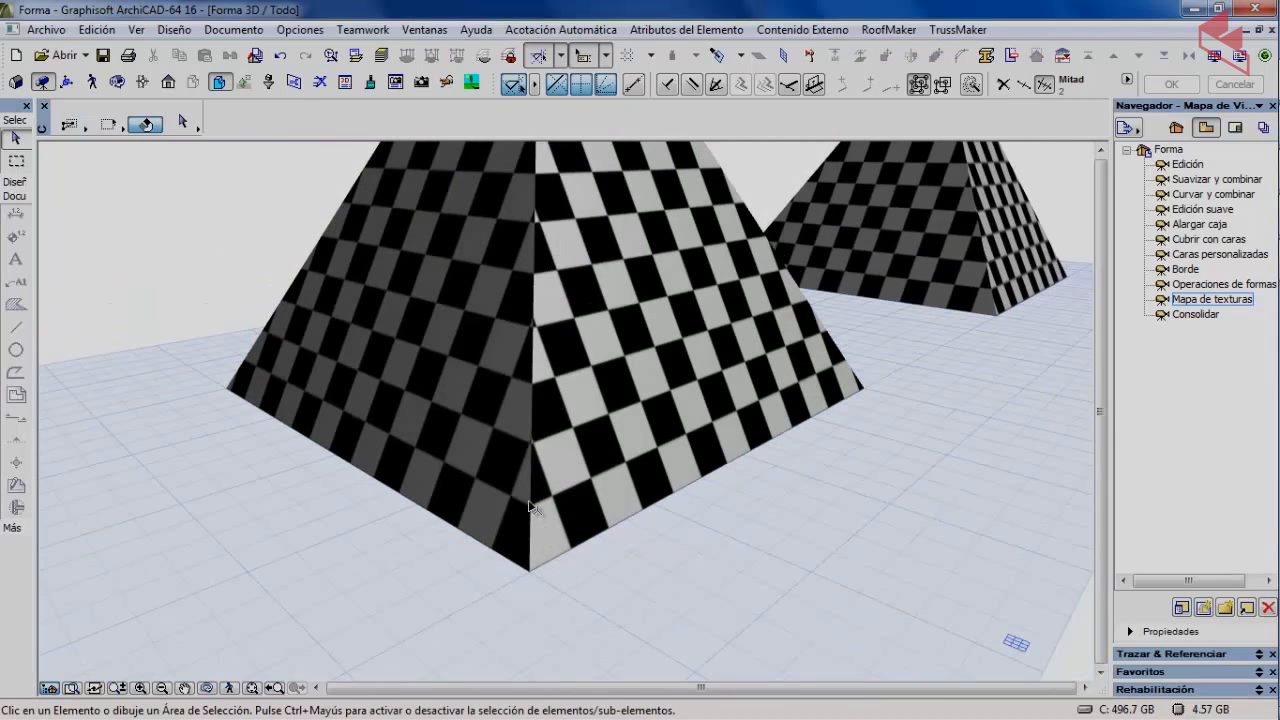
{"action": "scroll", "coordinate": [551, 305], "scroll_direction": "down", "scroll_amount": 5}
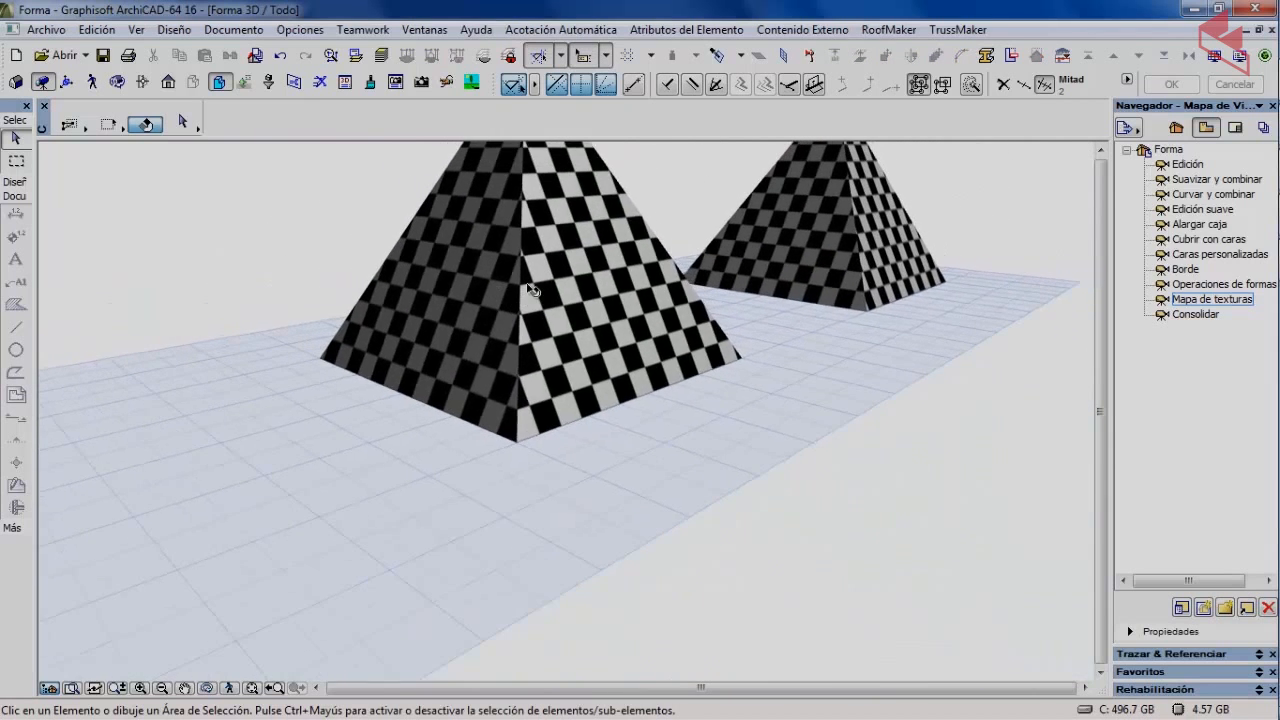
{"action": "middle_click_drag", "start_coordinate": [439, 411], "coordinate": [609, 404], "text": "shift"}
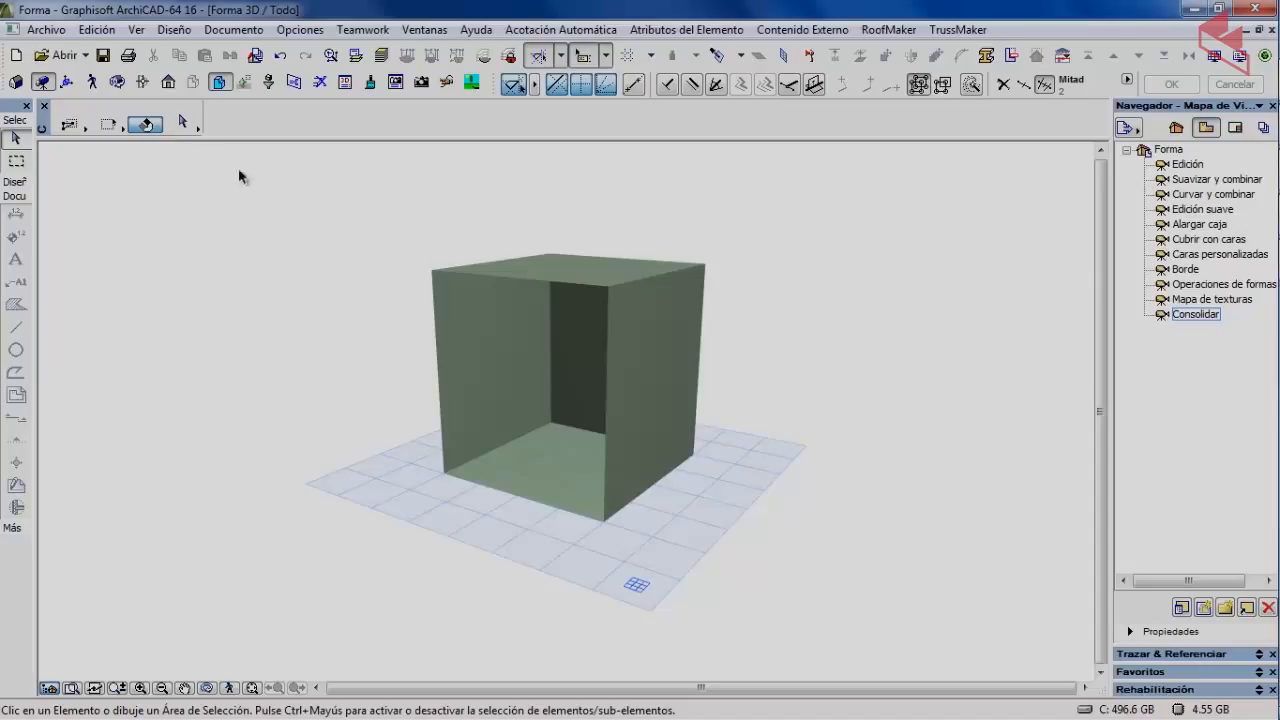
Orbit and zoom the 3D view to look down into the green box's open top.
{"action": "left_click", "coordinate": [118, 82]}
{"action": "left_click_drag", "start_coordinate": [361, 359], "coordinate": [370, 317]}
{"action": "middle_click_drag", "start_coordinate": [490, 336], "coordinate": [412, 407]}
{"action": "scroll", "coordinate": [412, 407], "scroll_direction": "up", "scroll_amount": 1}
{"action": "left_click_drag", "start_coordinate": [412, 407], "coordinate": [497, 375]}
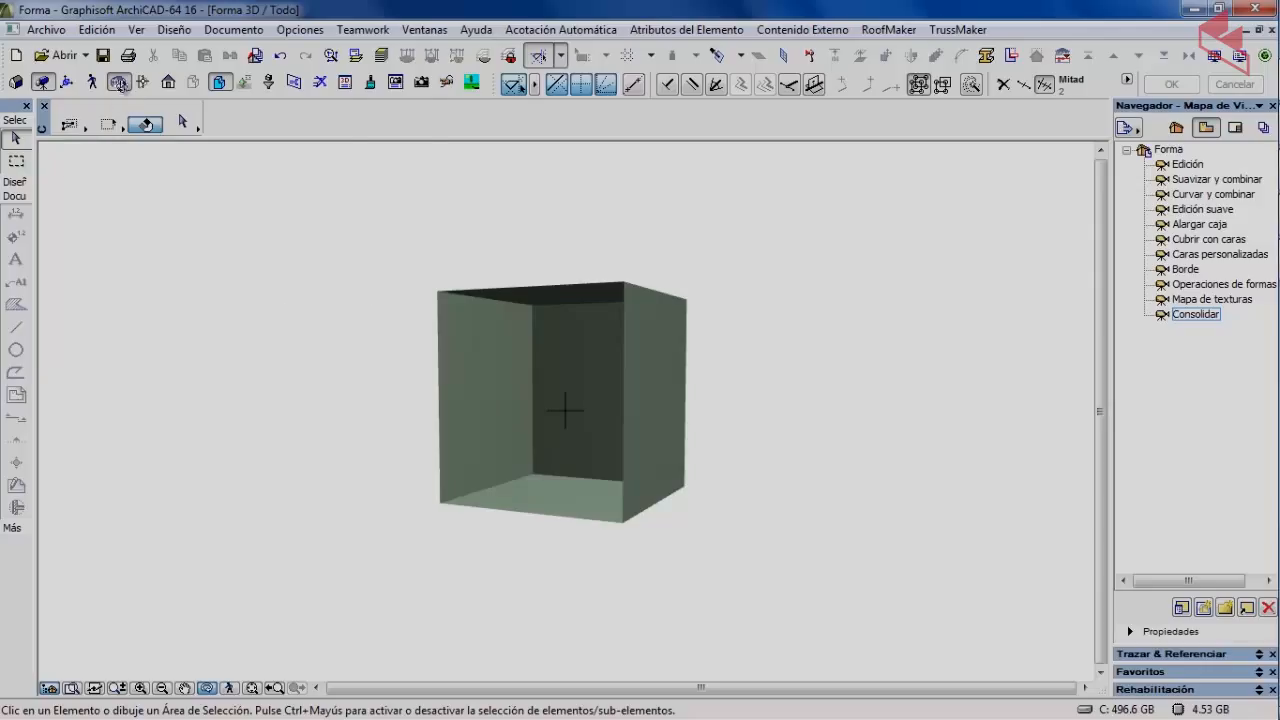
Run Comprobar Solidez on the open box and choose Solidificar to close it into a cube.
{"action": "left_click", "coordinate": [118, 83]}
{"action": "left_click", "coordinate": [500, 366]}
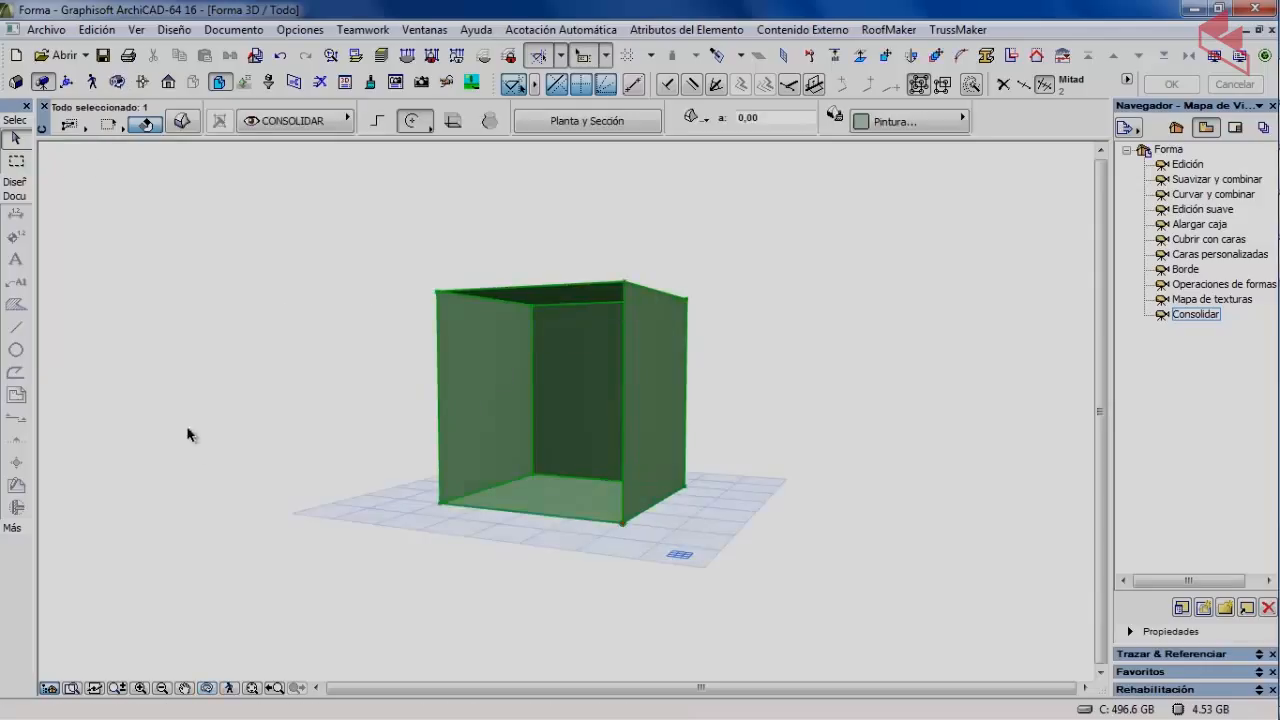
{"action": "left_click", "coordinate": [174, 30]}
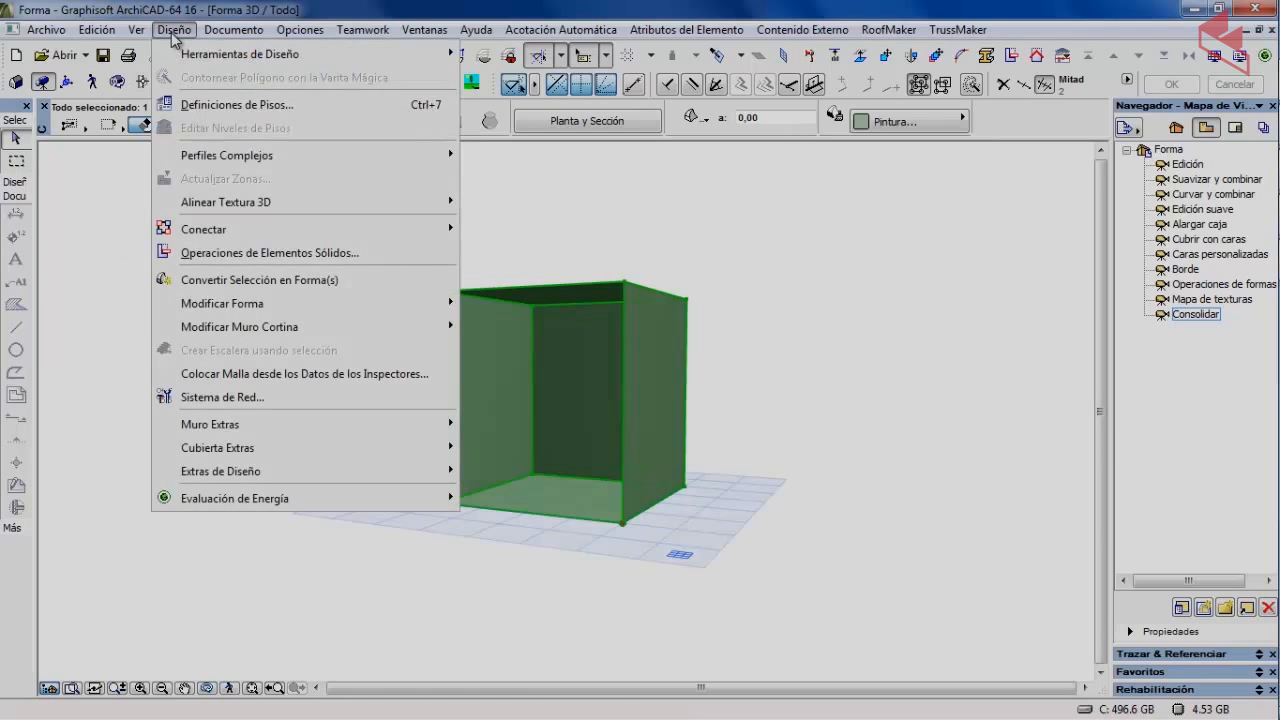
{"action": "mouse_move", "coordinate": [222, 304]}
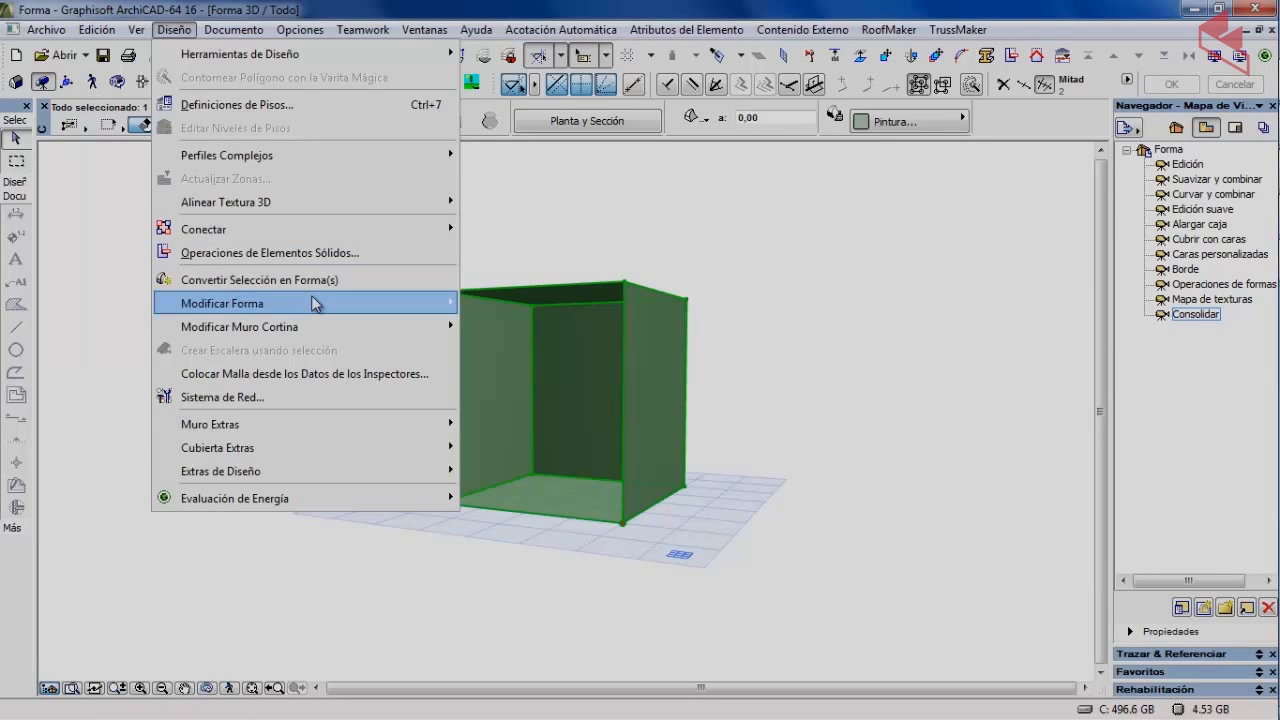
{"action": "mouse_move", "coordinate": [313, 300]}
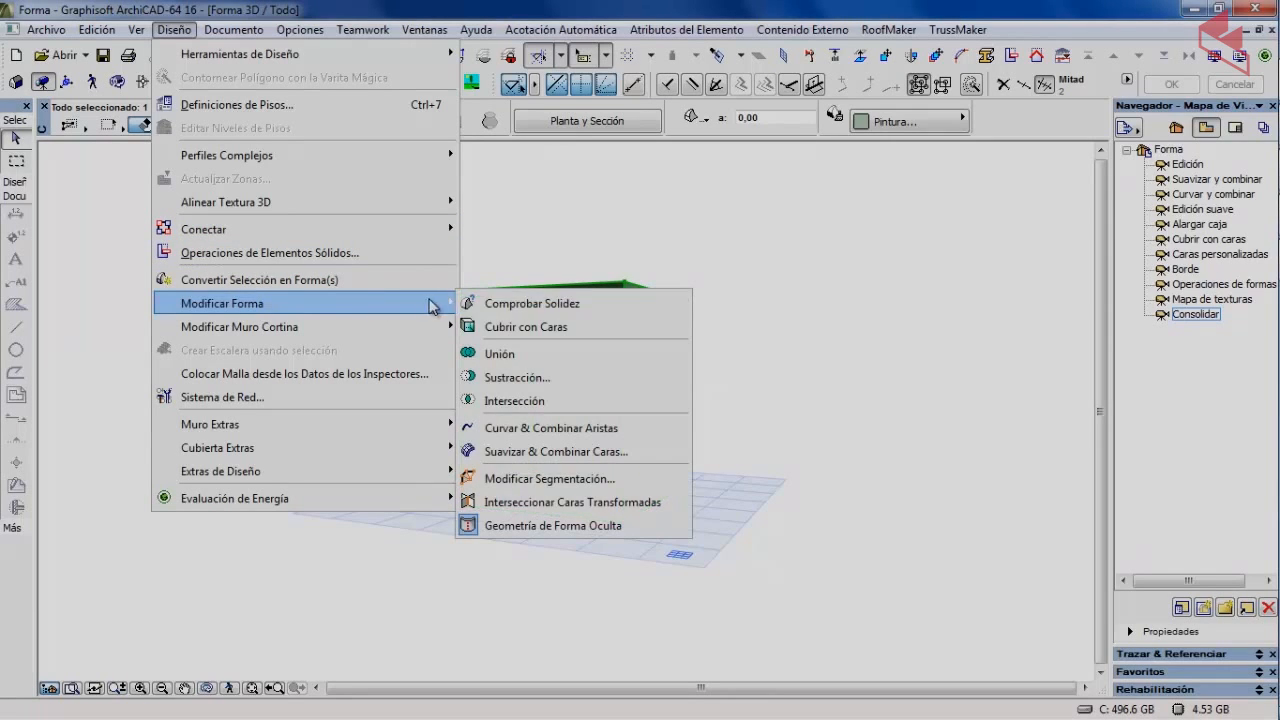
{"action": "left_click", "coordinate": [527, 302]}
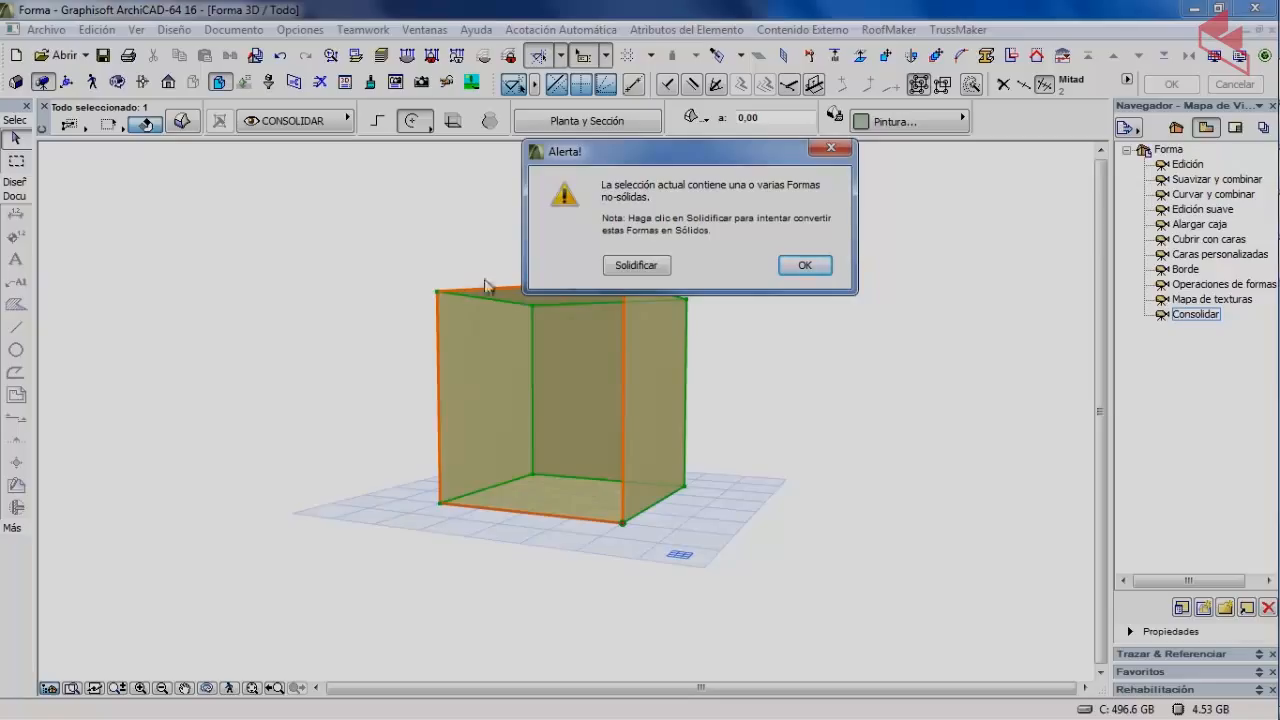
{"action": "left_click", "coordinate": [641, 266]}
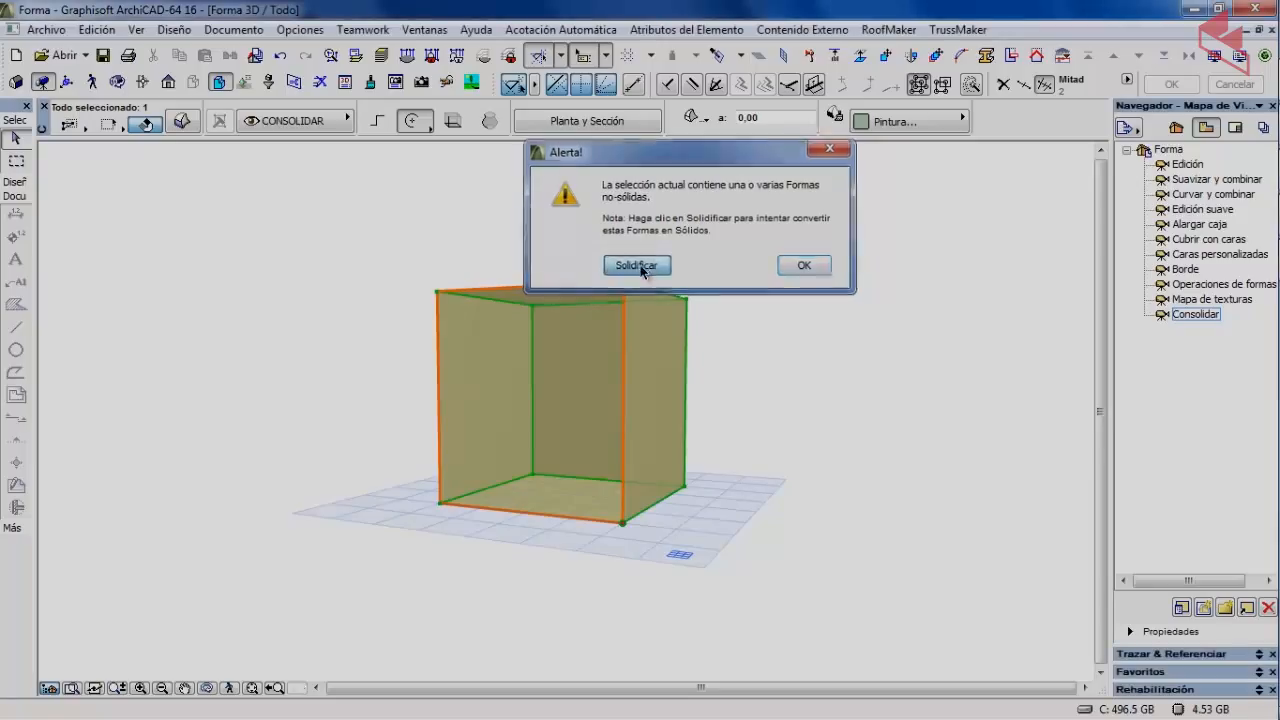
{"action": "left_click", "coordinate": [418, 398]}
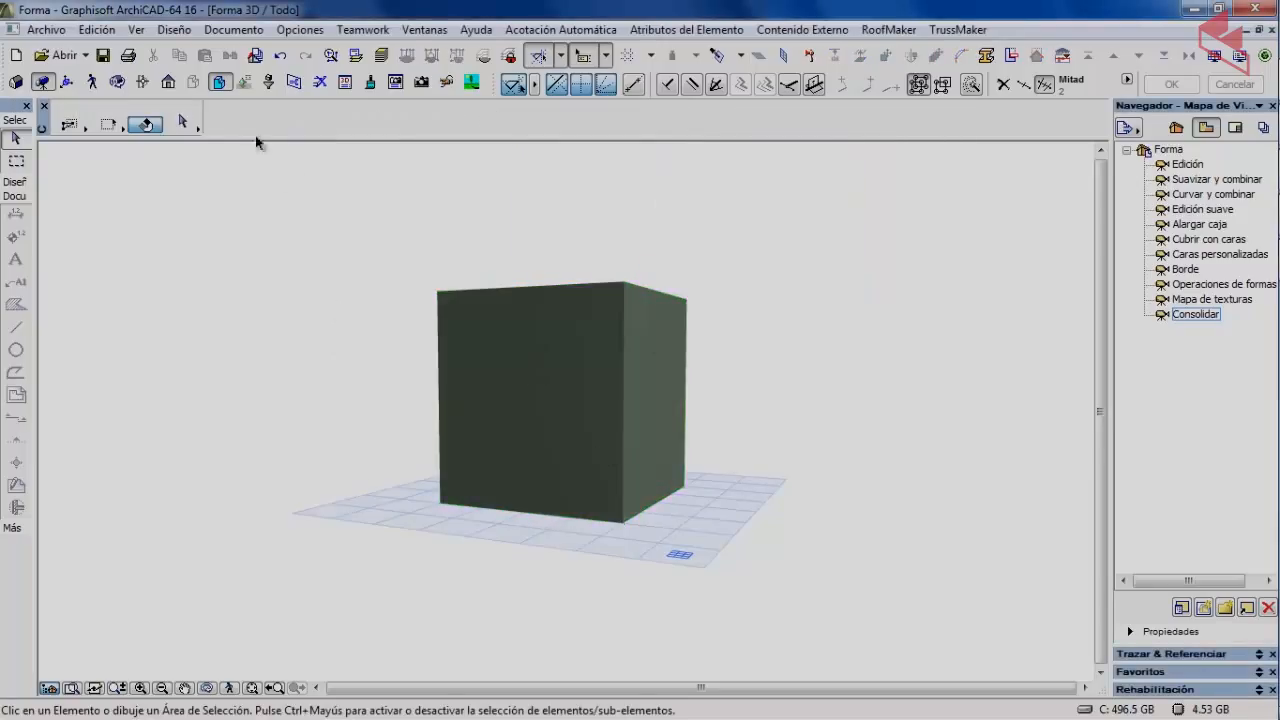
Orbit around the cube to confirm its top is now closed.
{"action": "left_click", "coordinate": [118, 82]}
{"action": "left_click_drag", "start_coordinate": [419, 327], "coordinate": [394, 389]}
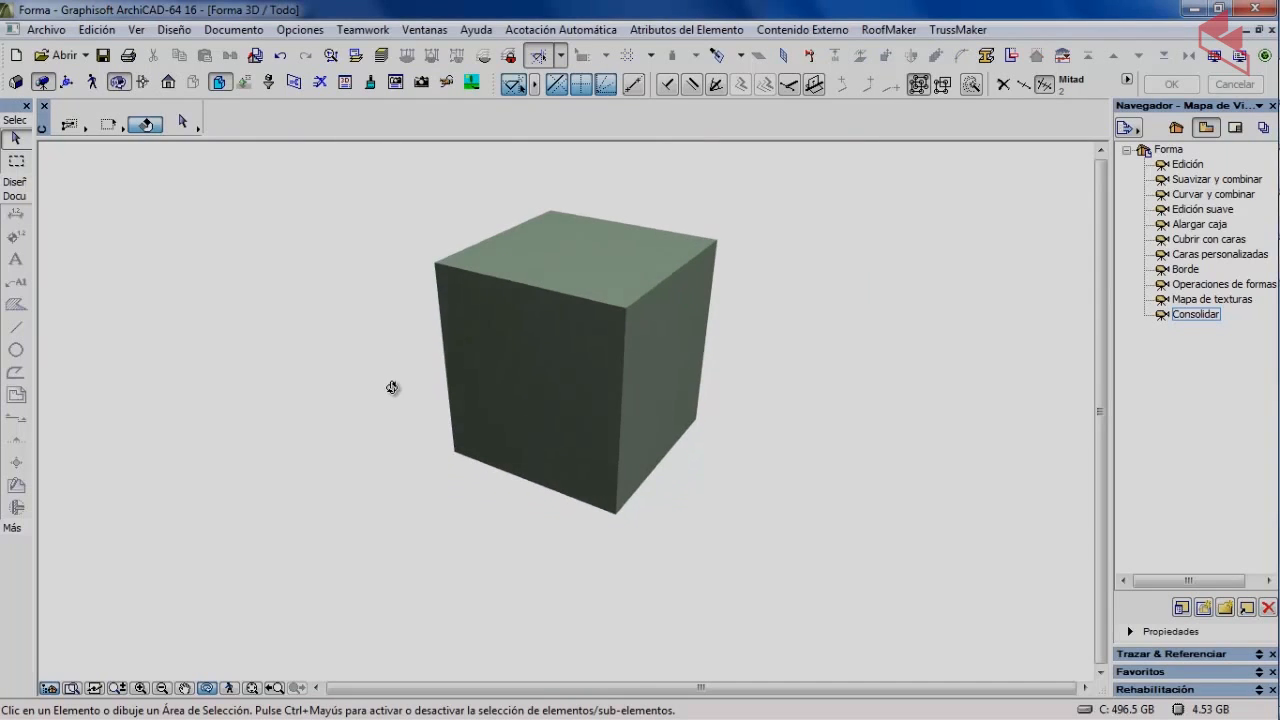
{"action": "left_click_drag", "start_coordinate": [491, 300], "coordinate": [514, 390]}
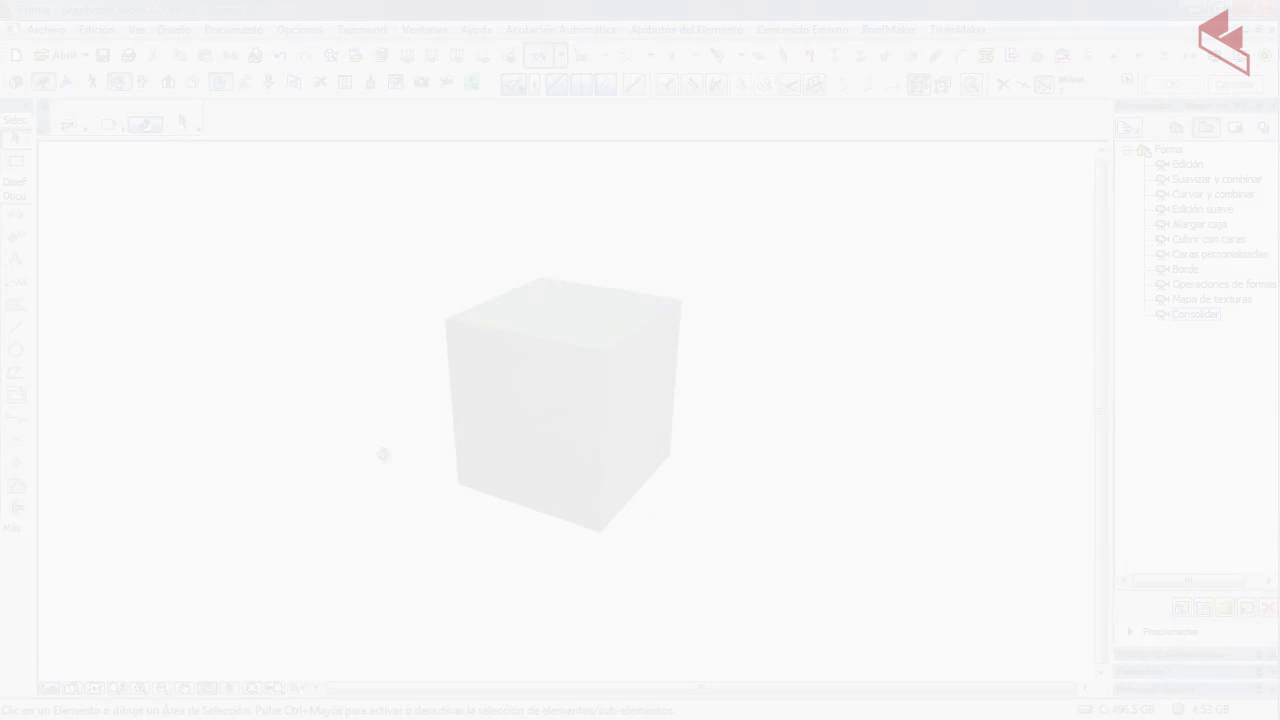